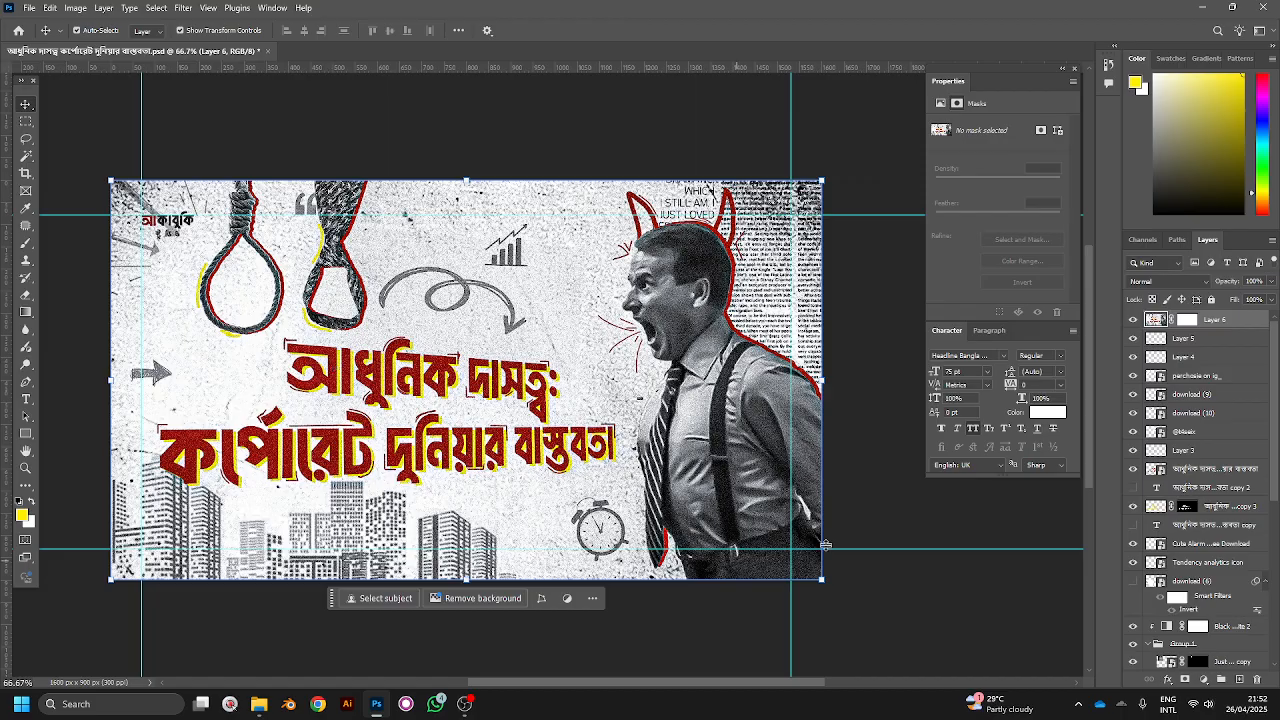
Step: Look through the layer stack of the finished thumbnail design from top to bottom and back
scroll(1238, 432, "down", 3)
scroll(1238, 432, "down", 4)
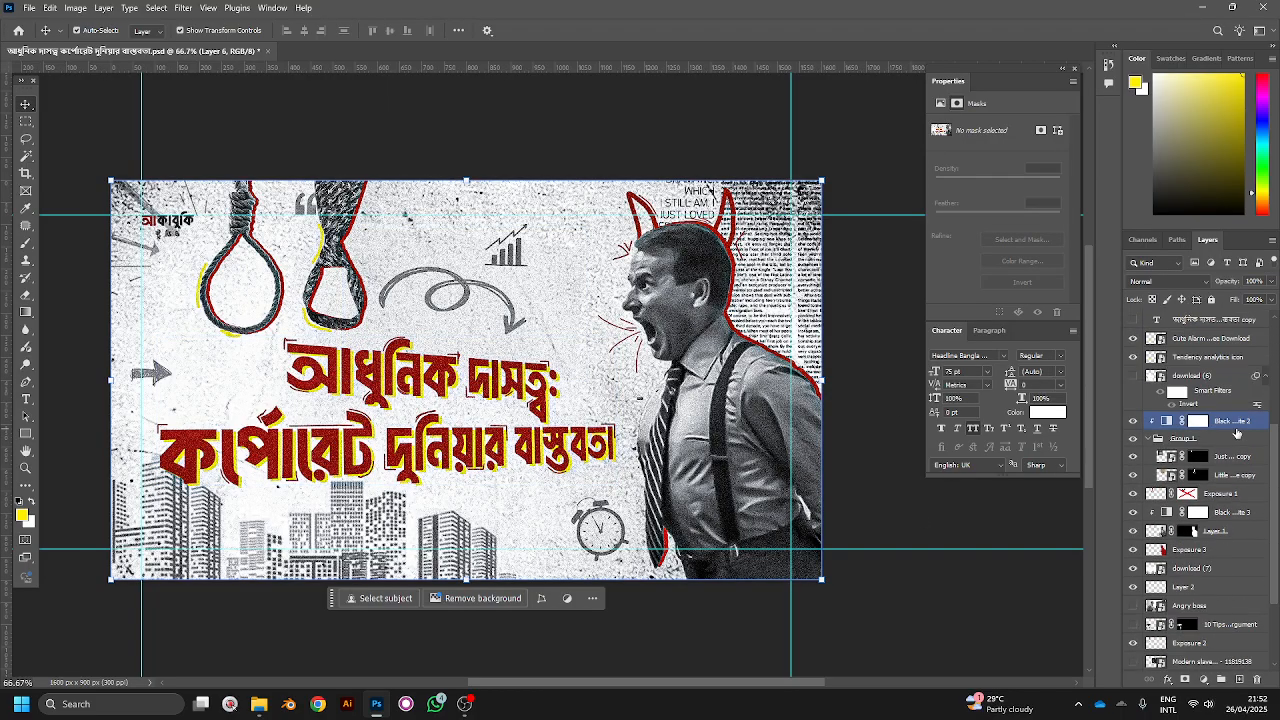
left_click(1236, 437)
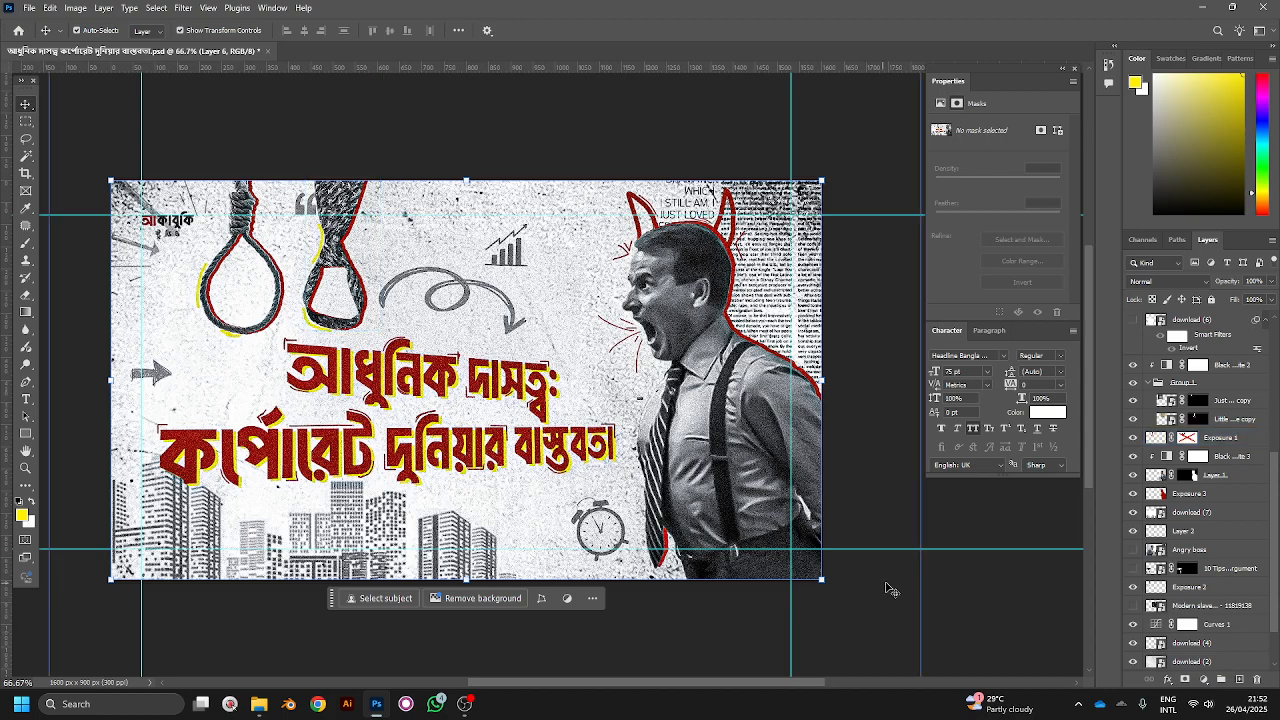
scroll(1200, 527, "up", 6)
left_click(1220, 607)
key("ctrl+shift+alt+e")
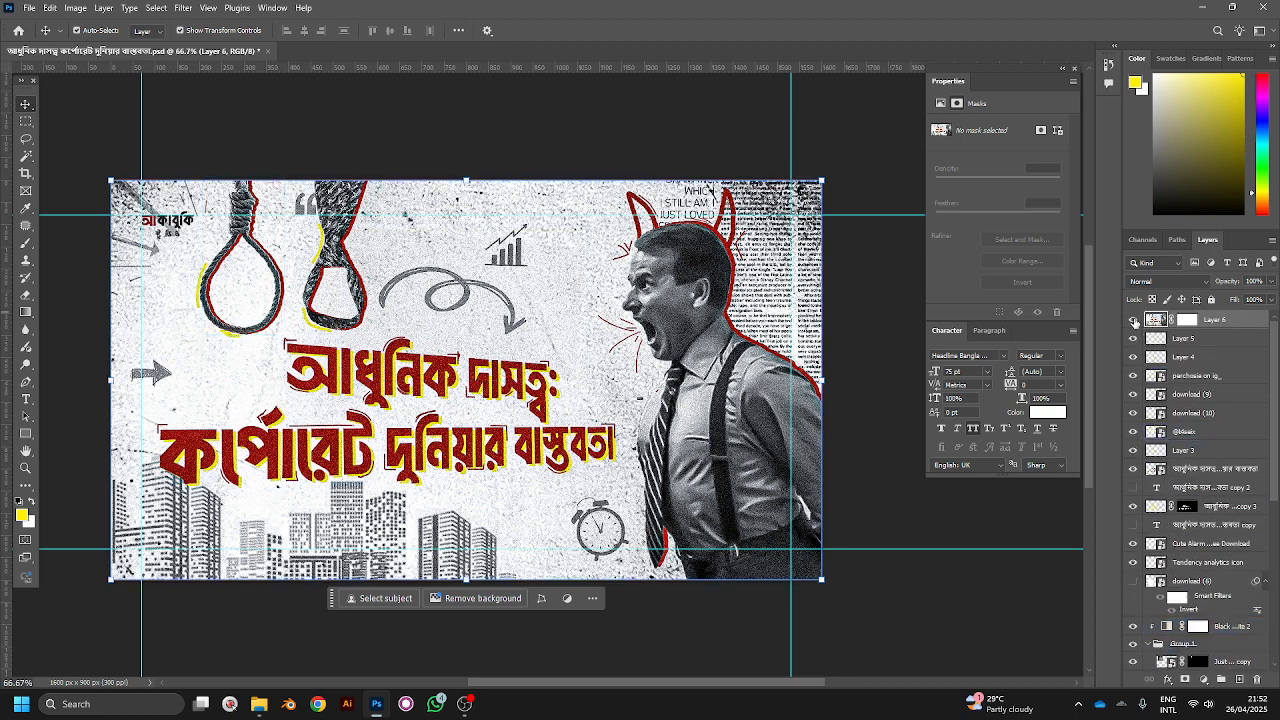
Step: Hide every layer from Layer 6 down to the Psychologie image, leaving only the white Background visible
left_click_drag(1135, 320, 1132, 542)
scroll(1131, 530, "down", 3)
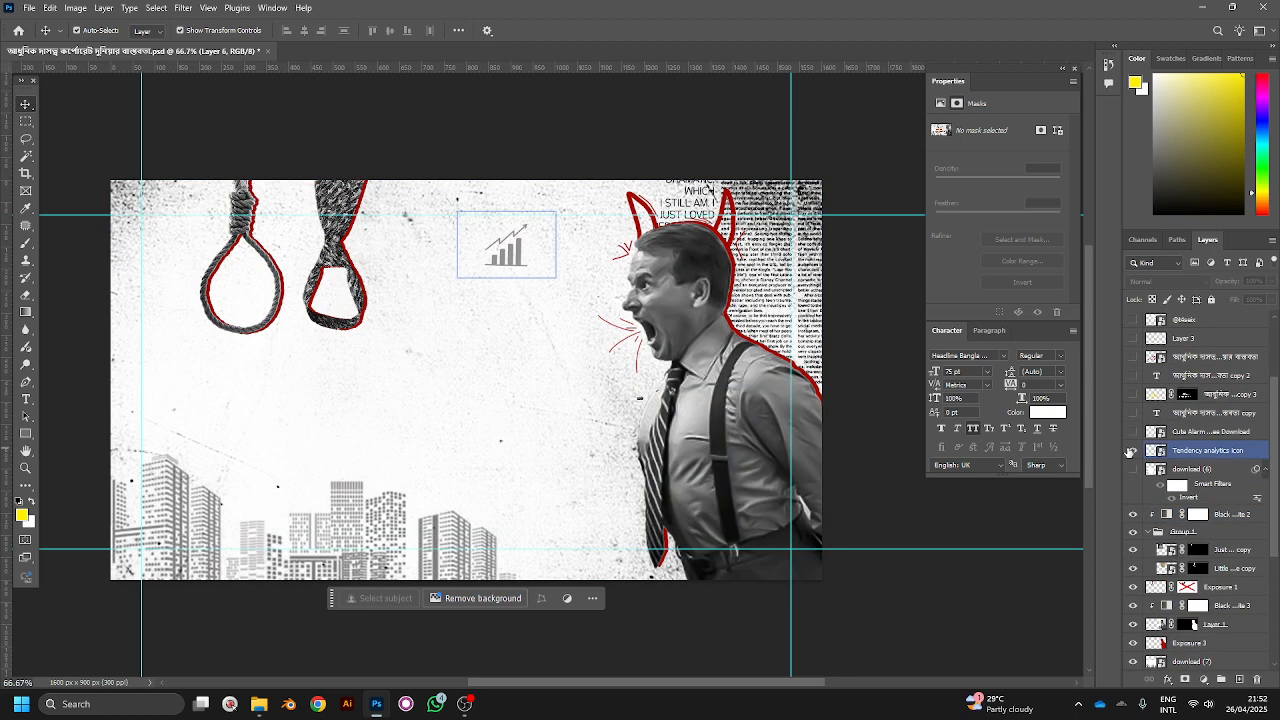
left_click_drag(1133, 450, 1134, 624)
scroll(1145, 510, "down", 4)
left_click_drag(1134, 477, 1136, 704)
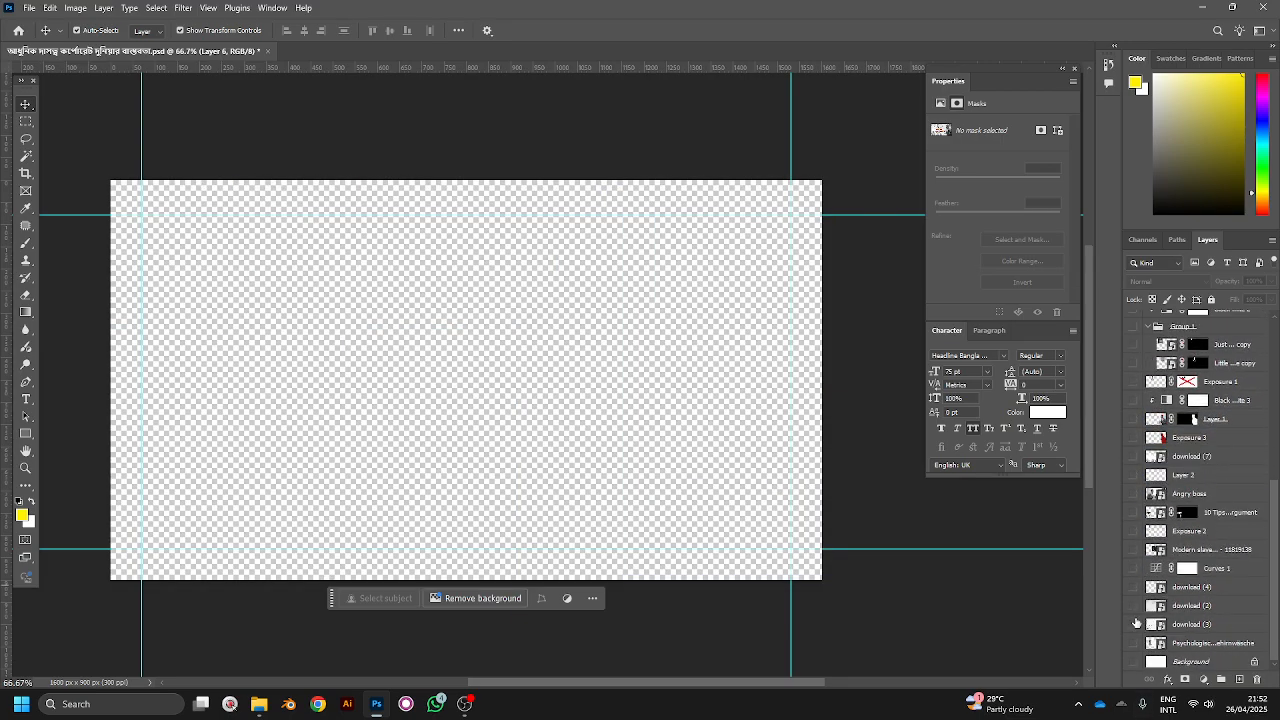
left_click(1134, 663)
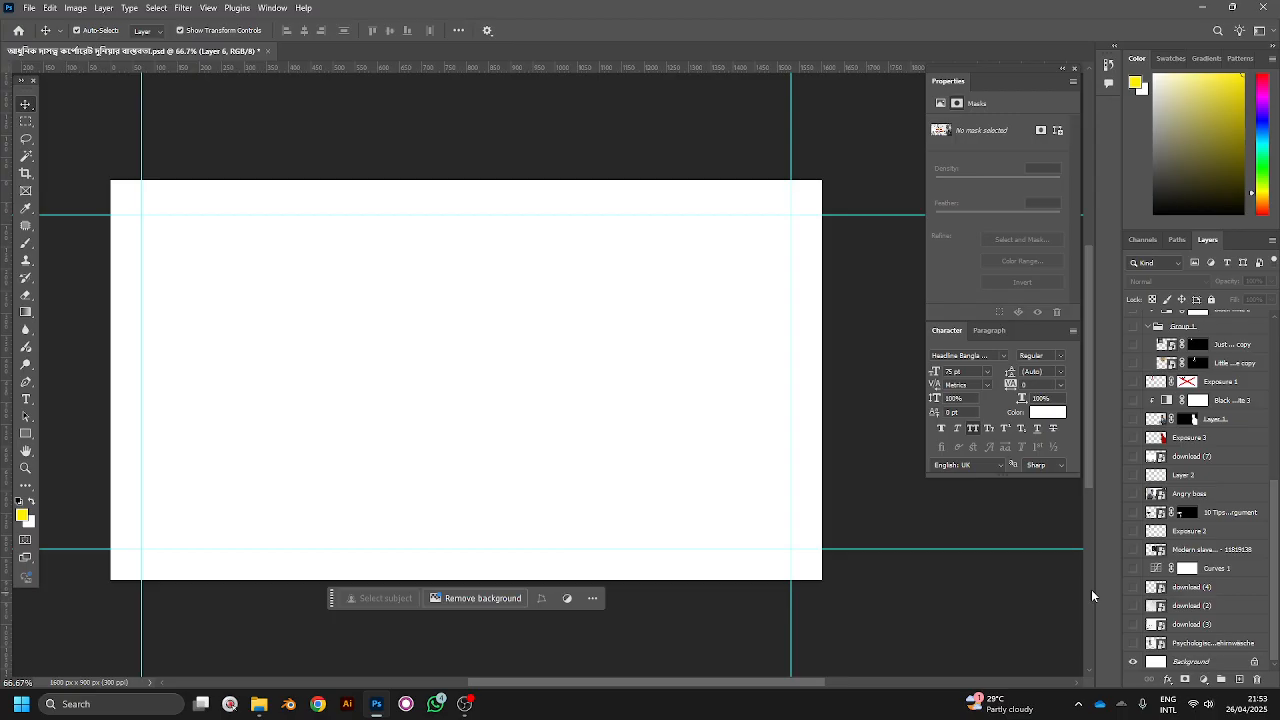
Step: Preview the dark red Bengali title text copy on the blank background, and hide it again
scroll(1166, 604, "up", 3)
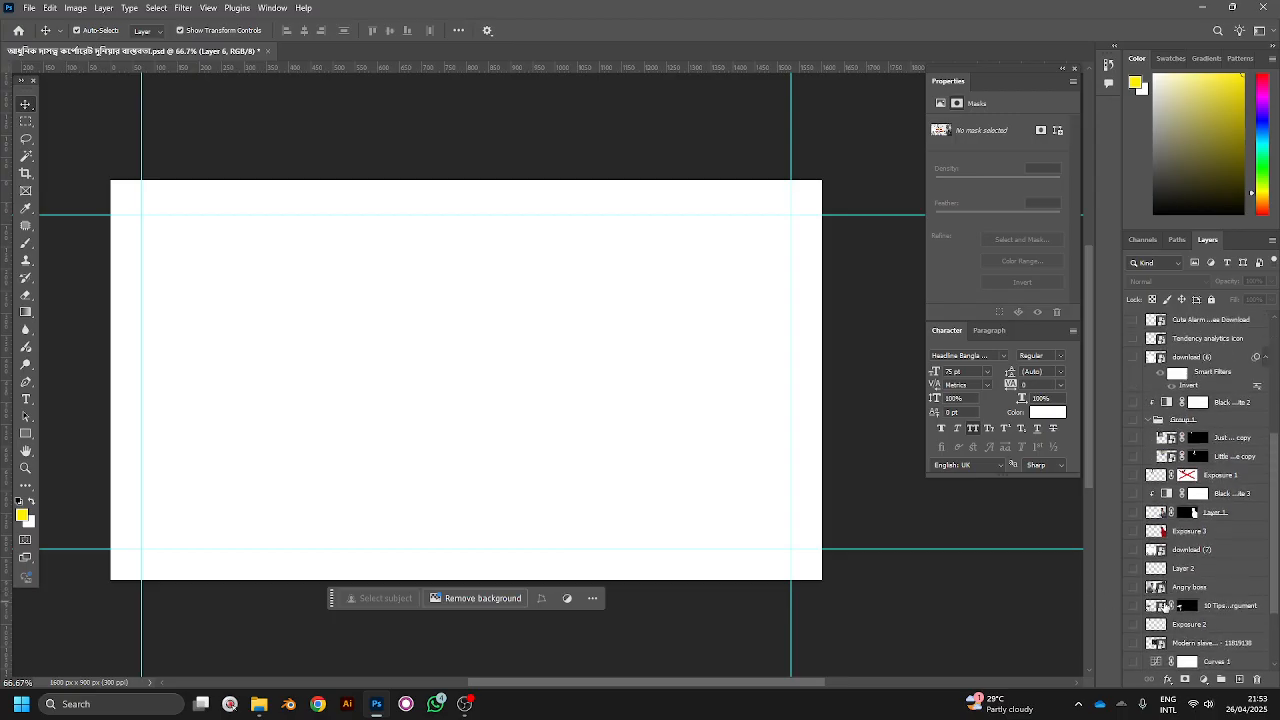
scroll(1166, 604, "up", 3)
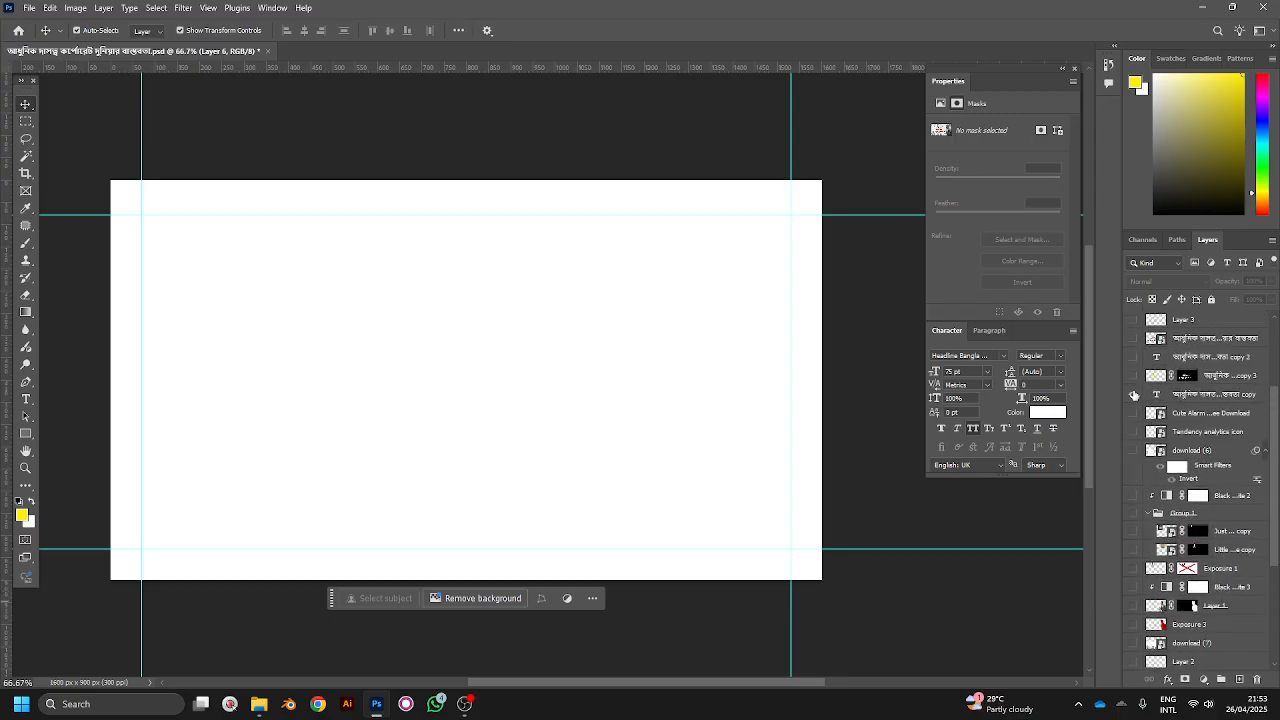
left_click(1134, 396)
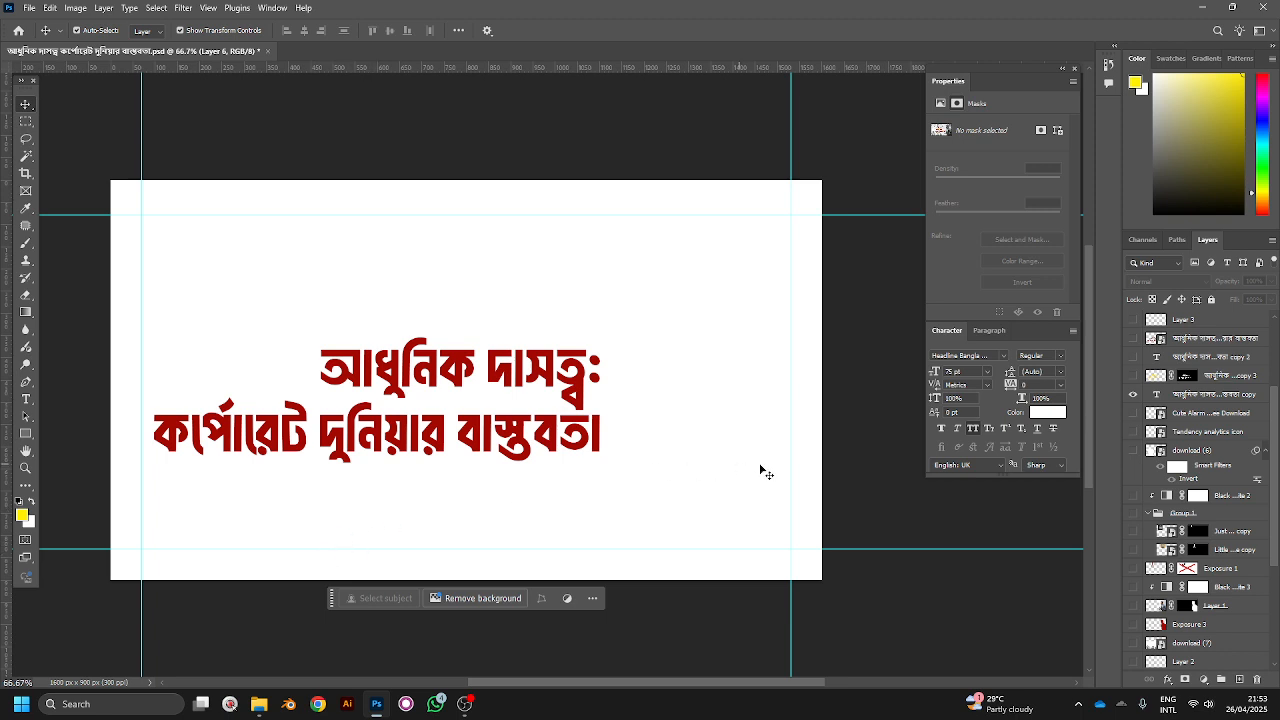
left_click(1138, 396)
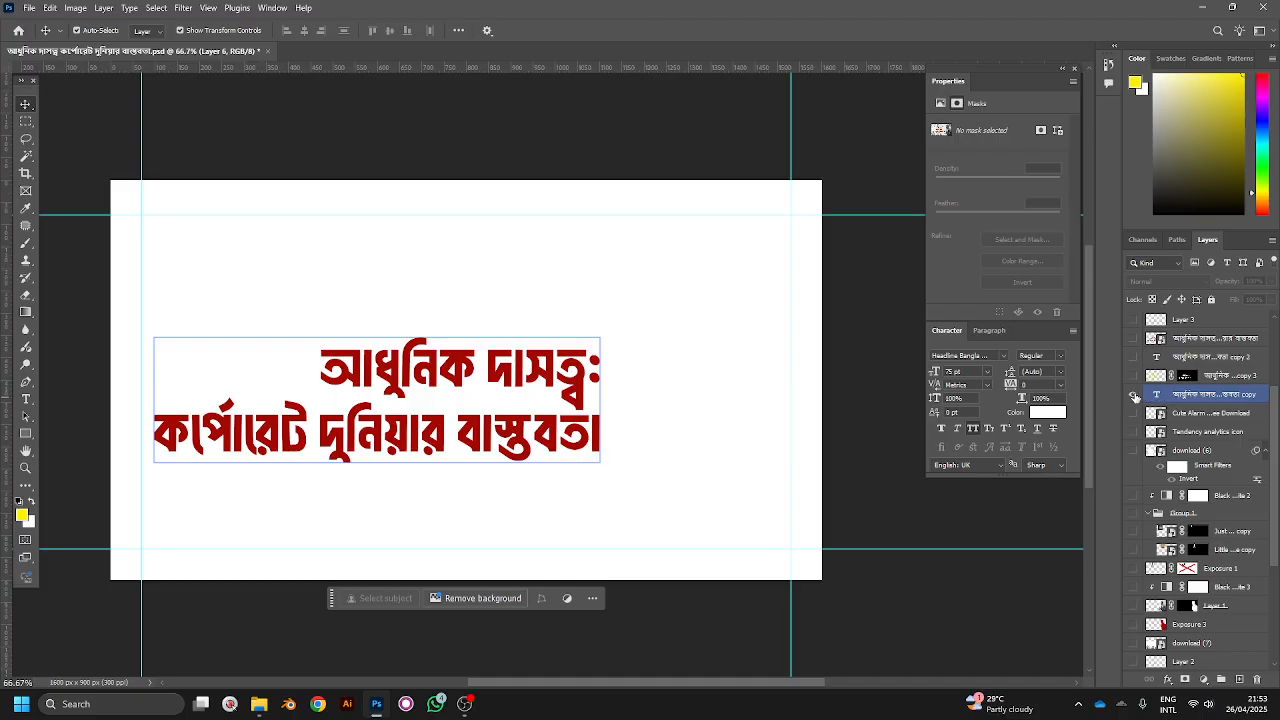
left_click(1136, 398)
Step: Show Layer 1 with the shouting man and check the original photo without its layer mask, restoring mask and position
scroll(1135, 460, "down", 2)
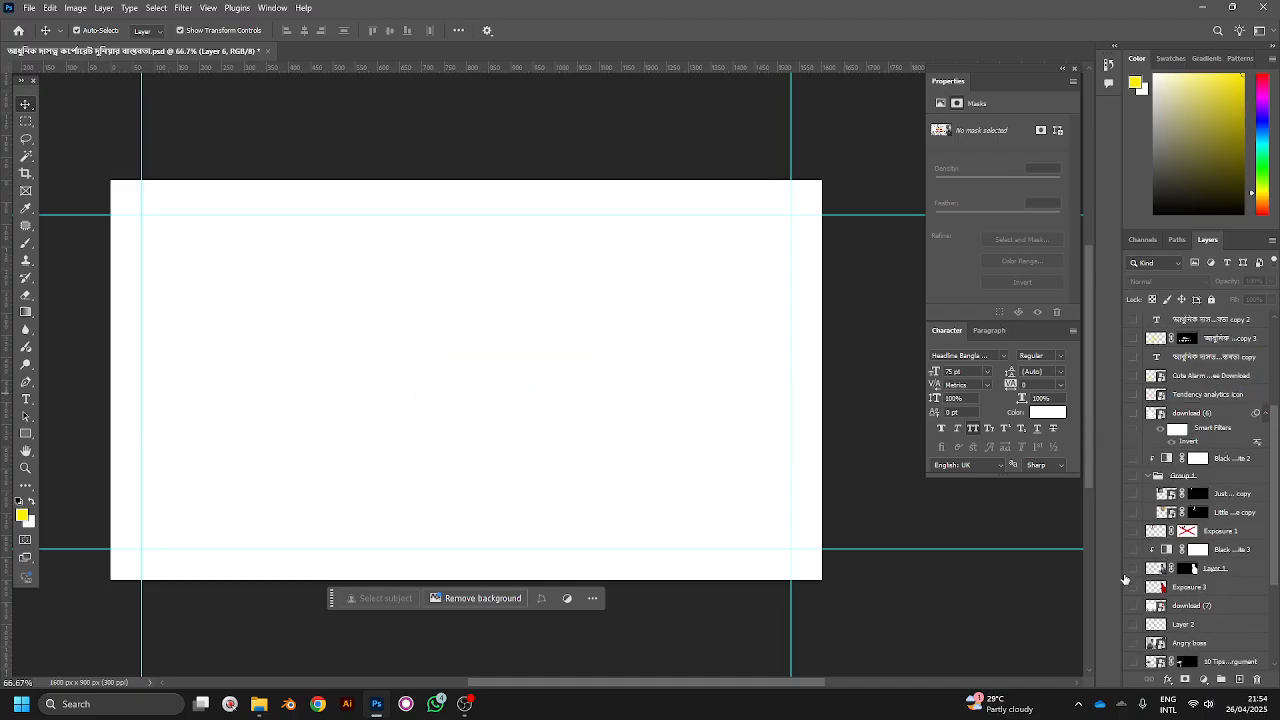
left_click(1134, 571)
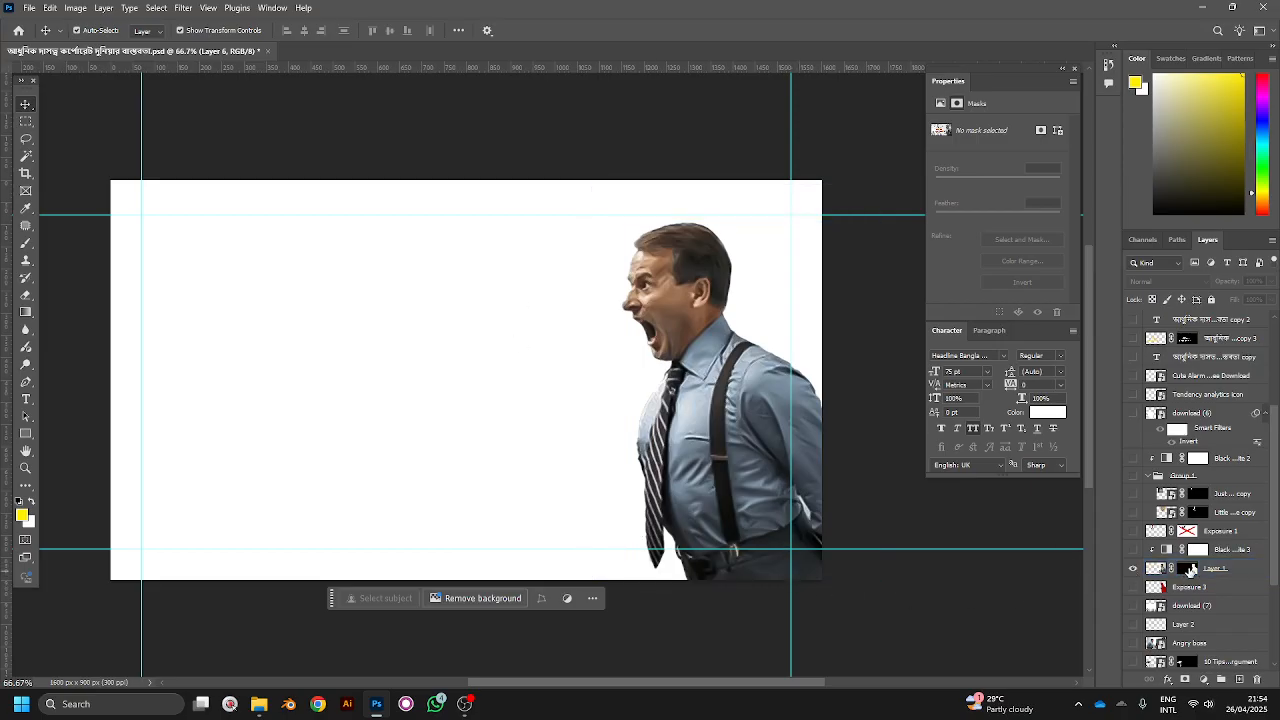
left_click(1190, 569, "shift")
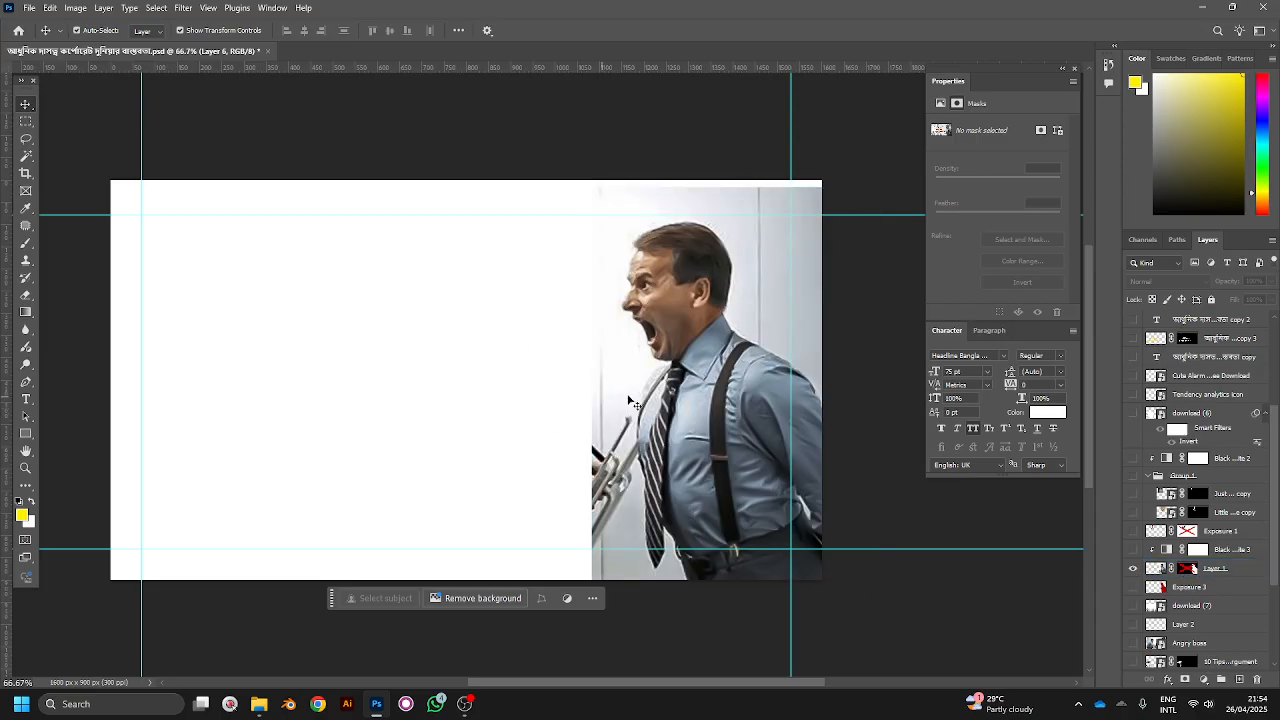
left_click_drag(732, 443, 506, 426)
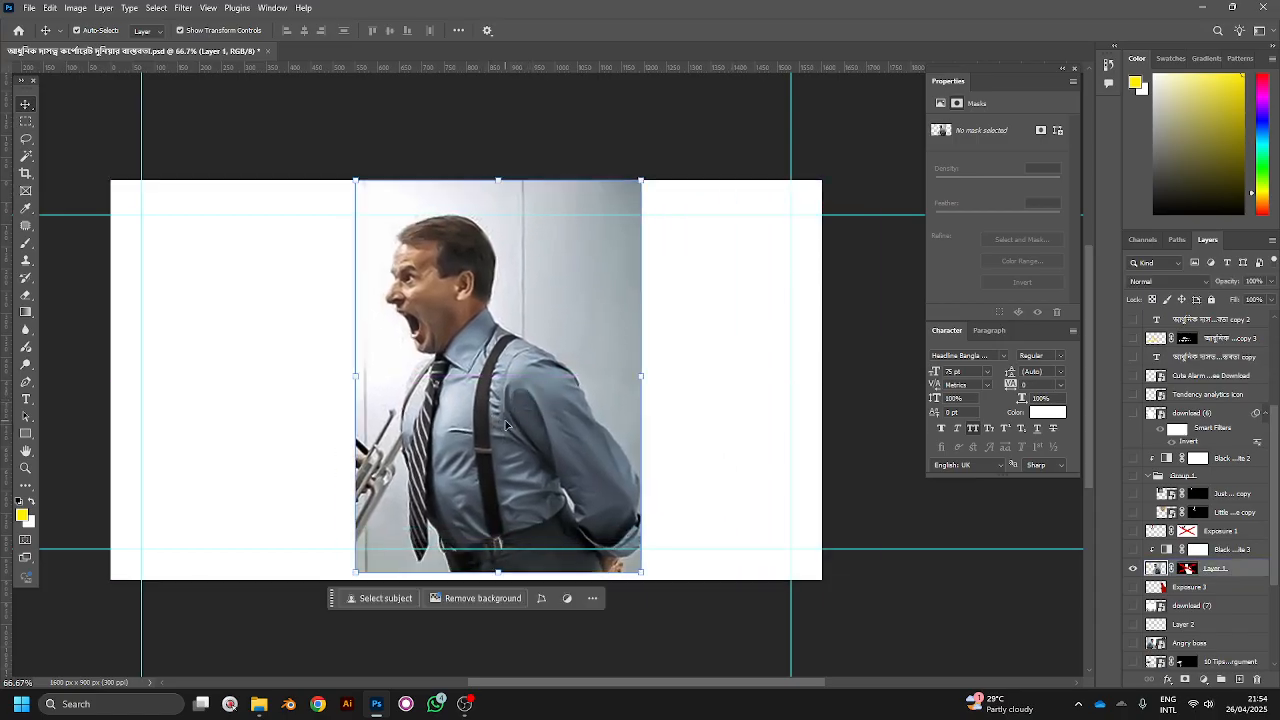
key("ctrl+z")
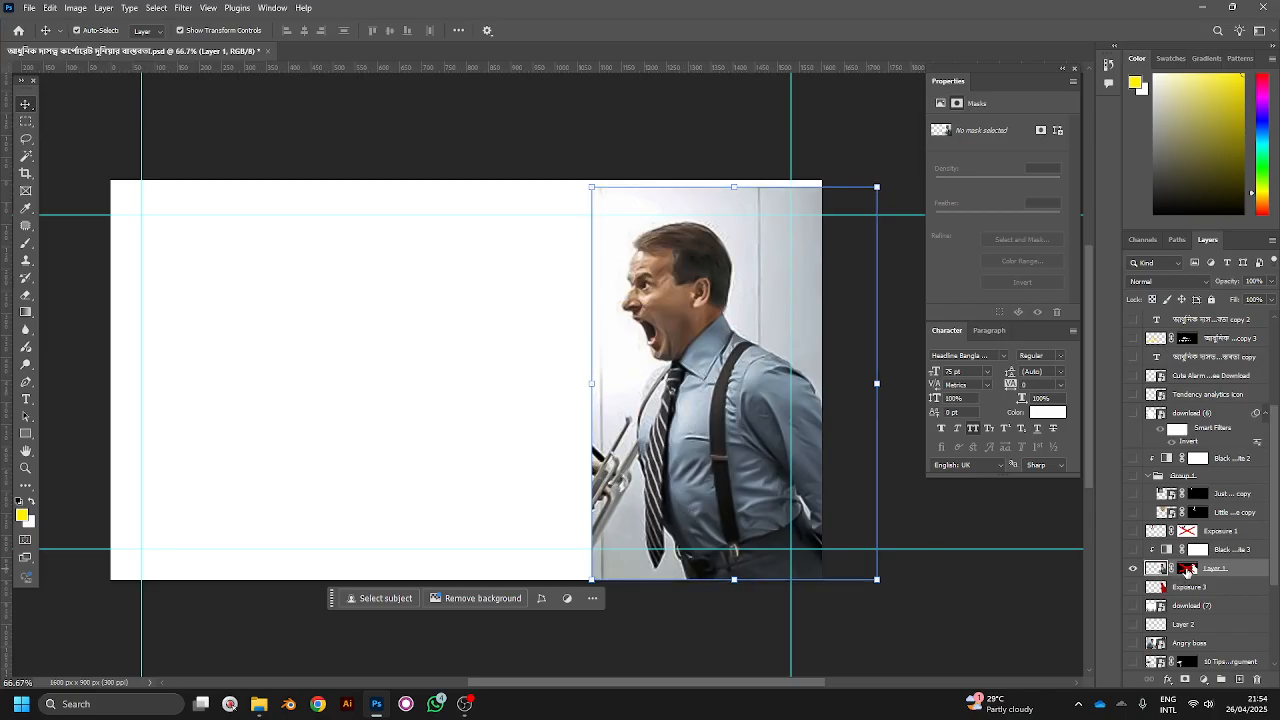
left_click(1190, 569, "shift")
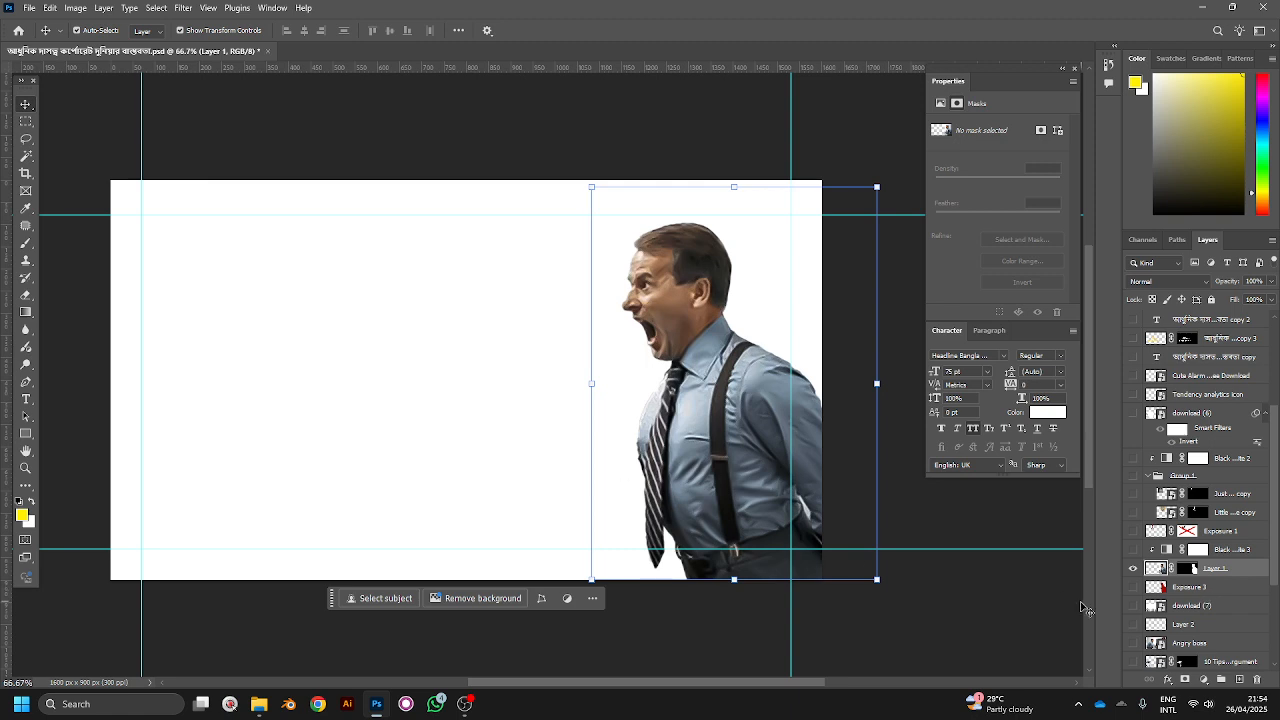
Step: Turn the shouting man black and white by showing the Black & White 3 adjustment clipped to Layer 1
left_click(1202, 679)
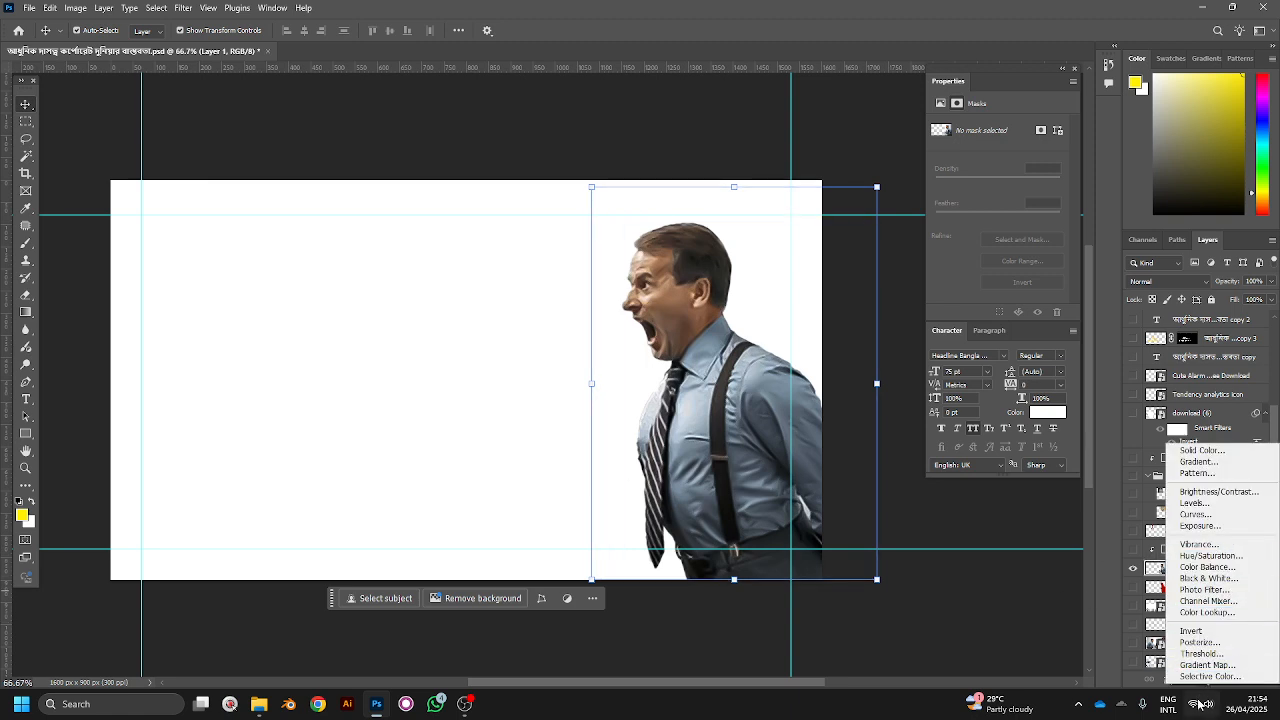
left_click(1207, 580)
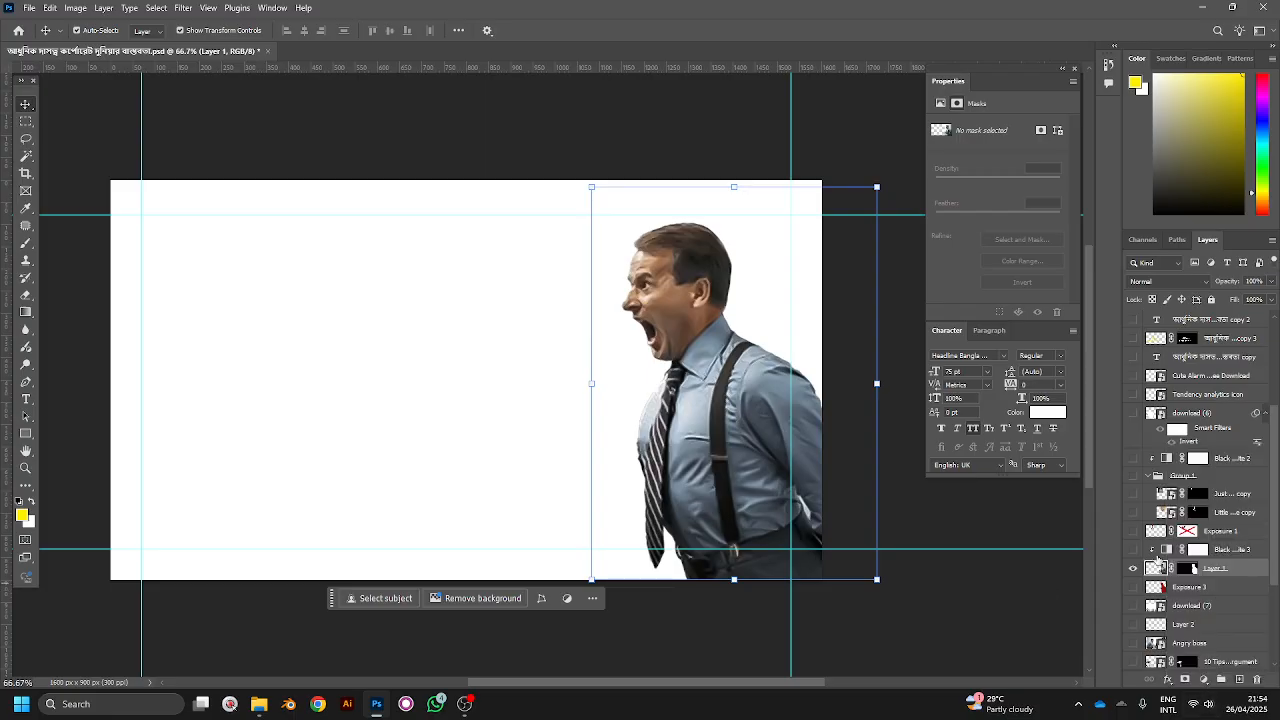
left_click(750, 364)
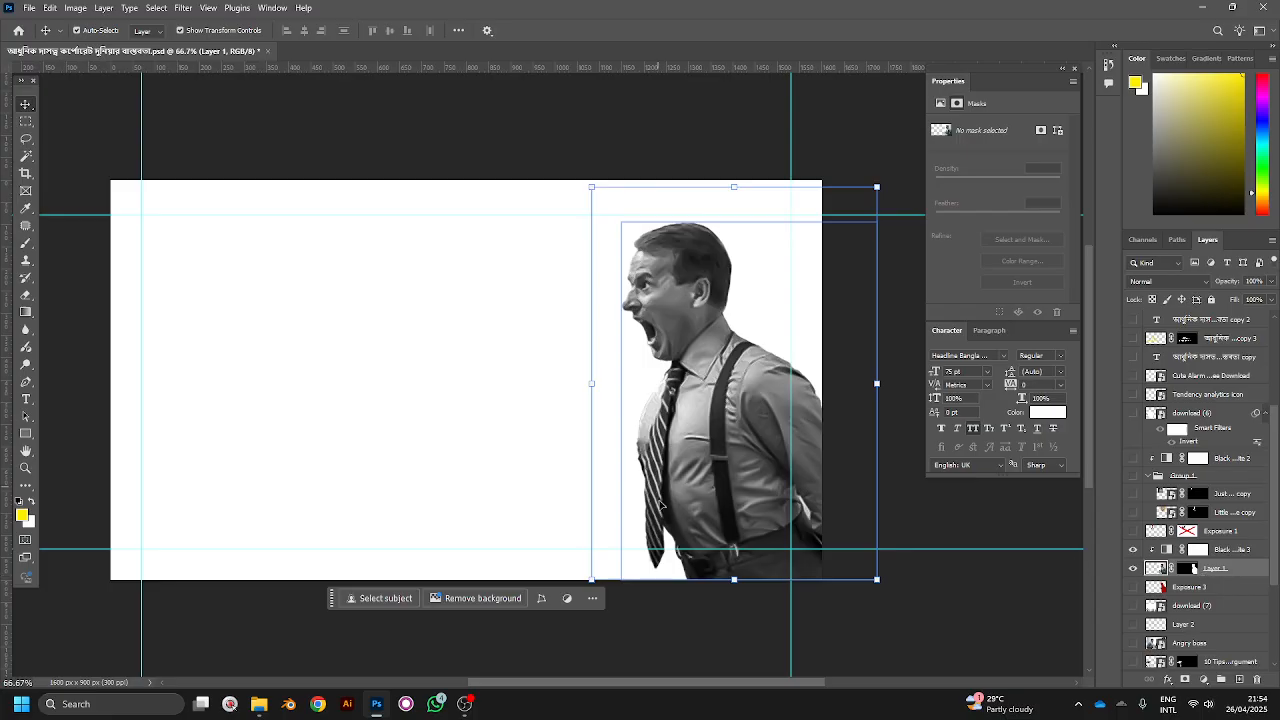
Step: Examine the cutout edges and detail around the man's nose and mouth up close
scroll(600, 300, "up", 5)
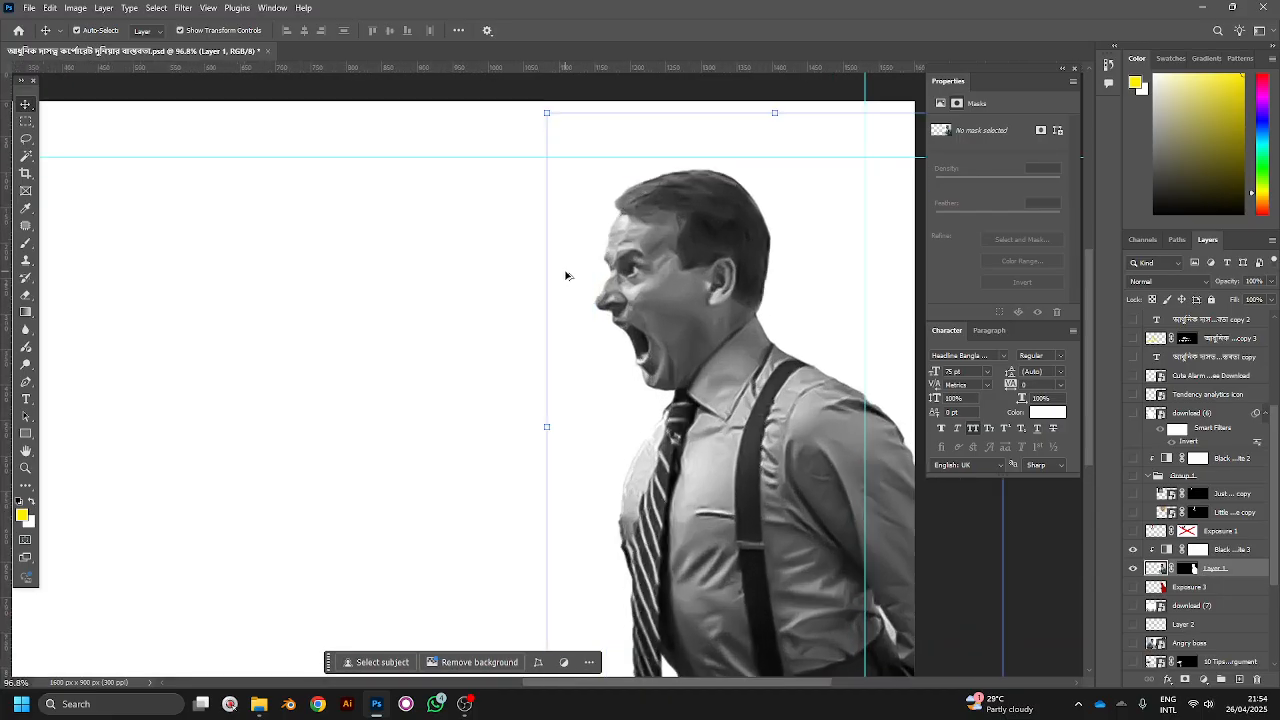
scroll(638, 302, "up", 3)
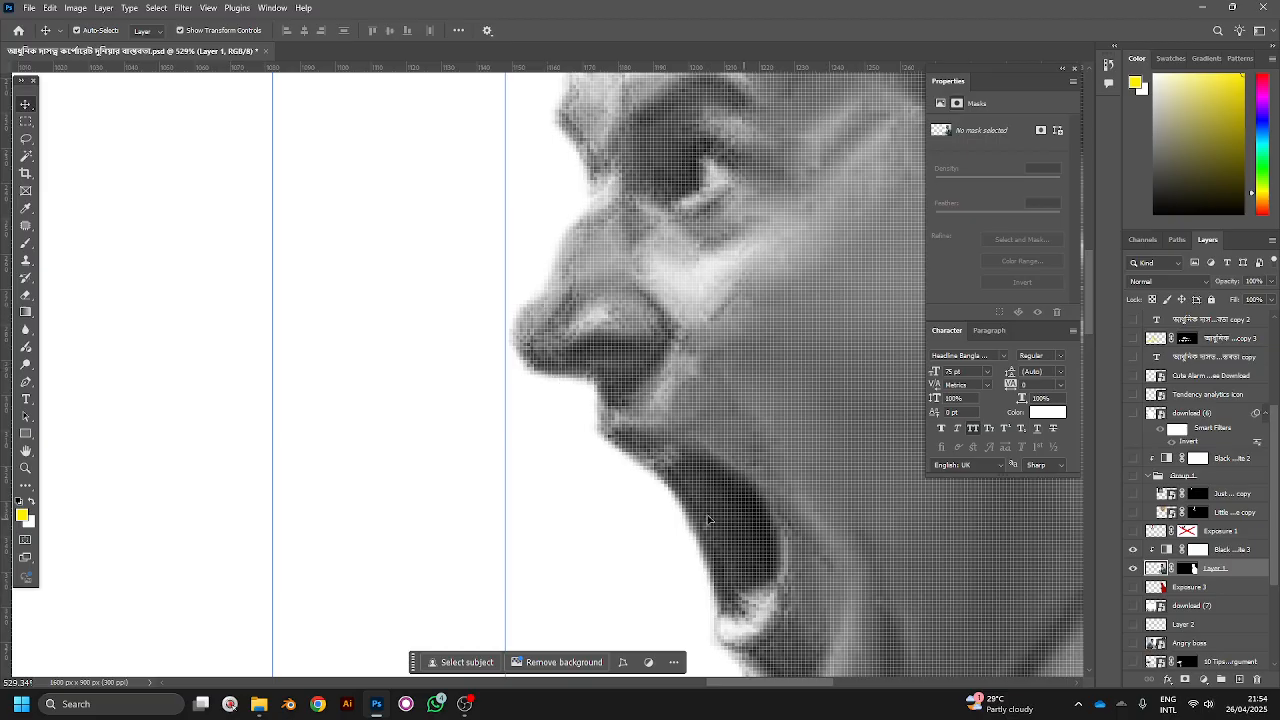
scroll(650, 470, "down", 6)
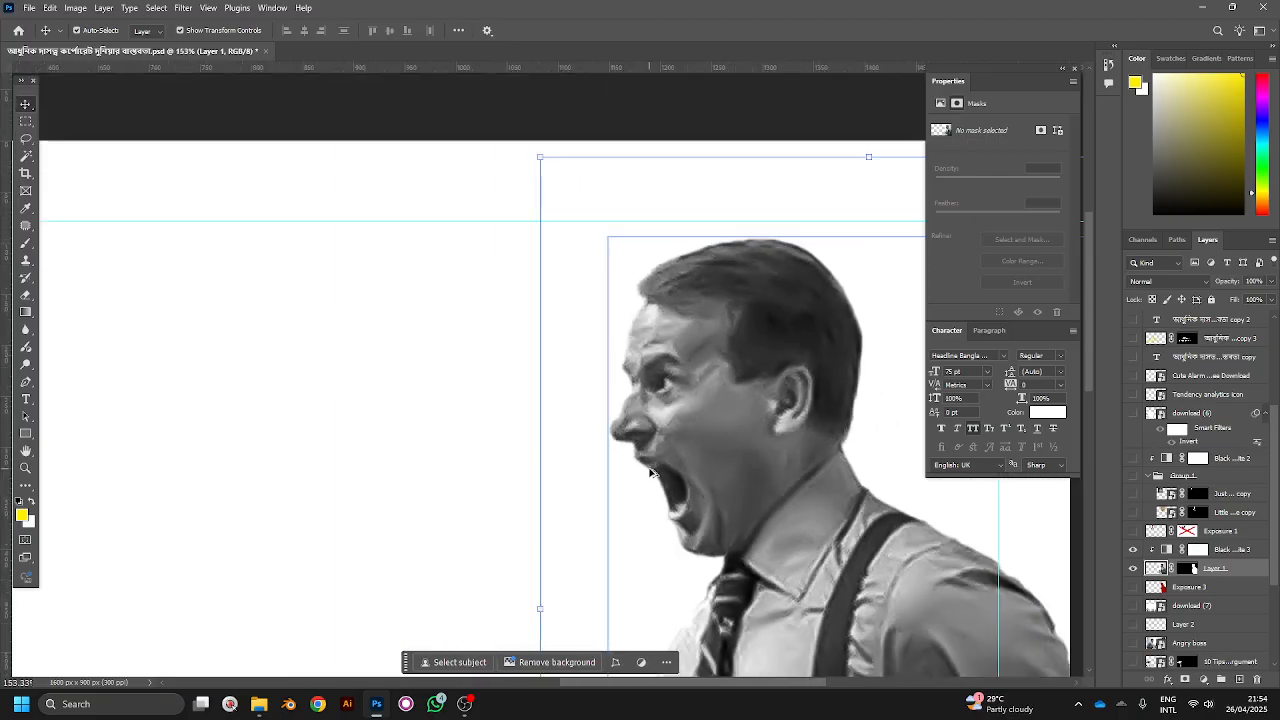
scroll(652, 474, "up", 7)
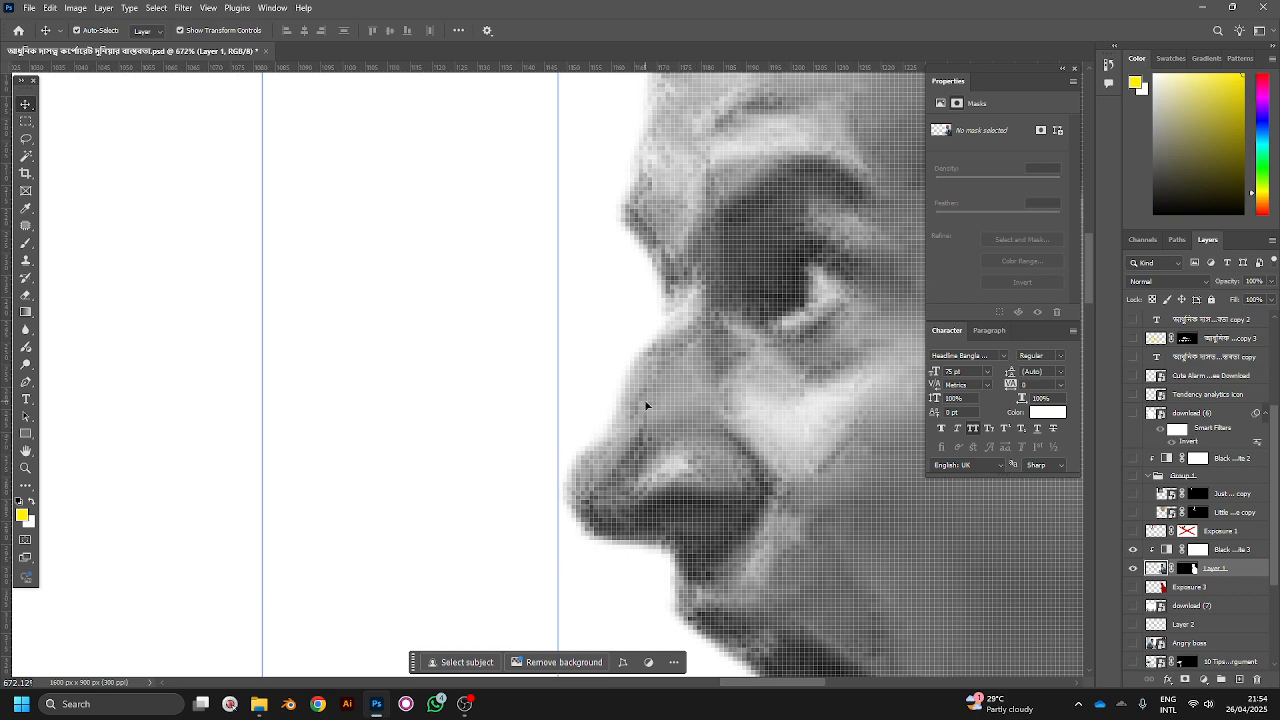
scroll(648, 404, "down", 5)
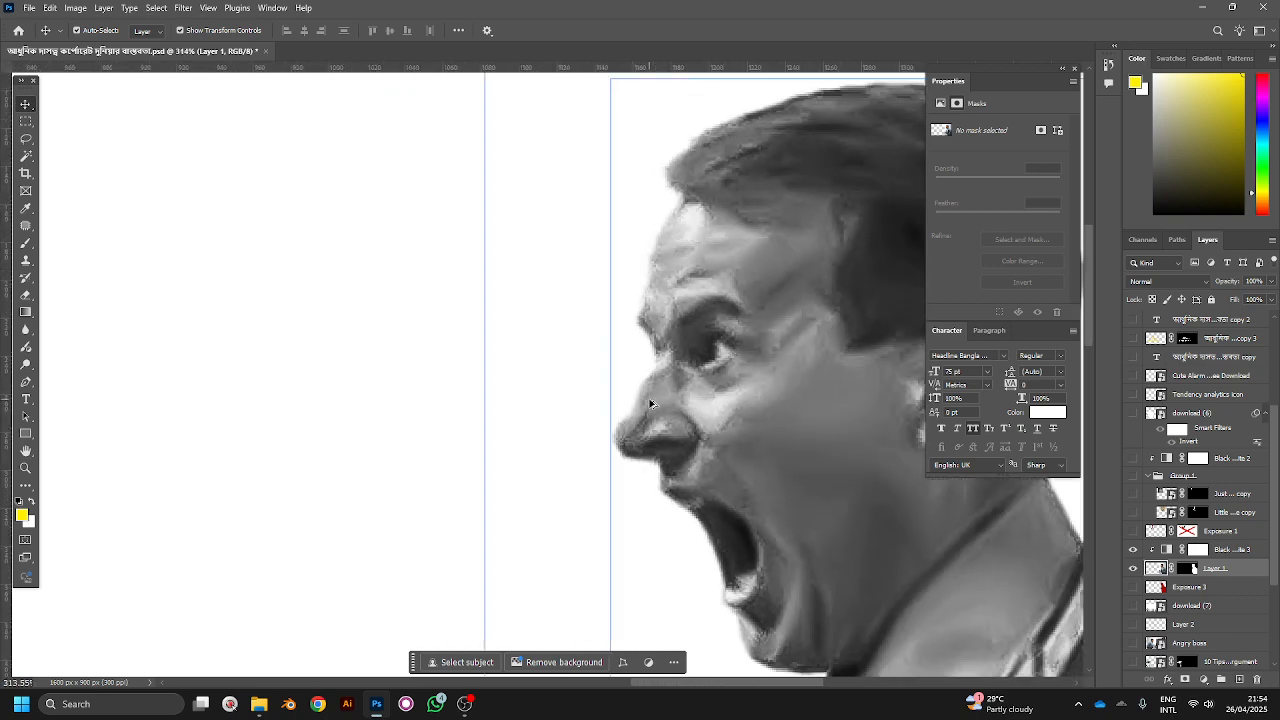
scroll(650, 404, "down", 2)
scroll(683, 396, "down", 2)
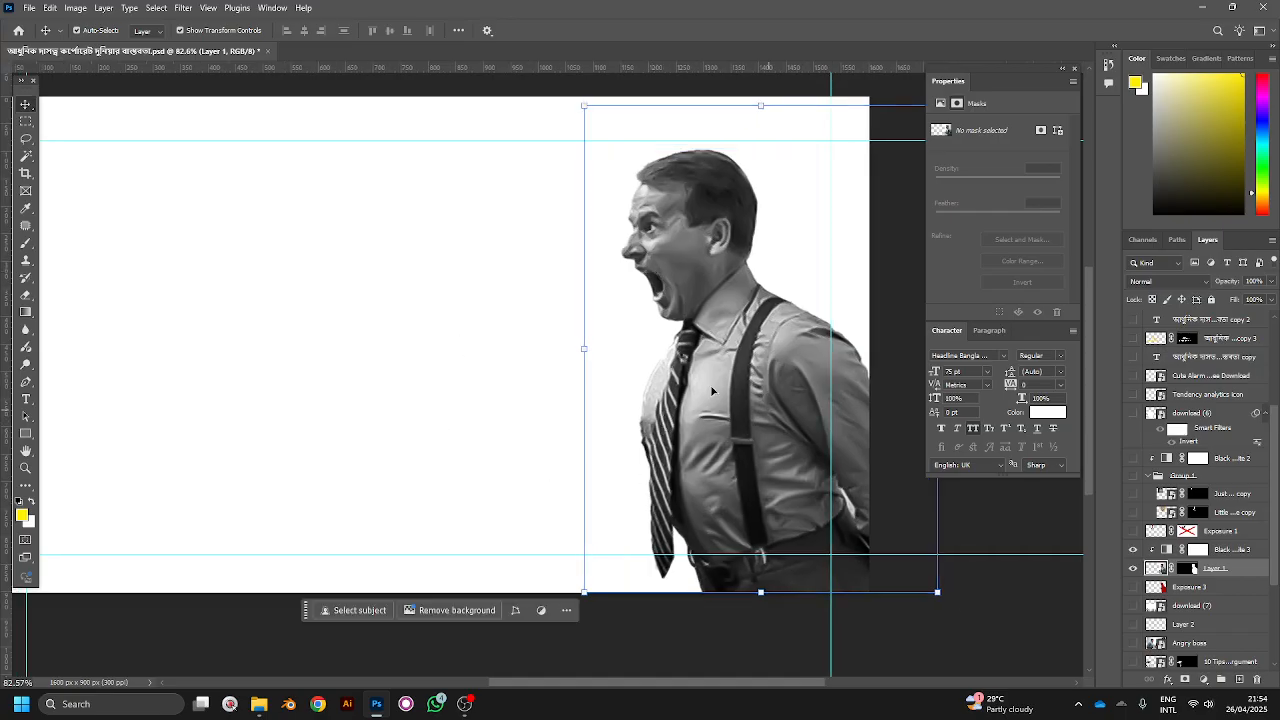
scroll(660, 456, "down", 1)
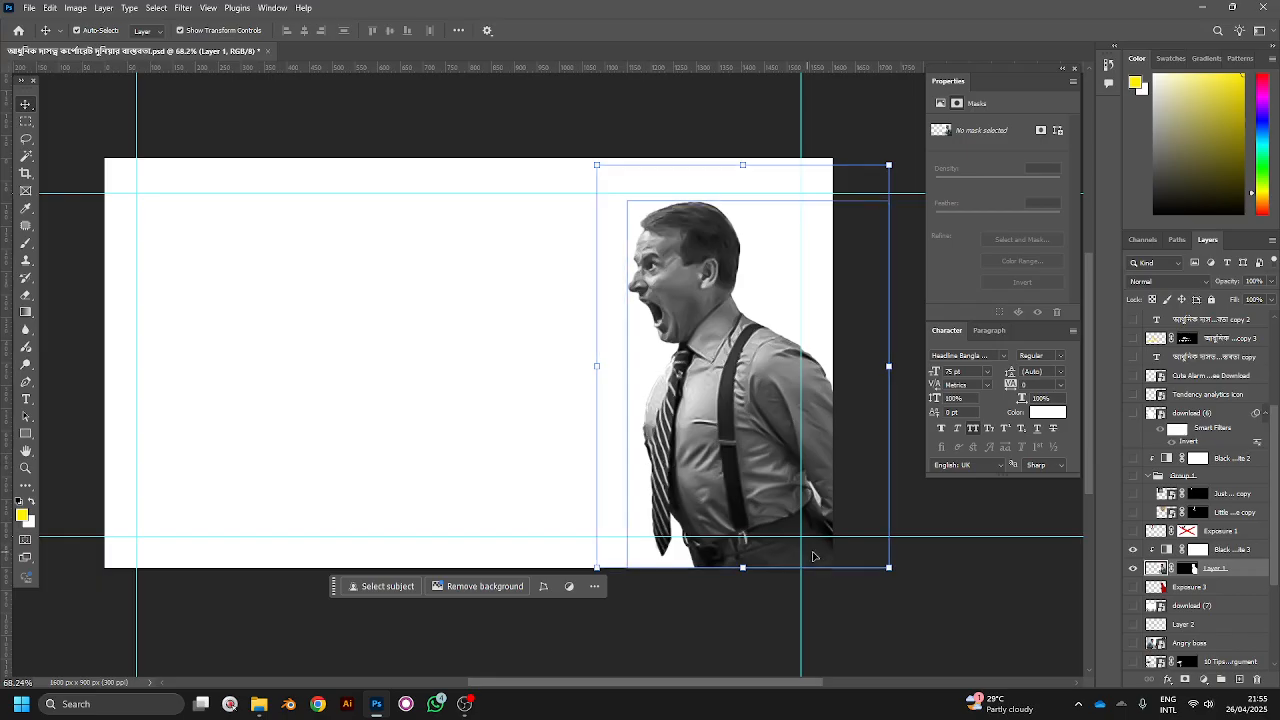
Step: Preview the red tie shape of the Exposure 1 layer, and hide it again
left_click(1133, 531)
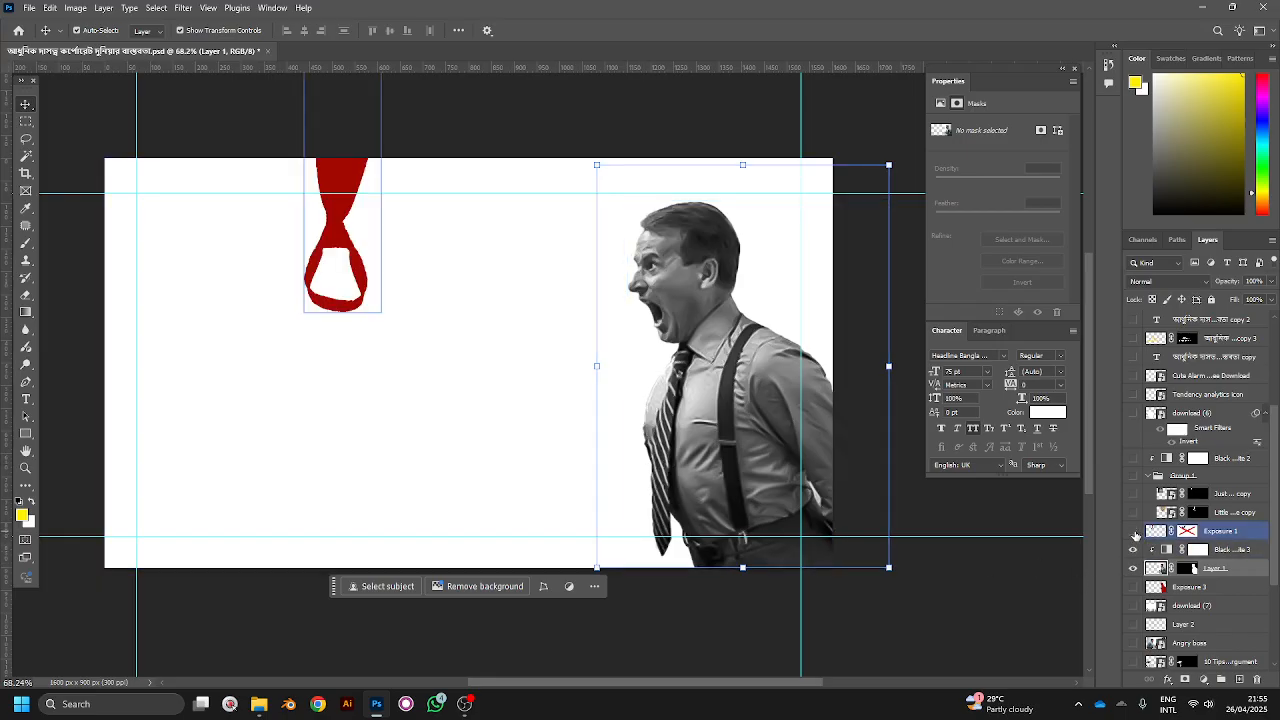
left_click(1133, 531)
scroll(1135, 536, "up", 1)
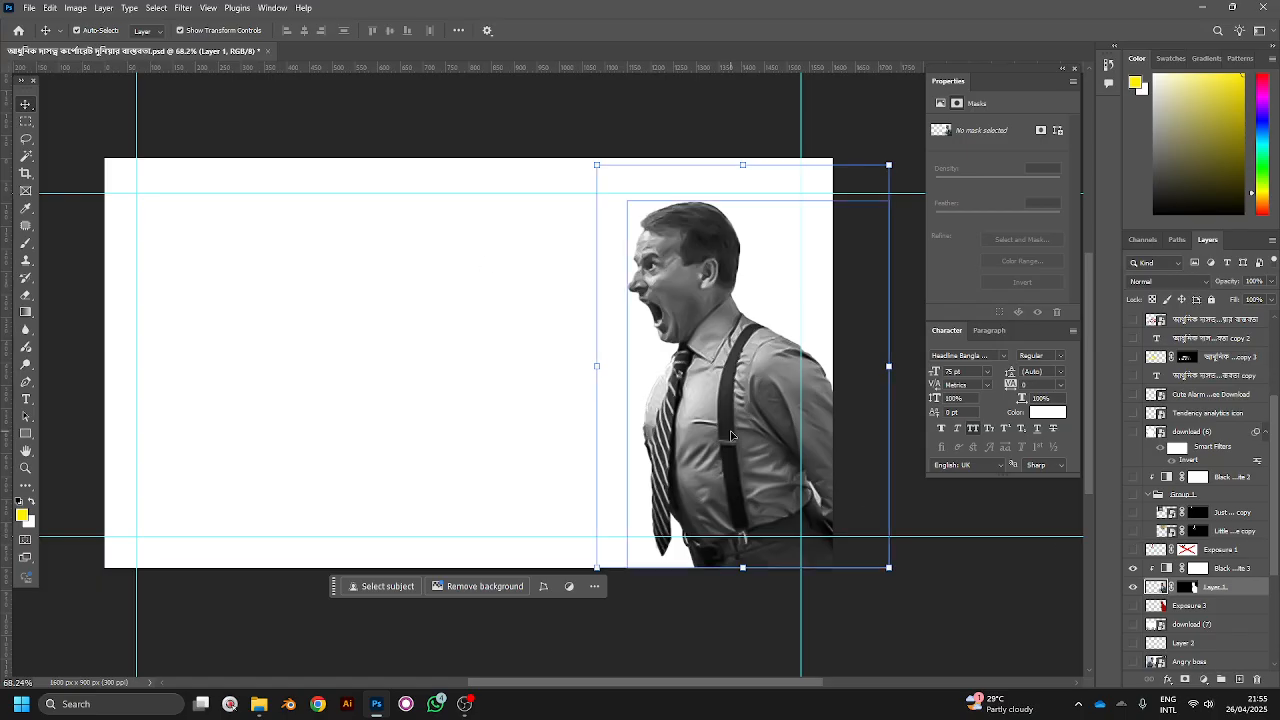
Step: Deselect Layer 1 and view the whole canvas with the man at its edge
scroll(703, 497, "down", 2)
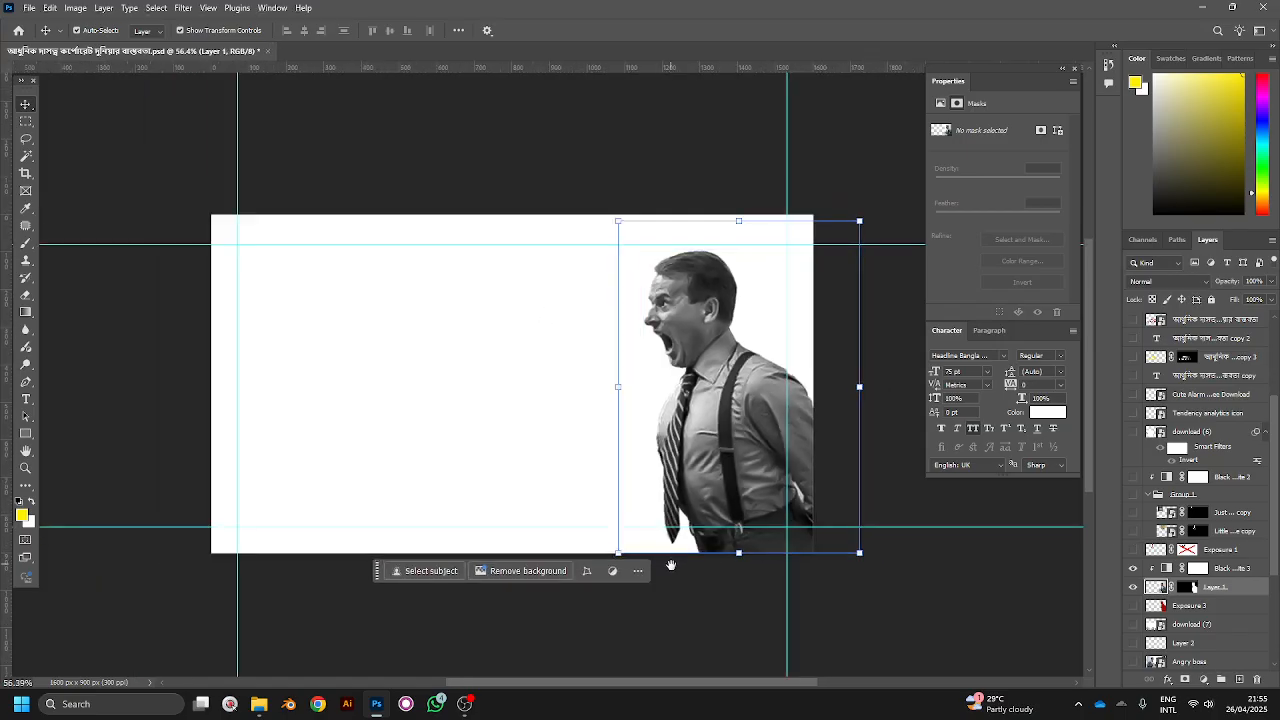
left_click_drag(672, 567, 683, 585)
left_click(914, 606)
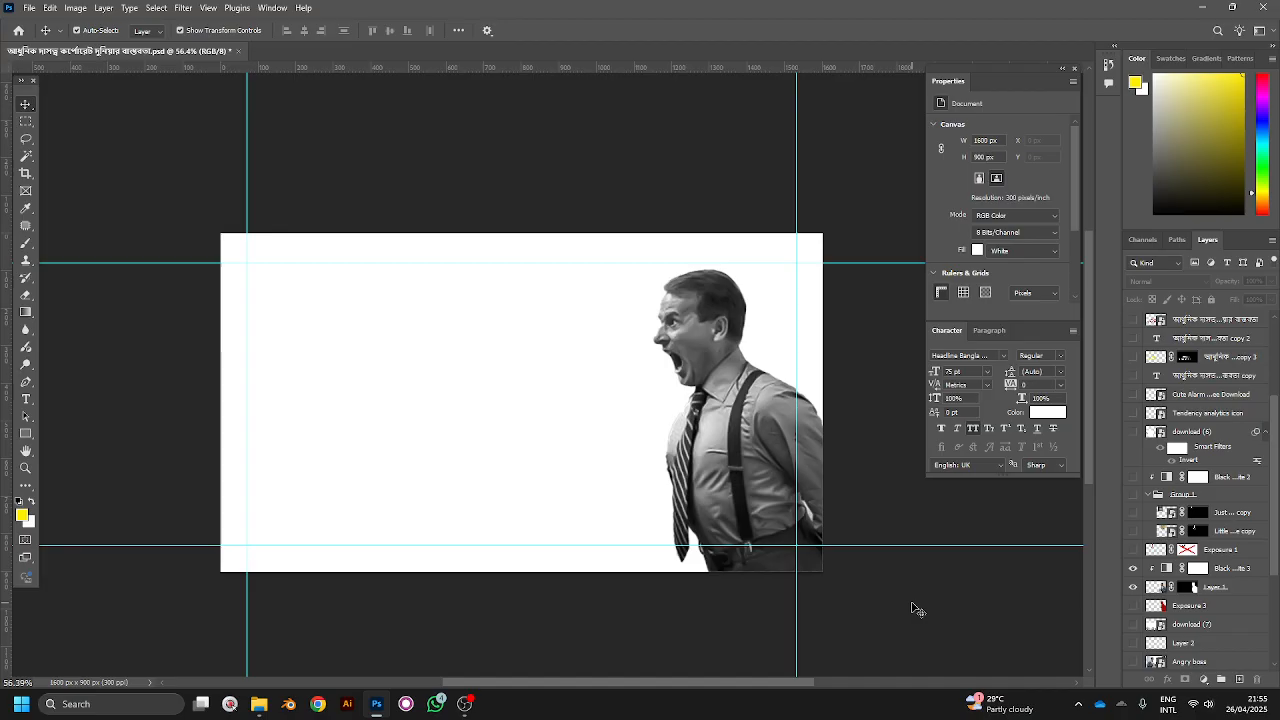
left_click(677, 524)
left_click_drag(666, 544, 730, 572)
left_click(732, 576)
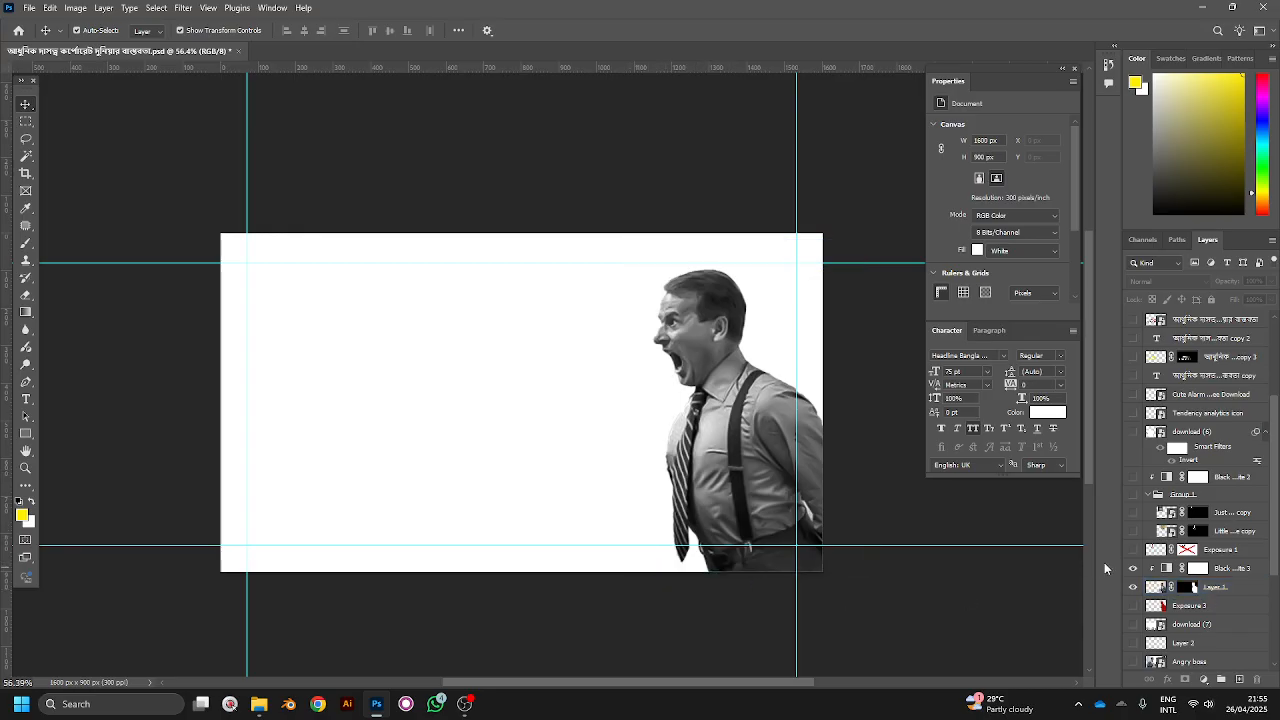
Step: Show the rope noose layer in Group 1 and the download (6) text image layer
left_click(1134, 513)
left_click(551, 520)
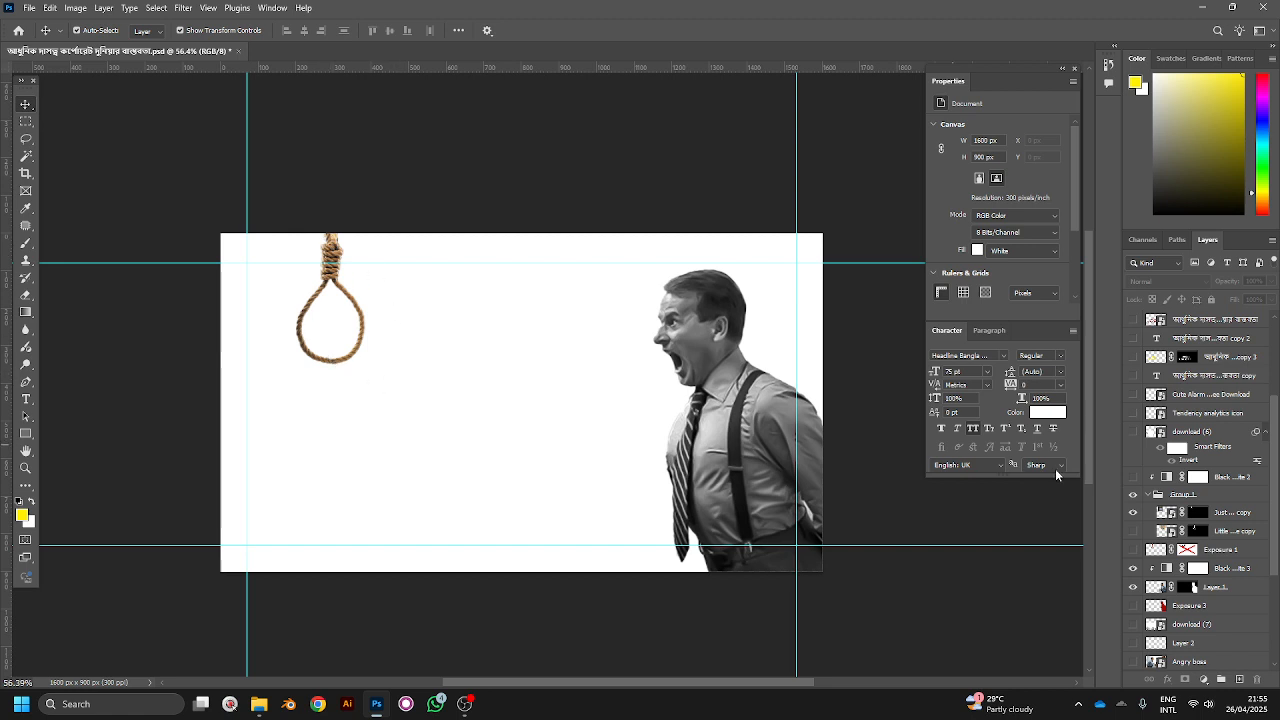
left_click(1150, 512)
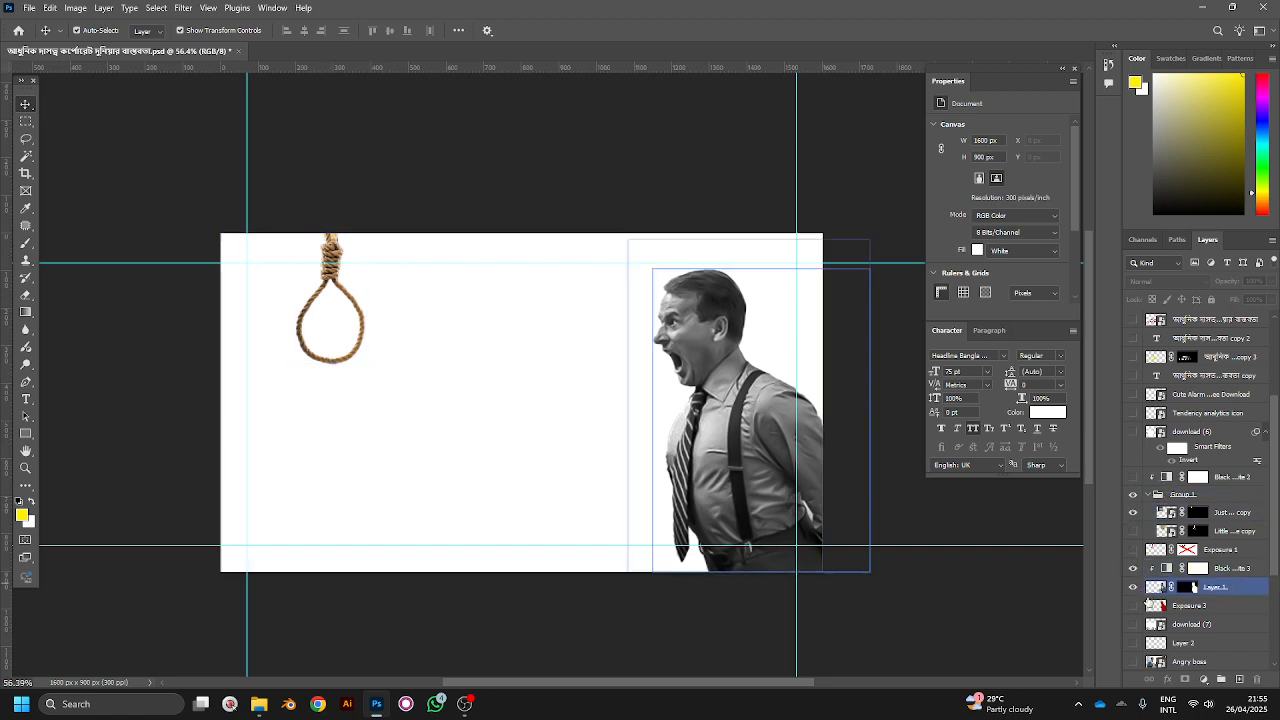
scroll(1141, 605, "up", 1)
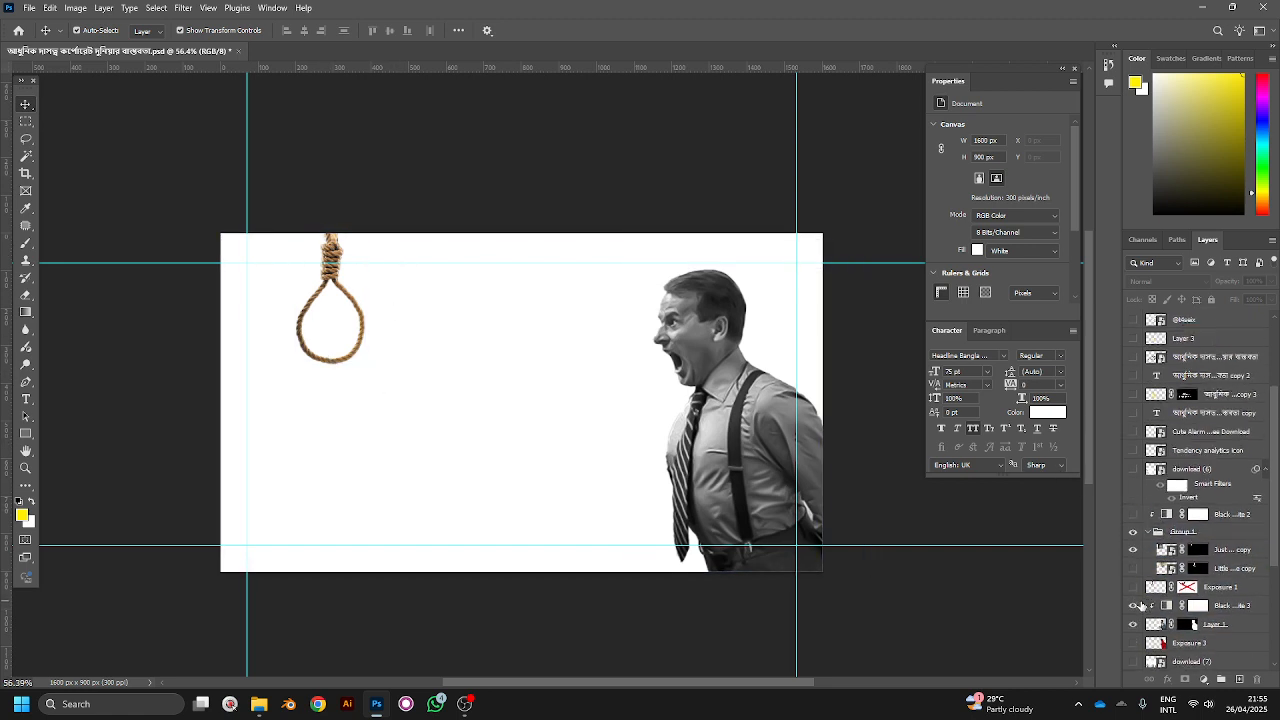
left_click(1133, 470)
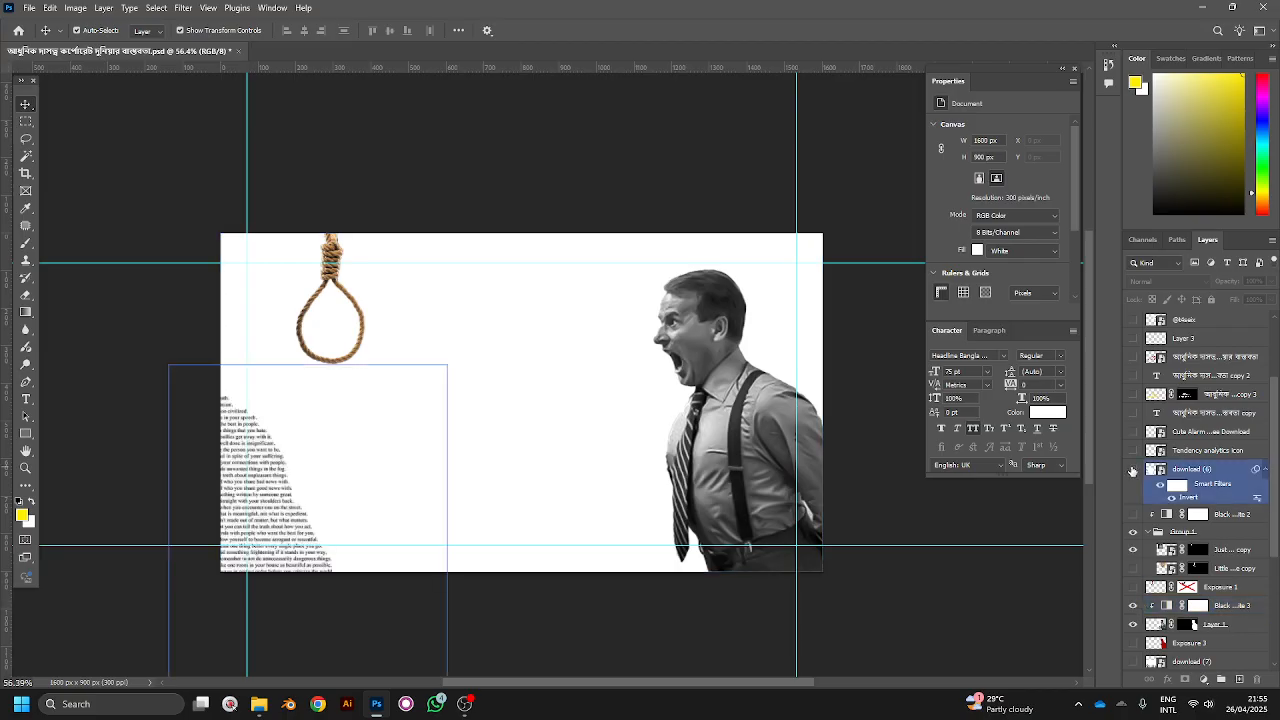
Step: Hide the download (6) text image layer and show the blue tie noose layer in Group 1
left_click(1133, 470)
left_click(1152, 532)
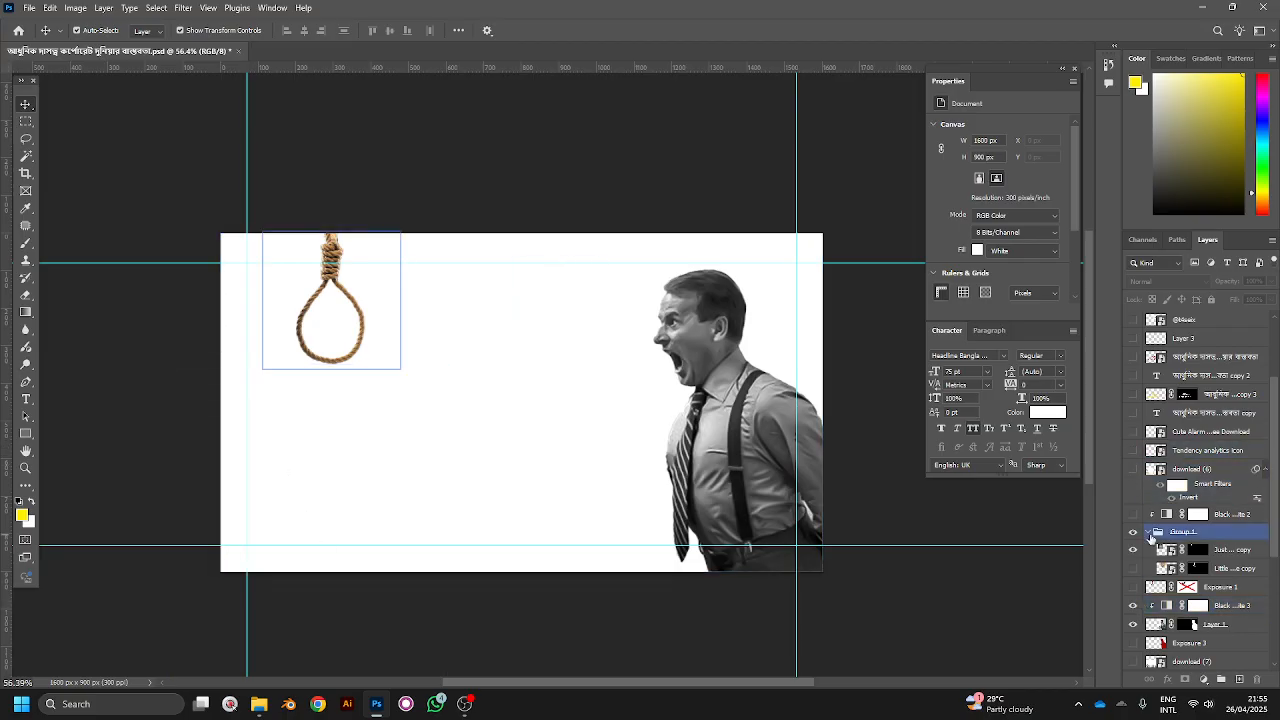
scroll(1152, 537, "down", 1)
left_click(1136, 531)
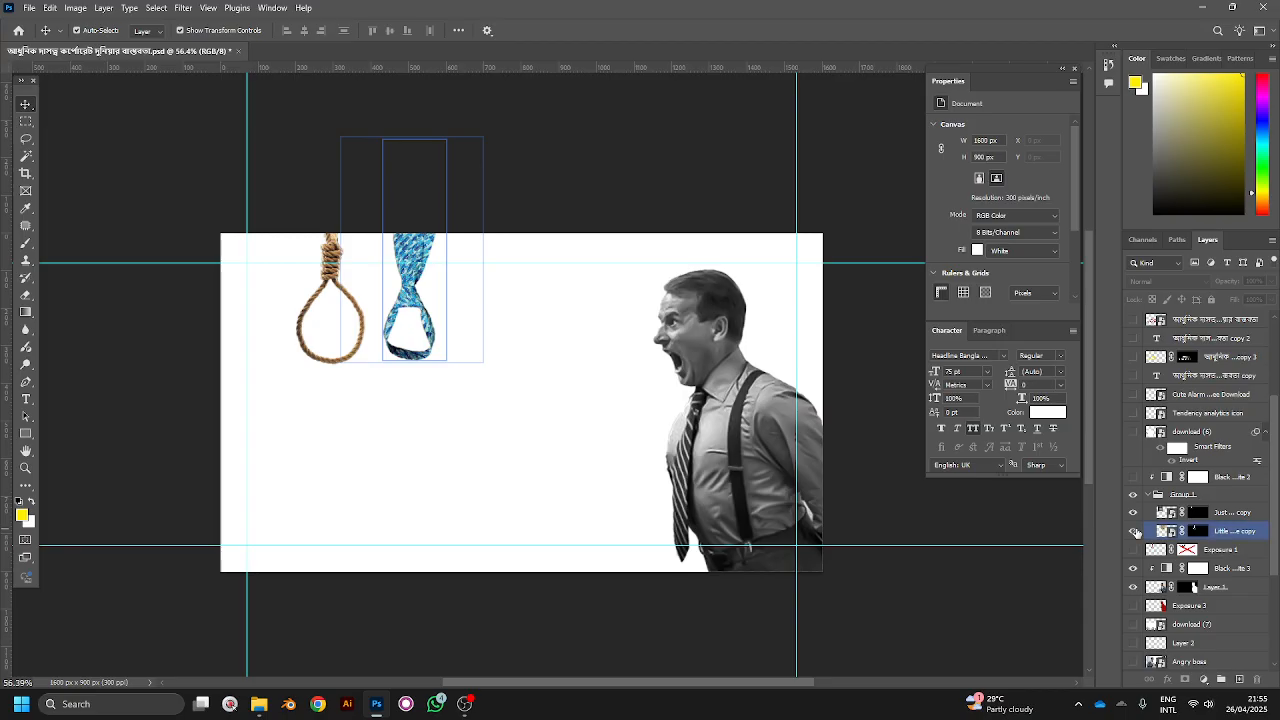
Step: Examine the rope noose and the blue tie noose up close
left_click(337, 302)
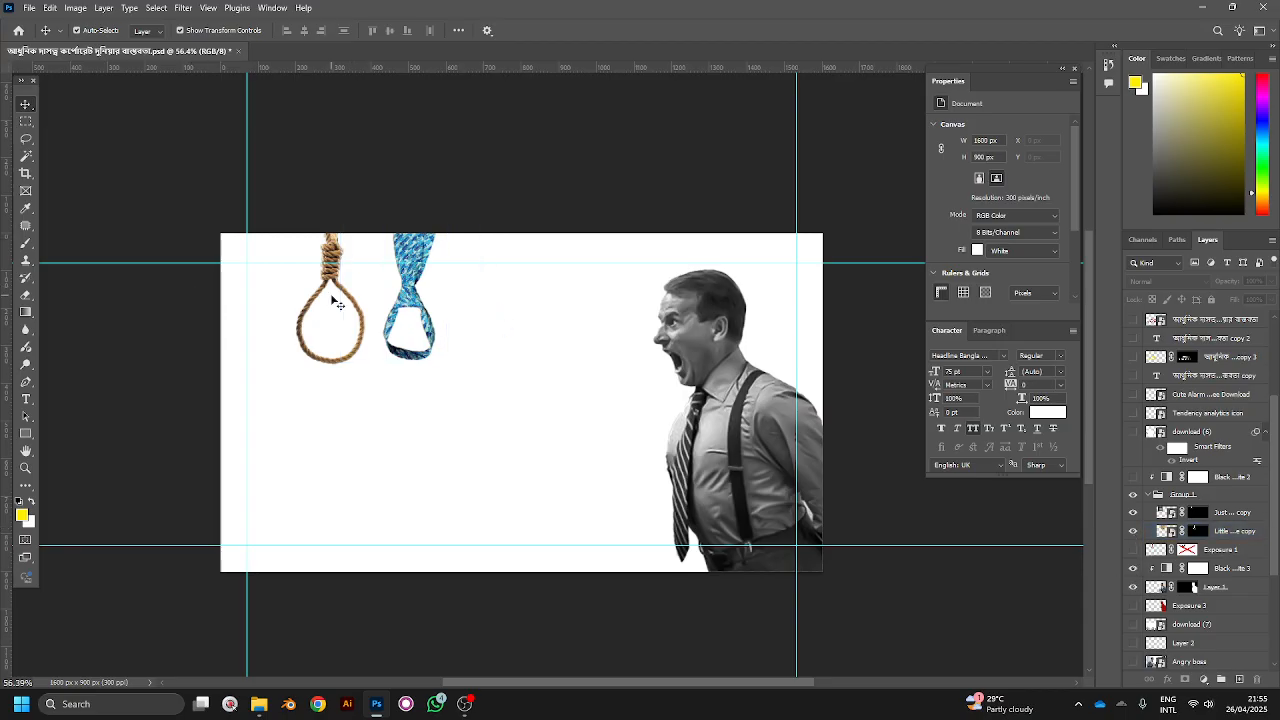
scroll(337, 302, "up", 2)
left_click(359, 323)
scroll(359, 323, "up", 1)
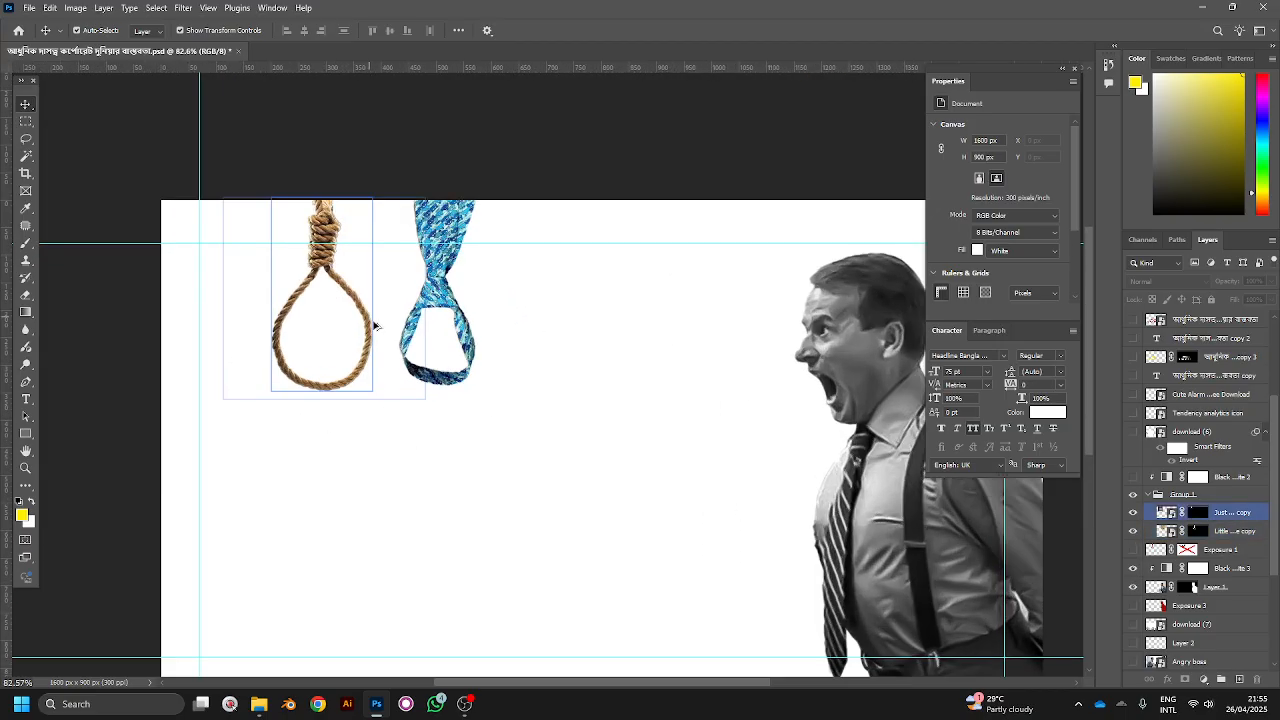
left_click(503, 374)
scroll(500, 351, "down", 1)
scroll(500, 351, "right", 1)
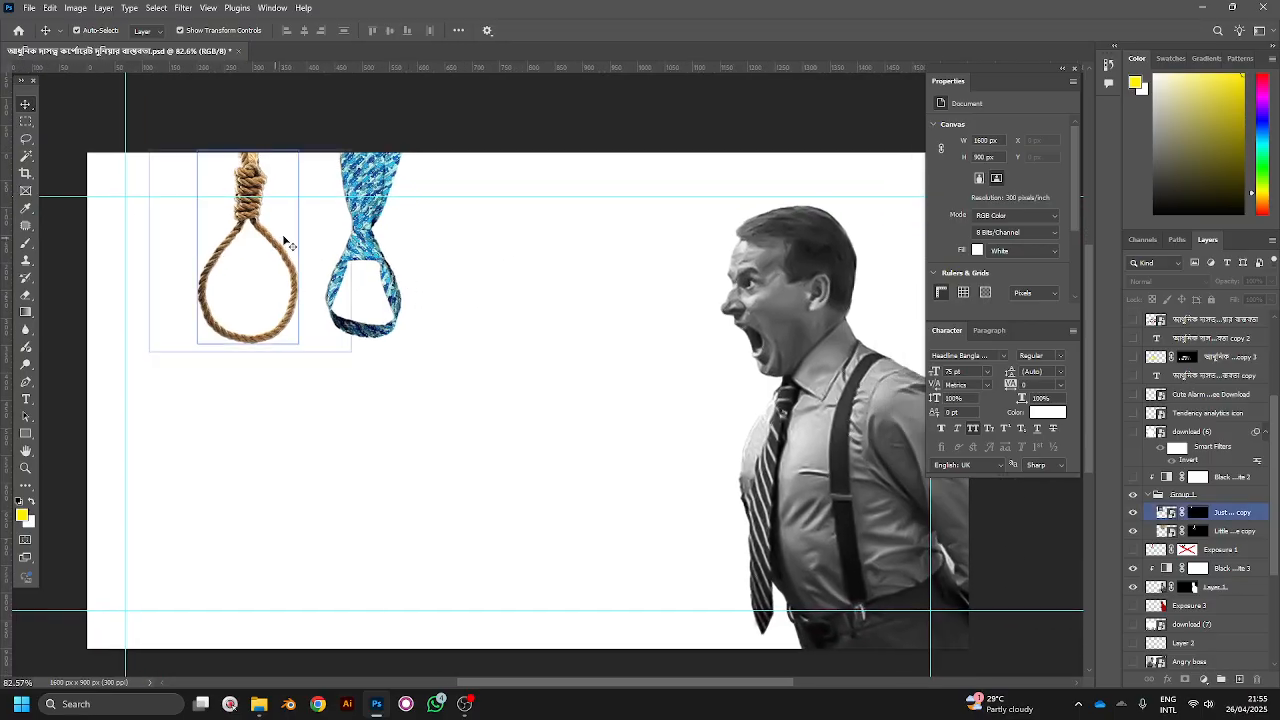
left_click(376, 255)
left_click(254, 262)
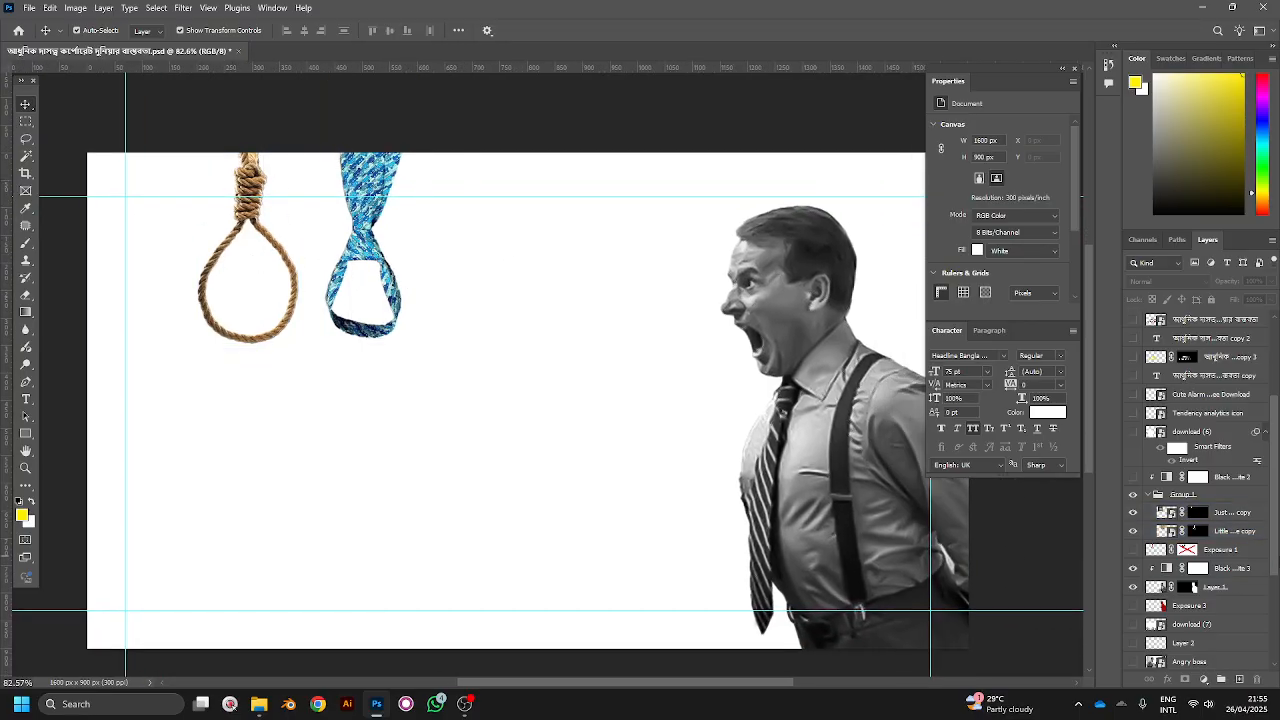
Step: Show the Black & White 2 adjustment layer above Group 1 to desaturate both nooses
left_click(1232, 529)
left_click(1222, 495)
left_click(1134, 478)
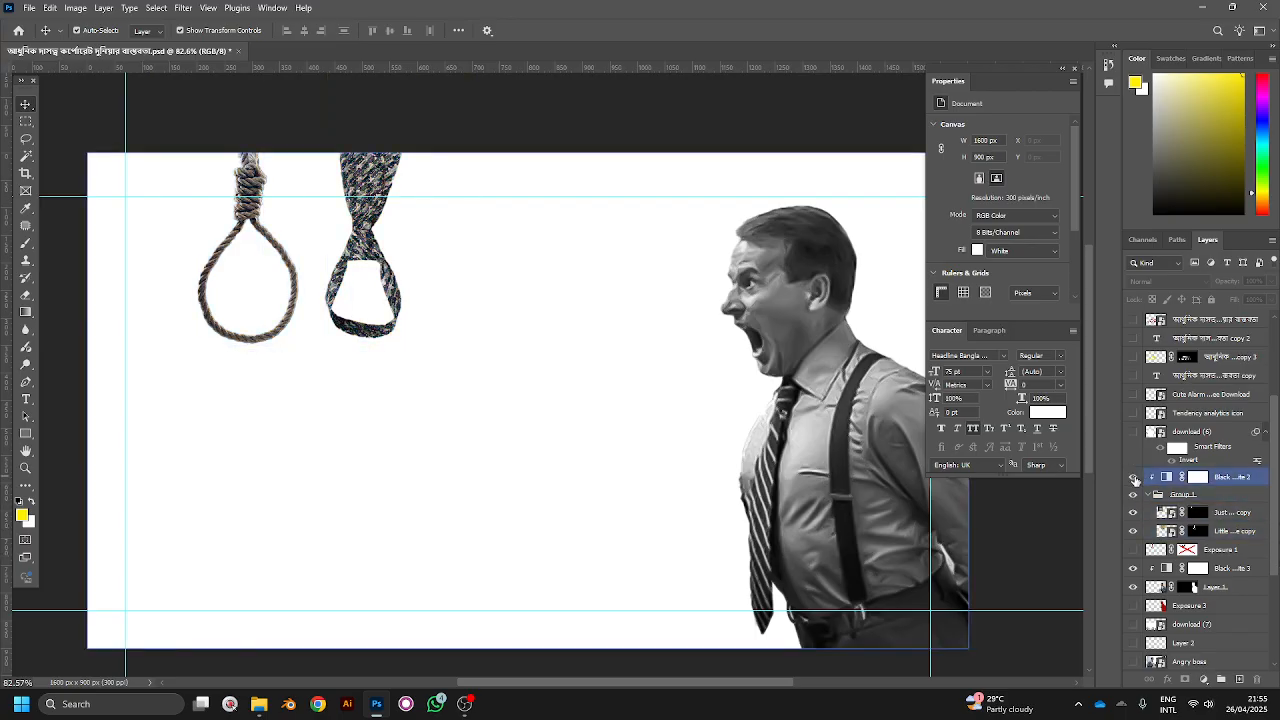
left_click(1134, 478)
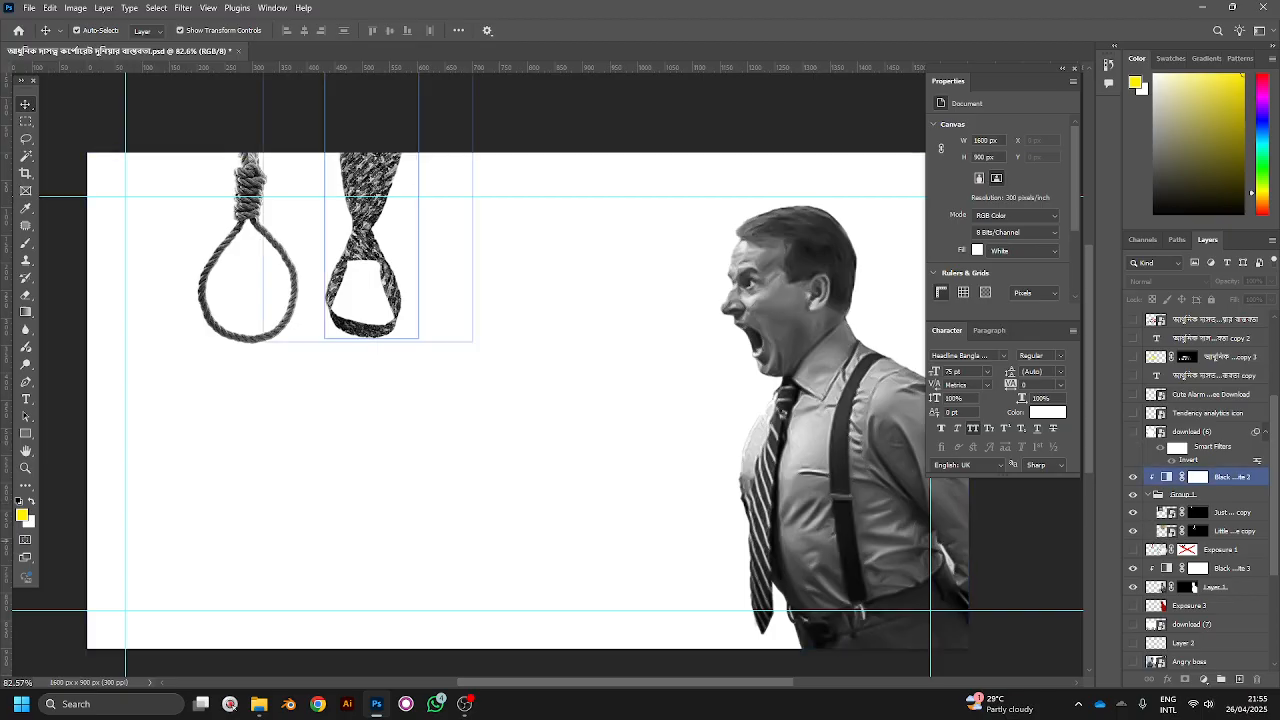
Step: Show the Exposure 1 layer as a red outline behind the tie noose
left_click(1134, 552)
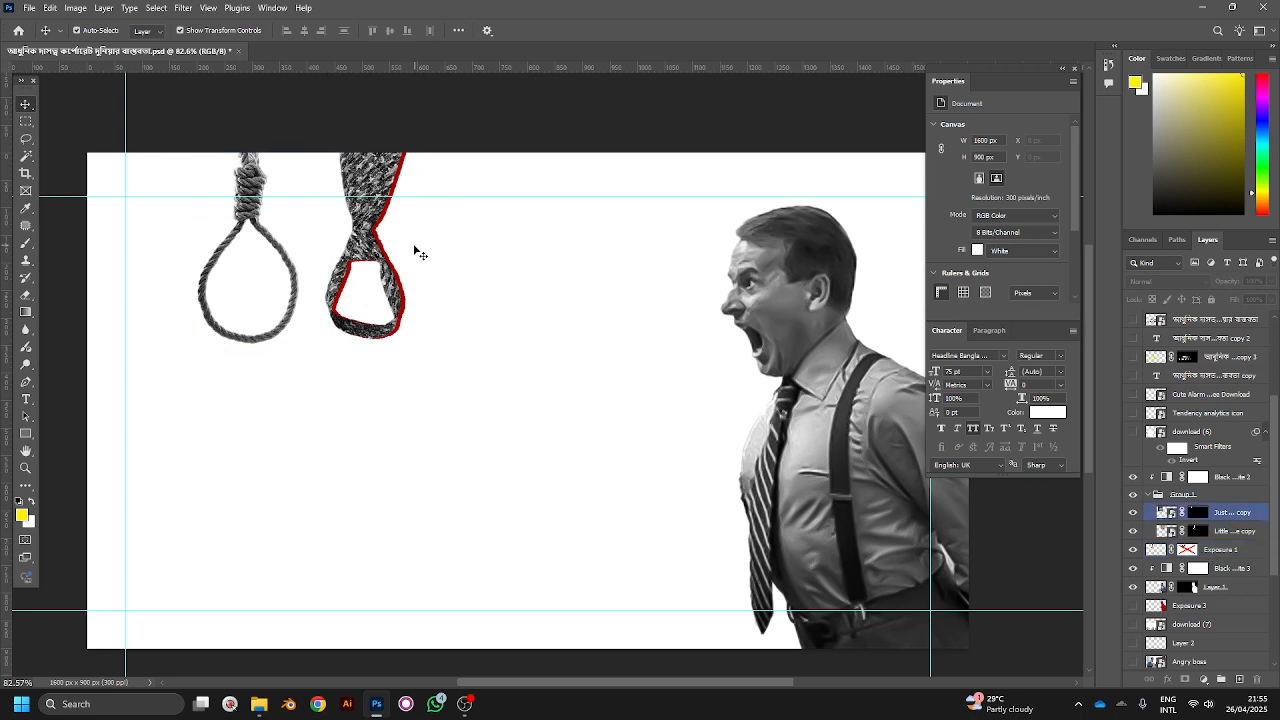
left_click(340, 242)
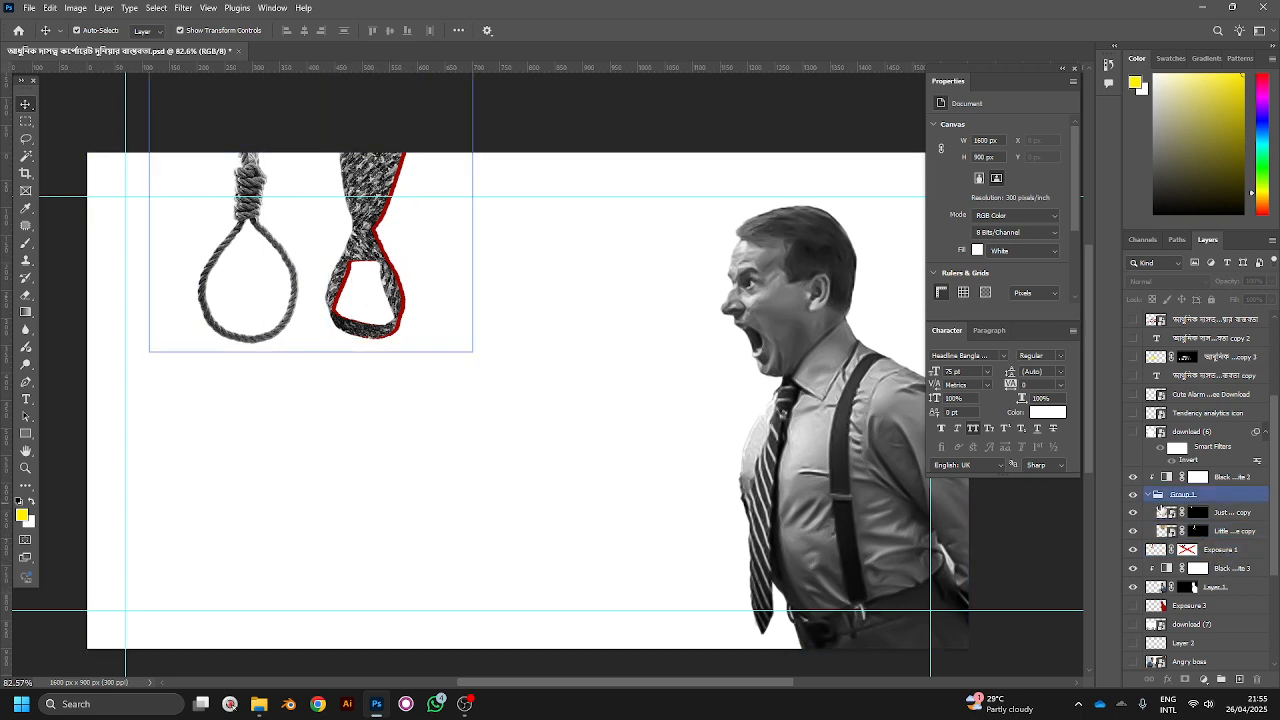
left_click(1168, 532)
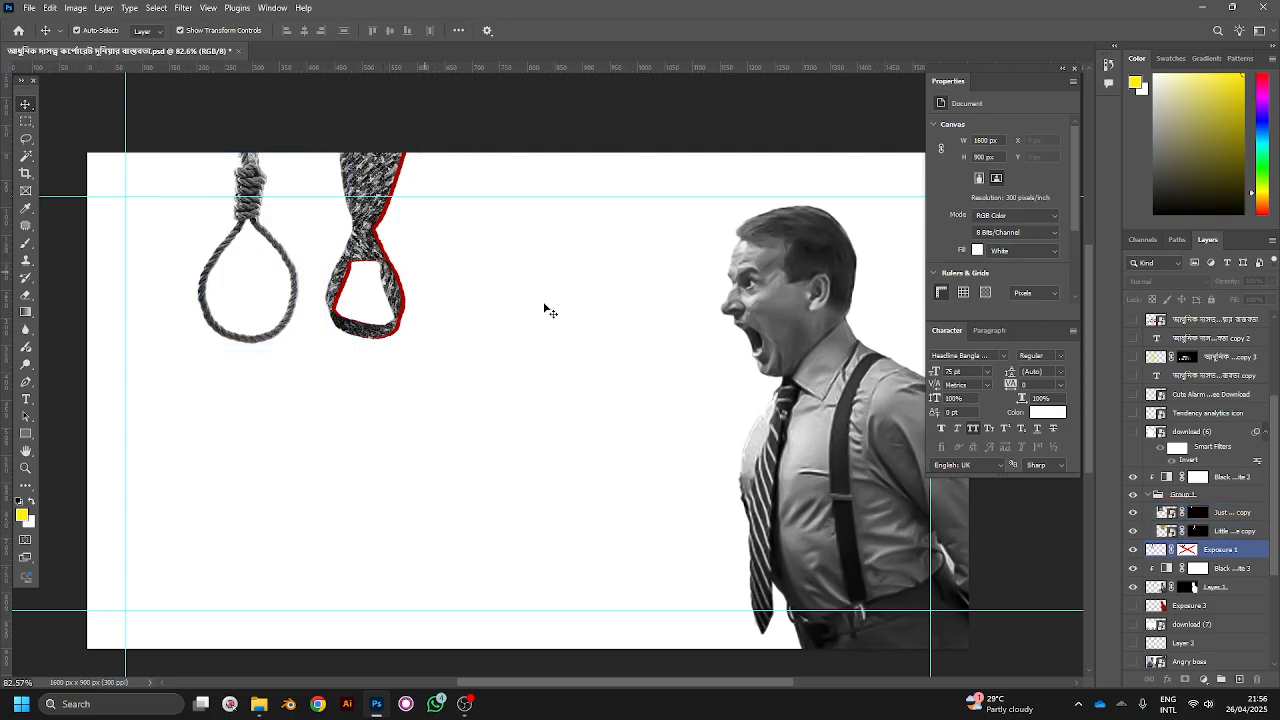
left_click(1168, 512)
left_click(1170, 587)
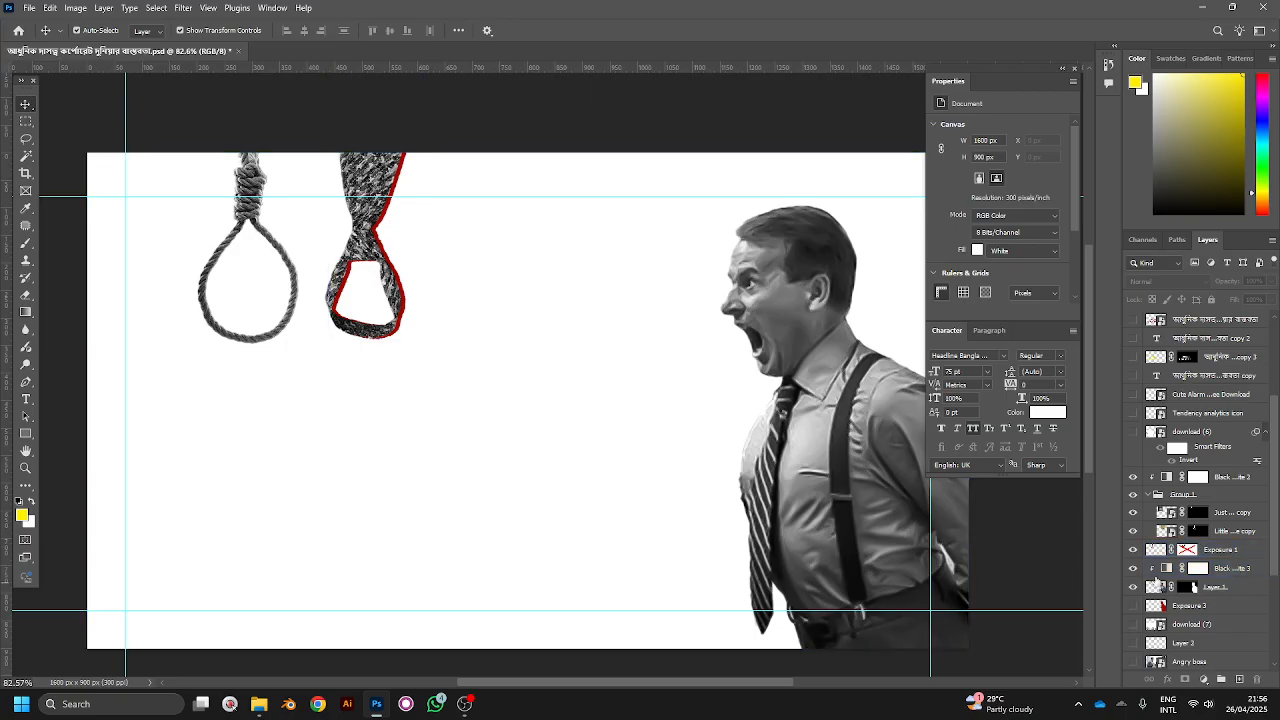
left_click(611, 476)
left_click(1140, 549)
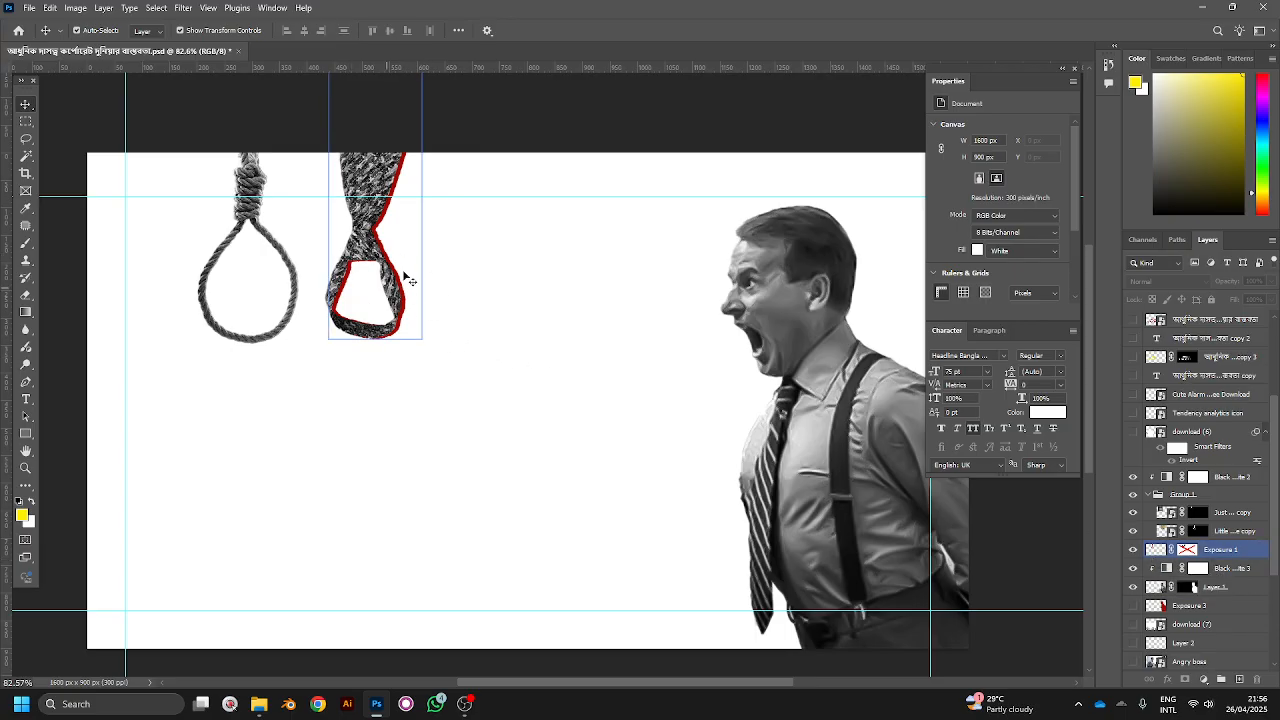
Step: Shift the red Exposure 1 shape left to X 428 px behind the tie noose
left_click(424, 326)
left_click(403, 300)
key("Left")
key("Left")
key("Left")
key("Left")
key("Left")
key("Left")
key("Left")
key("Left")
key("Left")
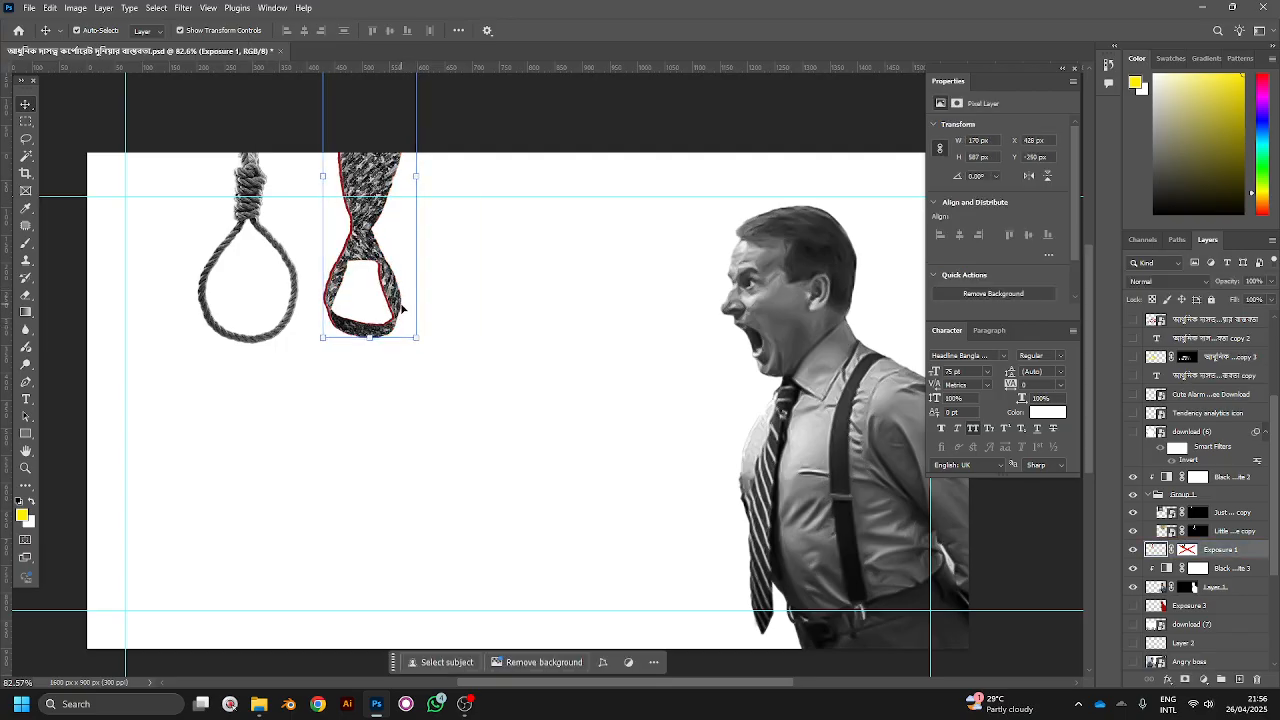
Step: Nudge the red Exposure 1 shape back to X 436 px so it edges the right side of the tie noose
key("Right")
key("Right")
key("Right")
key("Right")
key("Up")
key("Up")
key("Right")
key("Right")
key("Right")
key("Right")
key("Right")
key("Right")
key("Right")
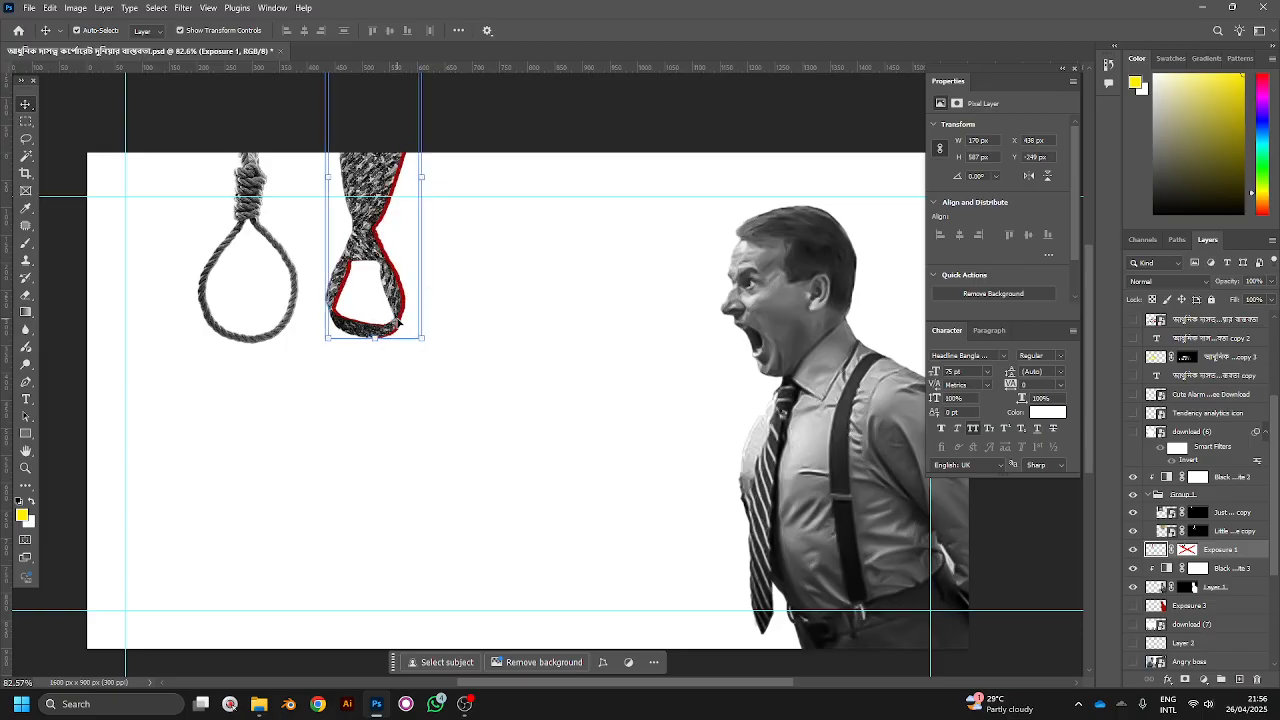
key("Down")
Step: Undo the latest Exposure 1 changes and redo them
key("ctrl+z")
key("ctrl+z")
key("ctrl+z")
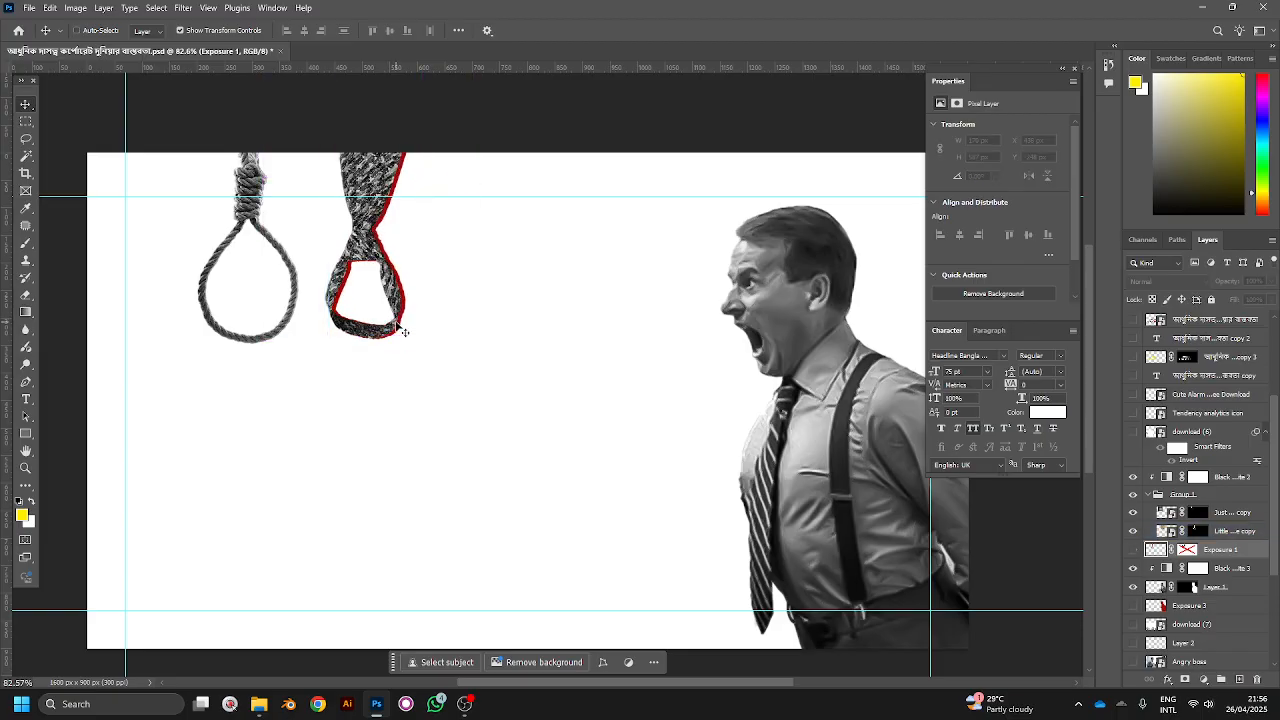
key("ctrl+shift+z")
key("ctrl+shift+z")
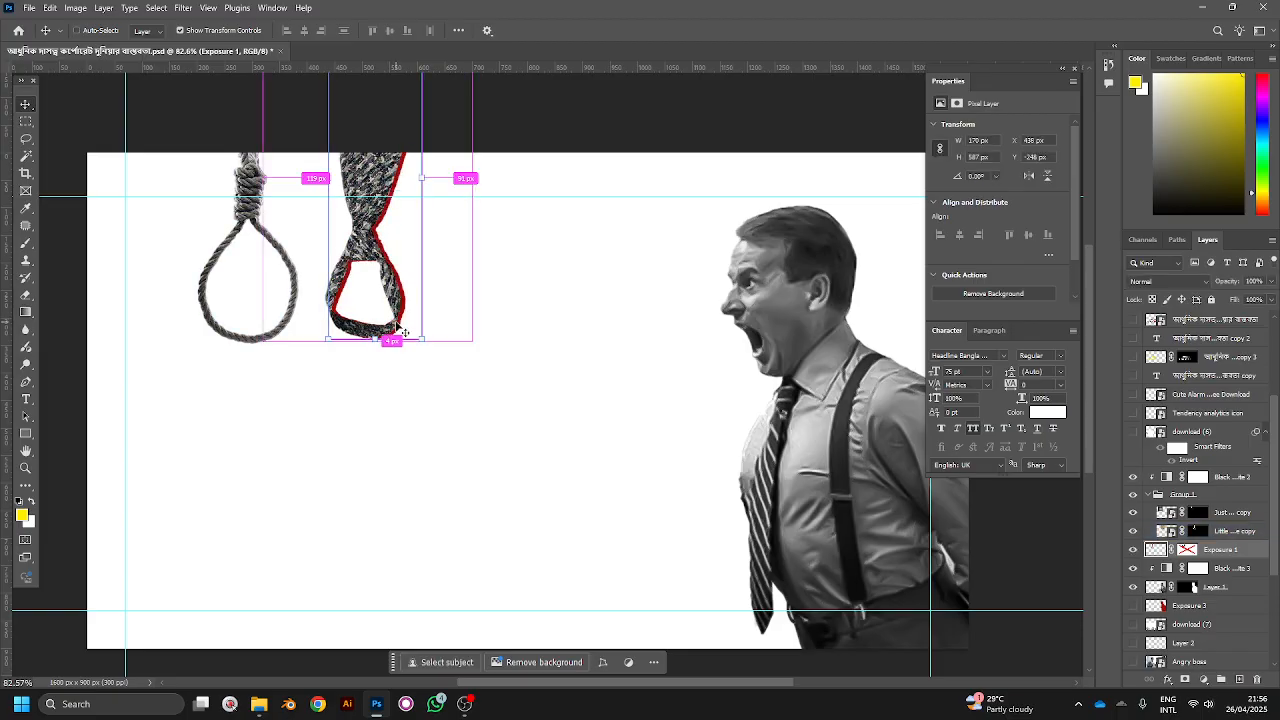
Step: Select the rope noose on the canvas and look over the tie noose's layers
left_click(244, 231)
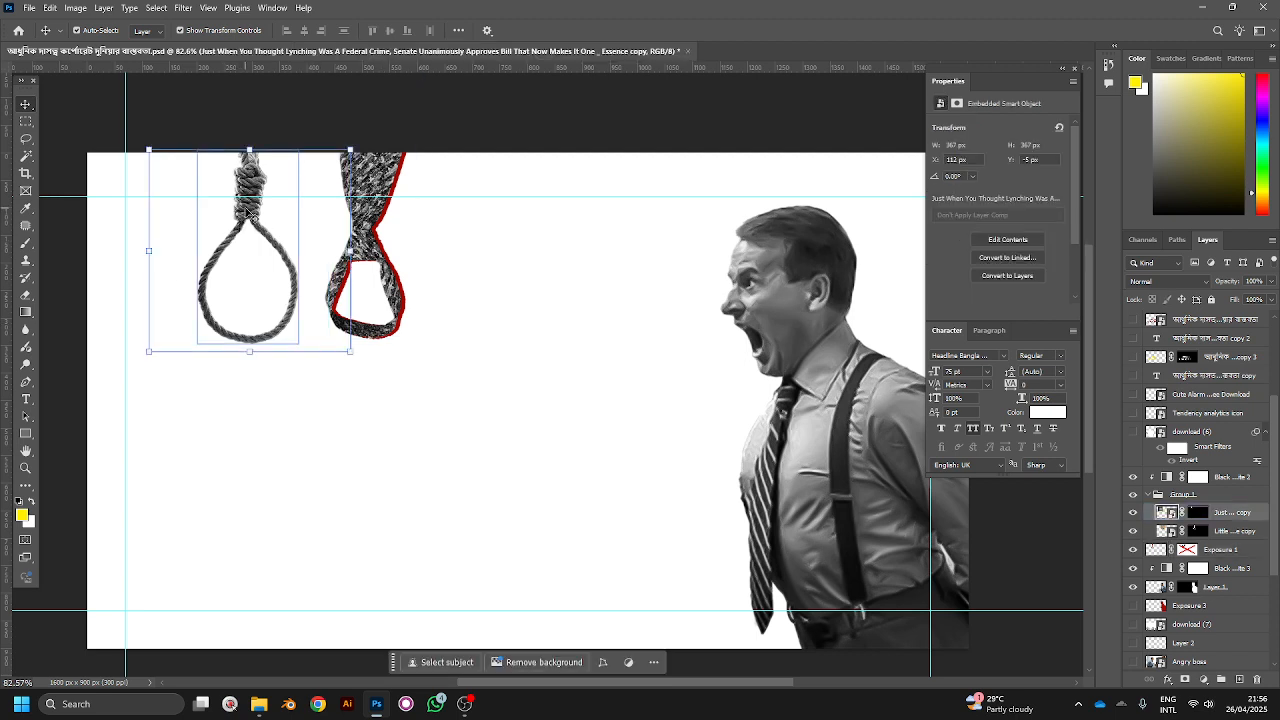
left_click(1224, 549)
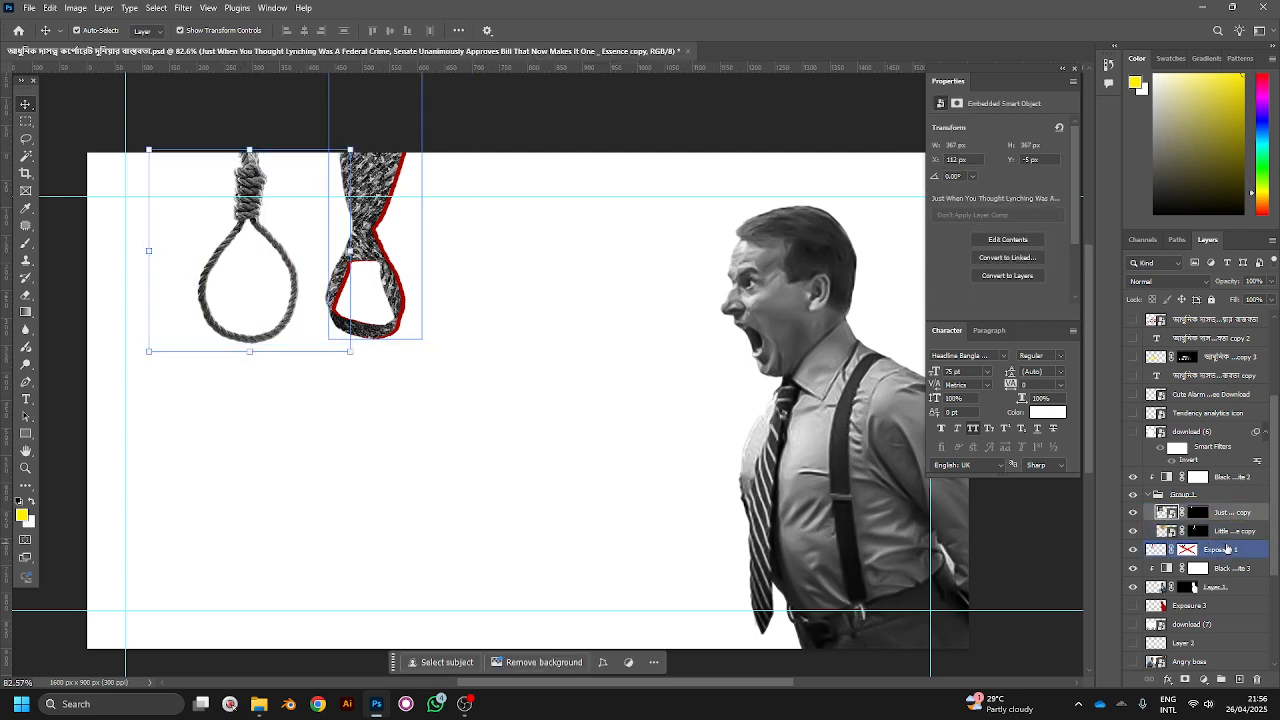
left_click(1240, 531)
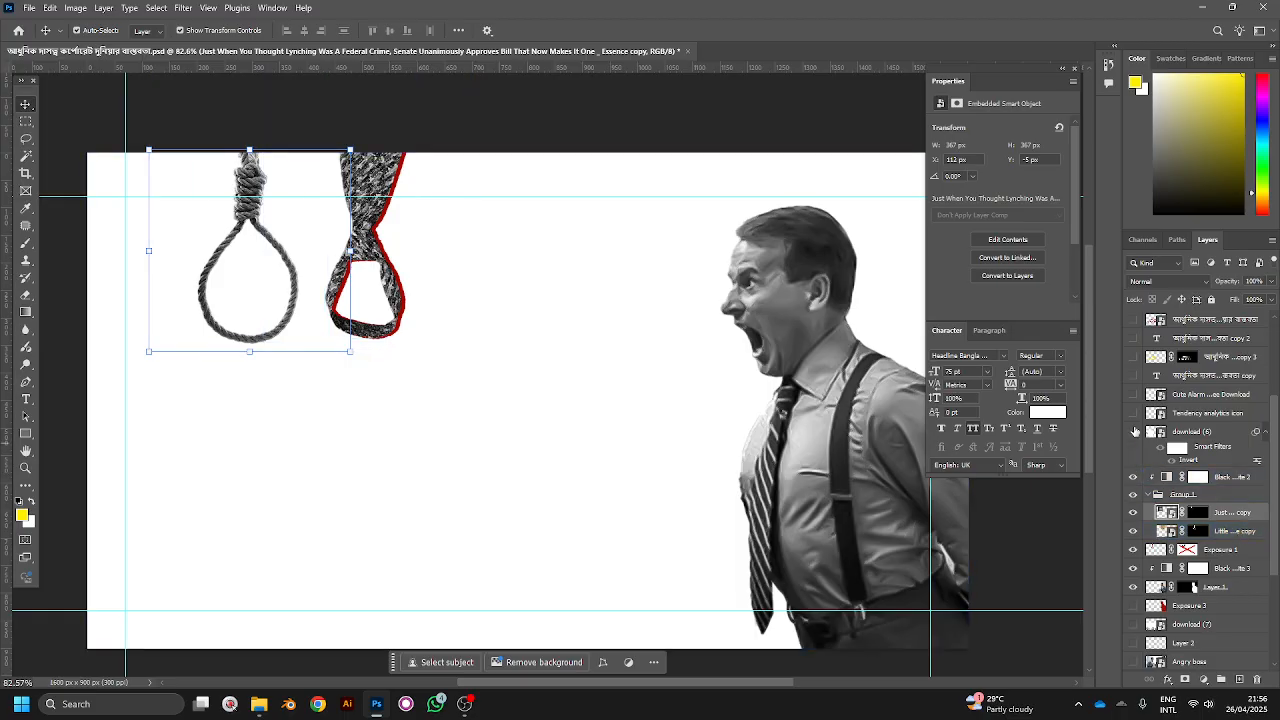
Step: Preview the download (6) and Tendency analytics icon layers, hide both again, and deselect the rope noose
left_click(1133, 431)
left_click(1133, 431)
left_click(1133, 413)
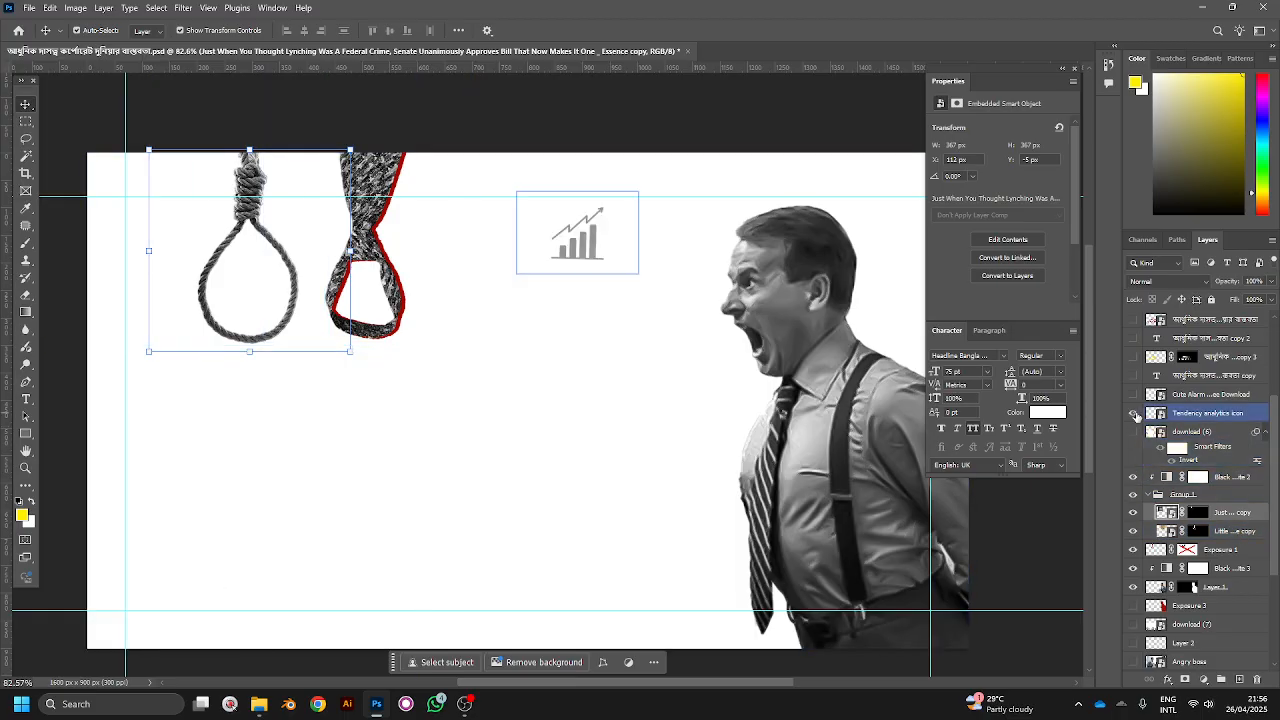
left_click(1133, 413)
left_click(1025, 540)
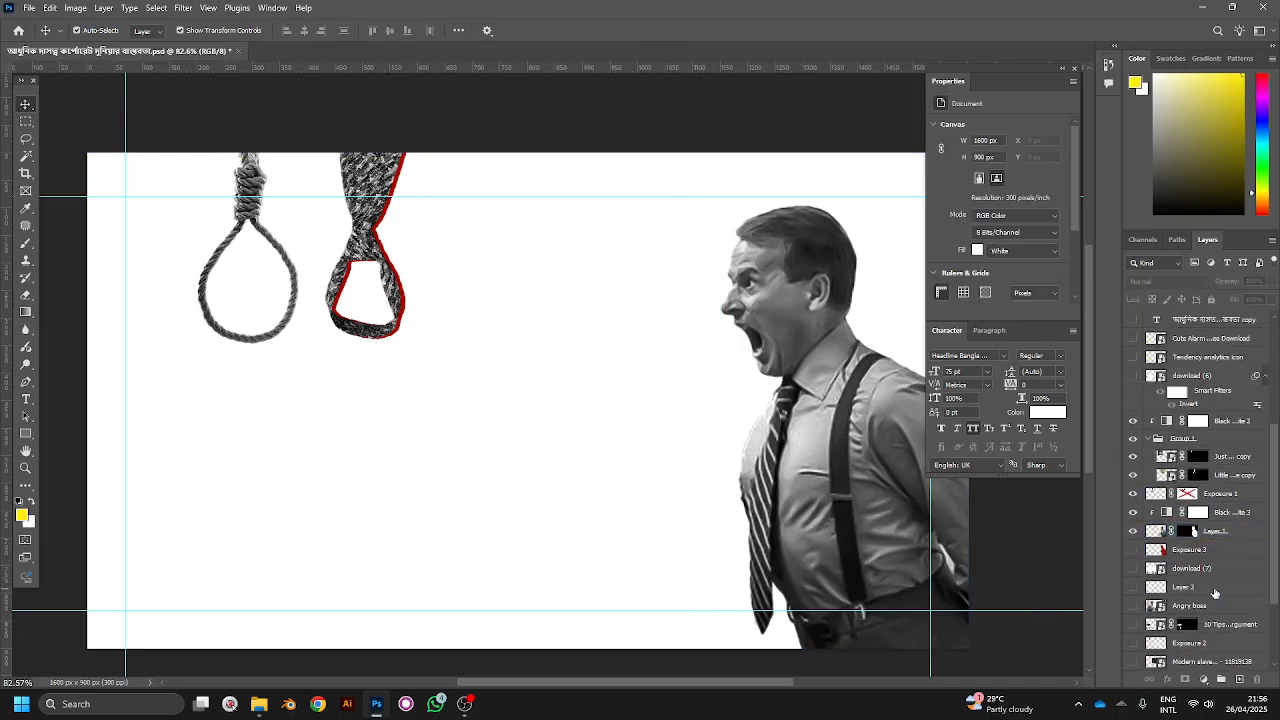
Step: Preview the red Exposure 3 layer behind the man, hide it again, and view the man alongside the nooses
scroll(1215, 592, "down", 2)
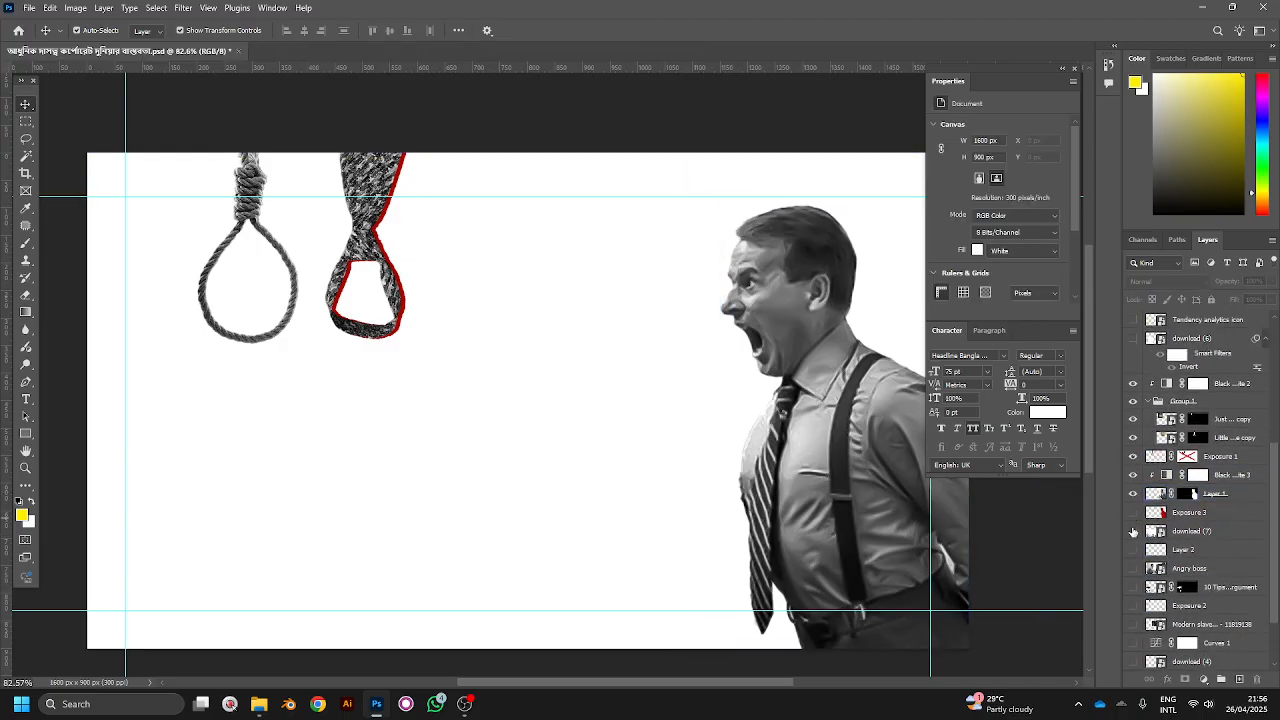
left_click(1134, 514)
left_click(1134, 514)
scroll(634, 486, "down", 3)
left_click(750, 394)
left_click_drag(750, 394, 640, 352)
scroll(640, 352, "up", 2)
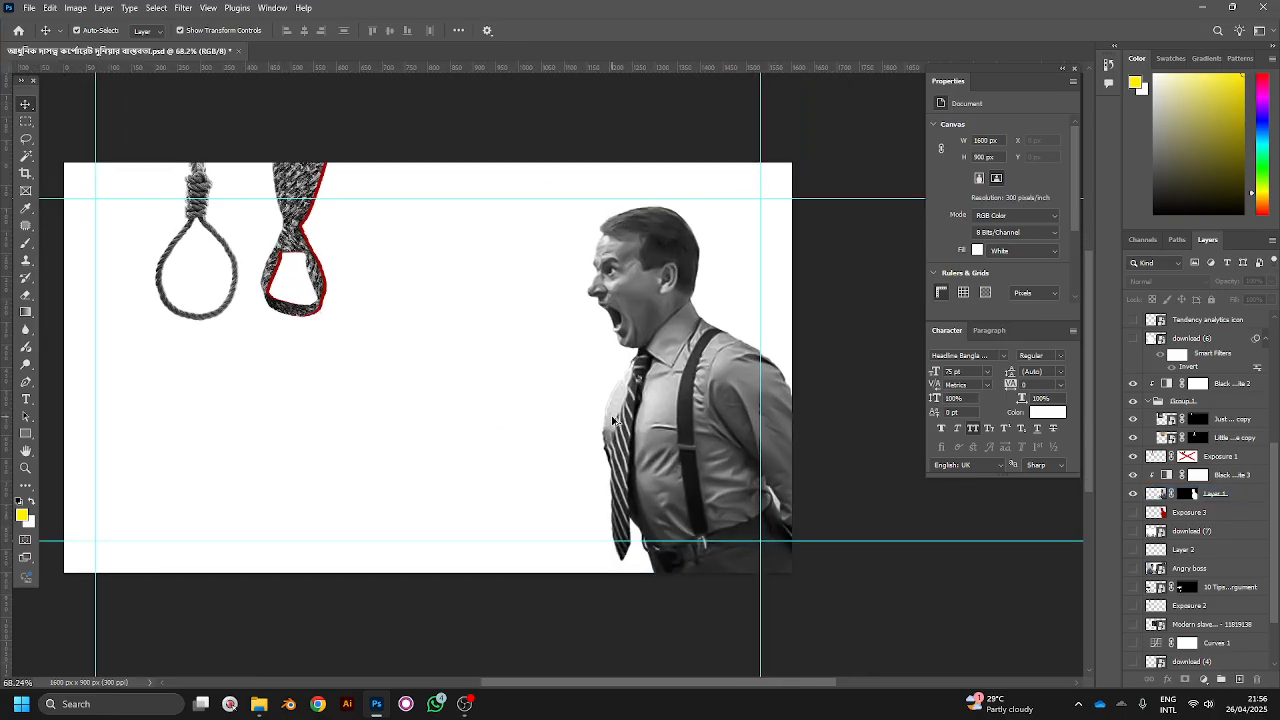
left_click(460, 517)
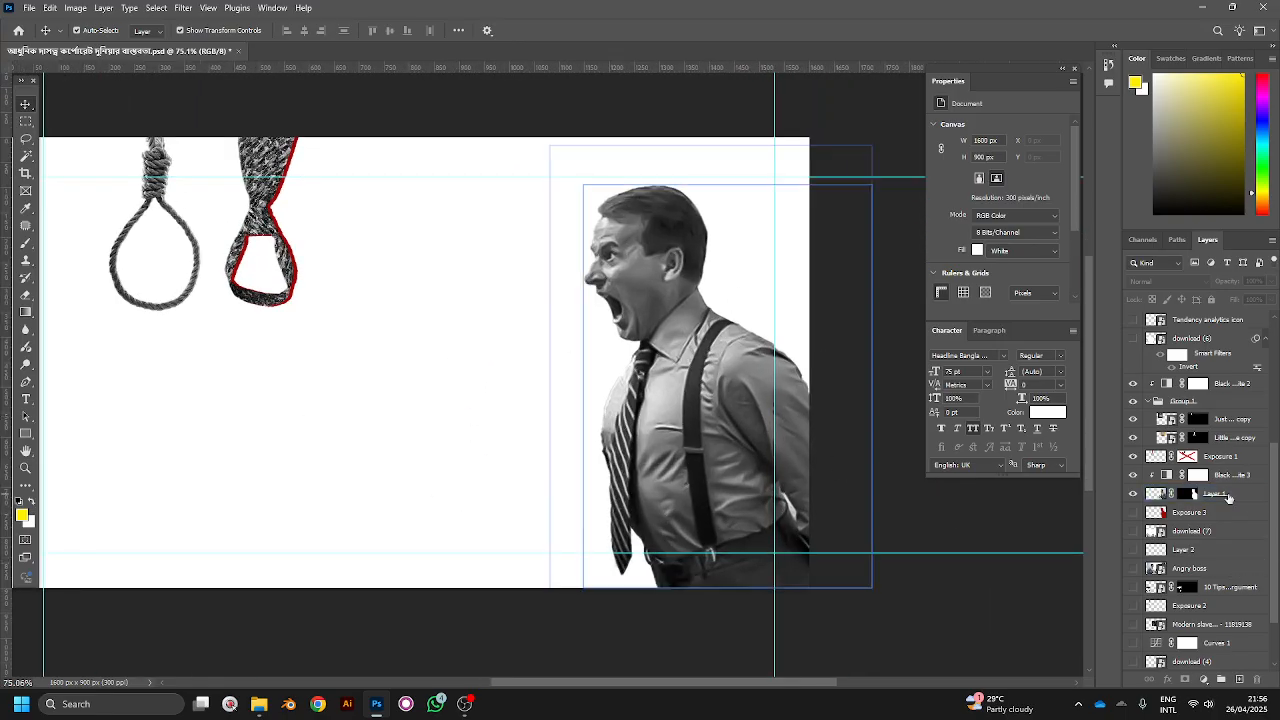
Step: Look over the layers of Group 1 and toggle the rope noose layer off and on
scroll(1180, 480, "up", 1)
left_click(1143, 456)
left_click(1148, 421)
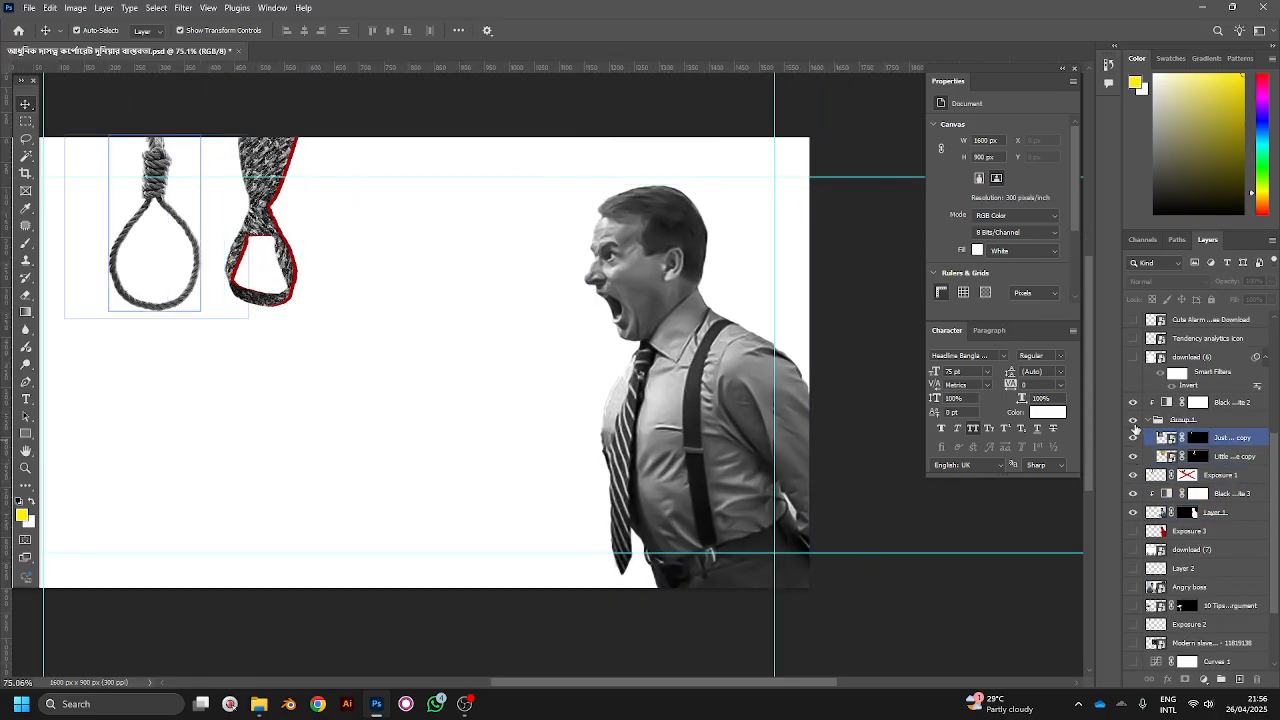
scroll(1149, 425, "up", 1)
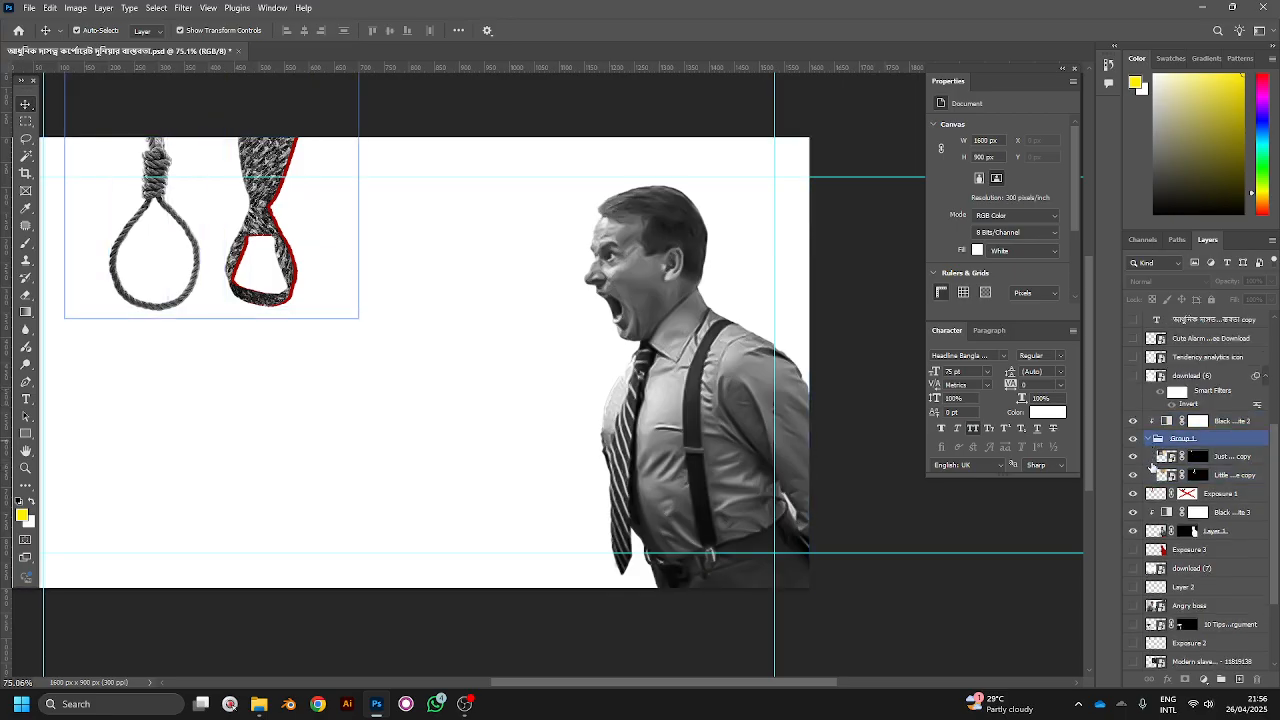
left_click(1150, 475)
left_click(1148, 457)
left_click(1133, 456)
left_click(1133, 456)
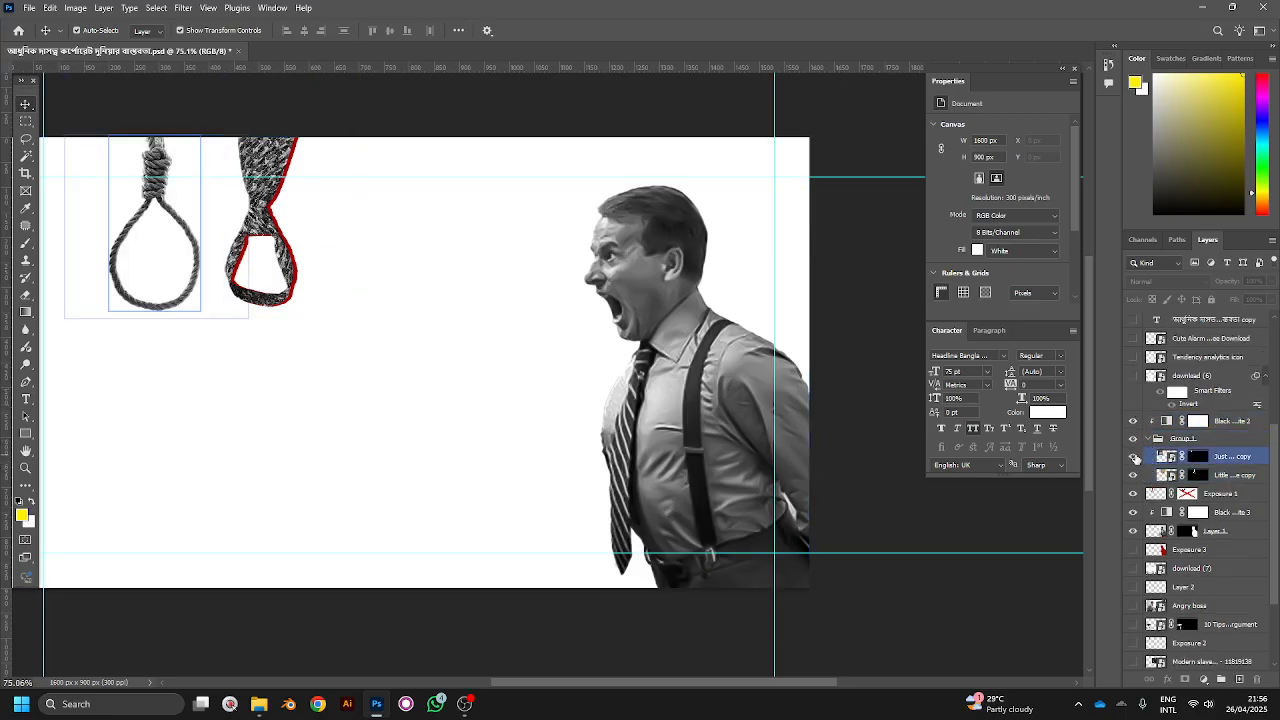
Step: Compare the tie noose without and with its red outline by toggling Exposure 1 off and on
left_click(1140, 475)
left_click(1155, 493)
left_click(1136, 495)
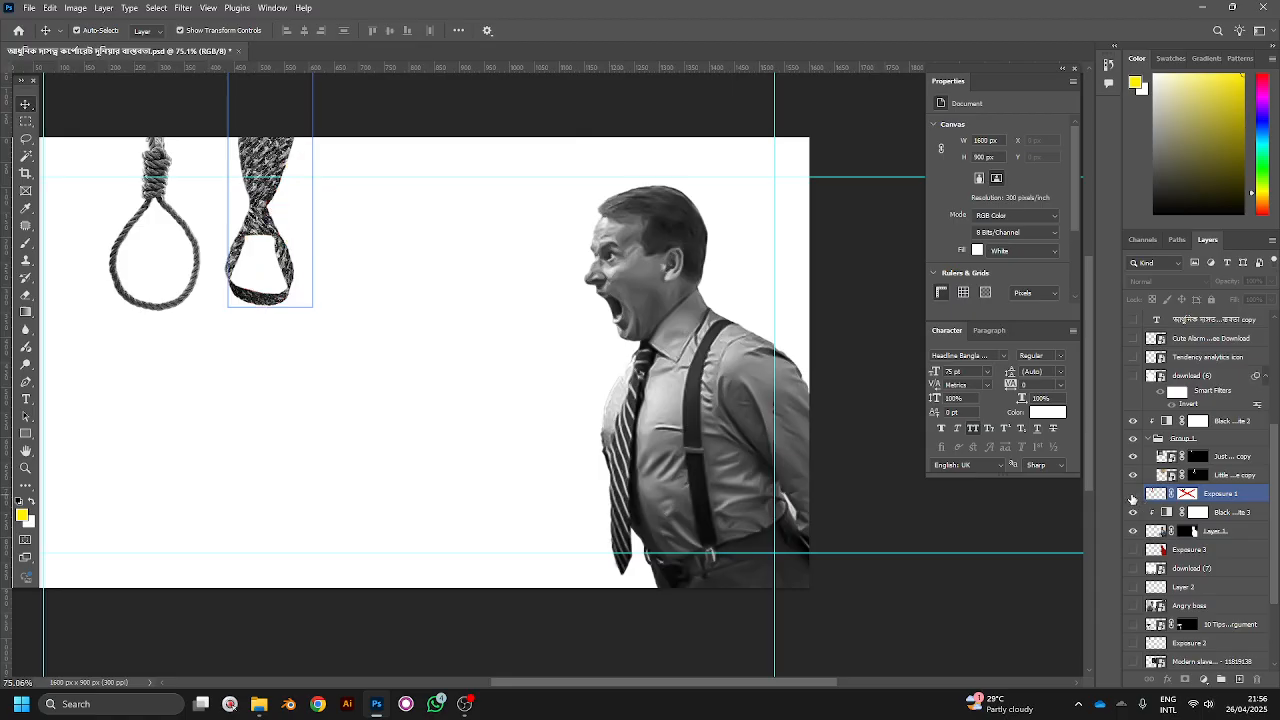
left_click(1136, 495)
left_click(1141, 513)
left_click(1214, 531)
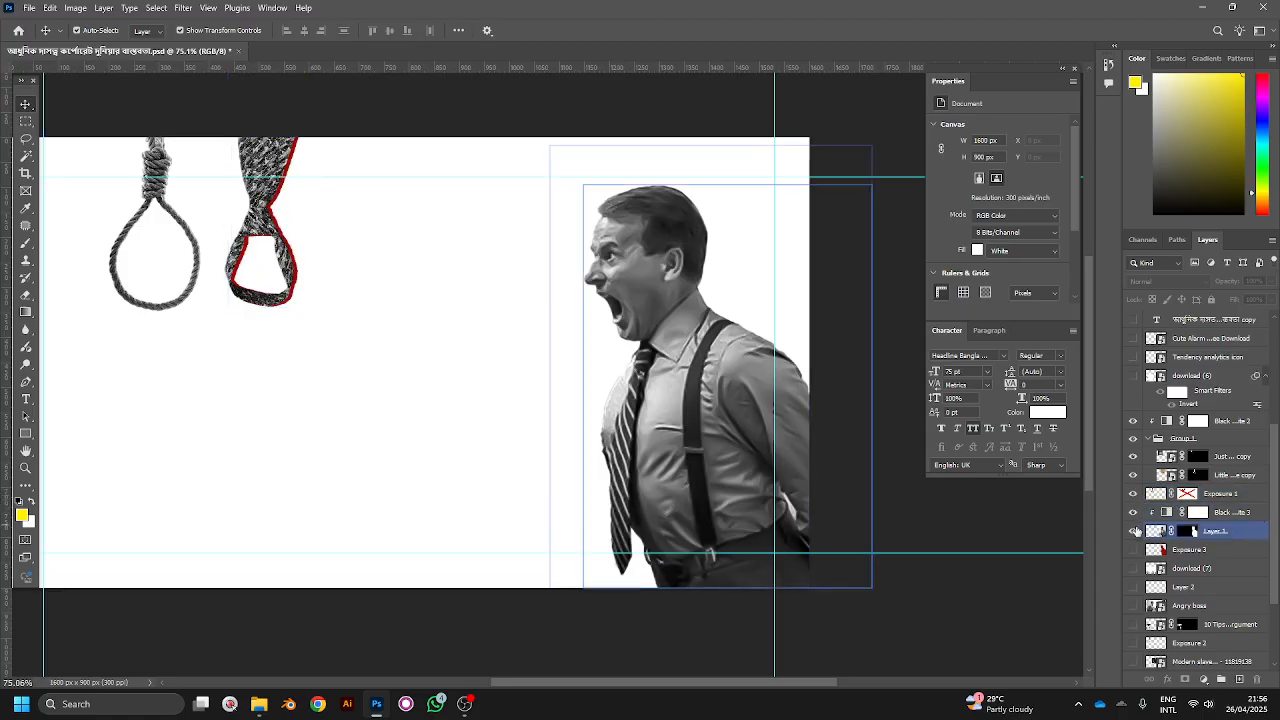
Step: Show the Exposure 3 layer as a red outline behind the shouting man and view the whole canvas
left_click(1222, 494)
scroll(877, 486, "down", 4)
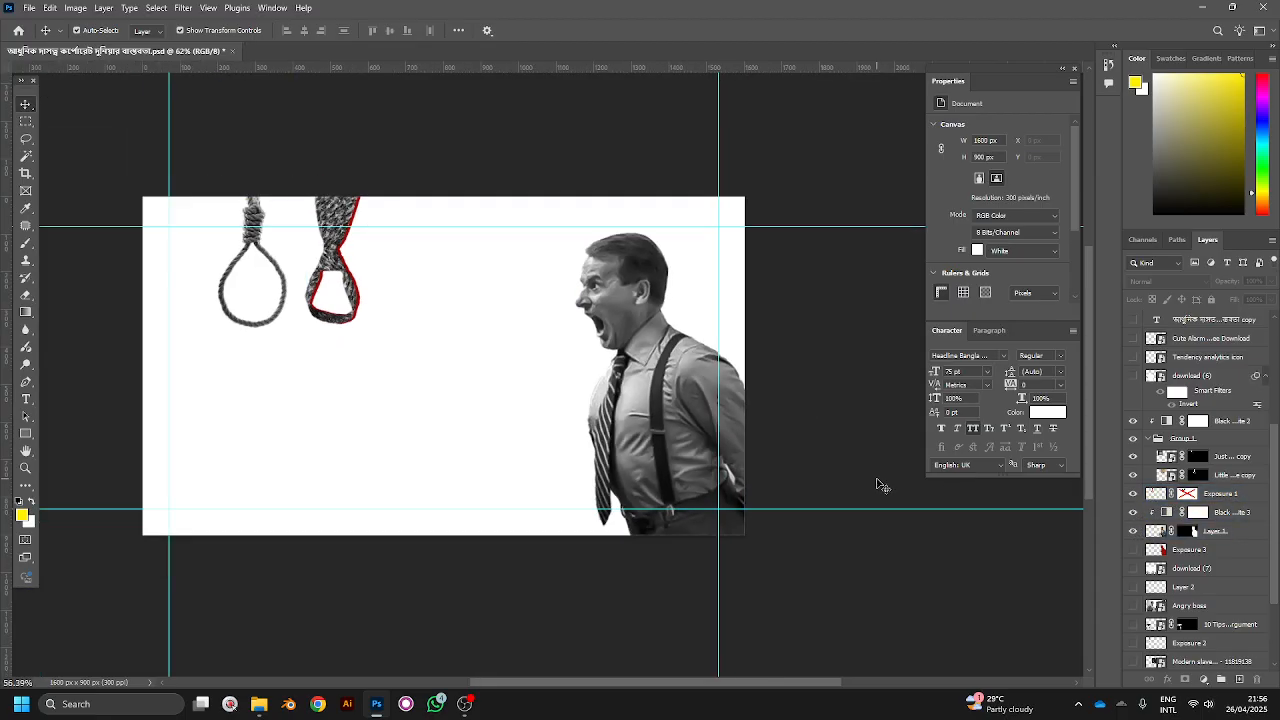
scroll(491, 486, "up", 1)
scroll(497, 433, "up", 1)
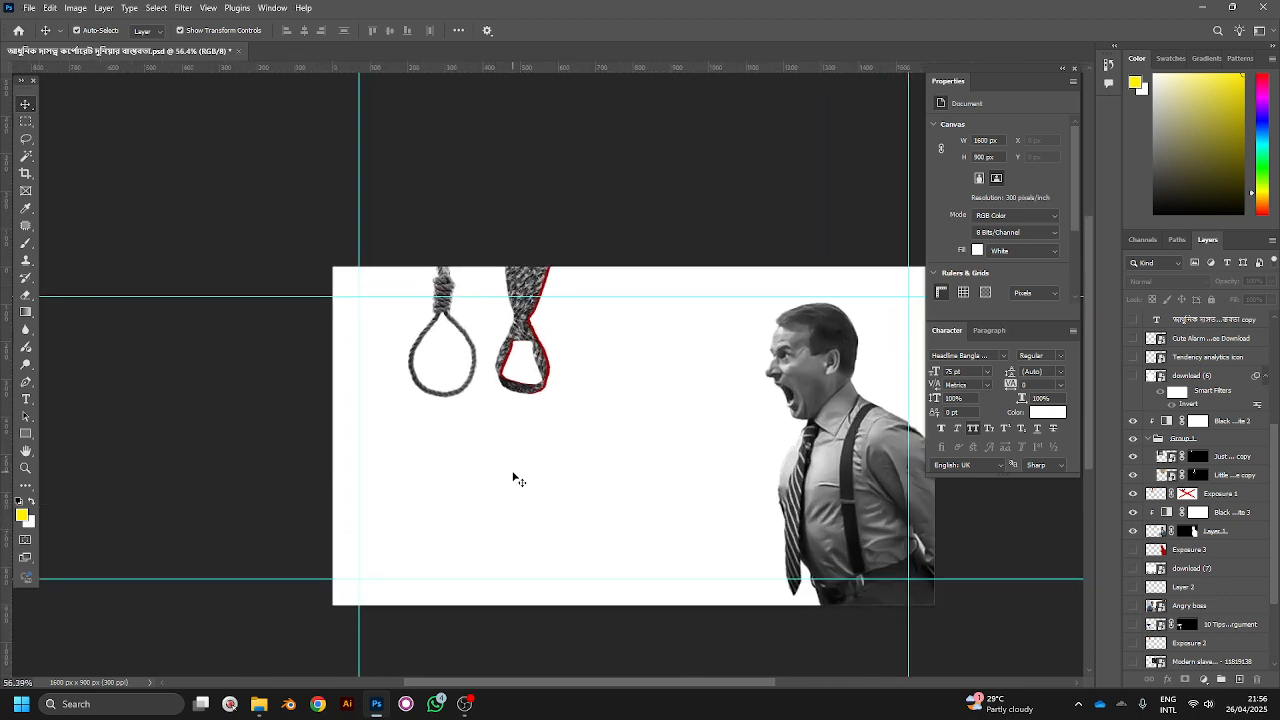
left_click(1145, 442)
left_click(1145, 448, "ctrl")
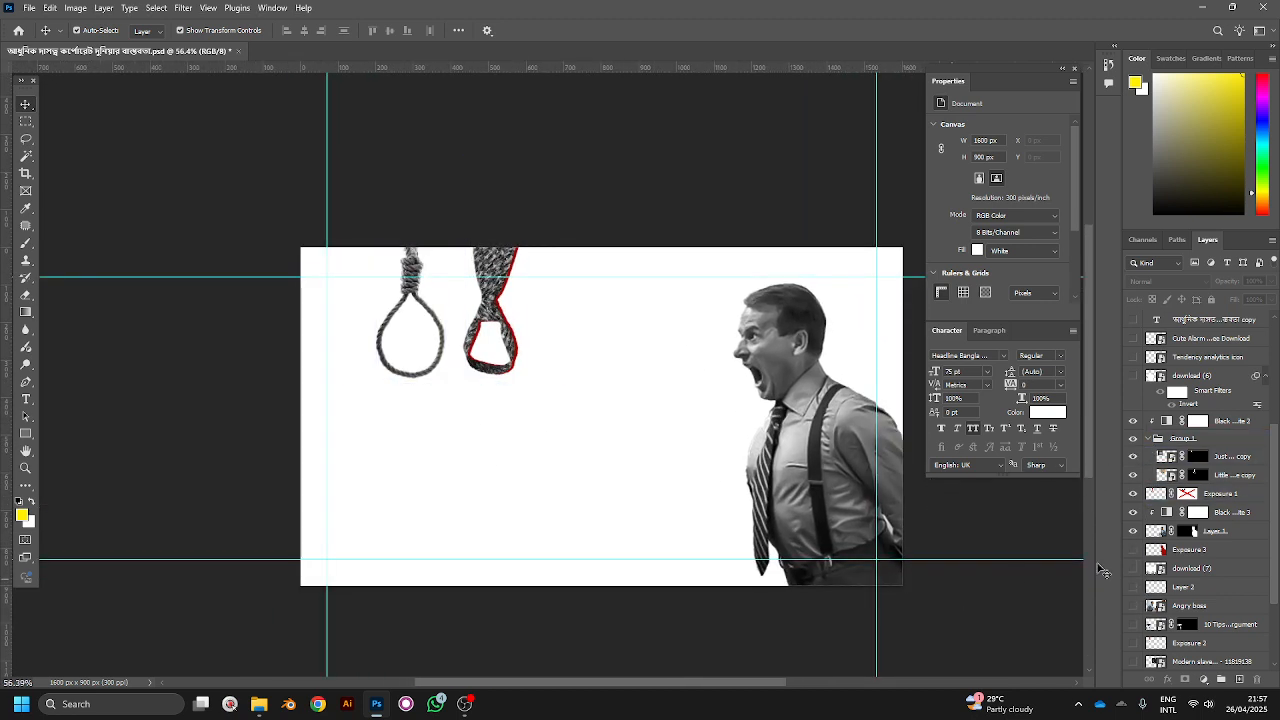
left_click(1133, 552)
left_click_drag(814, 502, 617, 480)
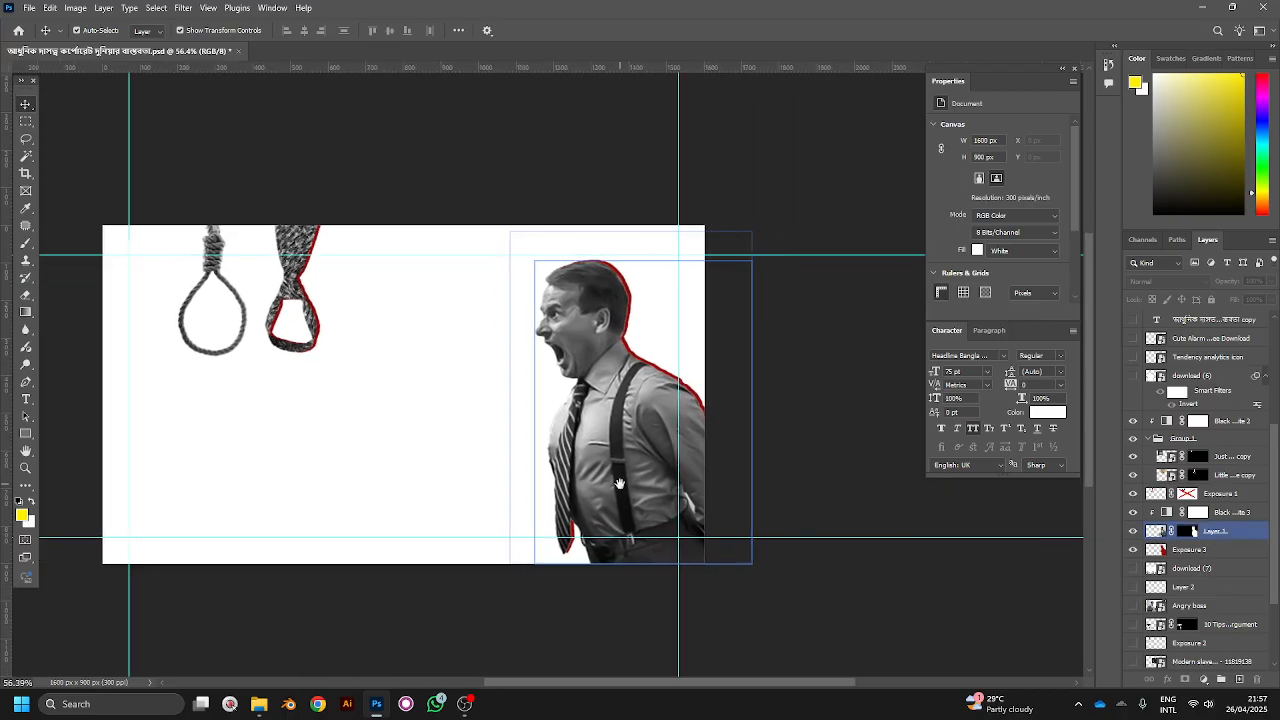
left_click_drag(300, 312, 431, 315)
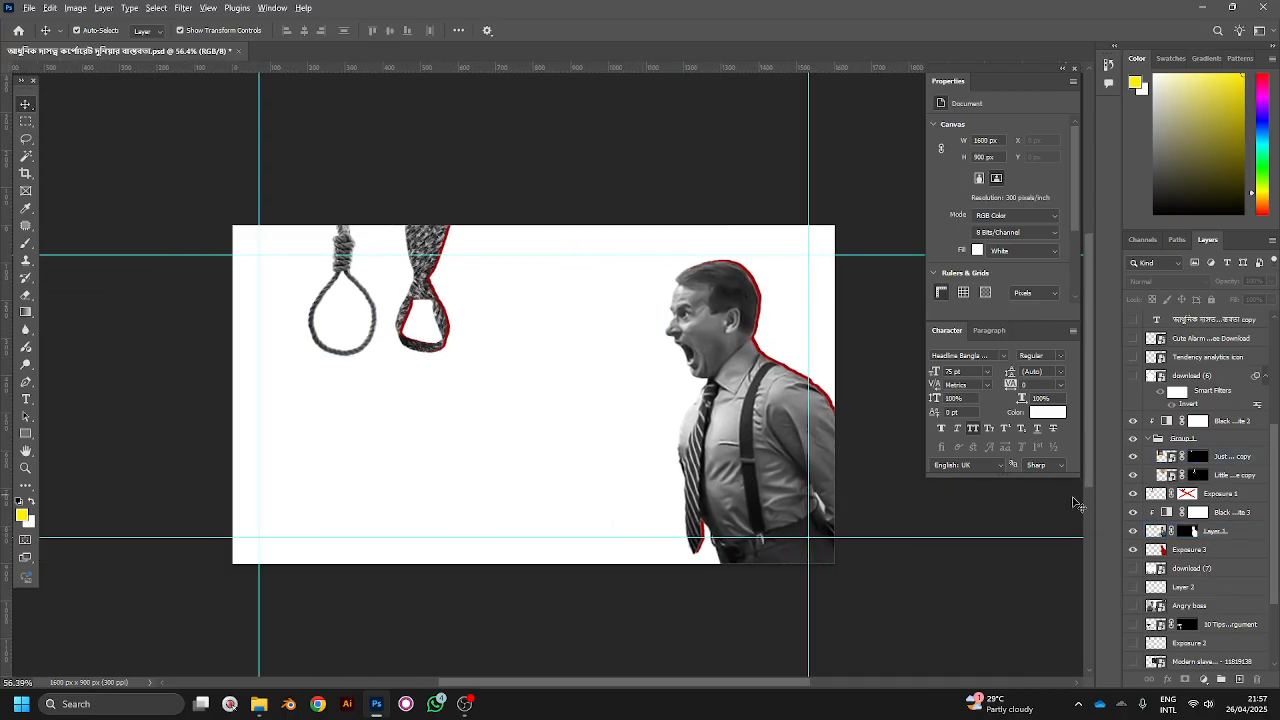
Step: Preview the puppet-hand layer and the bottommost image layer one at a time, hiding each again
scroll(560, 376, "up", 2)
left_click_drag(288, 255, 228, 258)
key("ctrl+z")
scroll(1238, 618, "down", 1)
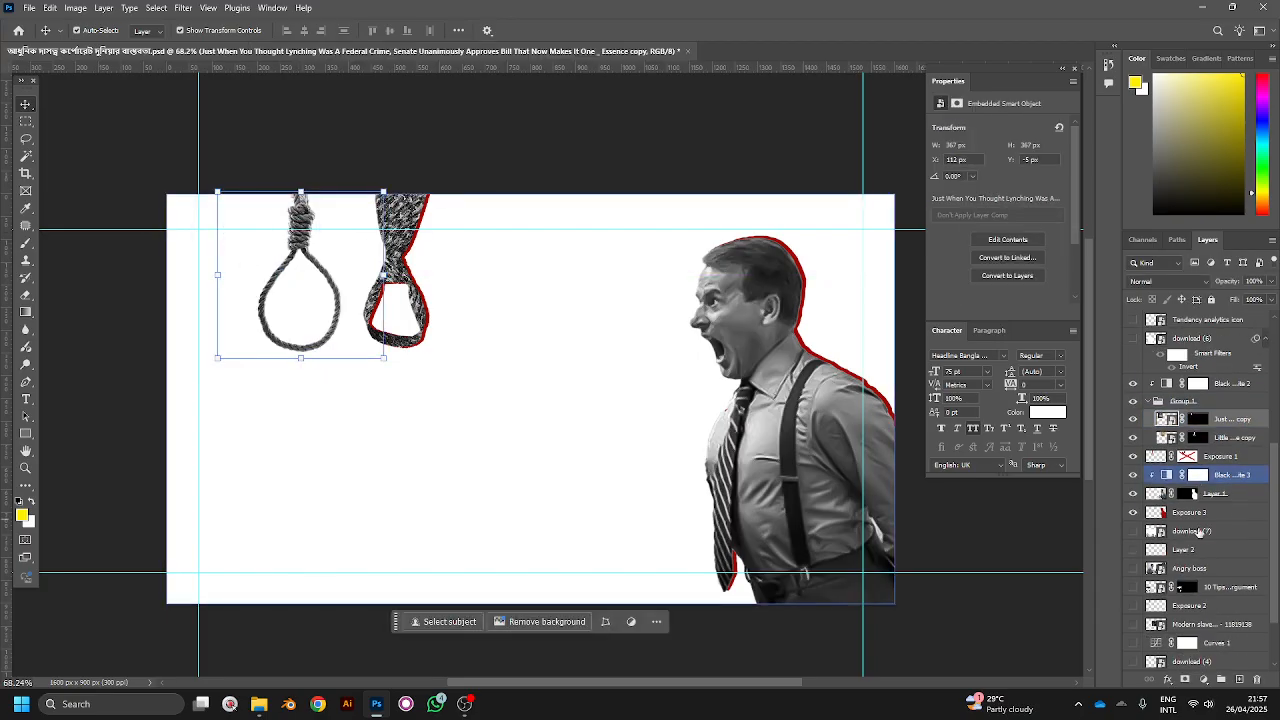
left_click(1133, 592)
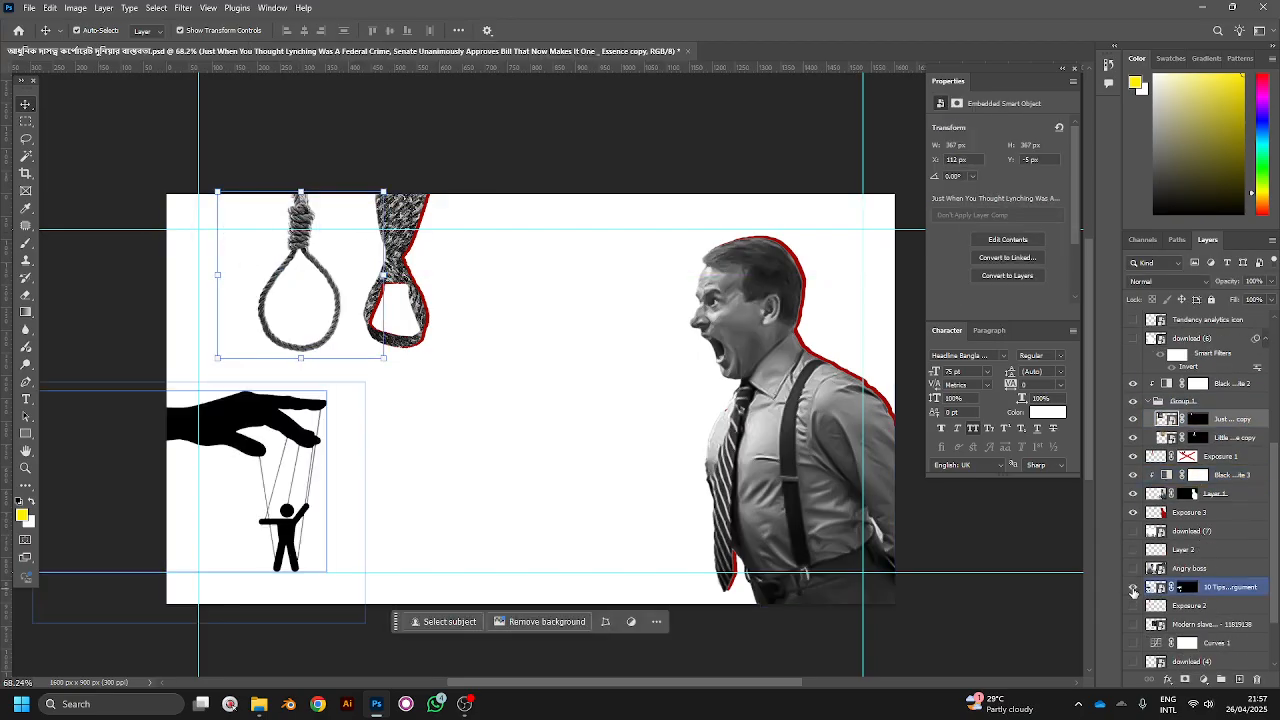
left_click(1133, 592)
scroll(1139, 629, "down", 2)
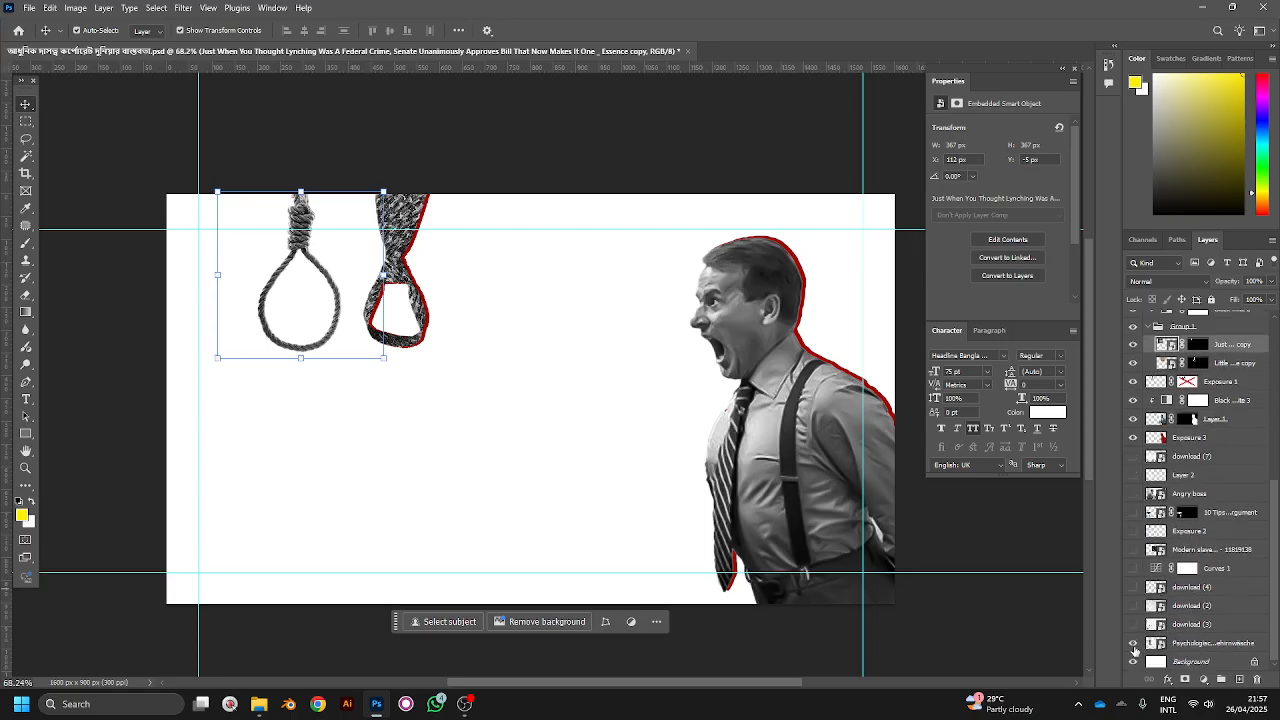
left_click(1133, 645)
left_click(1133, 645)
Step: Hide the man's red outline, the man and the nooses, leaving only the white background
mouse_move(1133, 441)
left_mouse_down()
mouse_move(1133, 649)
mouse_move(1133, 460)
left_mouse_up()
scroll(1134, 487, "up", 1)
scroll(1134, 487, "up", 2)
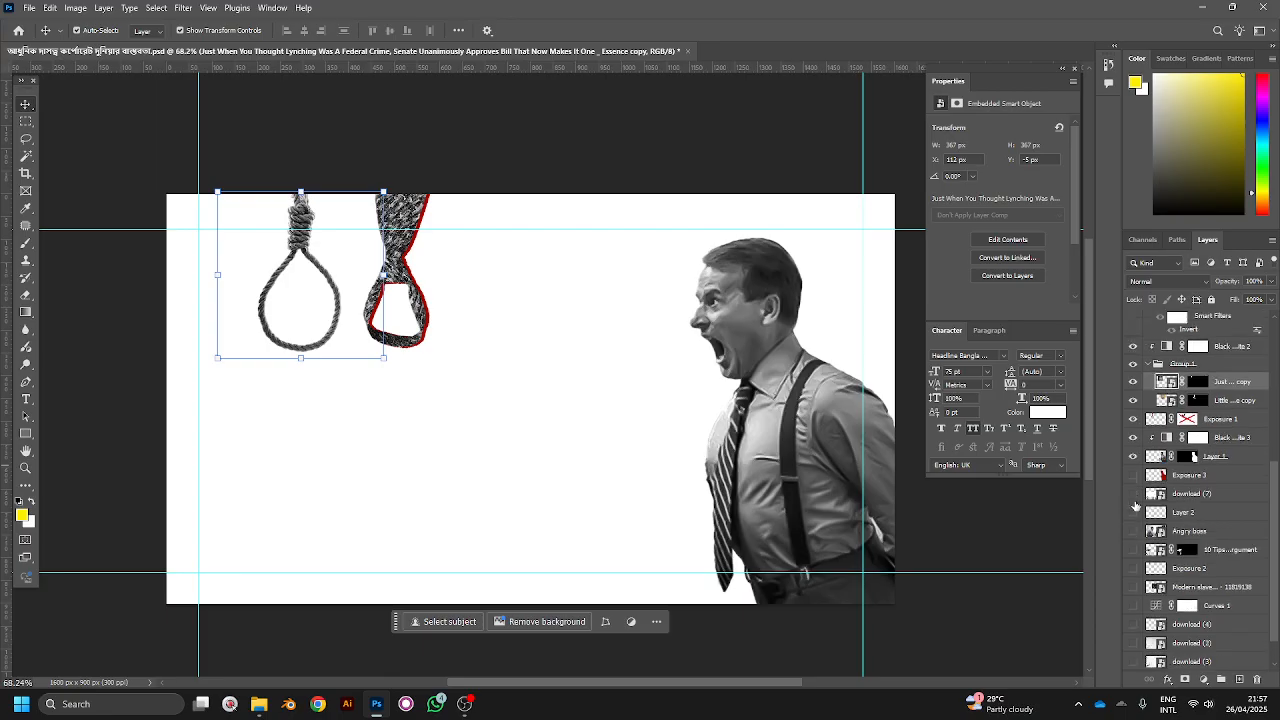
left_click(1134, 493)
left_click(1133, 401)
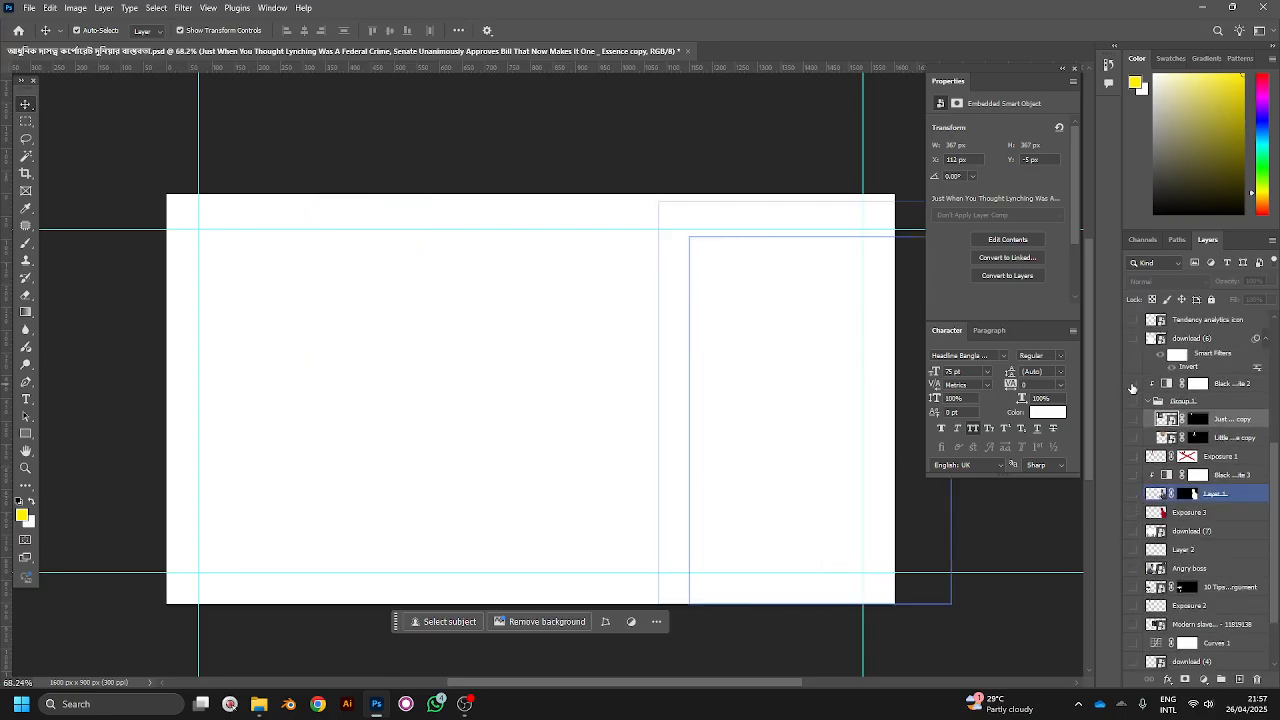
scroll(1140, 460, "up", 1)
scroll(1131, 395, "up", 3)
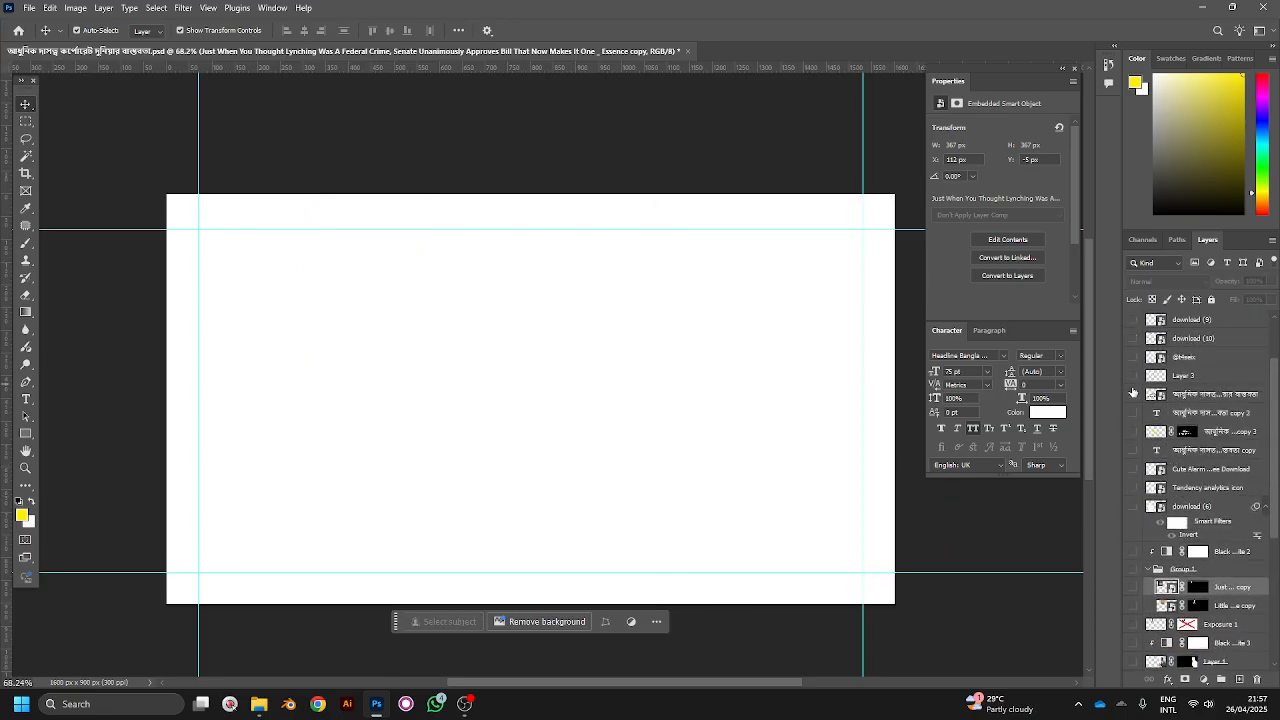
Step: Show all the title, icon, noose, man and background image layers from the @ handle layer down to the bottom
left_click_drag(1133, 352, 1133, 565)
scroll(1132, 565, "down", 2)
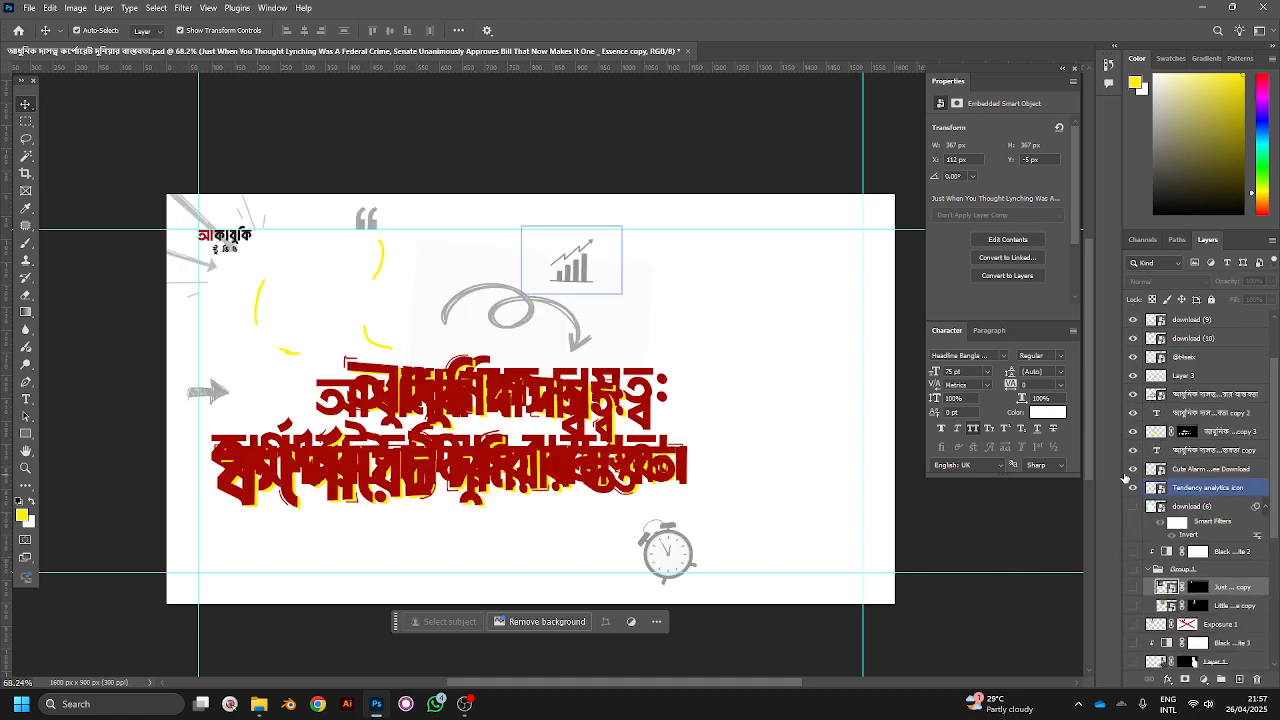
left_click_drag(1134, 504, 1135, 619)
scroll(1134, 577, "down", 6)
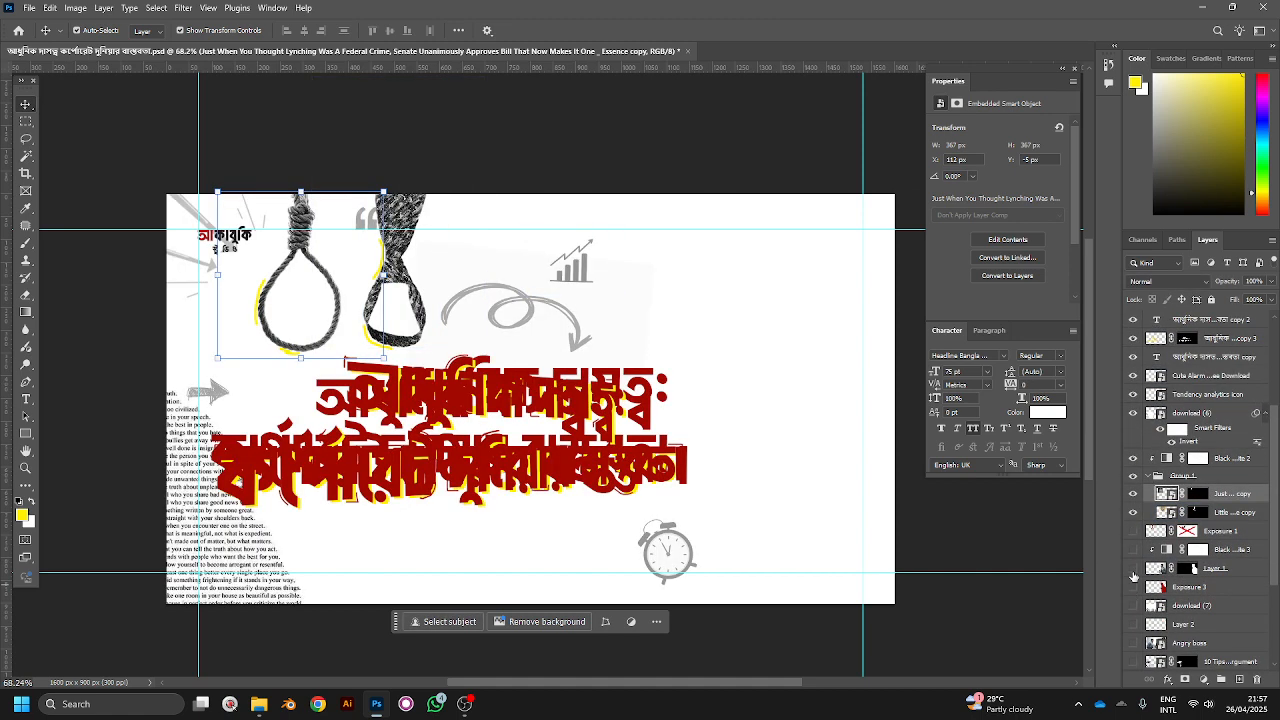
left_click_drag(1130, 511, 1135, 648)
left_click(1134, 648)
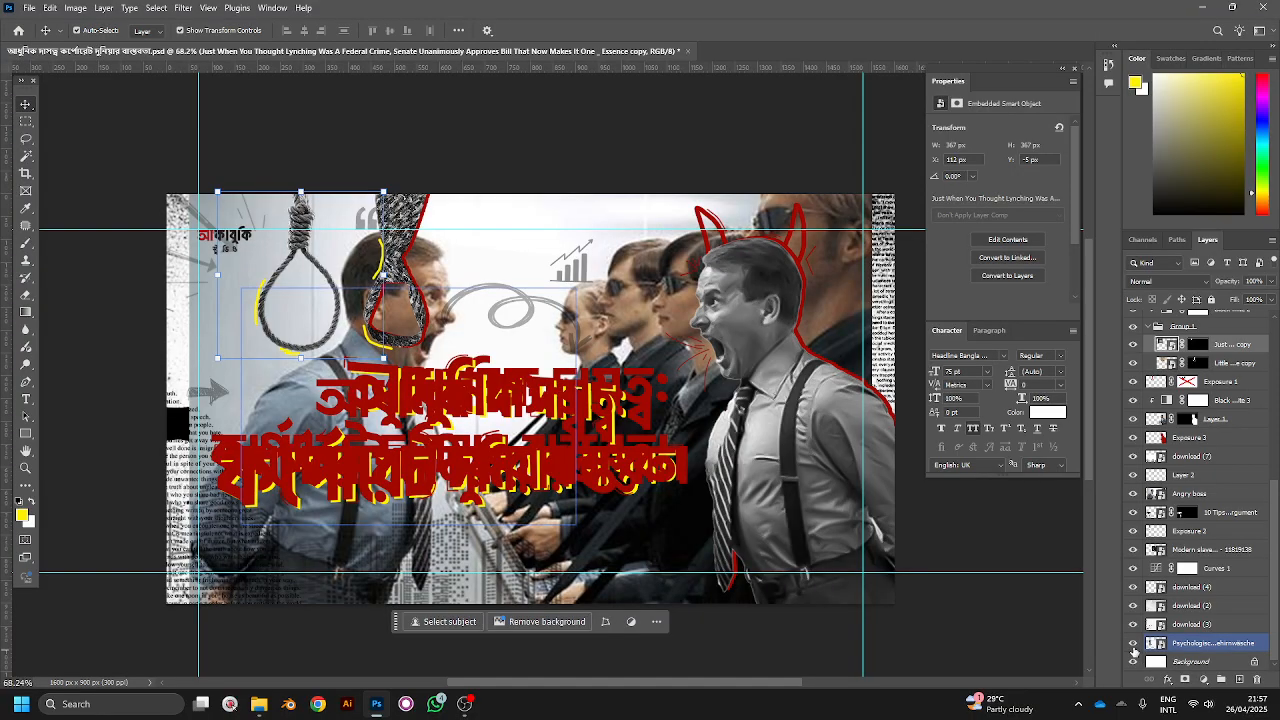
Step: Restore the view with only the two nooses and the red-outlined man on white
scroll(1132, 600, "up", 5)
left_click(1131, 545)
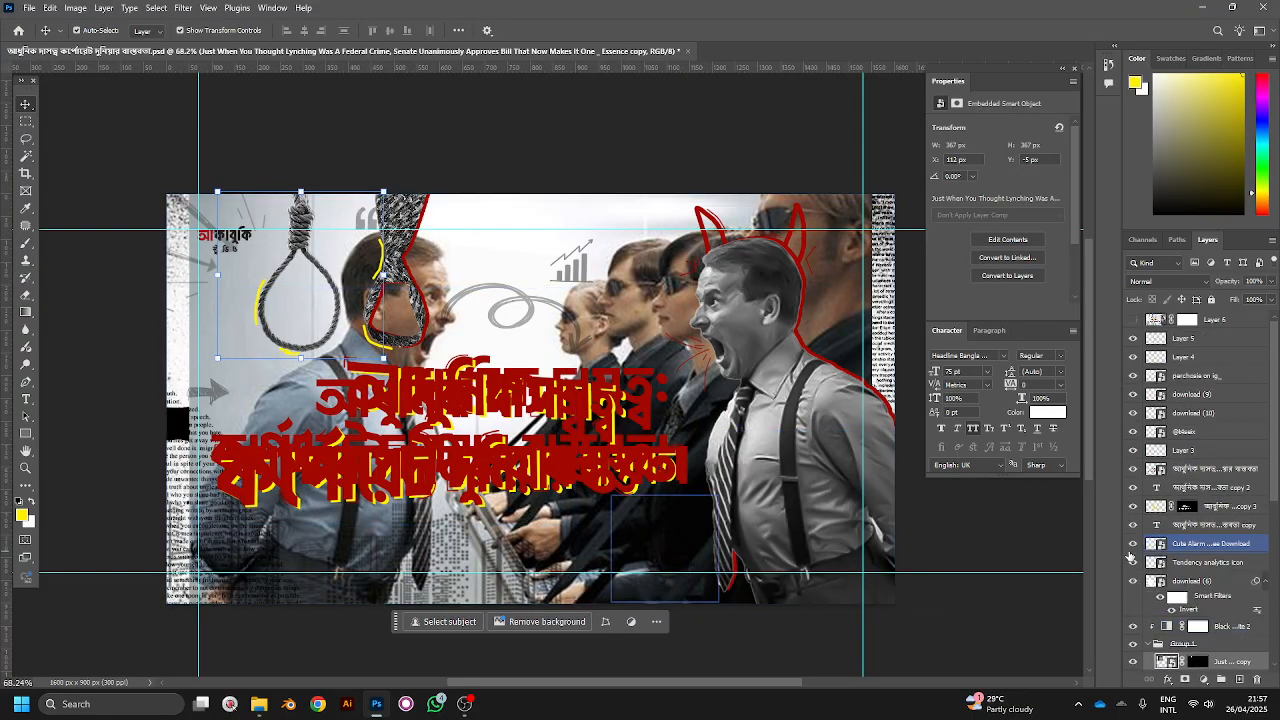
mouse_move(1131, 556)
left_mouse_down()
mouse_move(1132, 340)
mouse_move(1130, 556)
left_mouse_up()
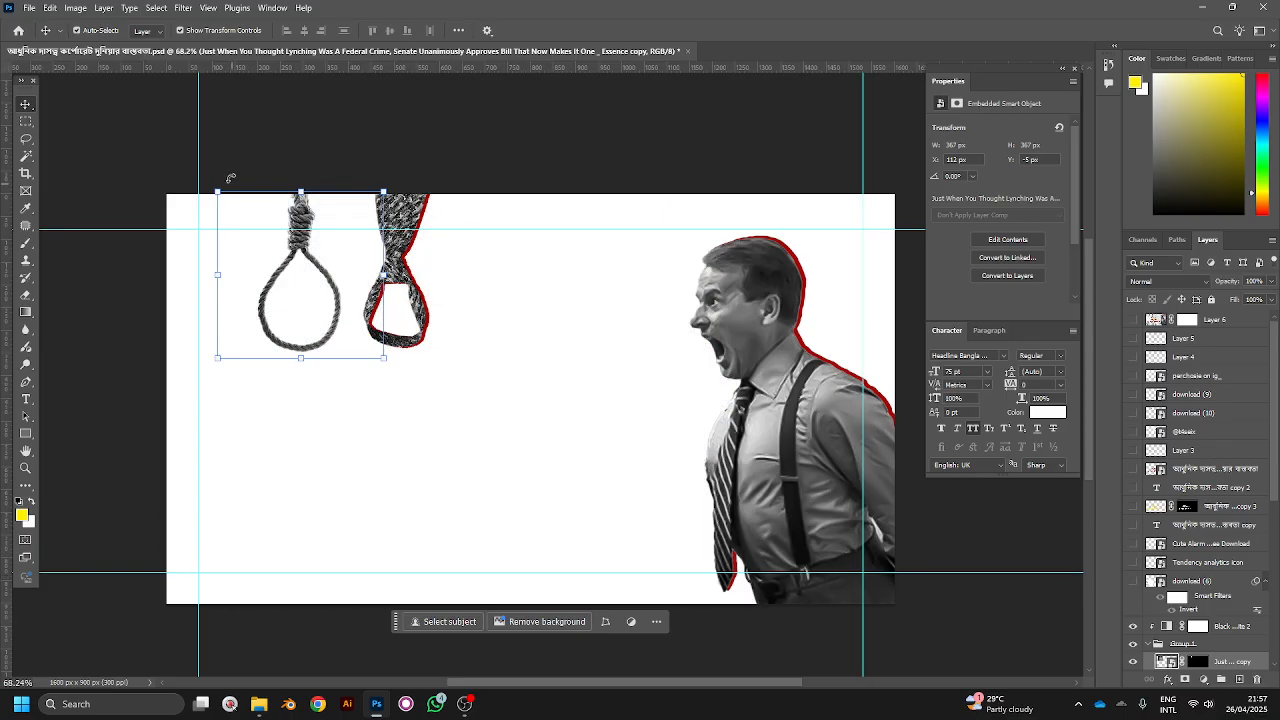
Step: Duplicate the rope noose layer directly below the original inside Group 1
scroll(263, 248, "up", 2)
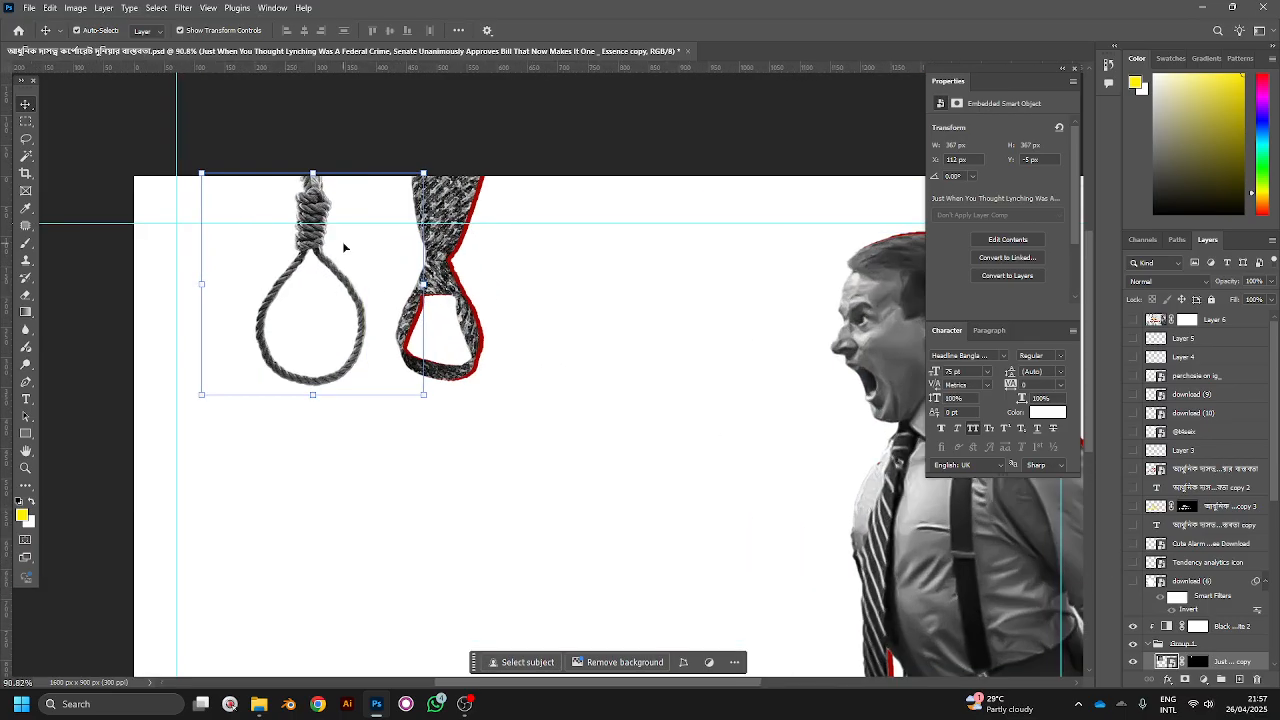
scroll(421, 241, "up", 2)
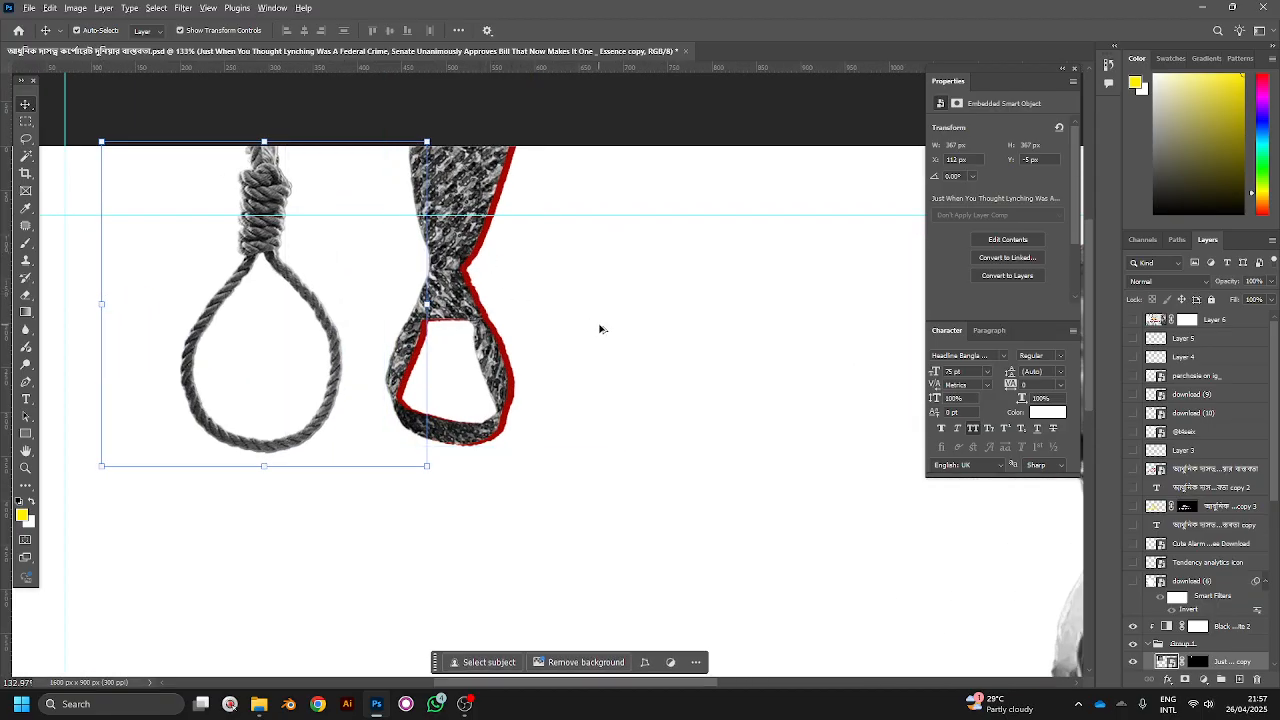
scroll(600, 328, "down", 1)
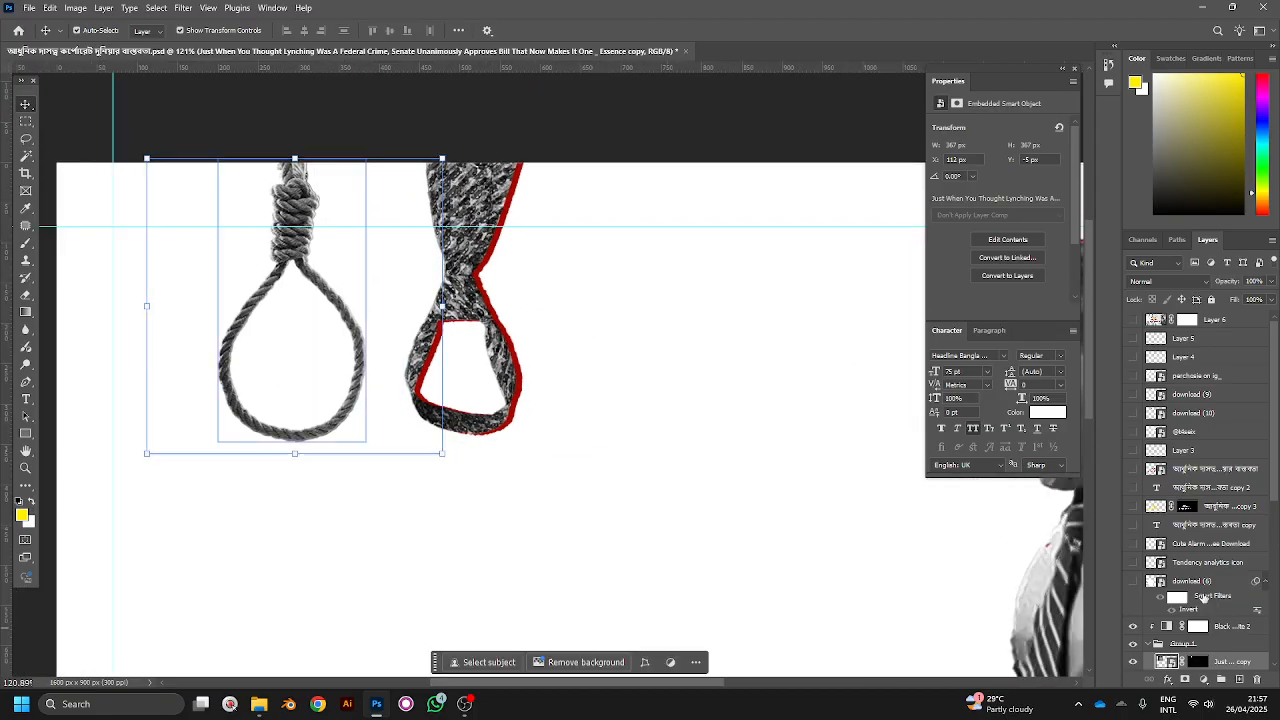
scroll(1203, 597, "down", 5)
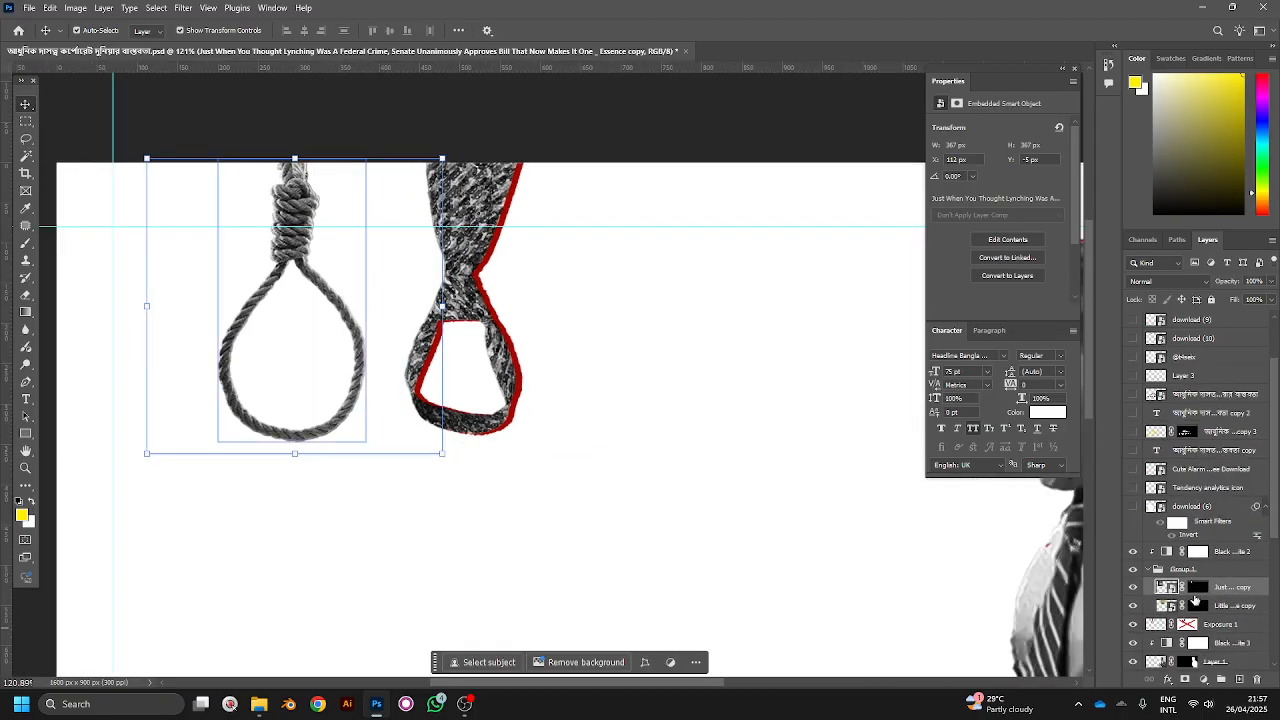
left_click(1204, 681)
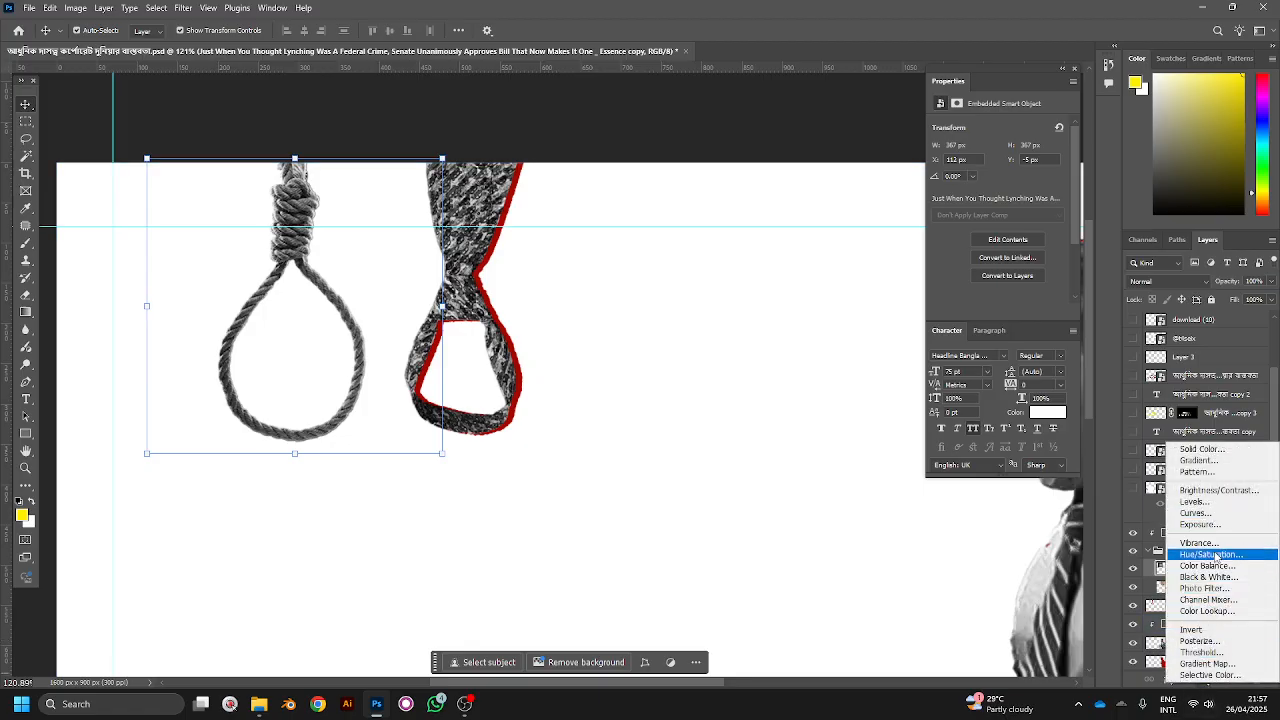
left_click(1155, 566)
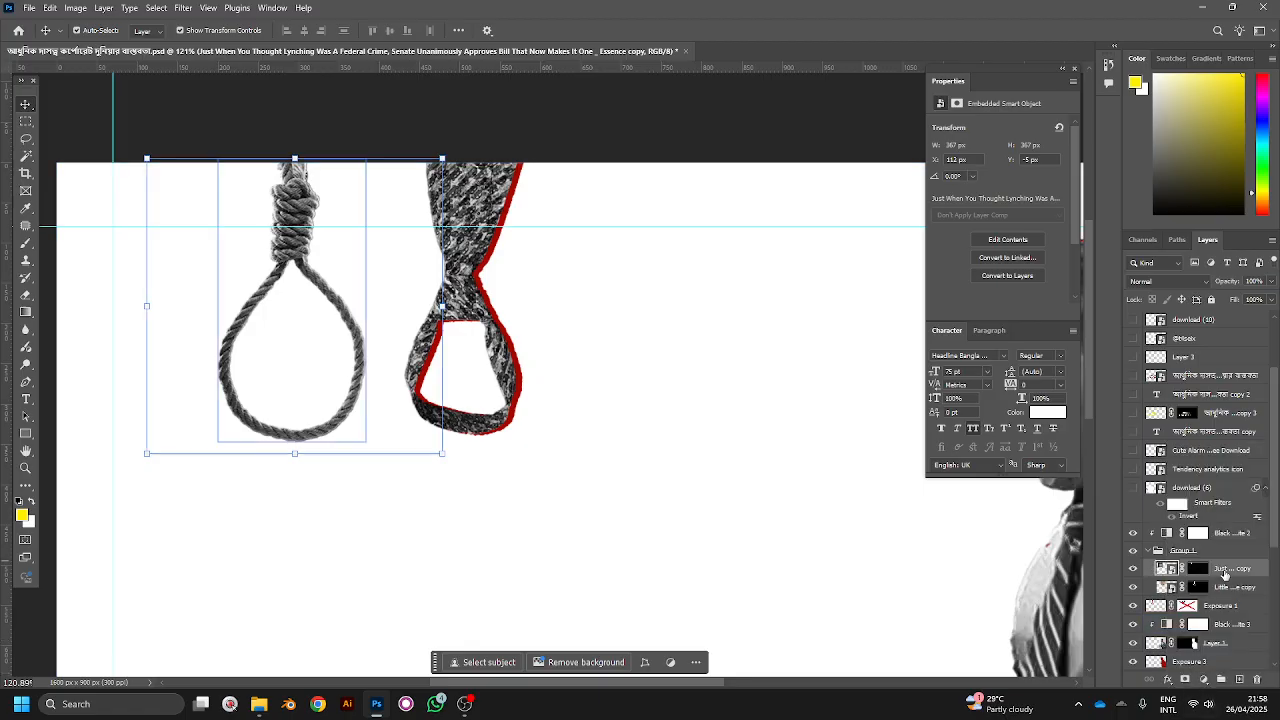
left_click_drag(1225, 573, 1225, 590)
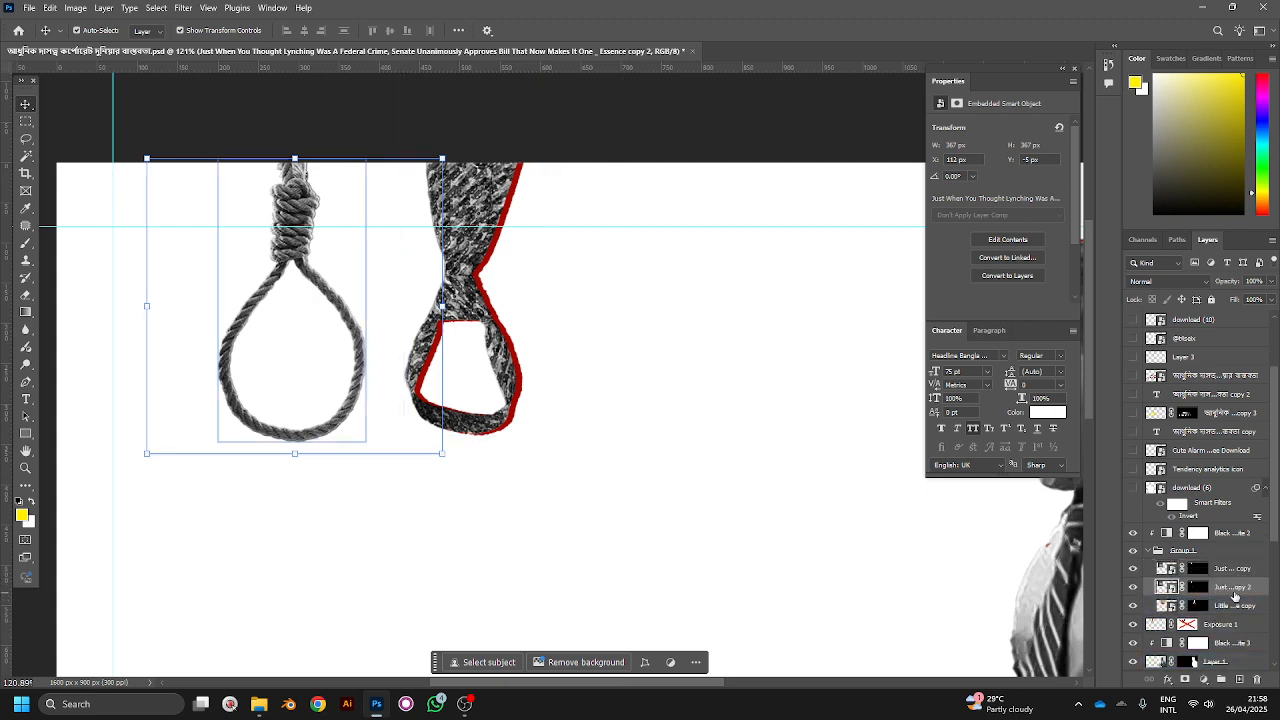
Step: Add an Exposure adjustment layer above the rope noose duplicate, try an exposure of -20, and undo that value
left_click(1203, 679)
left_click(1199, 523)
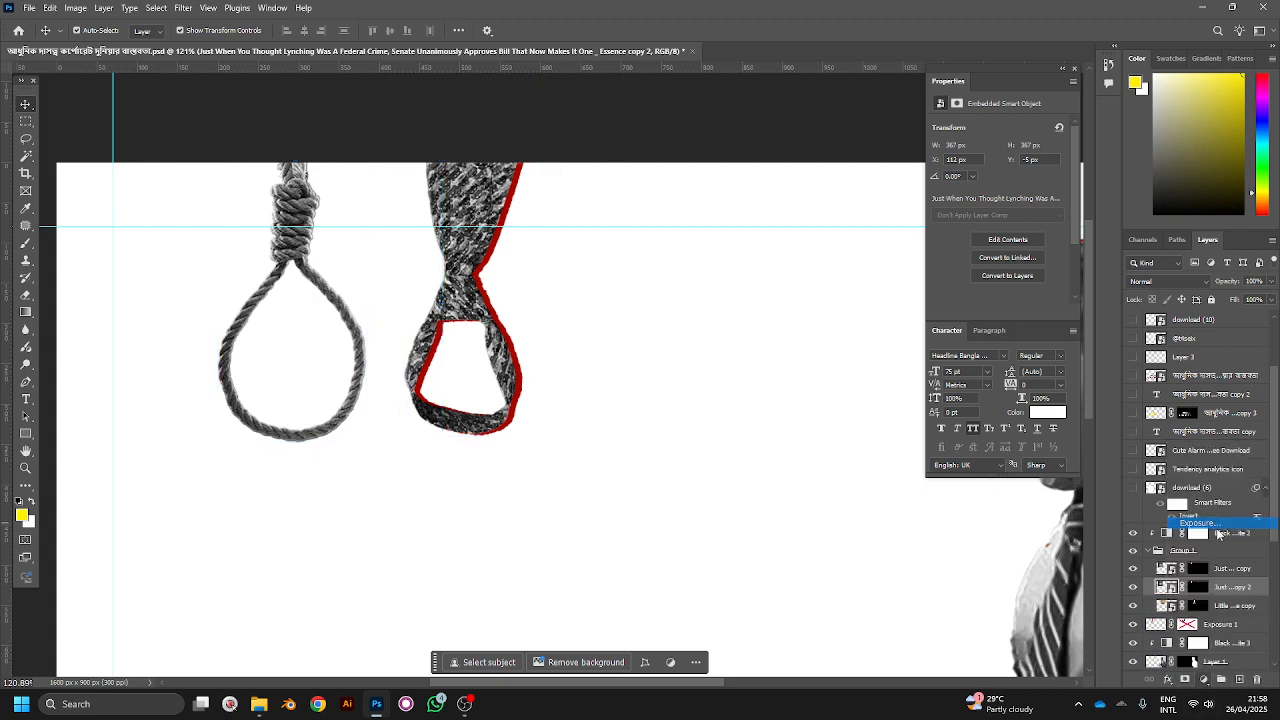
left_click_drag(1000, 159, 925, 159)
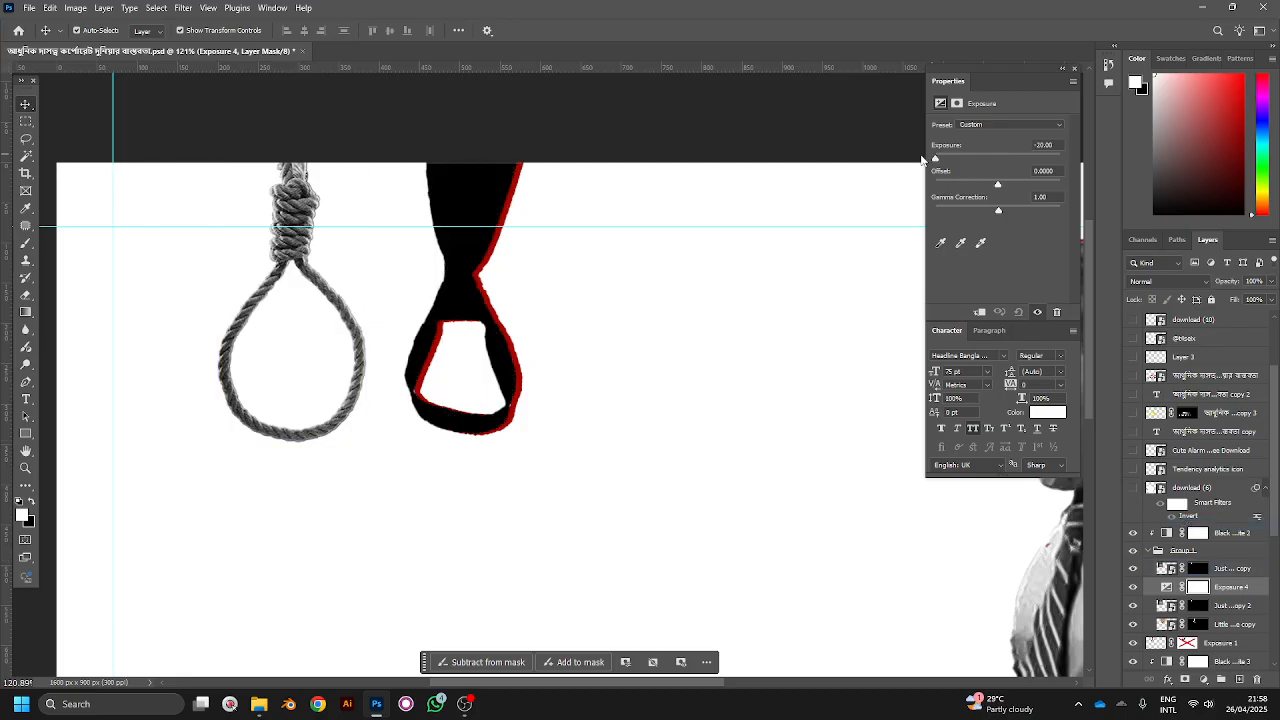
key("ctrl+z")
Step: Duplicate the original rope noose again beneath itself and add an Exposure adjustment layer above this copy
left_click(1166, 568)
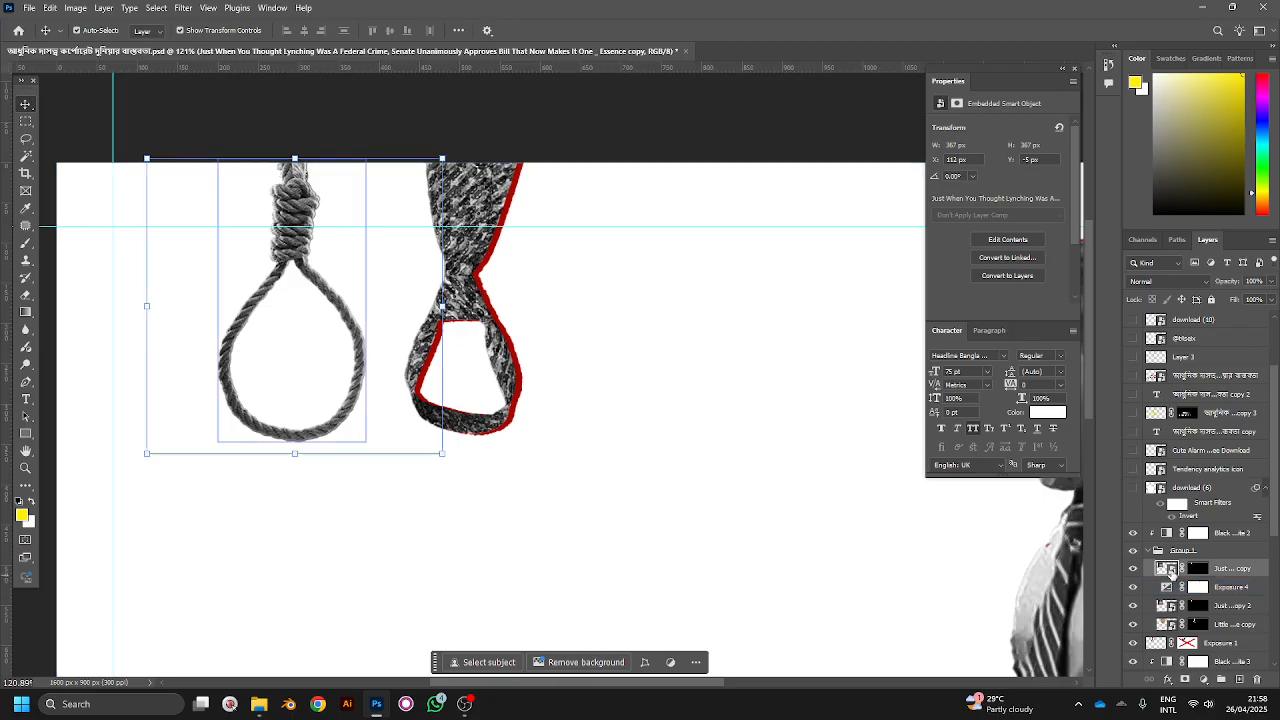
left_click_drag(1147, 572, 1157, 604)
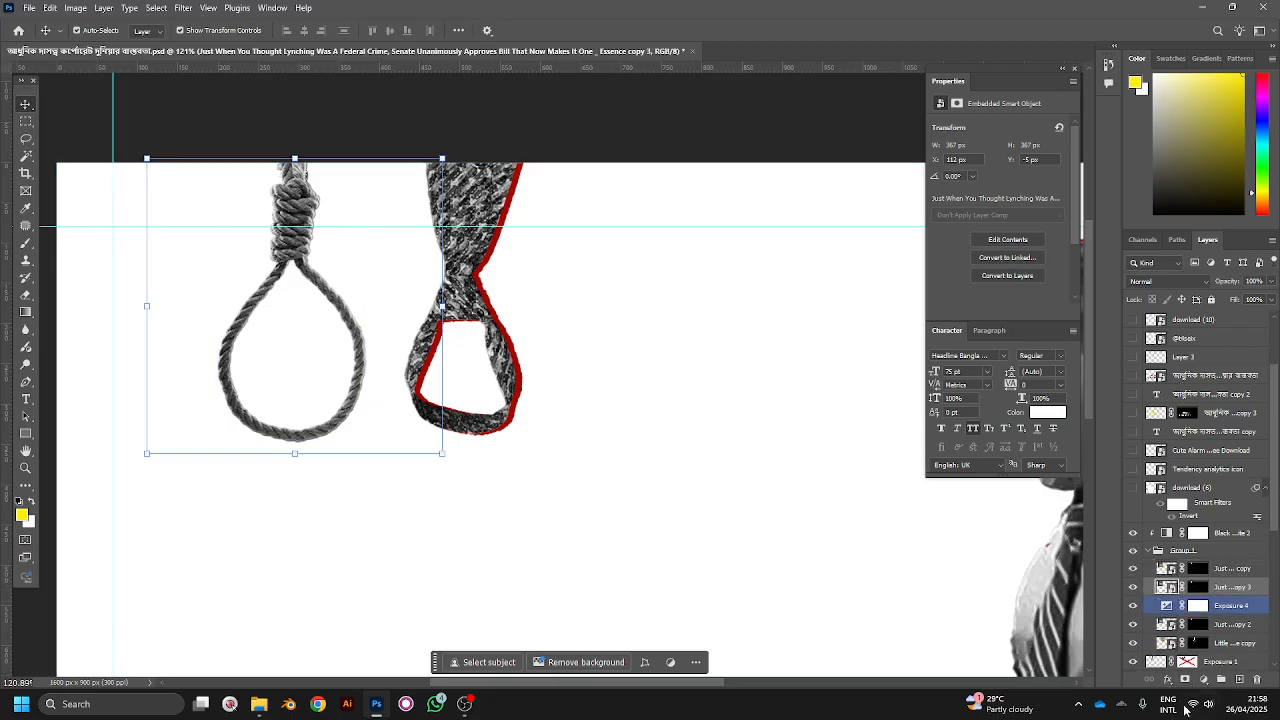
left_click(1202, 680)
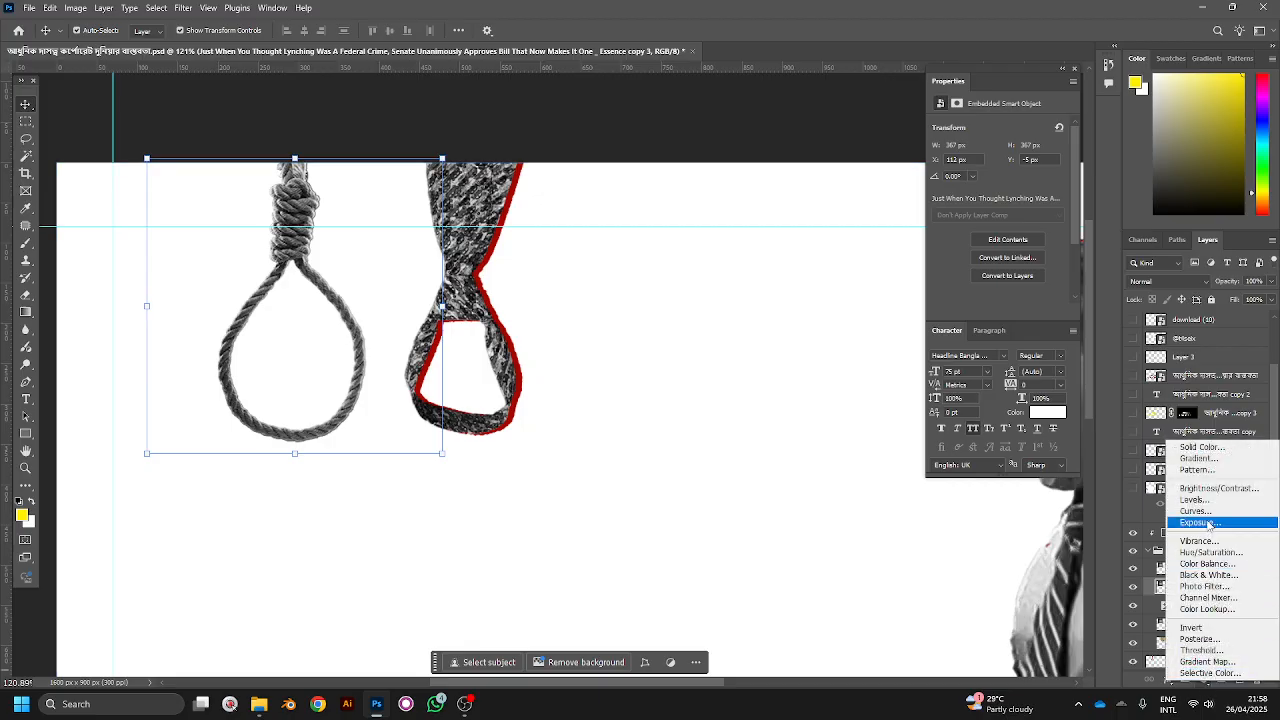
left_click(1180, 523)
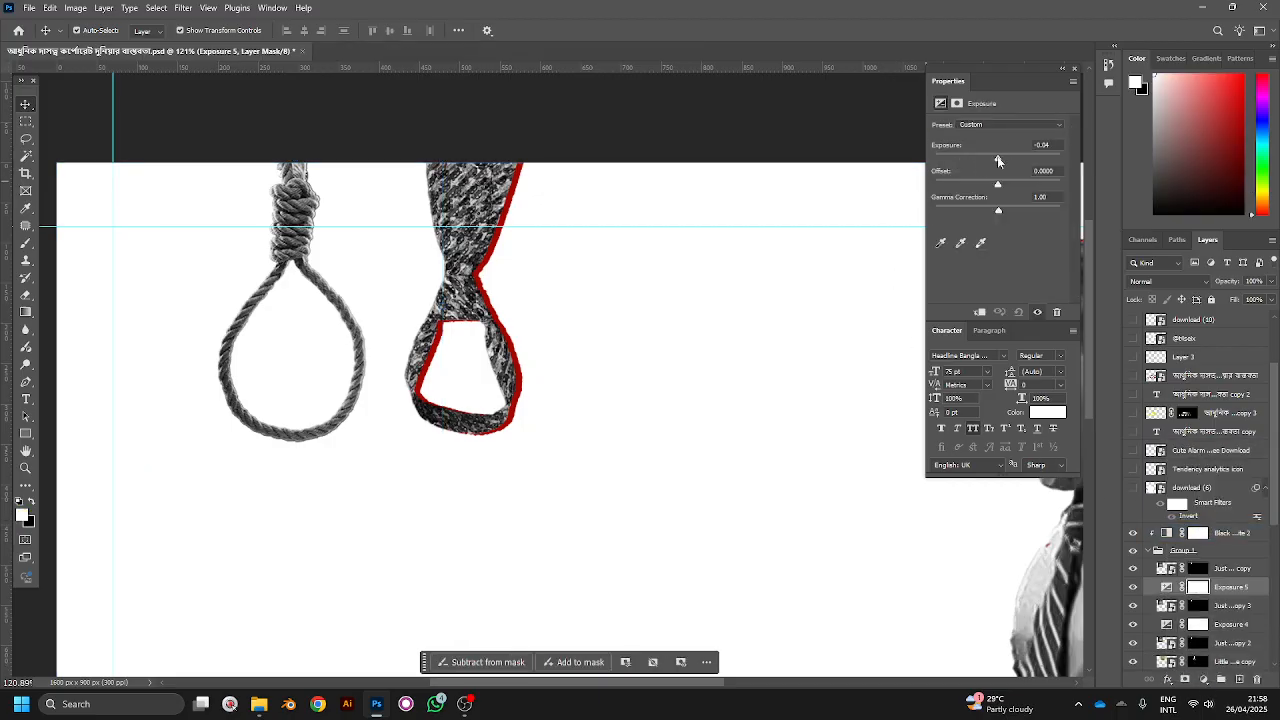
Step: Clip the new Exposure adjustment to the noose copy below it and set its exposure to -20
left_click_drag(997, 158, 945, 158)
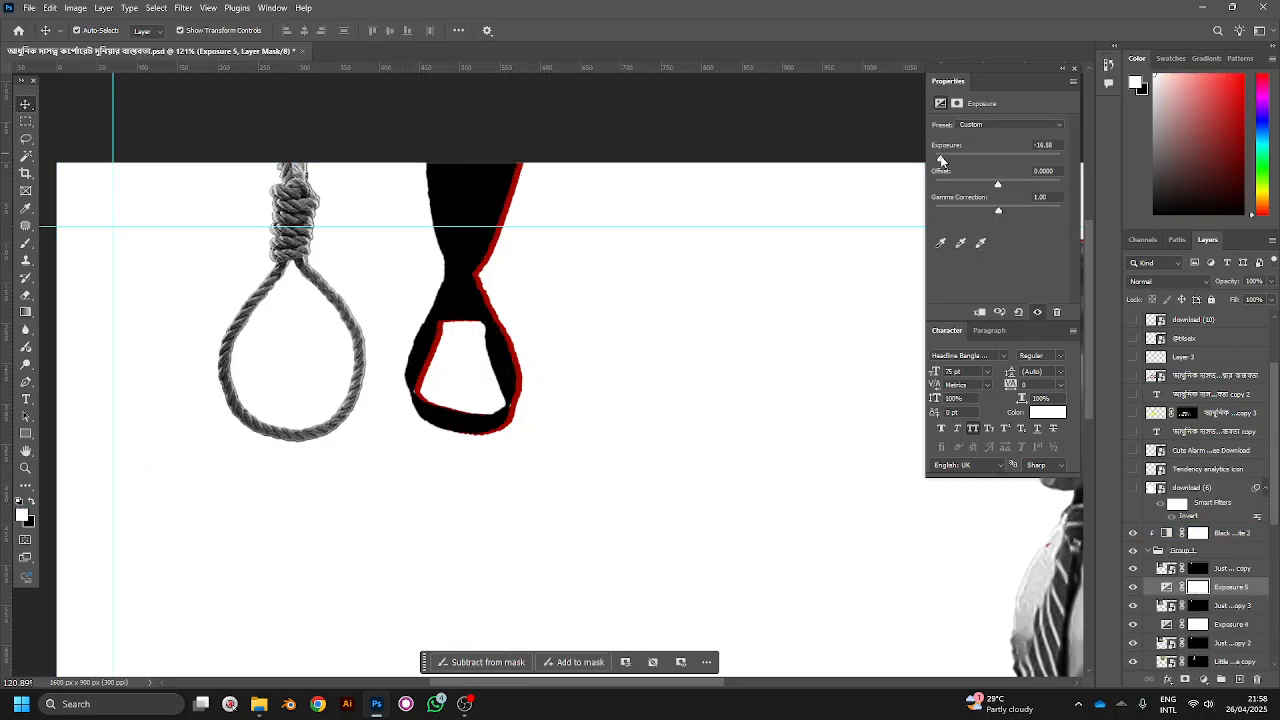
left_click(979, 313)
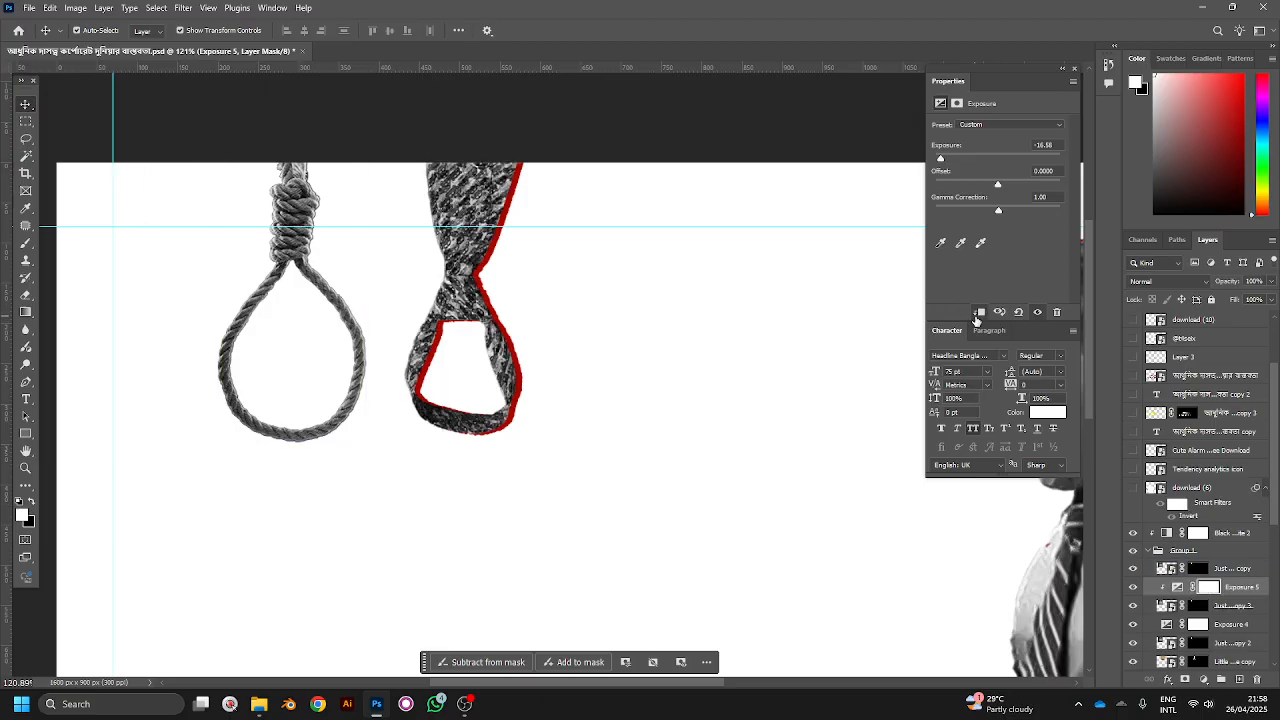
left_click_drag(942, 167, 913, 157)
left_click(803, 150)
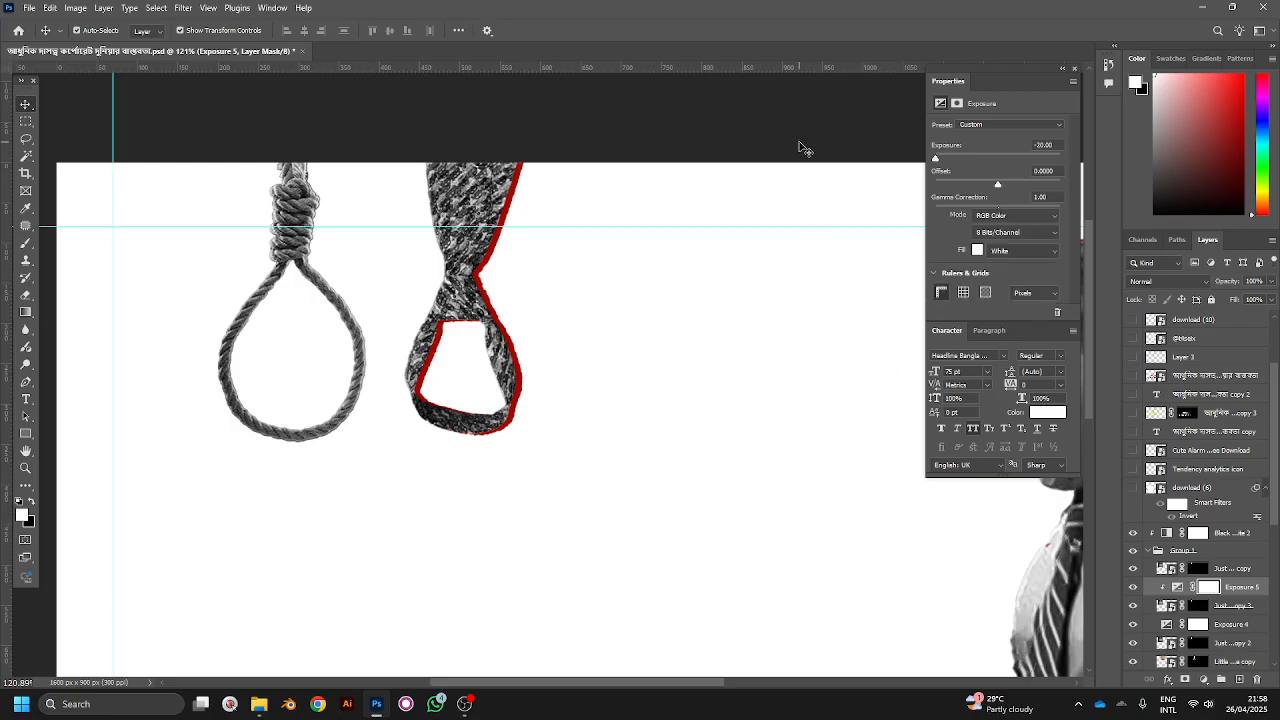
left_click(1075, 69)
Step: Offset the blackened noose copy about 5 px right and 2 px down as an edge behind the rope
left_click(1226, 606)
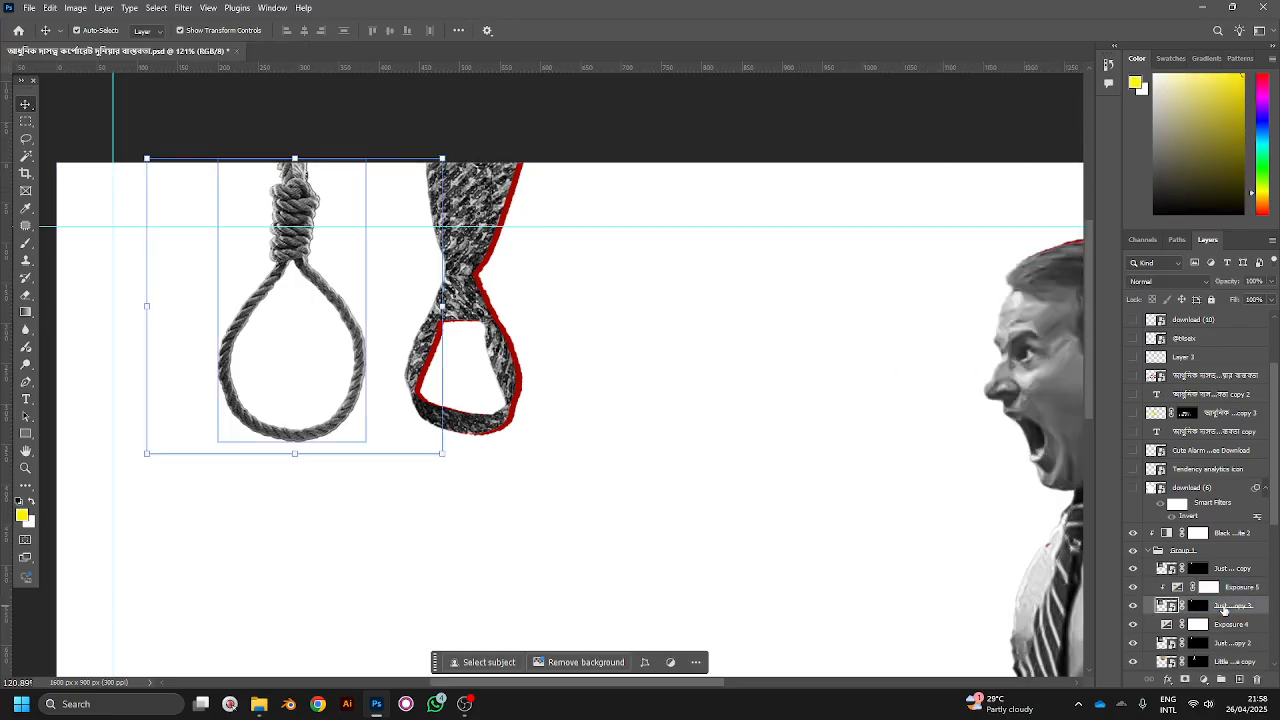
key("Right")
key("Right")
key("Right")
key("Right")
key("Right")
key("Right")
key("Down")
key("Down")
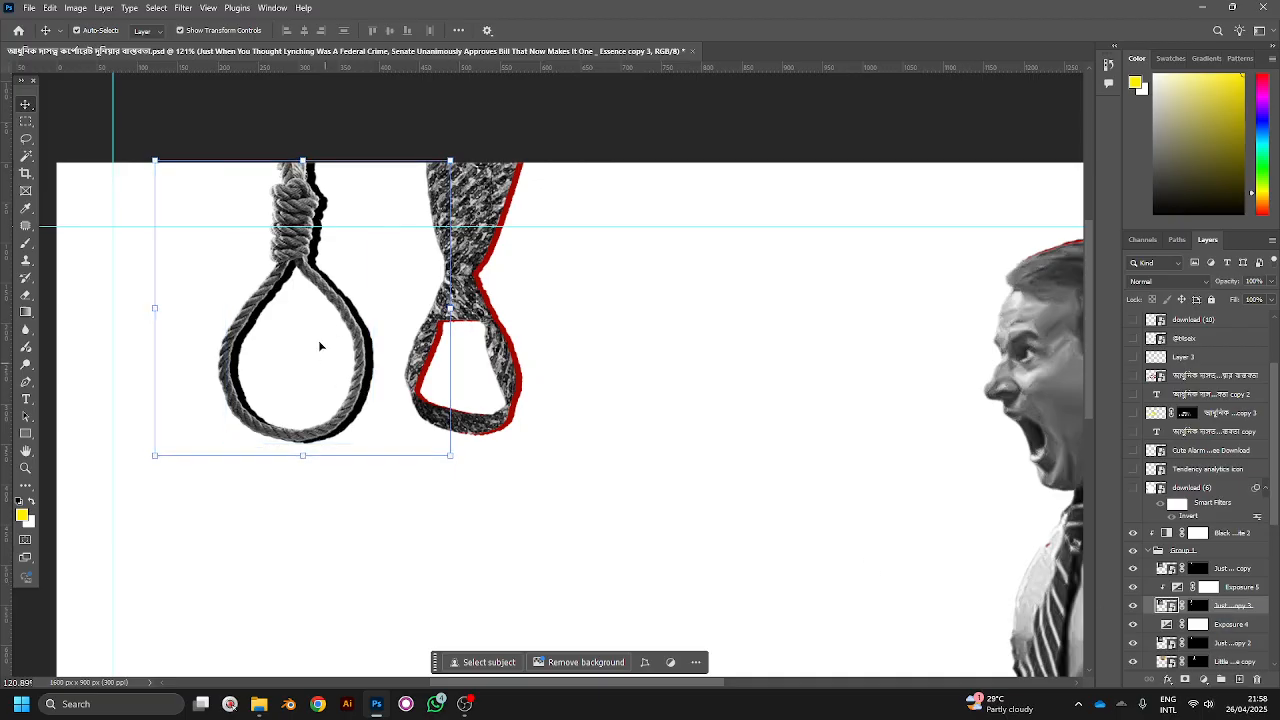
key("Left")
key("Right")
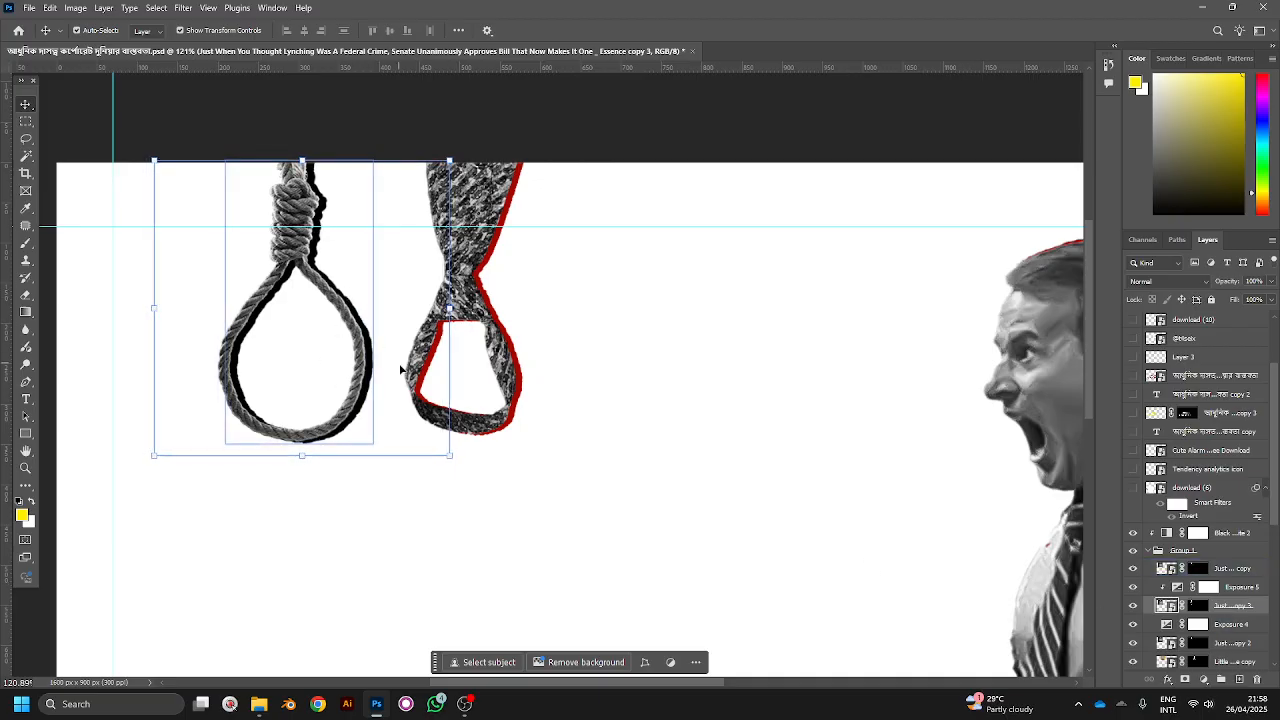
key("Left")
key("Right")
key("Left")
key("Right")
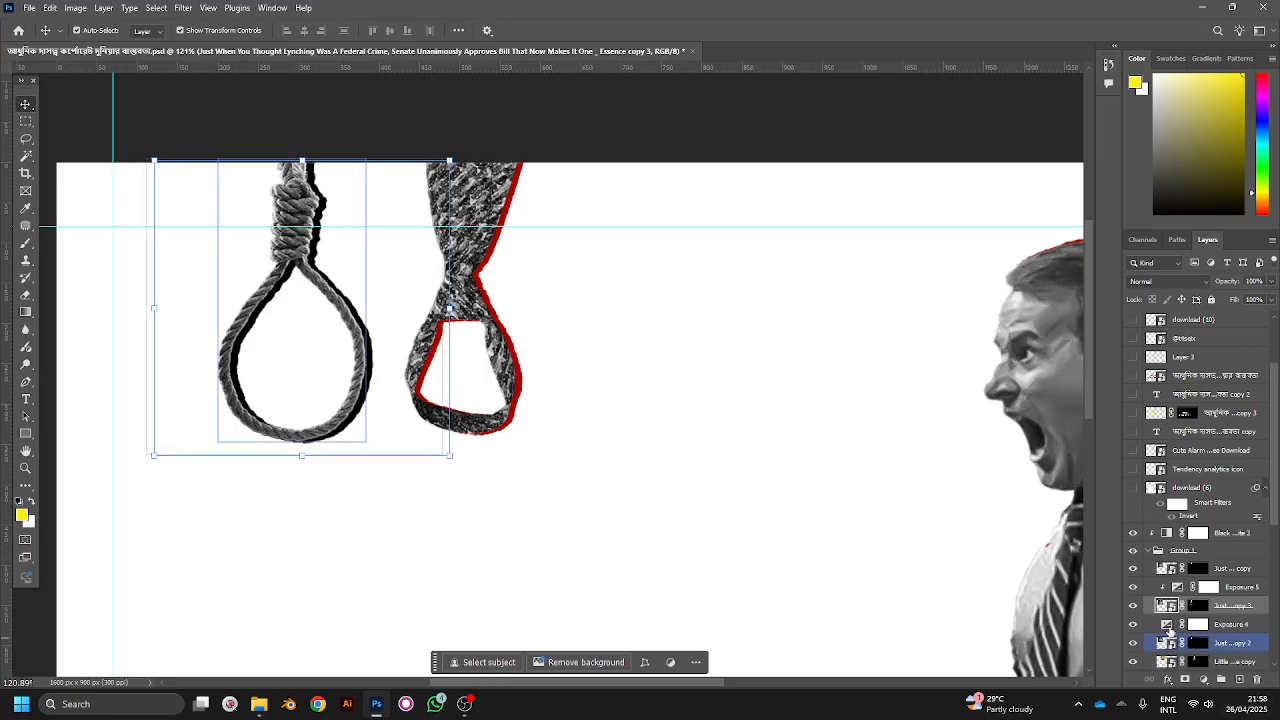
key("Left")
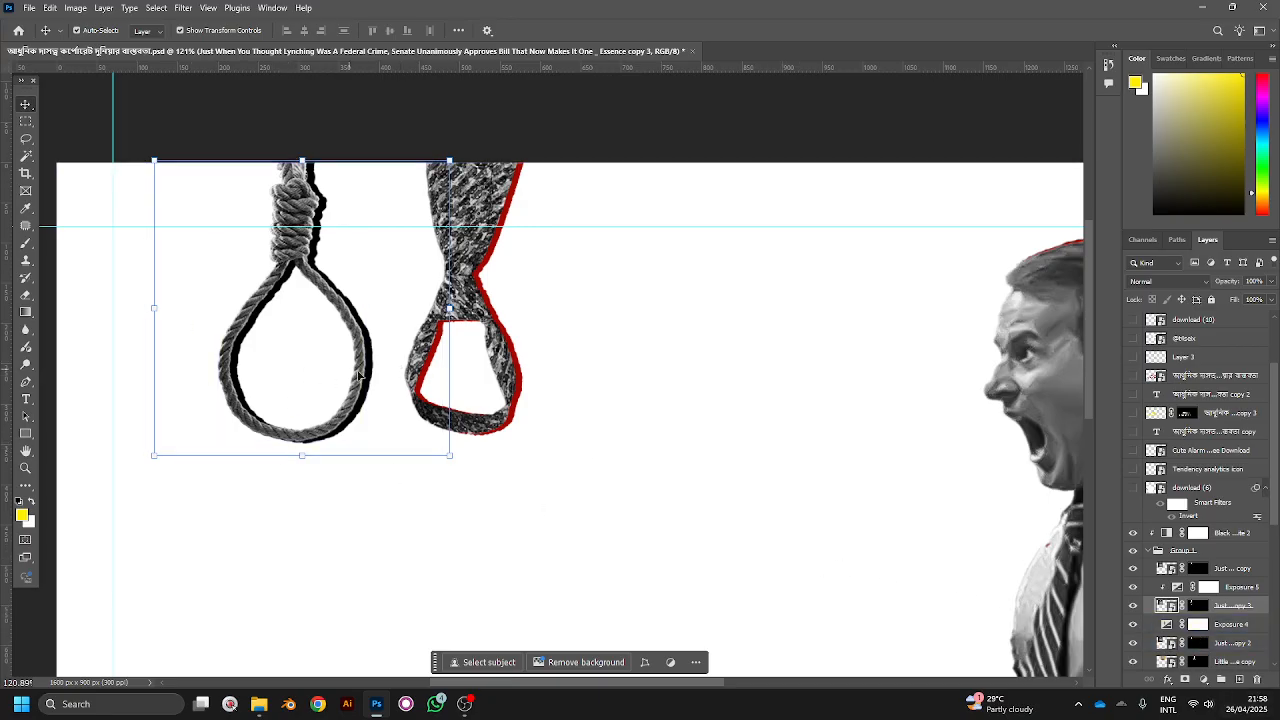
Step: Rasterize the blackened rope noose copy
right_click(1170, 606)
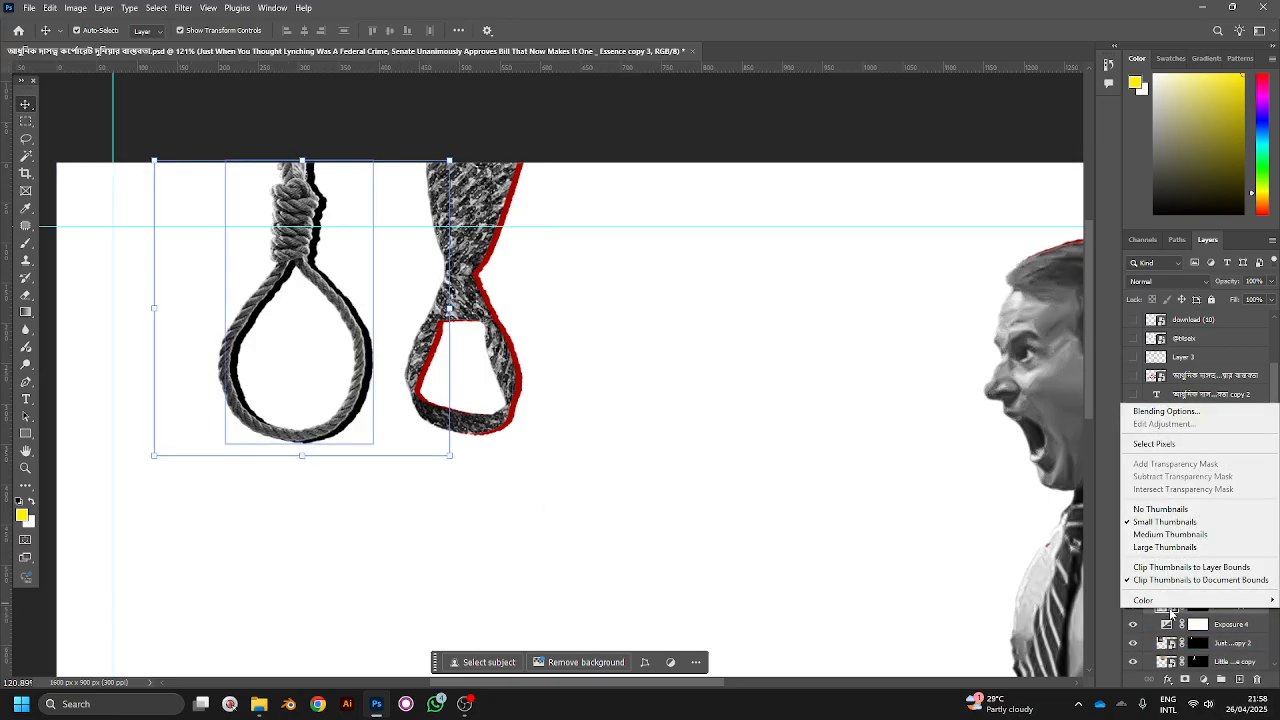
key("Escape")
right_click(1230, 608)
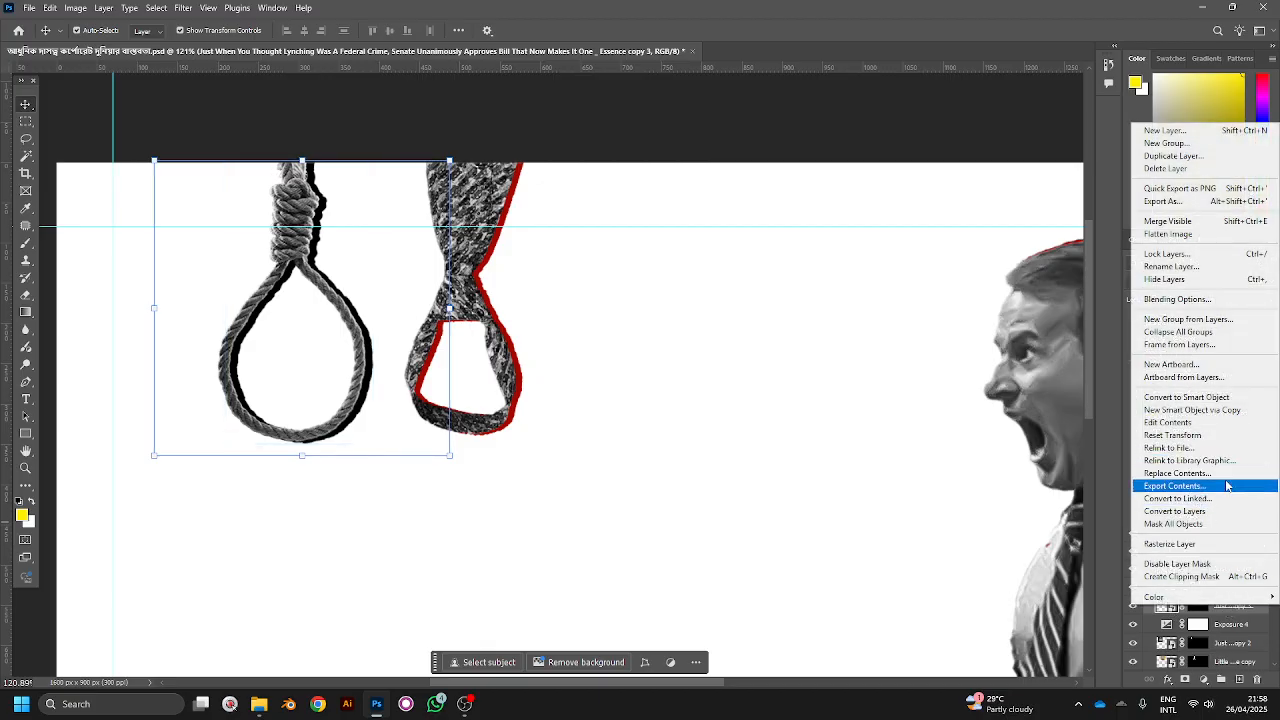
left_click(1227, 511)
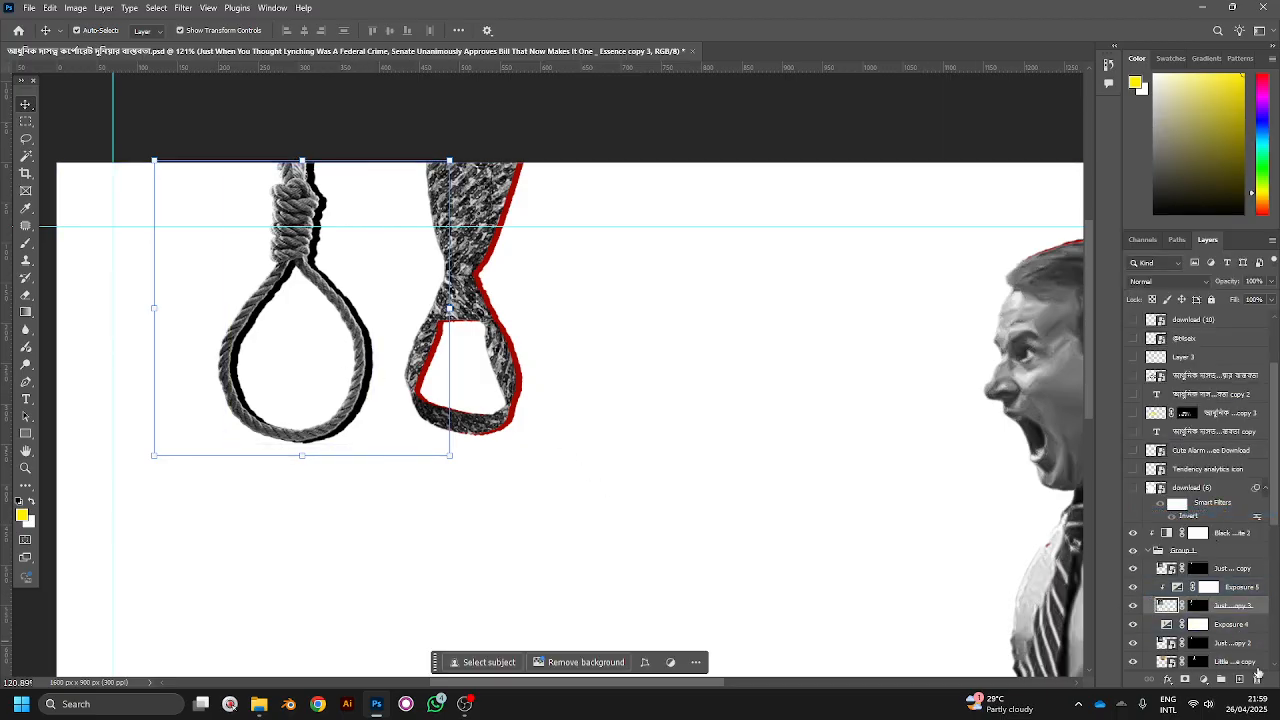
left_click(1167, 605, "ctrl")
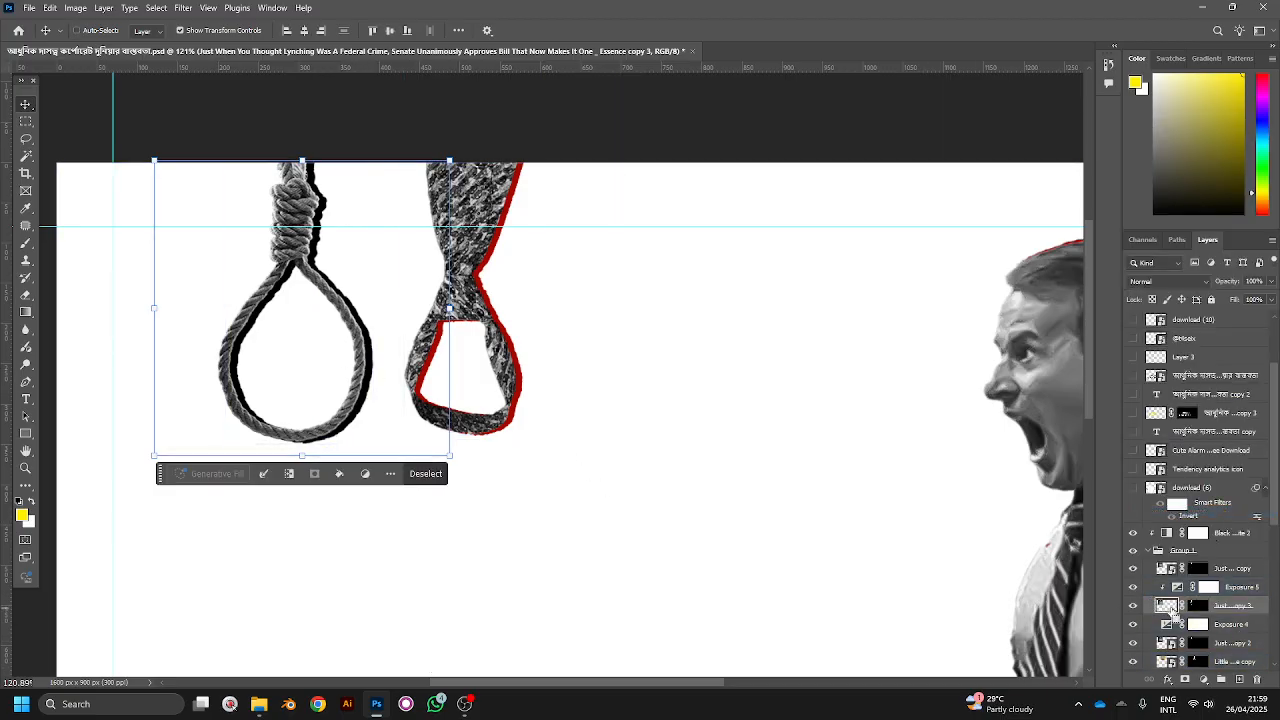
left_click(1200, 606, "shift")
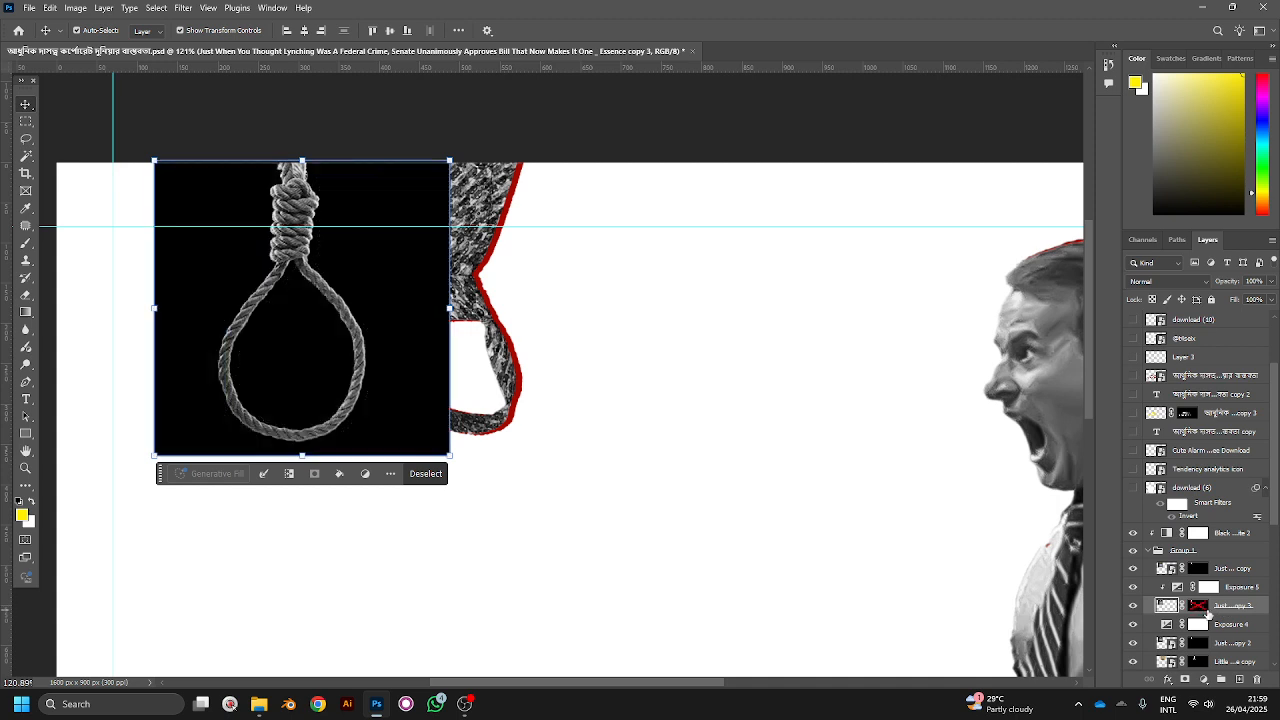
left_click(1201, 607, "shift")
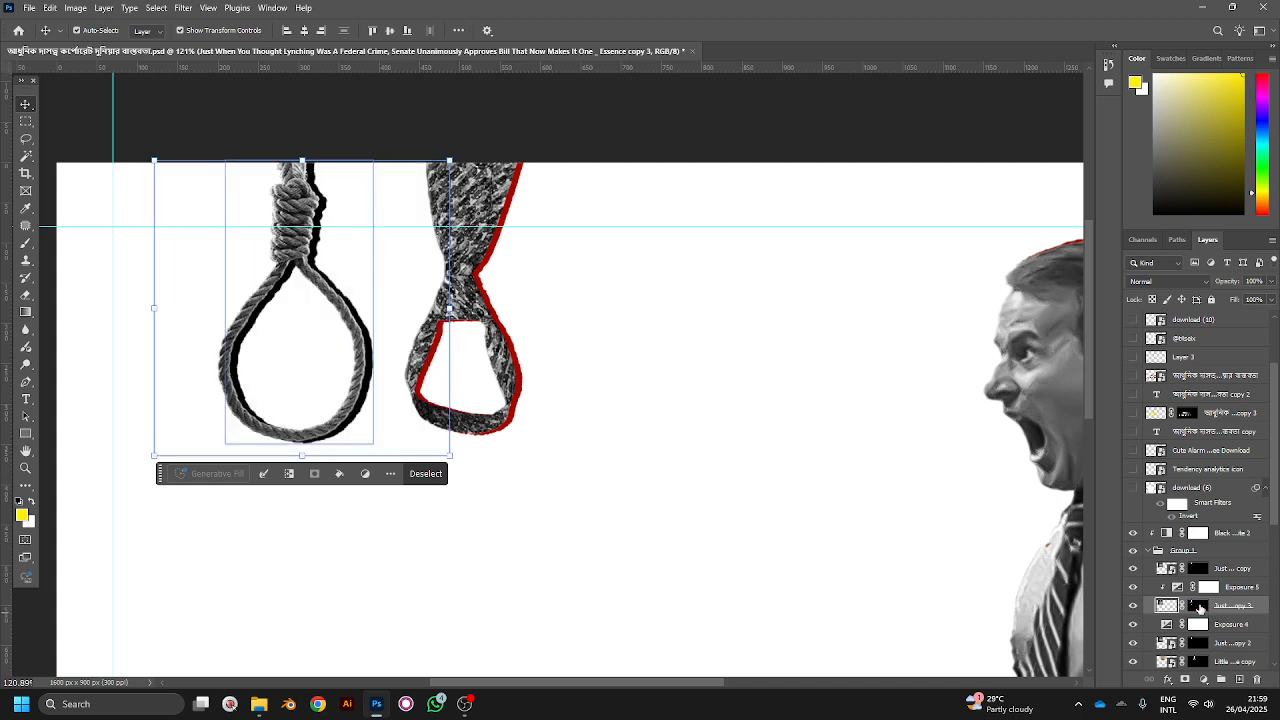
left_click_drag(360, 316, 380, 323)
key("ctrl+shift")
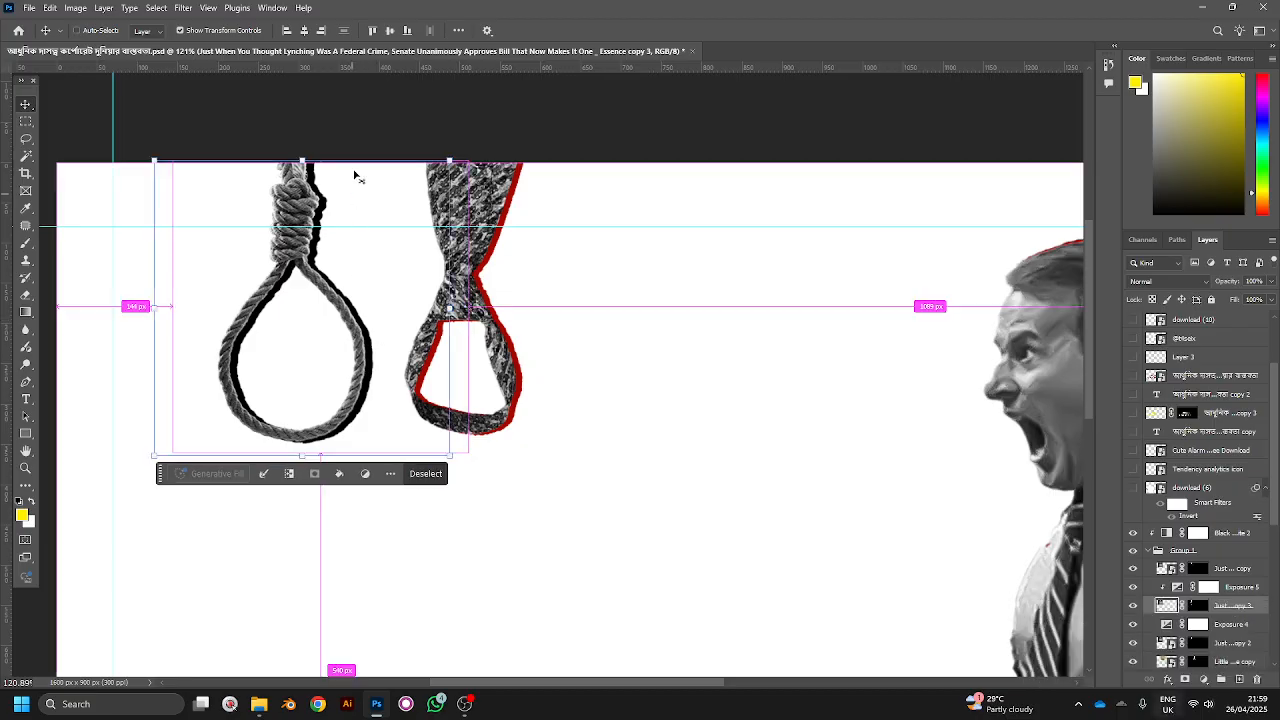
left_click(386, 149)
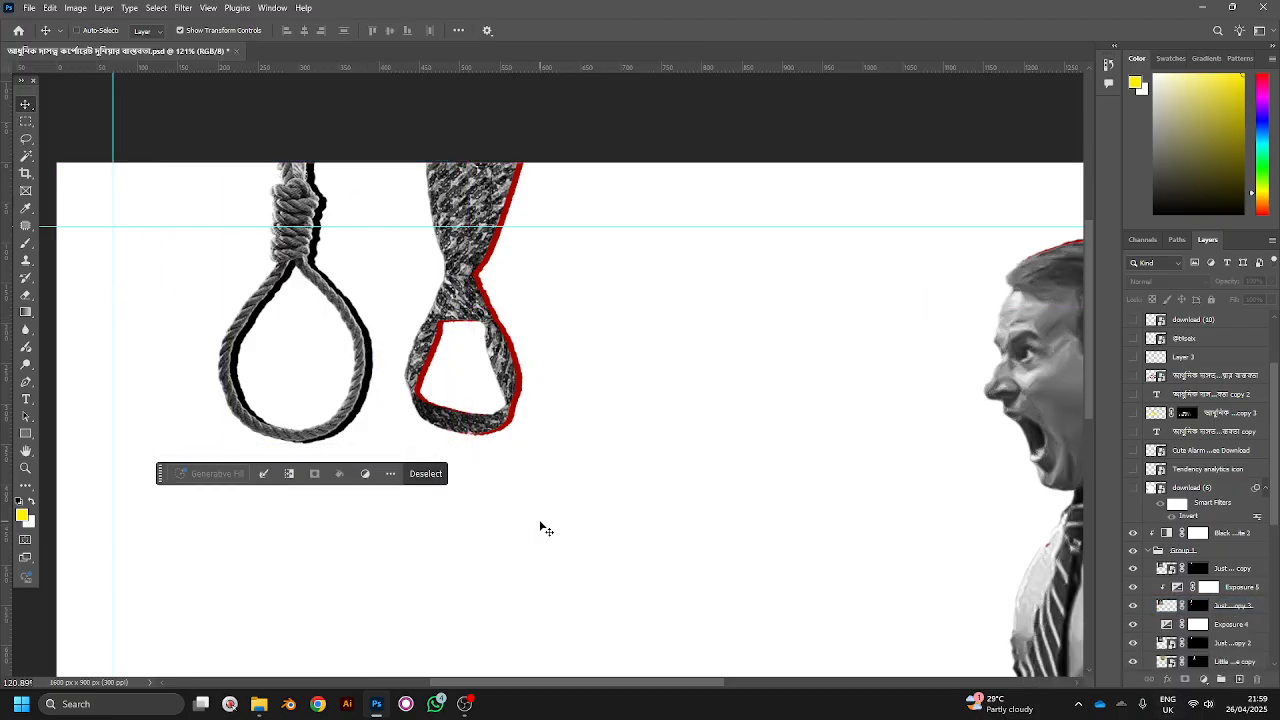
key("ctrl+d")
Step: Merge the clipped Exposure adjustment into the rasterized noose copy after checking the copy's visibility
left_click(1168, 609)
left_click(1133, 606)
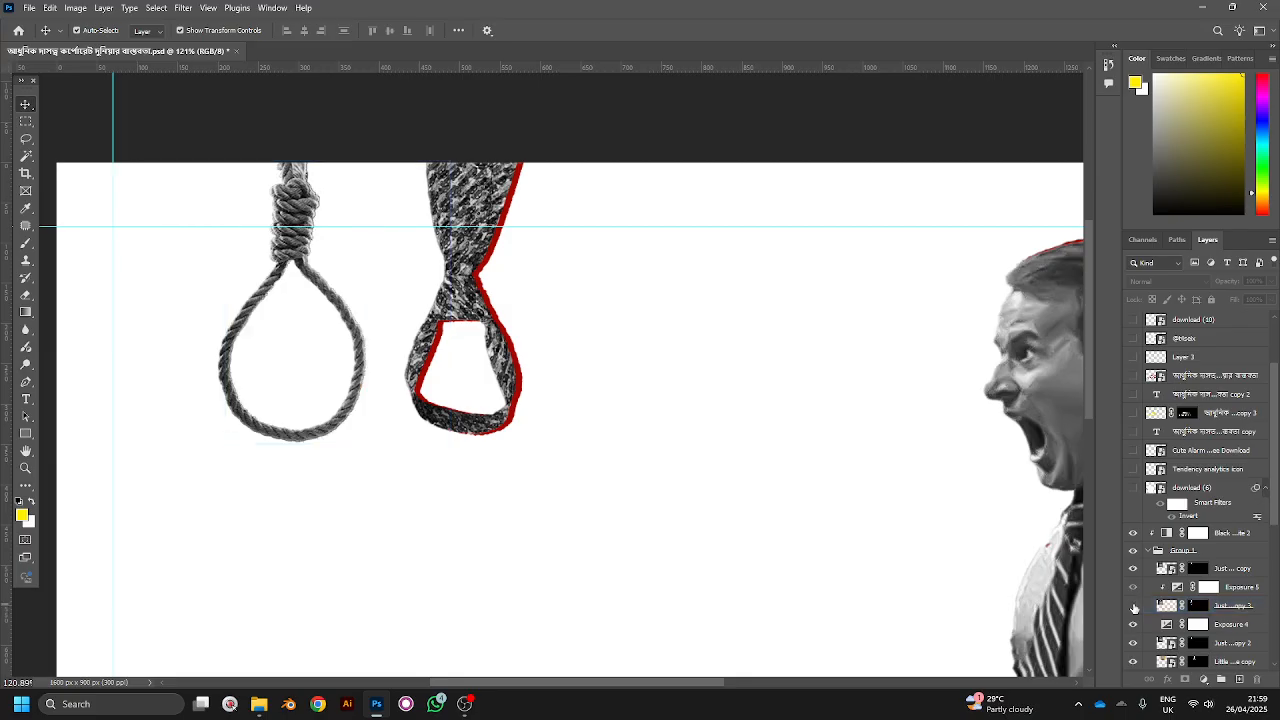
left_click(1133, 606)
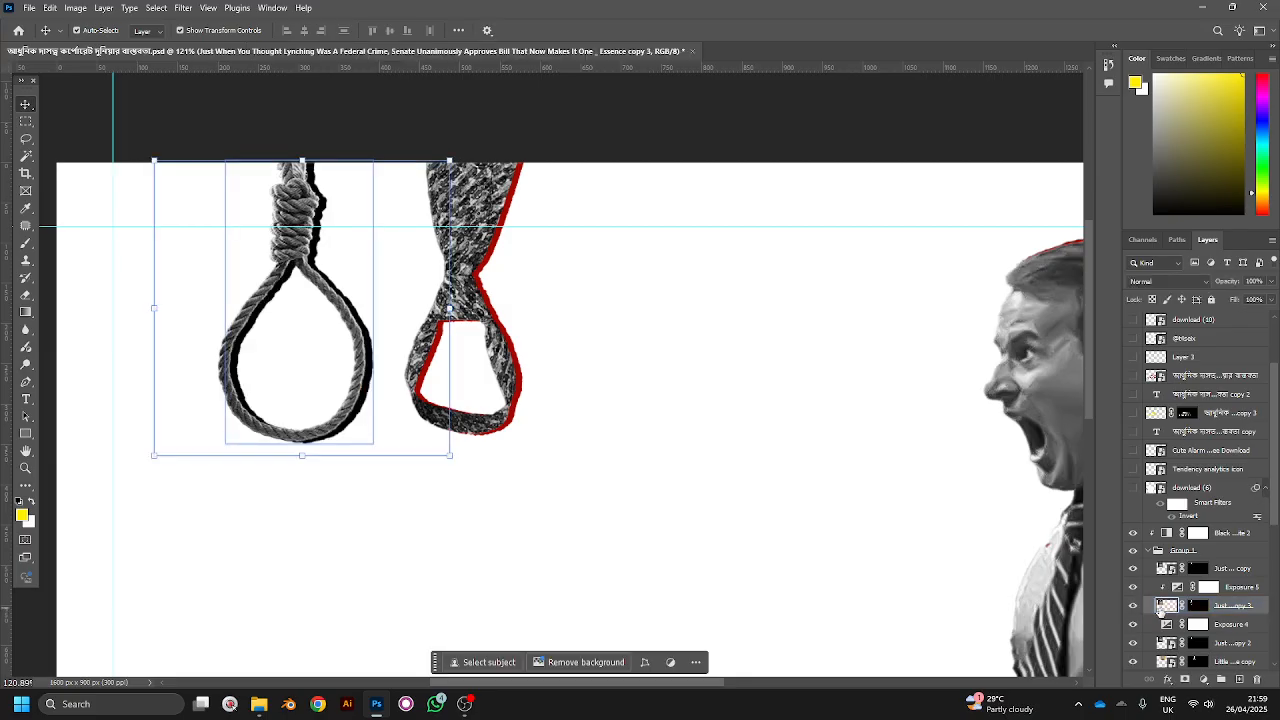
right_click(1161, 611)
left_click(1223, 619)
right_click(1223, 619)
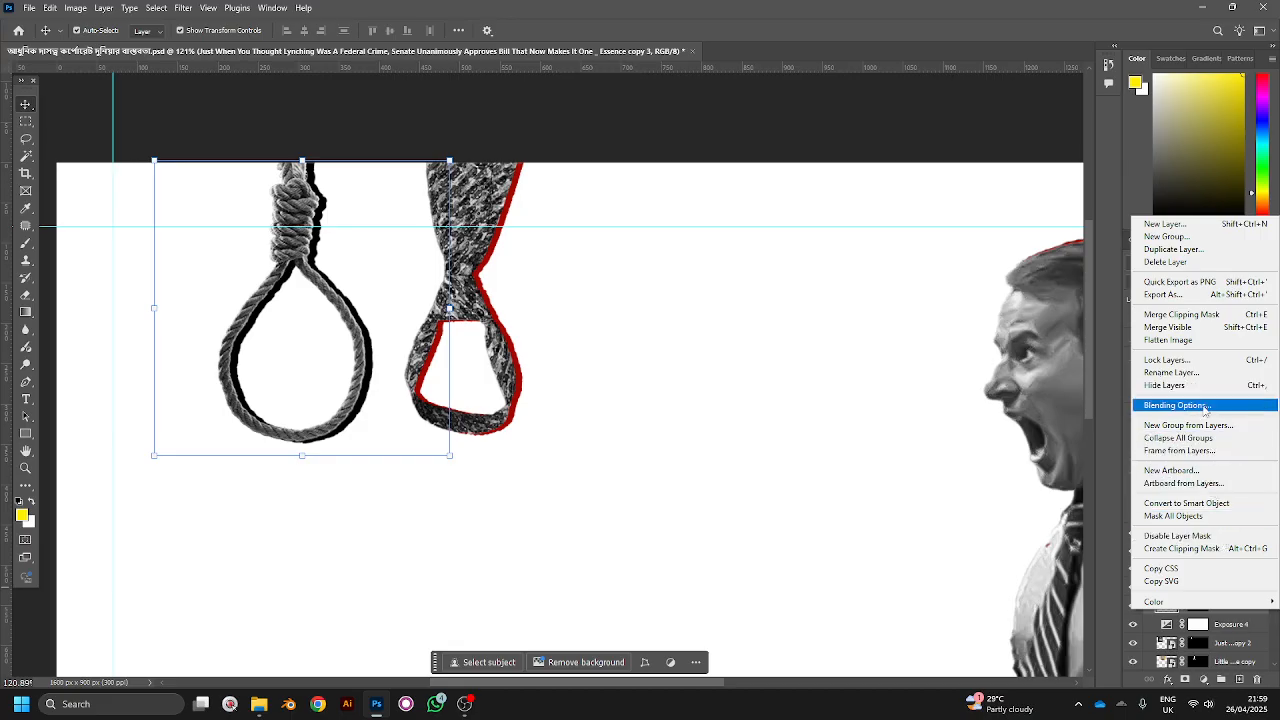
left_click(1190, 315)
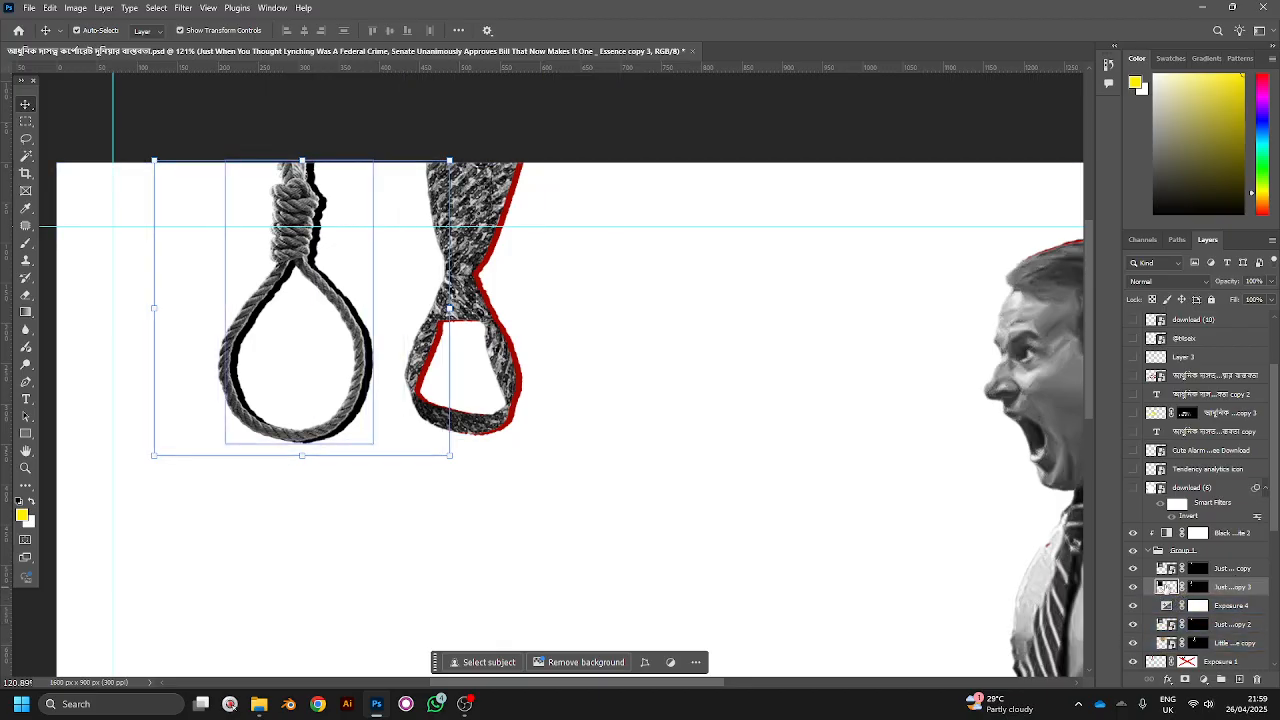
Step: Load the noose copy's mask as a selection and set the foreground colour to dark red a30800, sampled from the tie noose's edge
left_click(1198, 588)
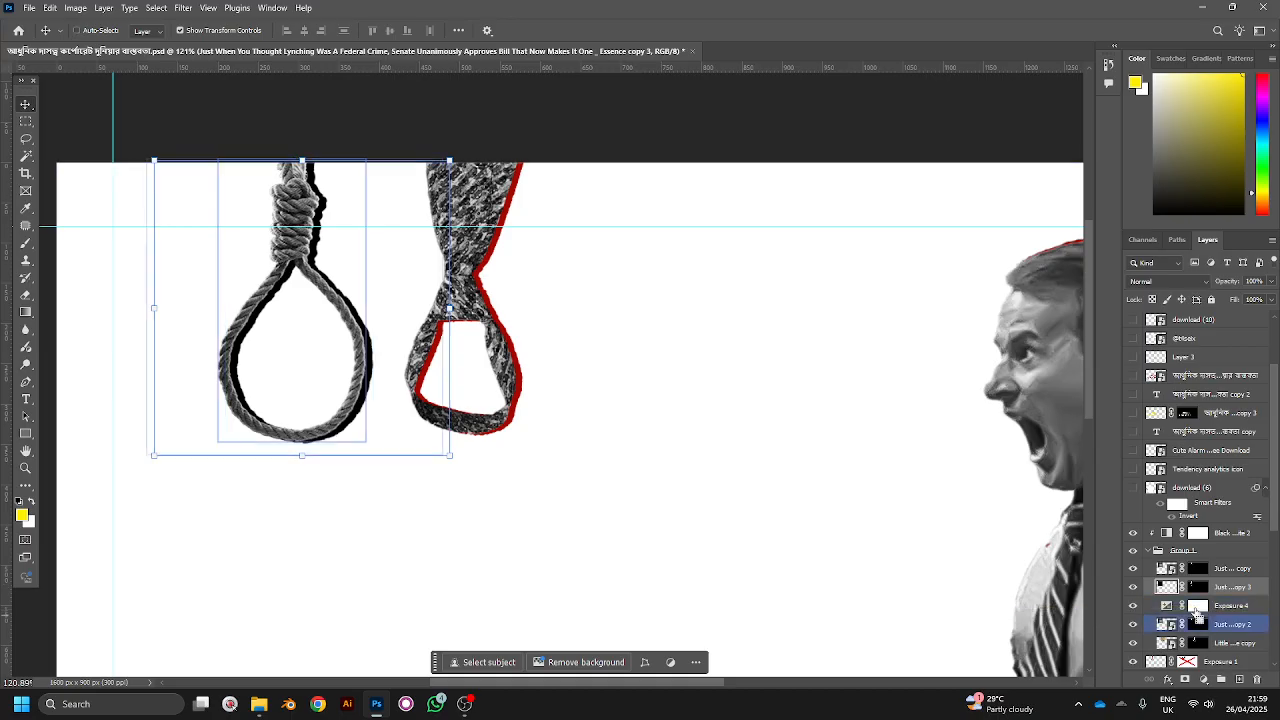
left_click(1198, 590, "ctrl")
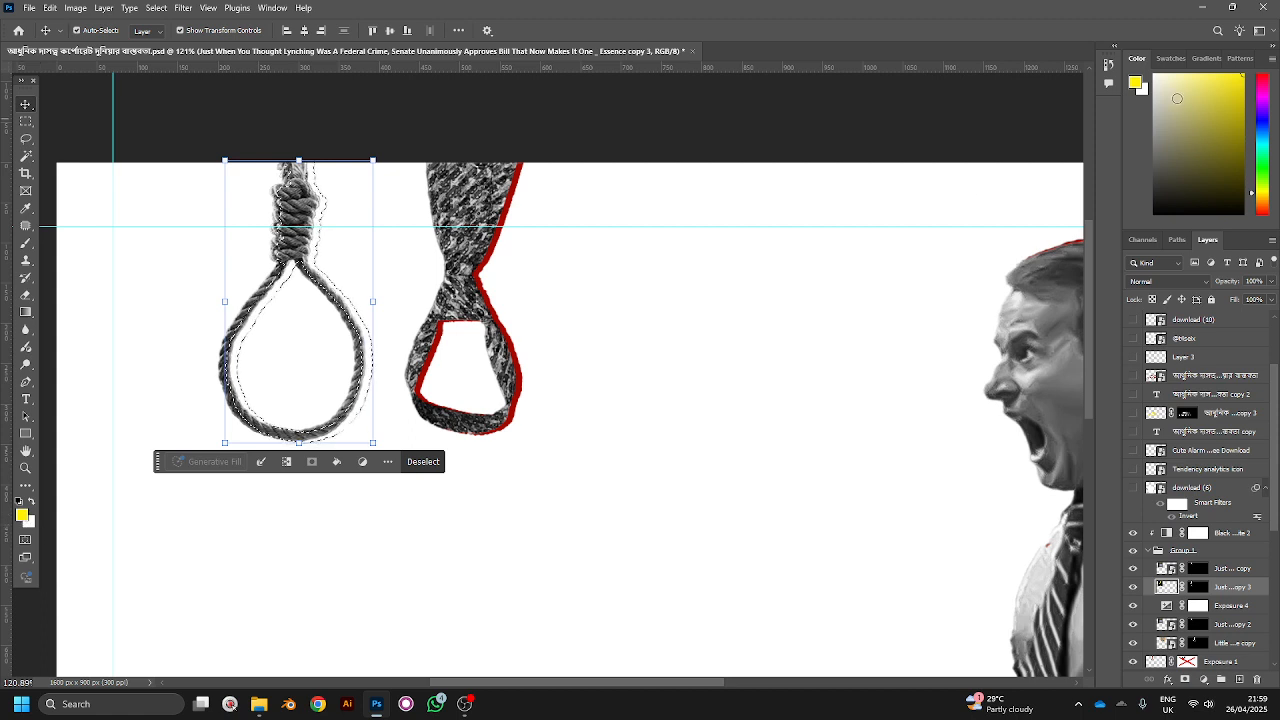
left_click(21, 514)
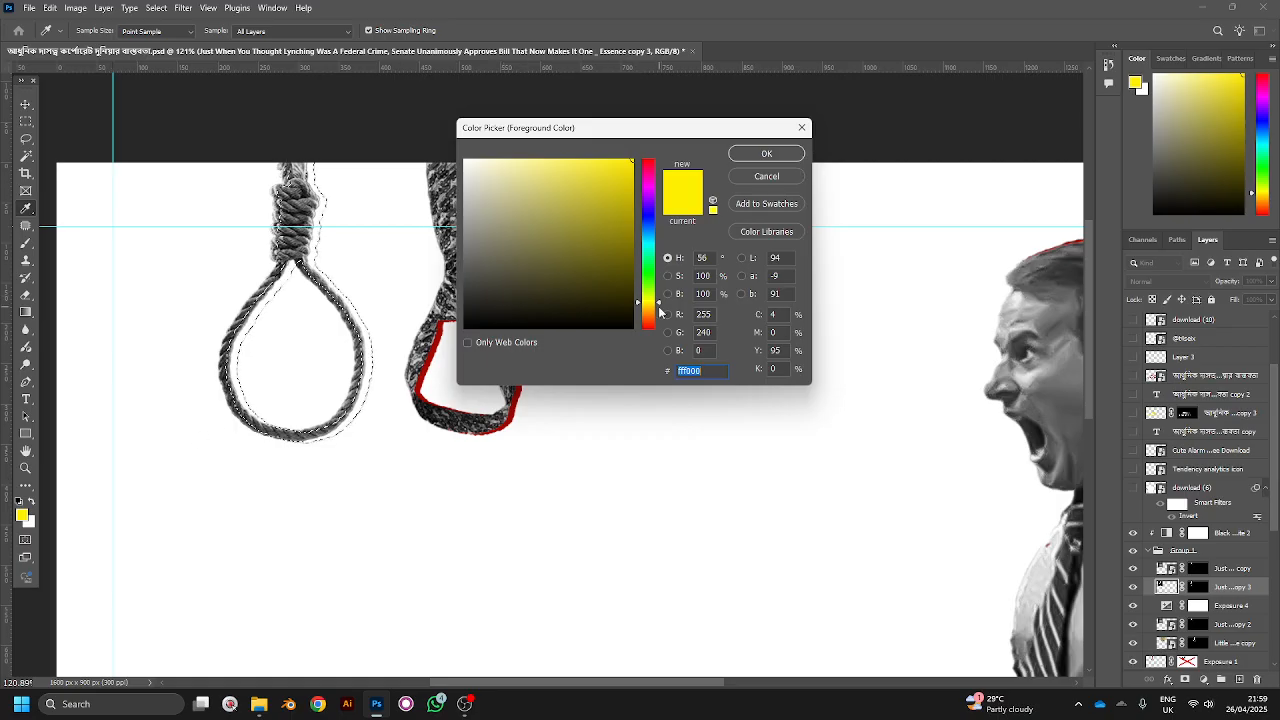
left_click(517, 400)
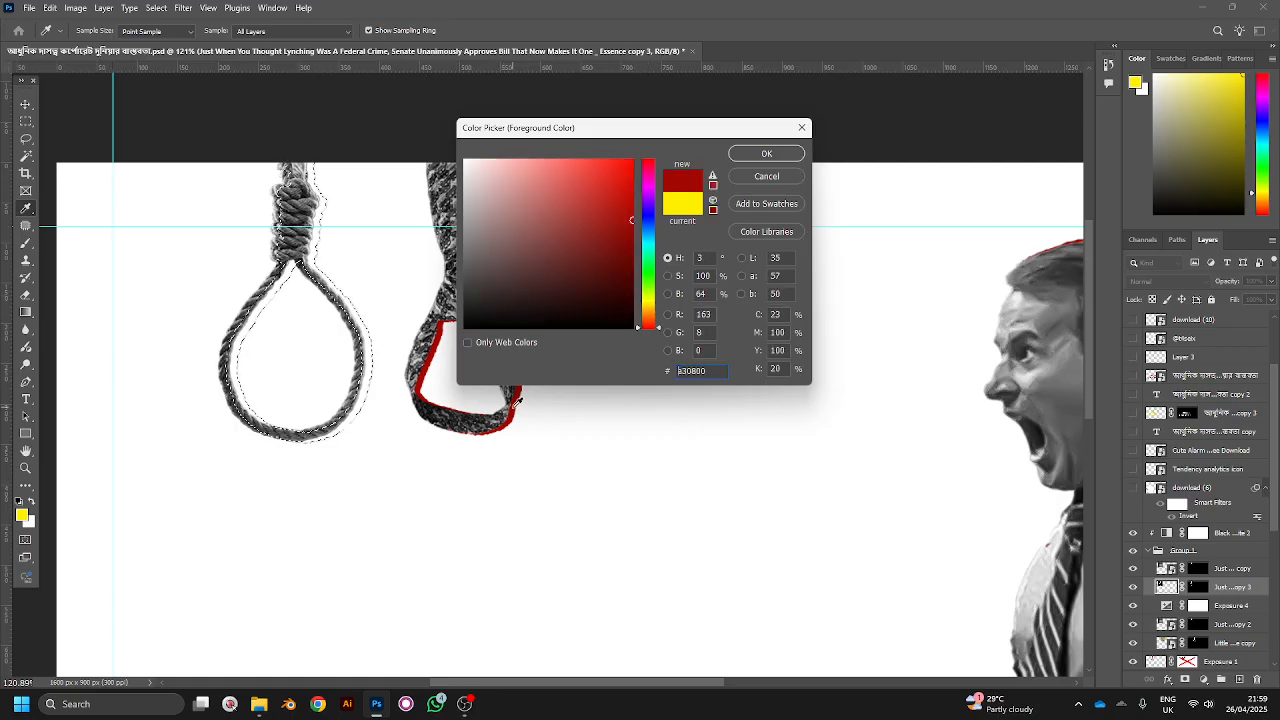
left_click(741, 157)
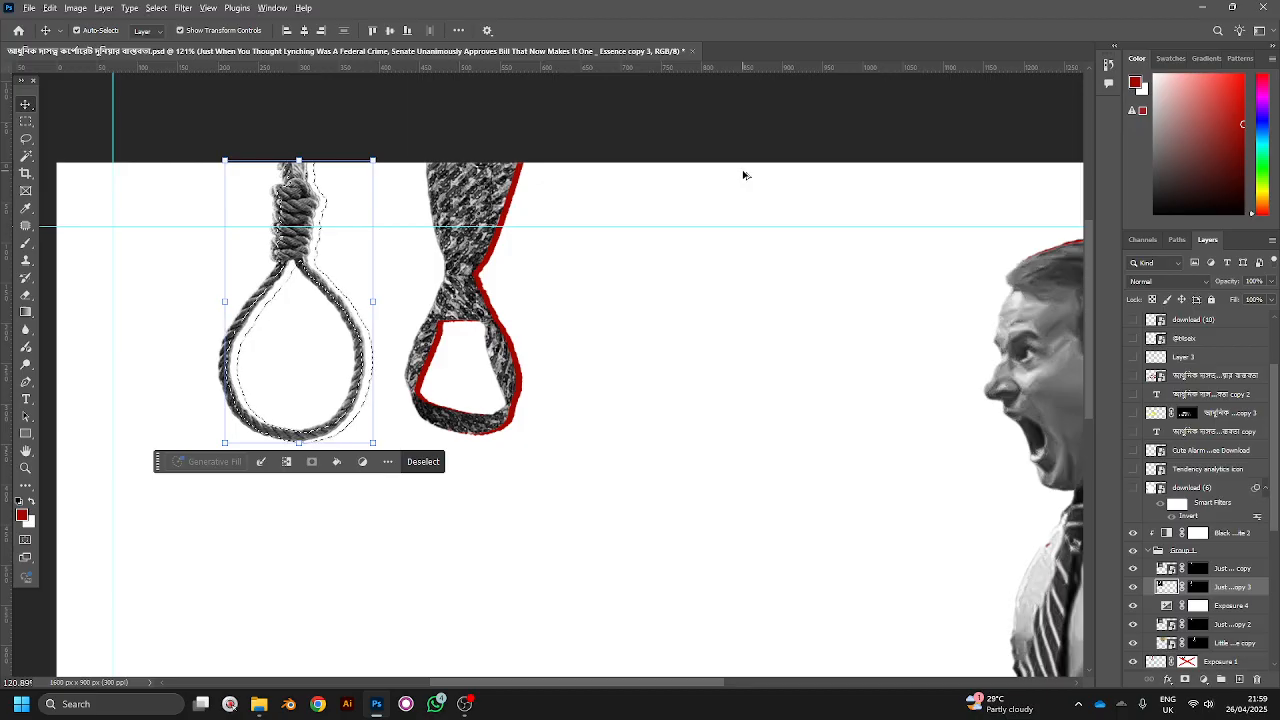
Step: Fill the selected noose silhouette with the dark red and move its layer out of Group 1, above the Black & White adjustment
scroll(1198, 632, "up", 2)
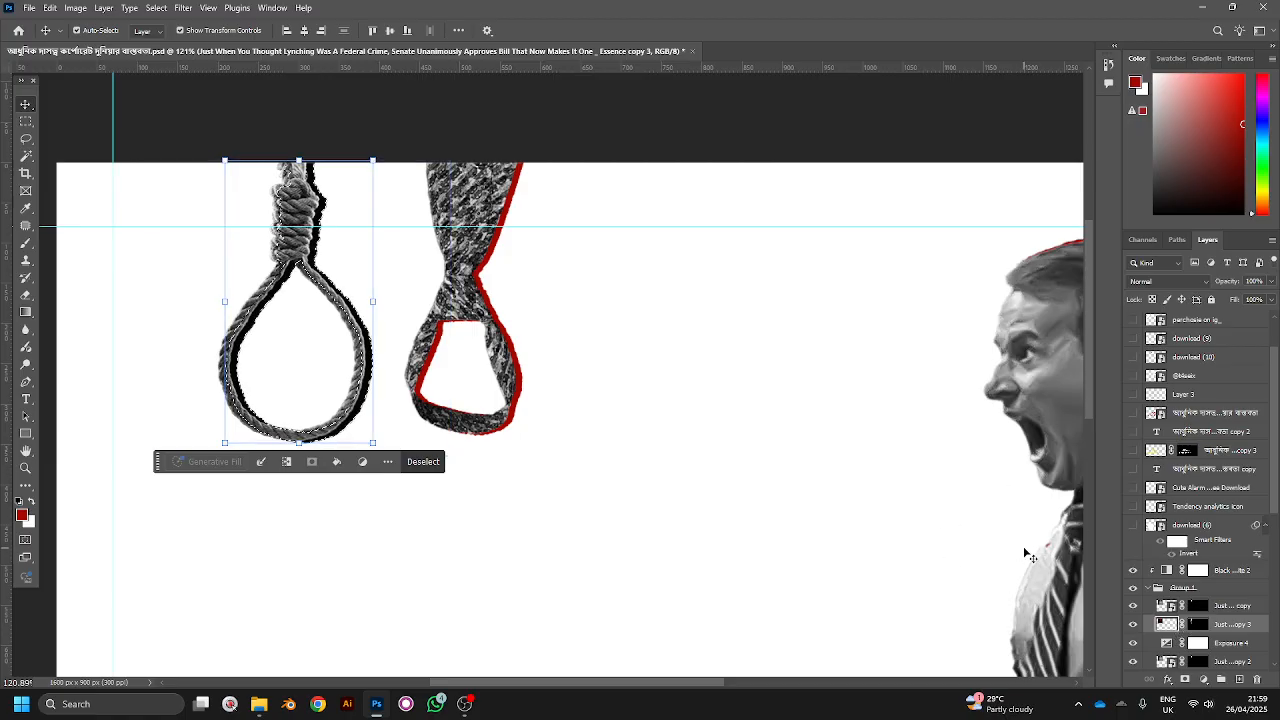
scroll(380, 343, "up", 2)
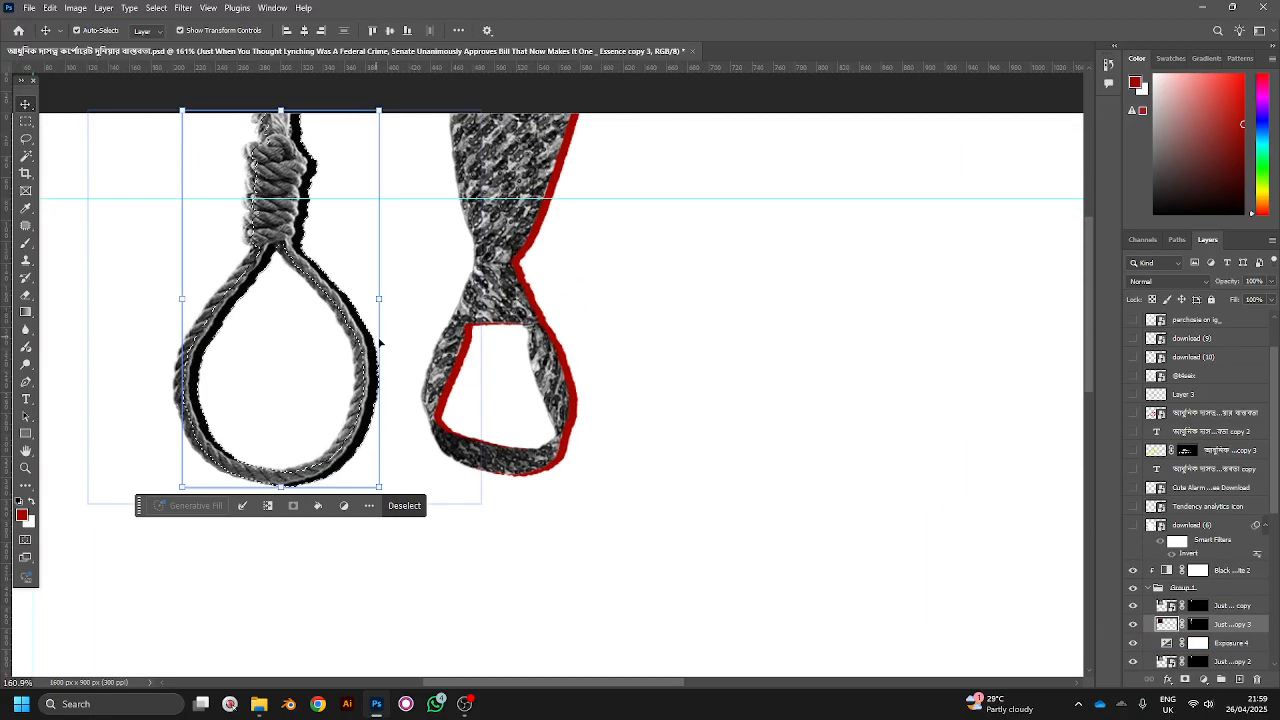
left_click(1226, 572)
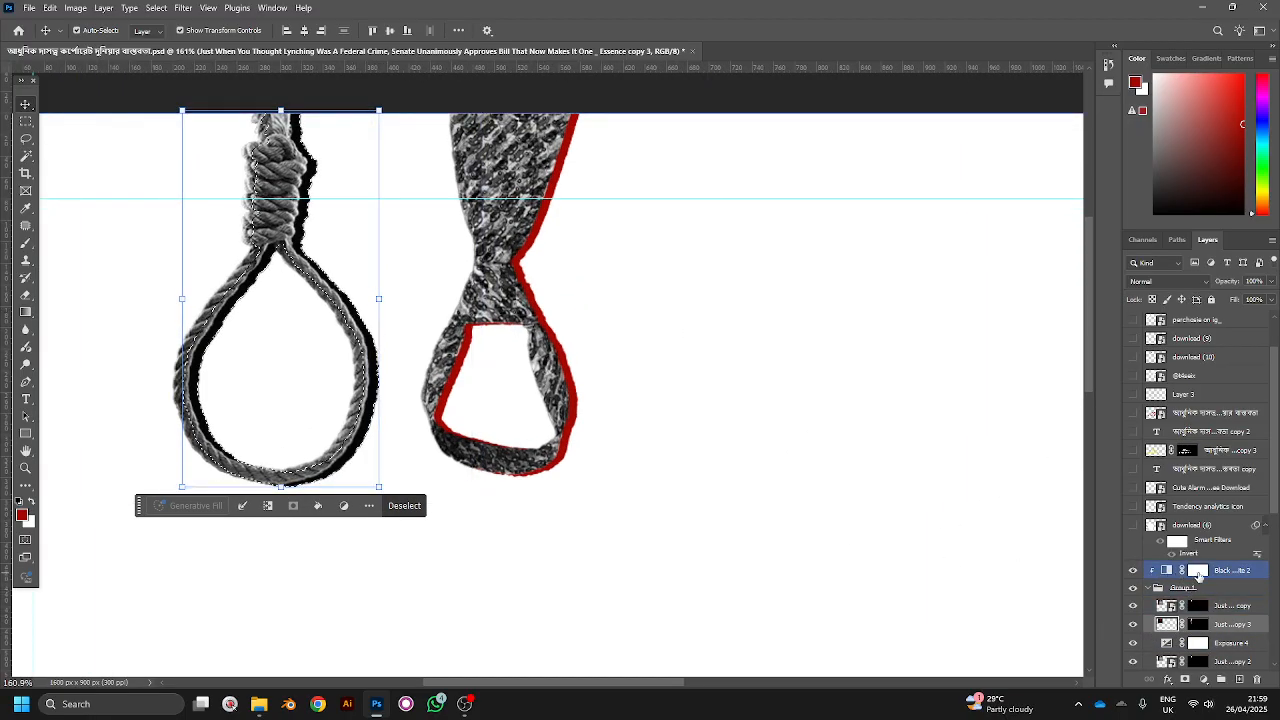
left_click(1146, 625)
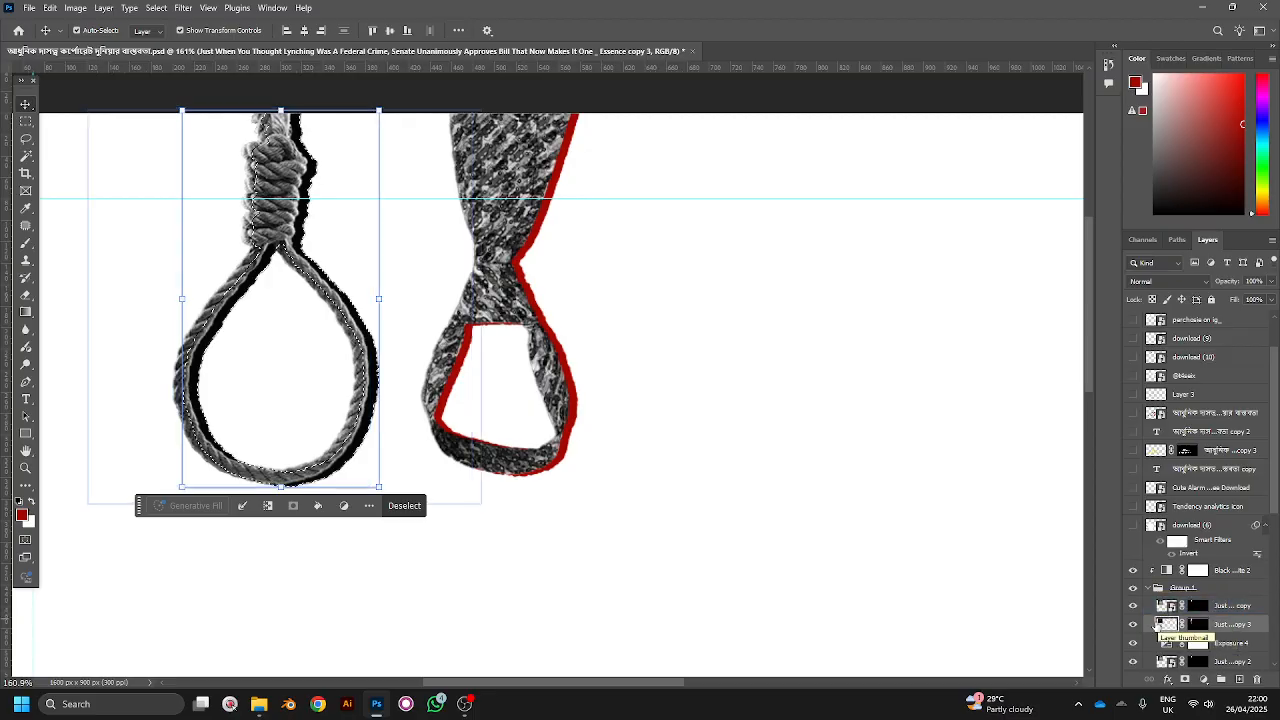
left_click_drag(1150, 633, 1155, 562)
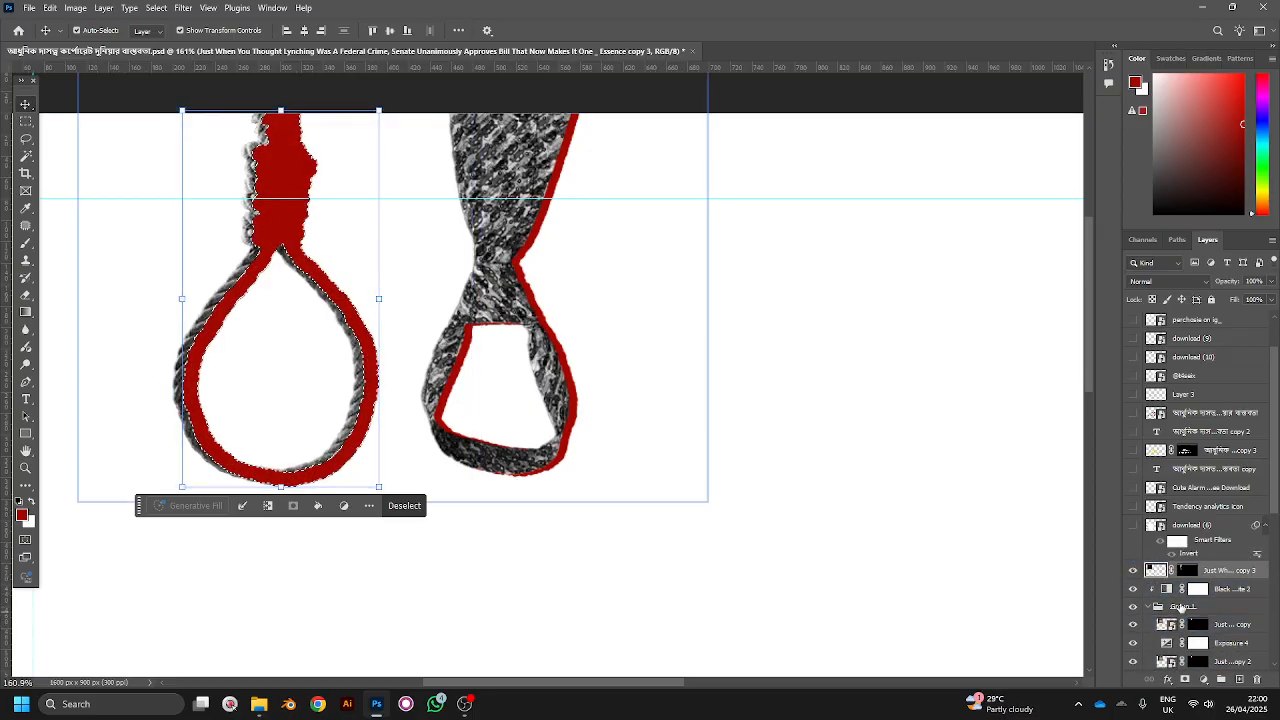
Step: Place the red noose copy directly beneath Group 1, above the Exposure 1 layer, and clear the selection
scroll(1180, 592, "down", 1)
left_click(1180, 590)
scroll(1180, 592, "down", 2)
left_click_drag(1159, 479, 1160, 596)
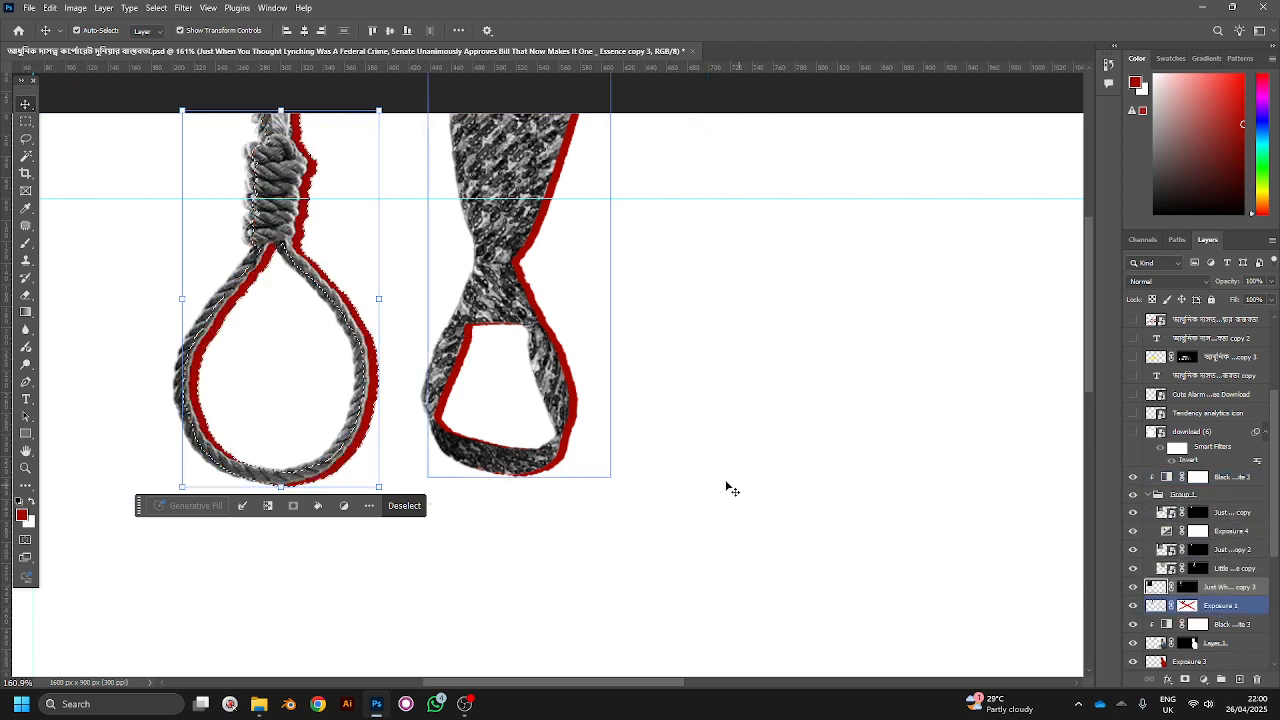
scroll(726, 488, "down", 2)
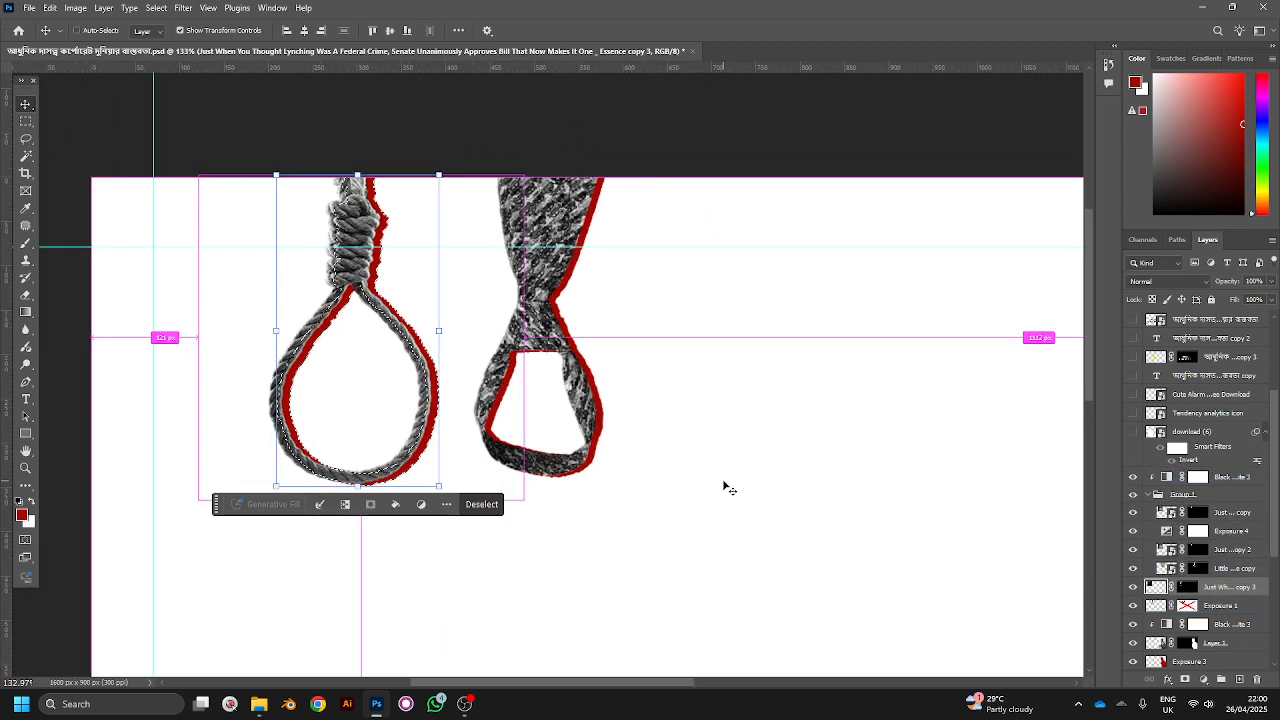
key("ctrl+d")
scroll(497, 412, "down", 2)
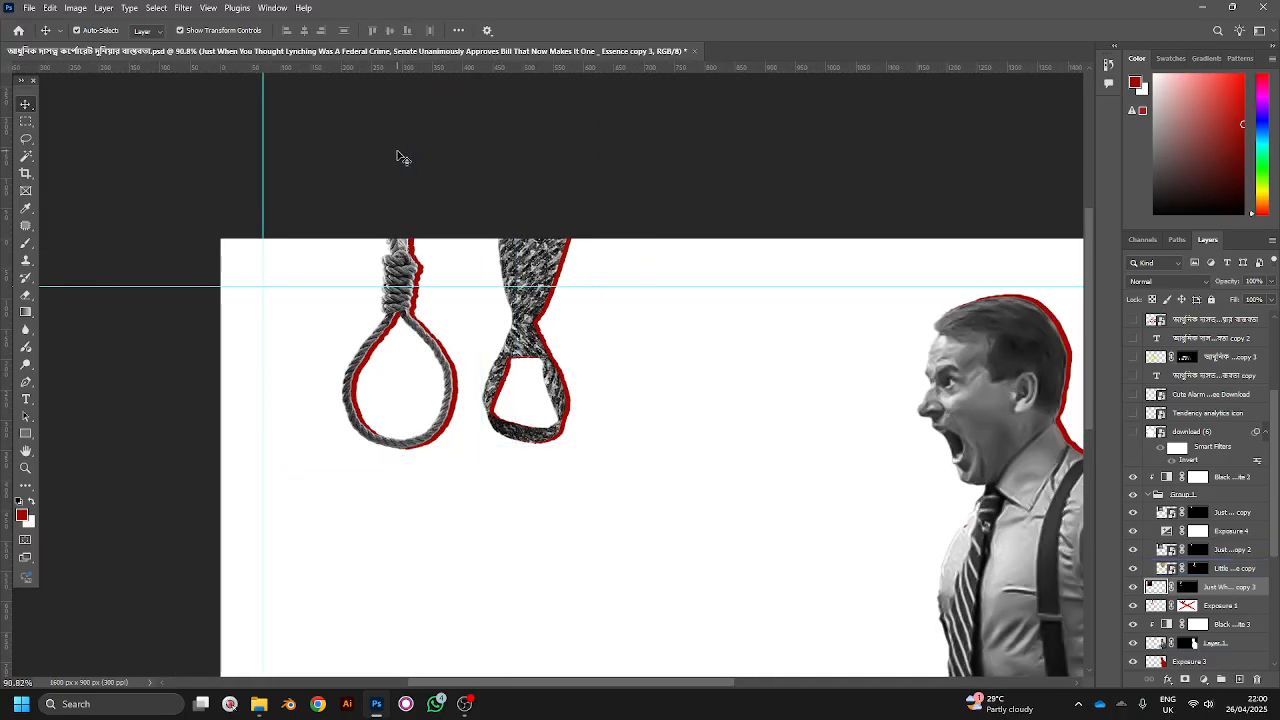
left_click(397, 151)
scroll(404, 202, "up", 2)
scroll(600, 359, "down", 1)
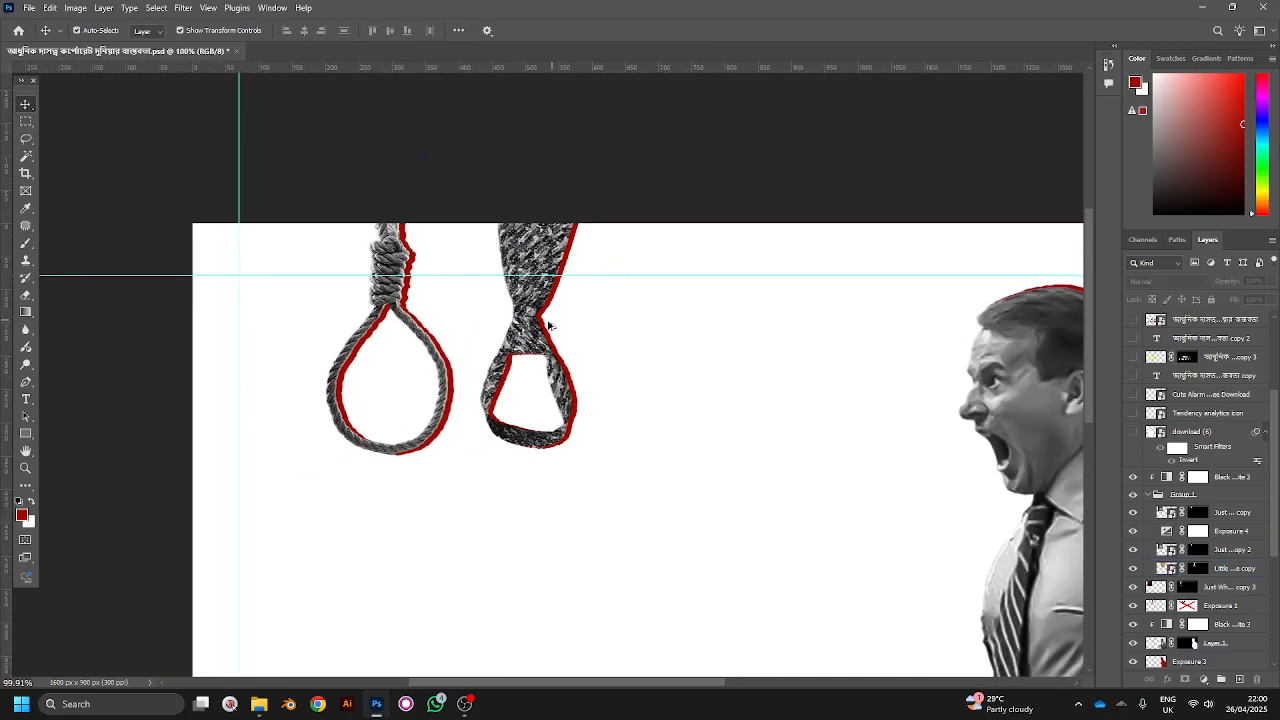
scroll(620, 395, "down", 2)
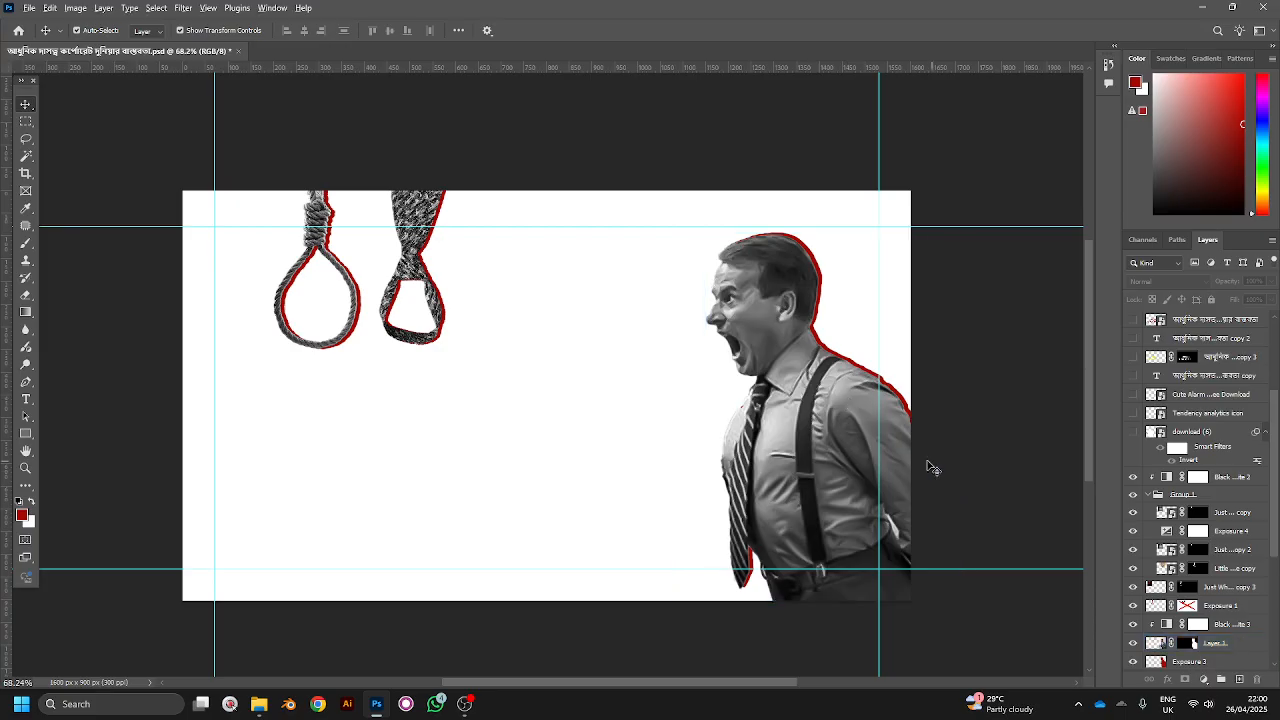
scroll(930, 467, "down", 2)
left_click(725, 470)
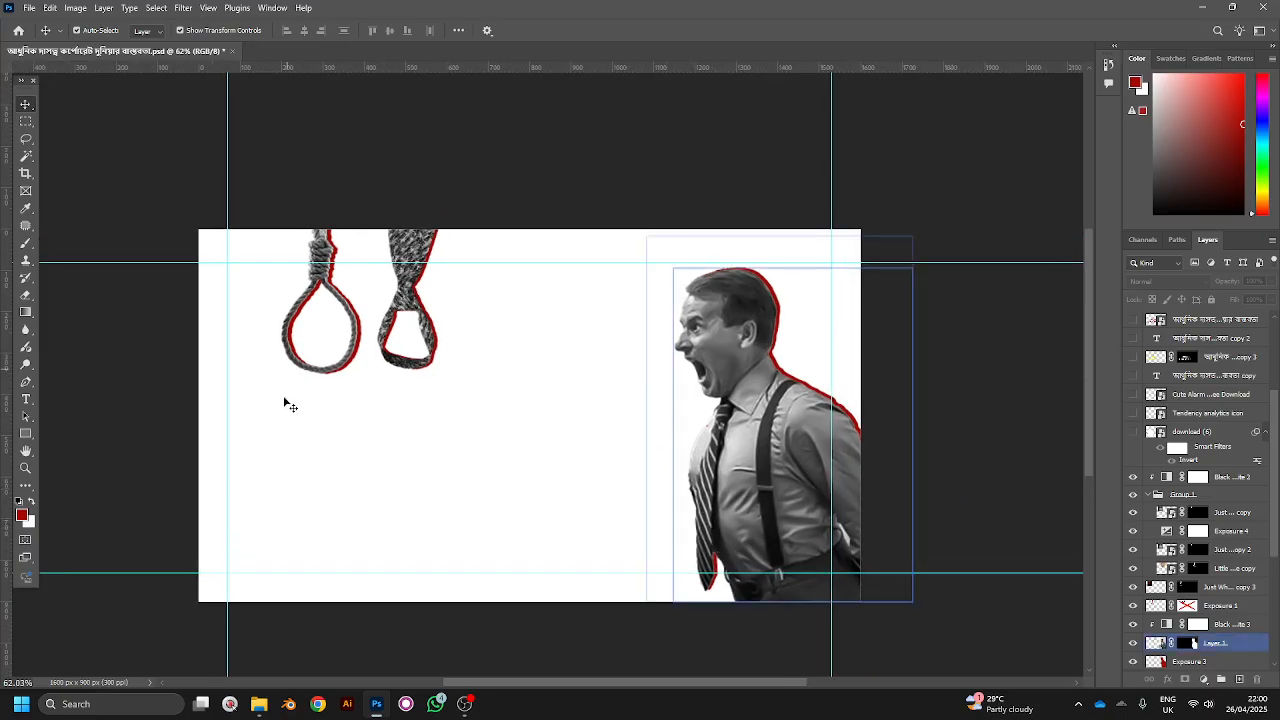
left_click(592, 522)
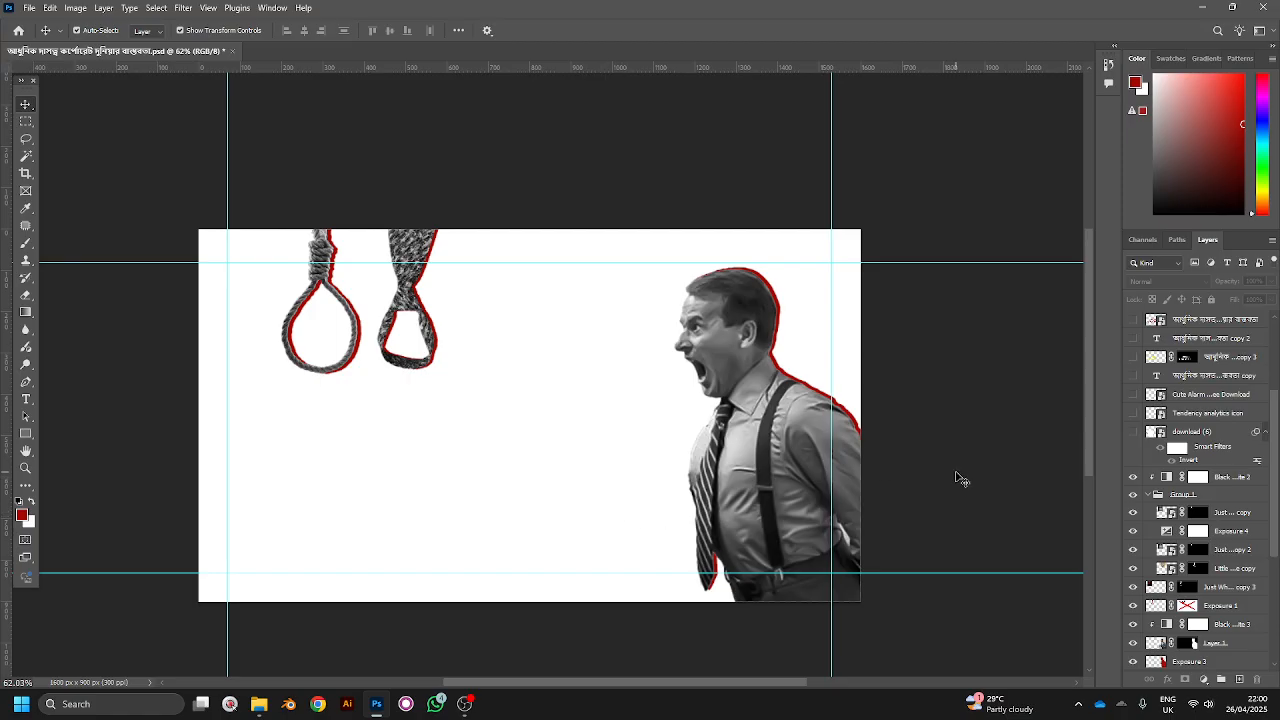
Step: Preview the puppet-master image layer and the download (3) ink-splatter layer above the background, hiding each again
left_click(1240, 512)
scroll(1247, 510, "down", 1)
scroll(1247, 510, "down", 5)
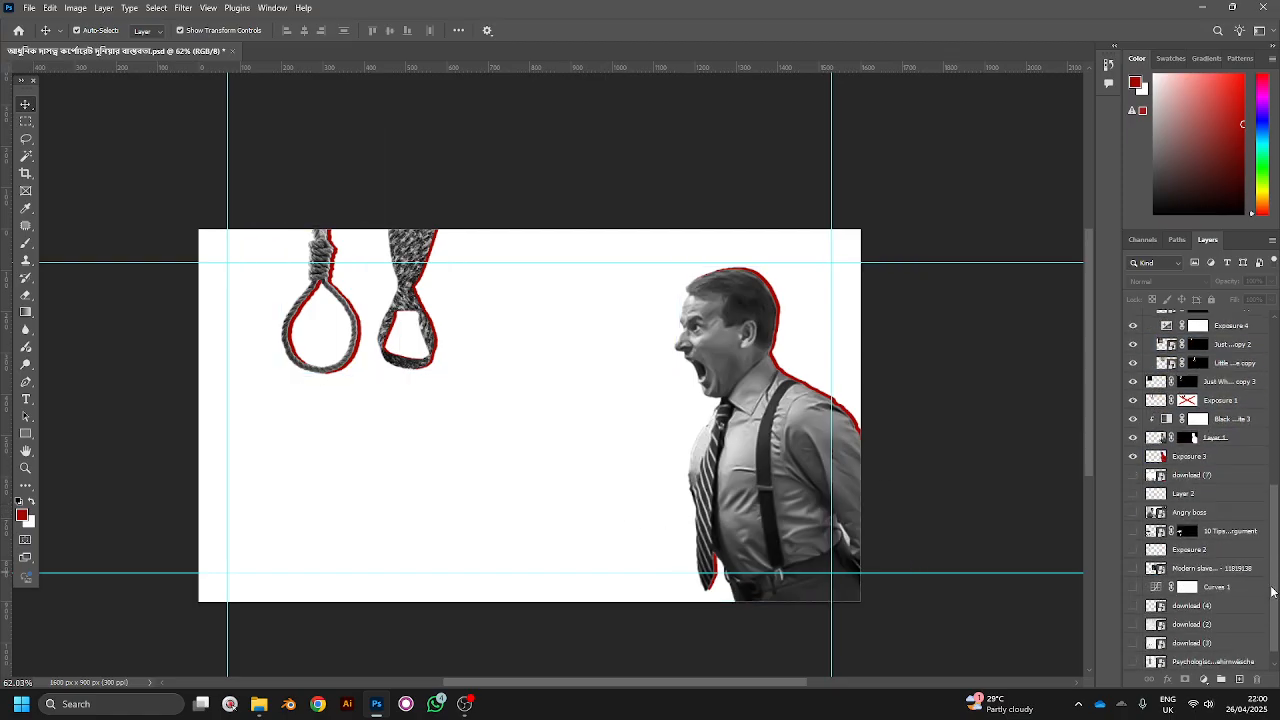
left_click(1132, 645)
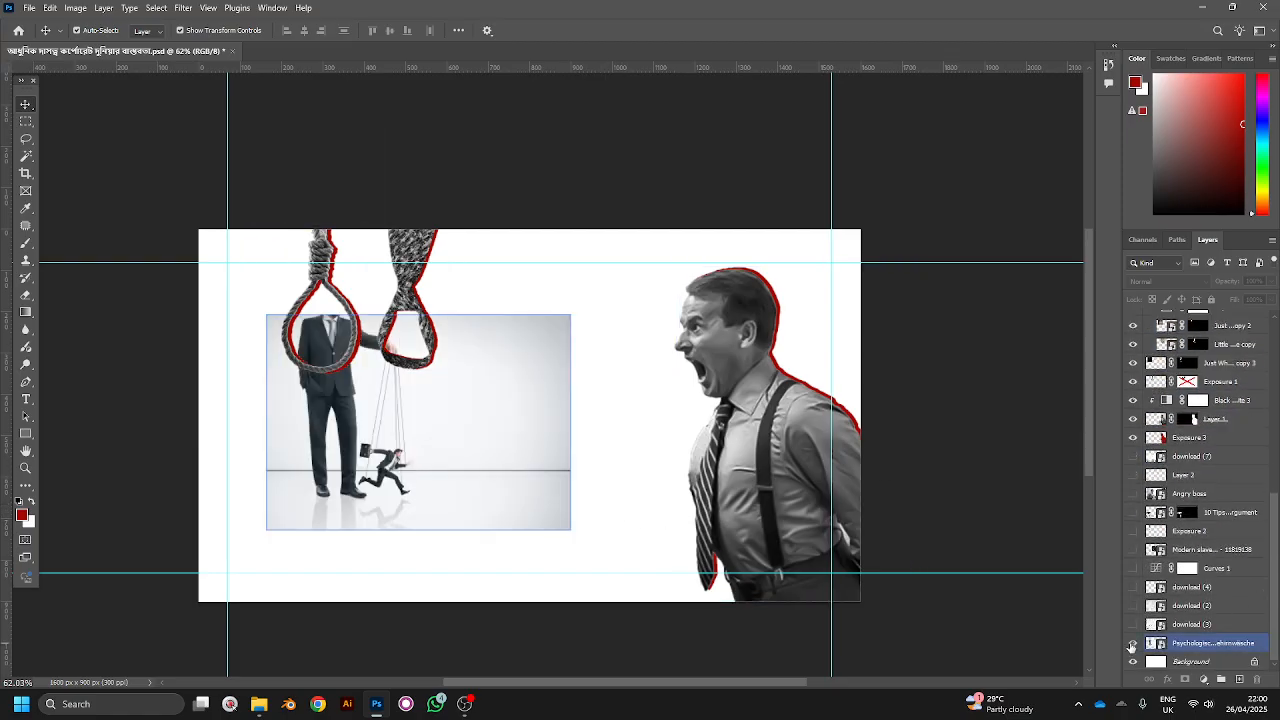
left_click(1132, 645)
left_click(1133, 625)
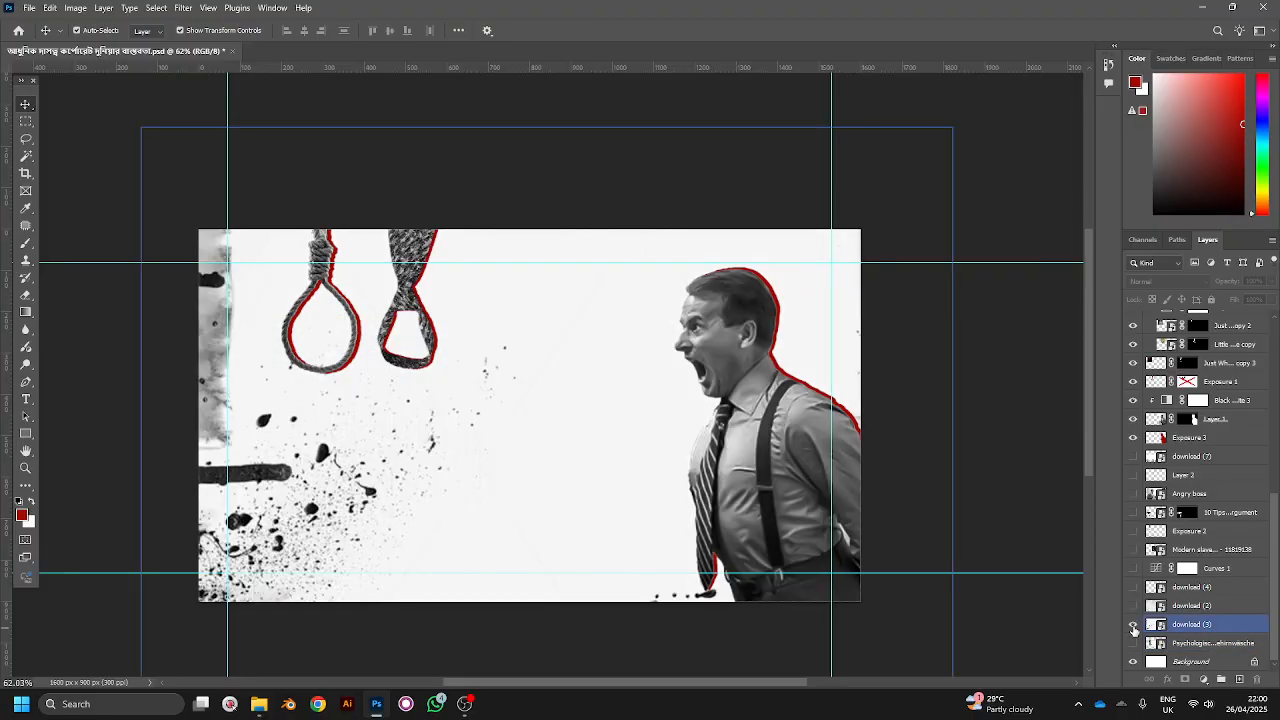
left_click(1133, 625)
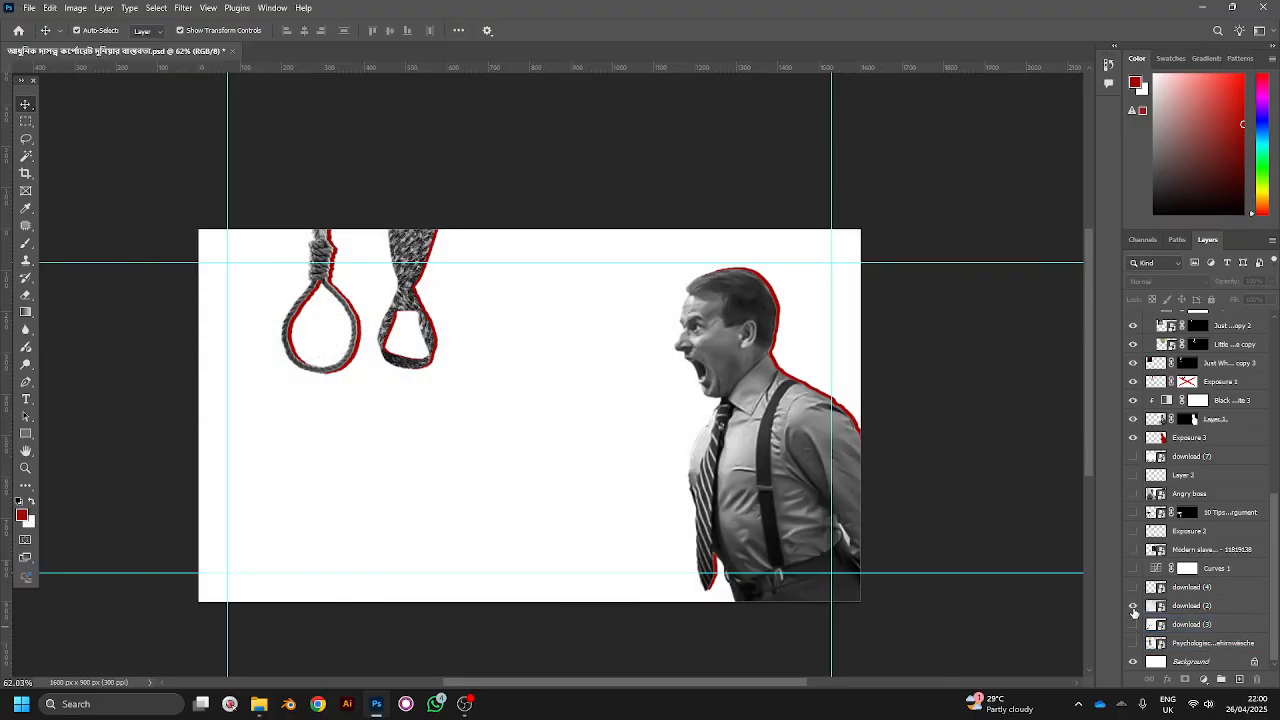
Step: Show the download (2) grunge texture as the backdrop and the download (4) newspaper text behind the shouting man
left_click(1133, 607)
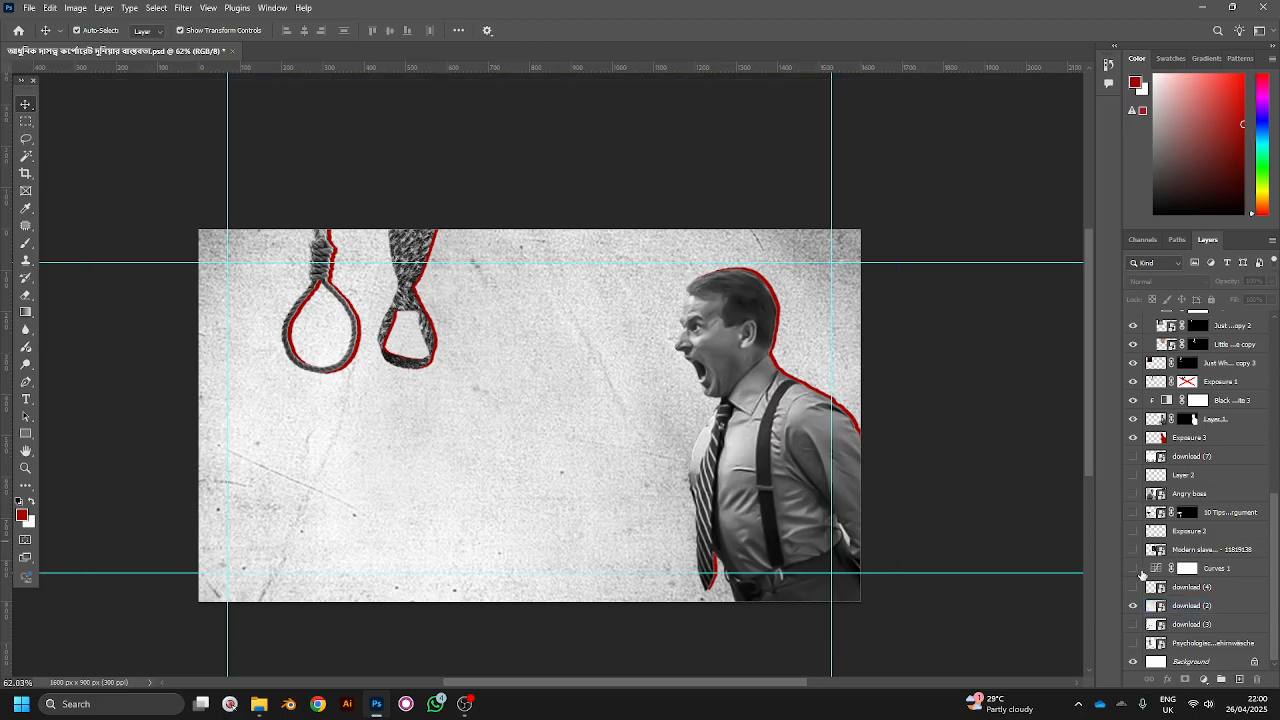
left_click(1133, 588)
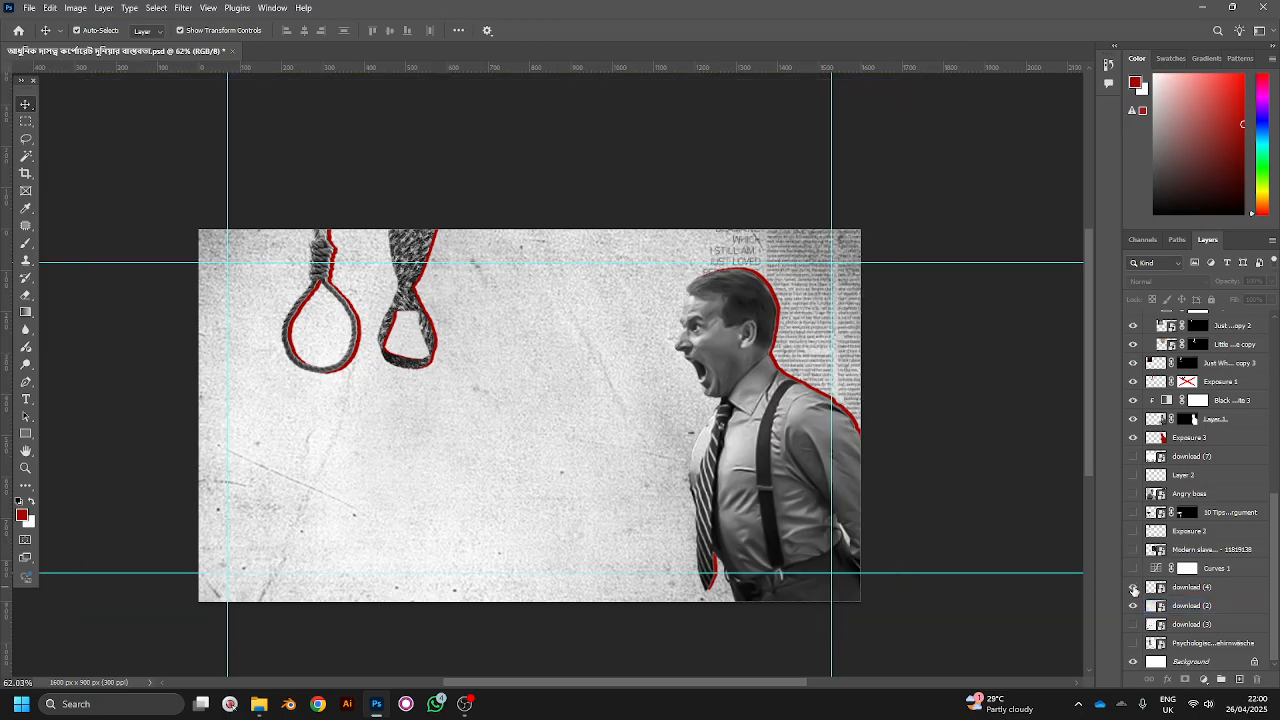
left_click(1133, 588)
scroll(1003, 420, "up", 3)
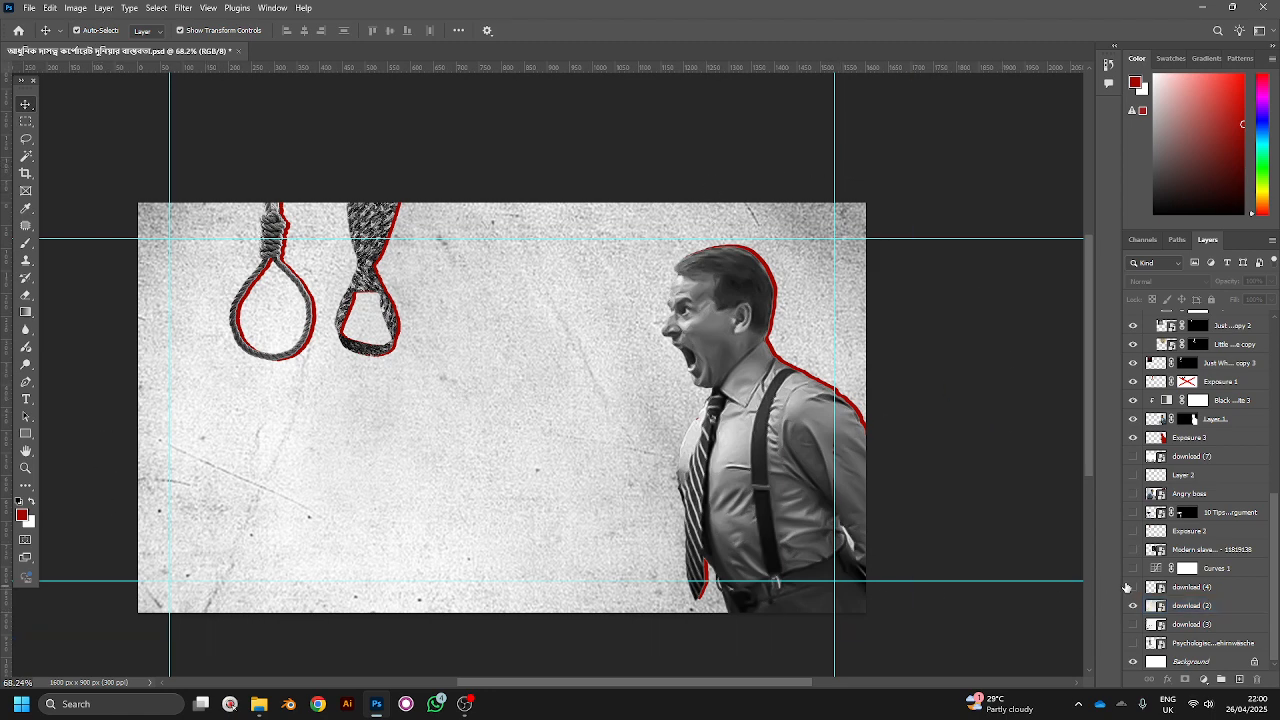
left_click(1133, 588)
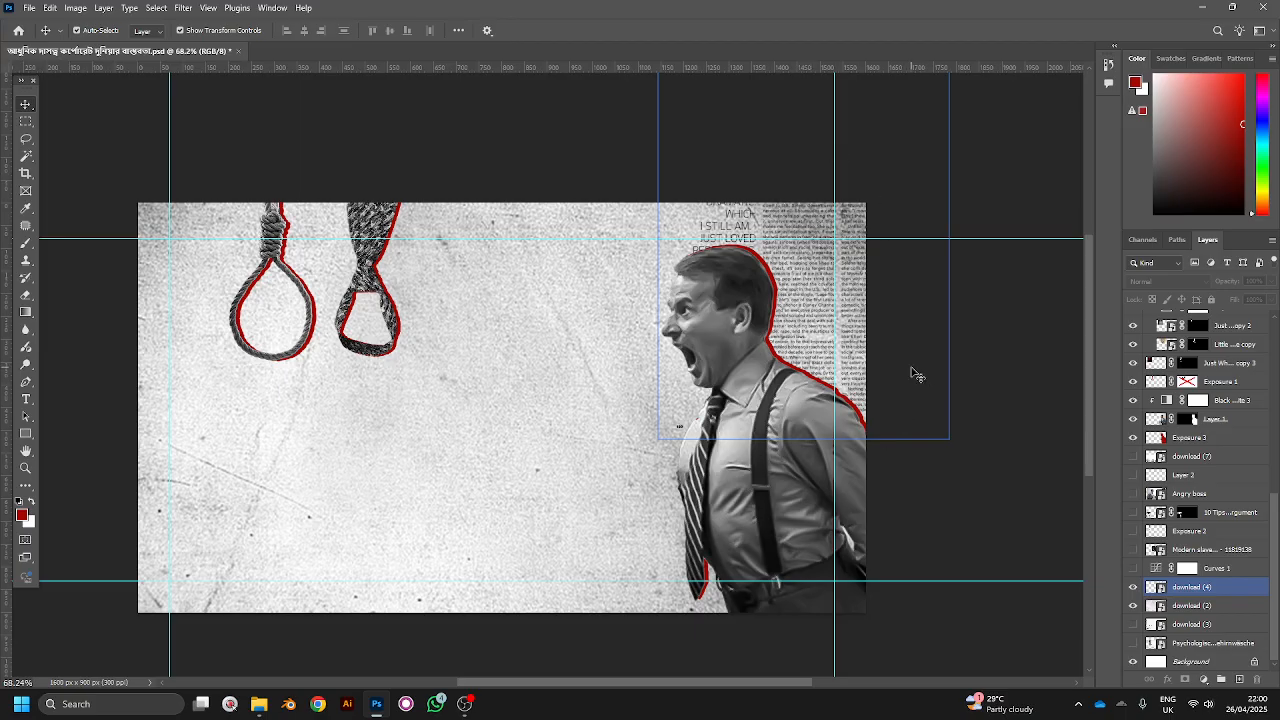
left_click(1020, 377)
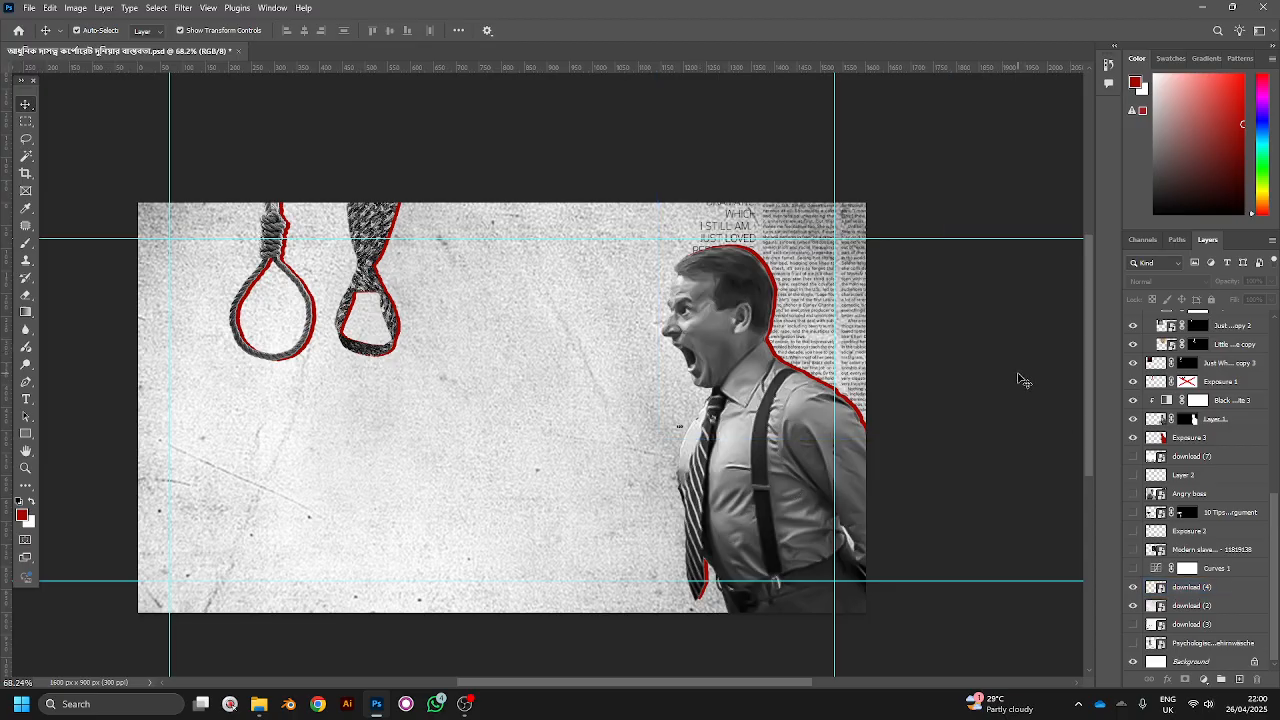
Step: Compare the download (4) newspaper text layer in Normal blend mode, returning it to Multiply
left_click_drag(807, 313, 805, 271)
left_click(995, 446)
left_click(1190, 587)
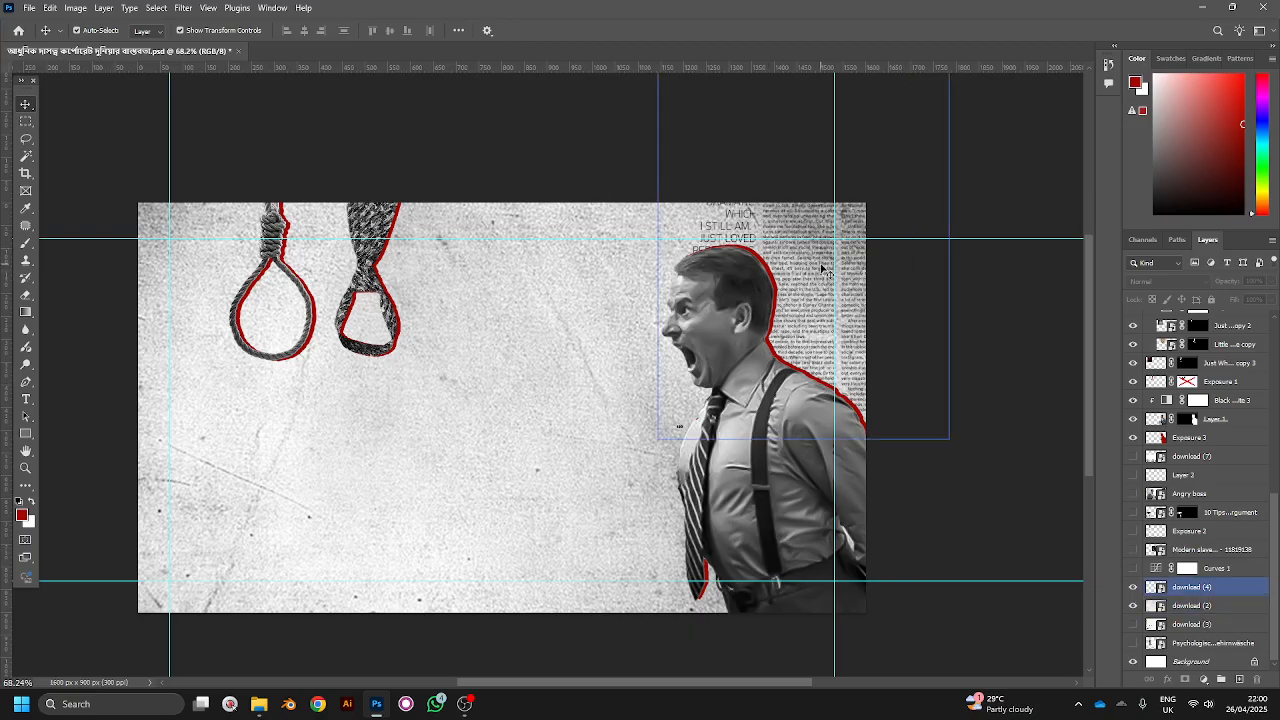
left_click_drag(903, 365, 845, 297)
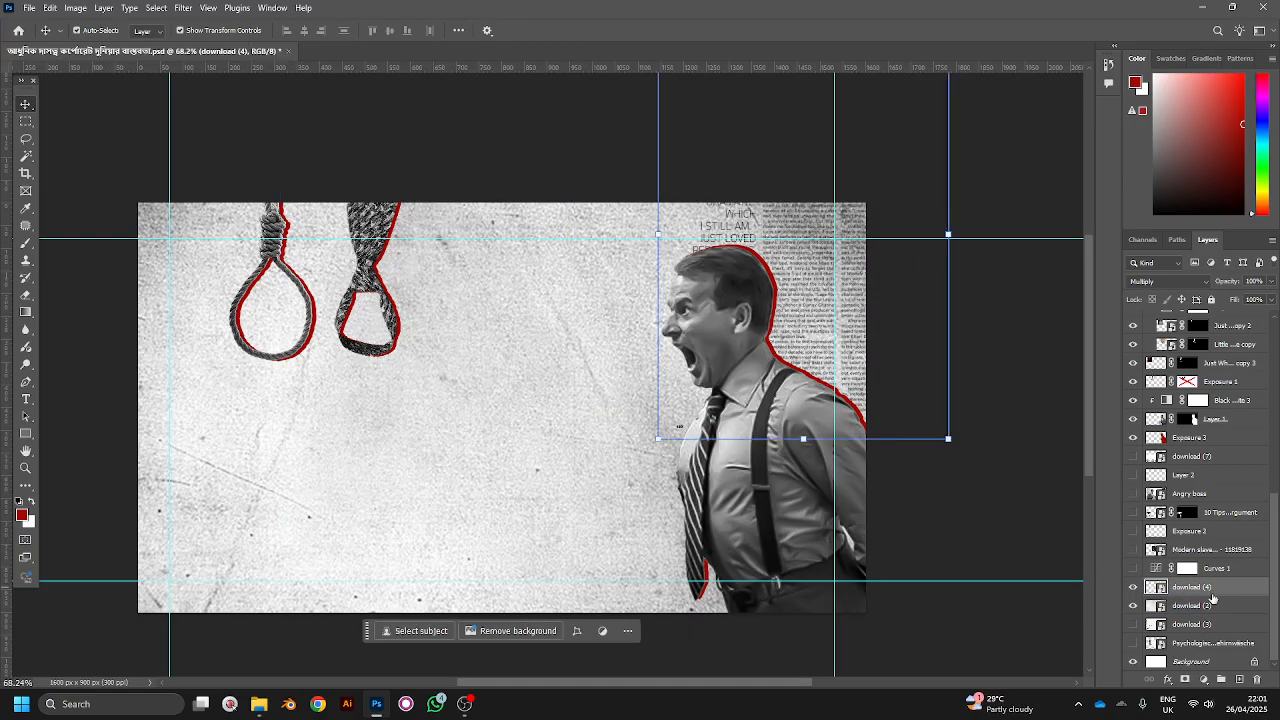
left_click(1176, 281)
left_click(1176, 284)
left_click(1170, 281)
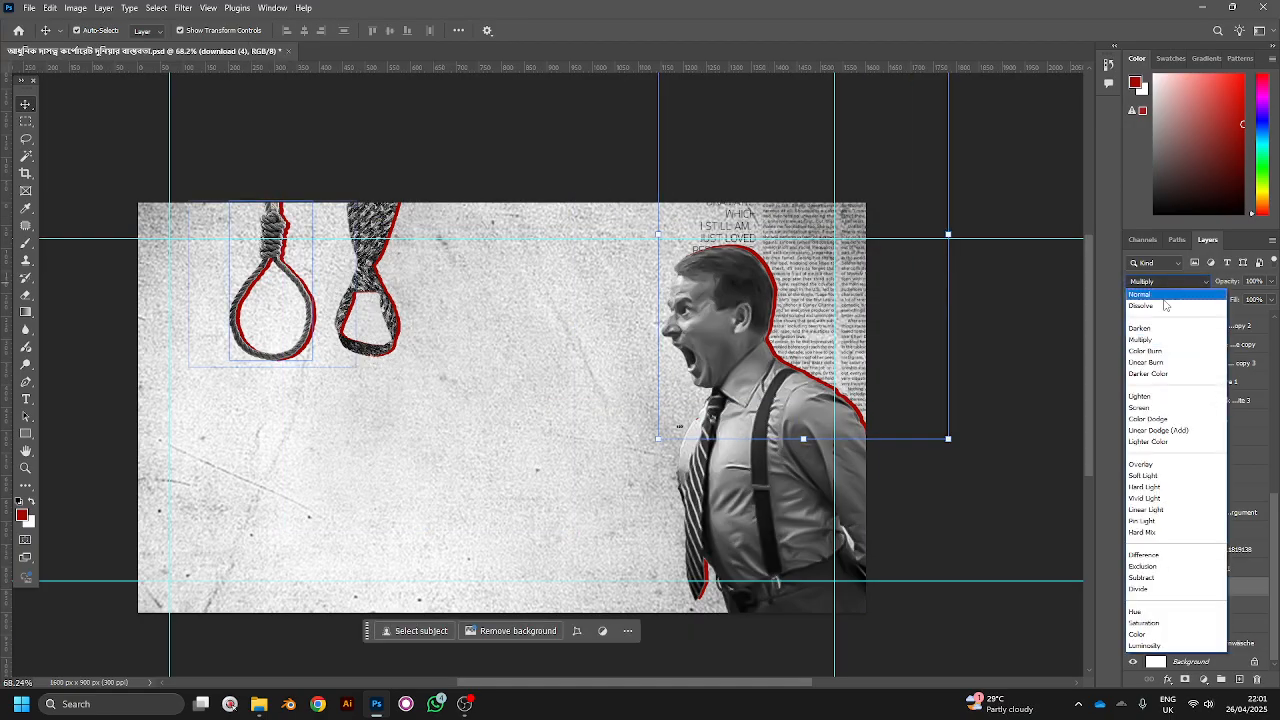
left_click(1160, 294)
mouse_move(800, 290)
left_mouse_down()
mouse_move(700, 265)
mouse_move(456, 452)
mouse_move(804, 280)
left_mouse_up()
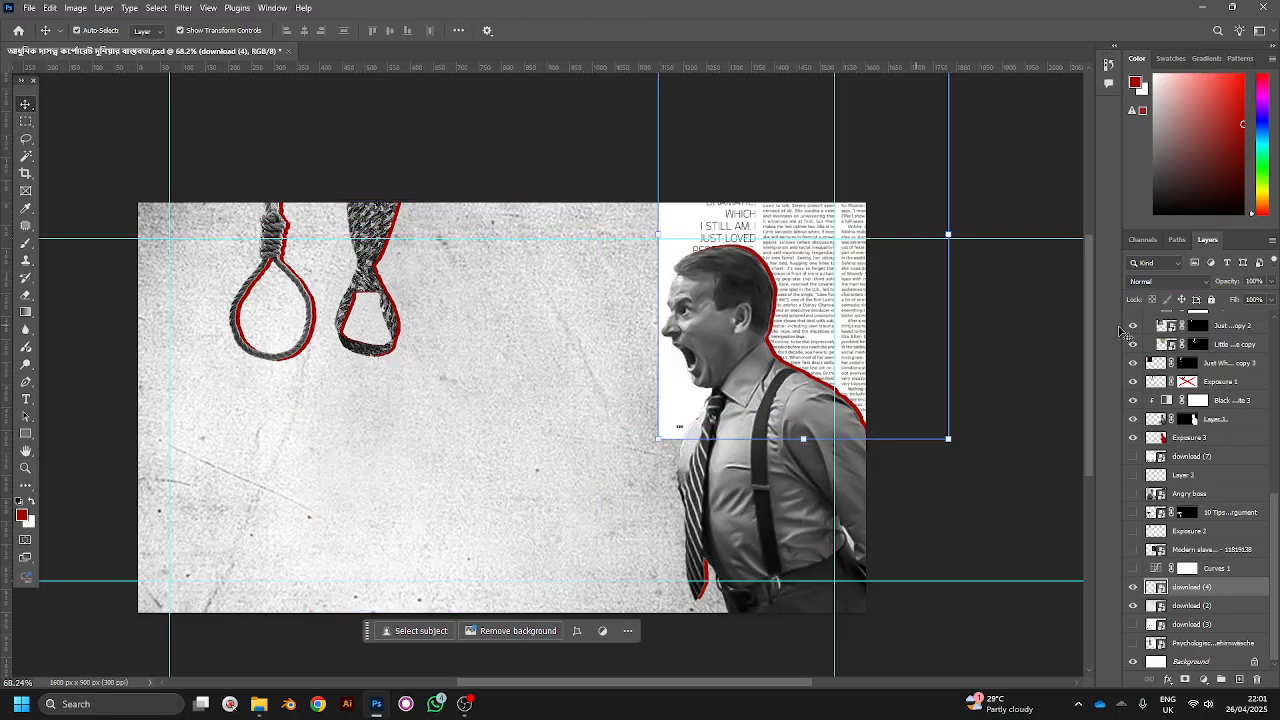
left_click(1174, 284)
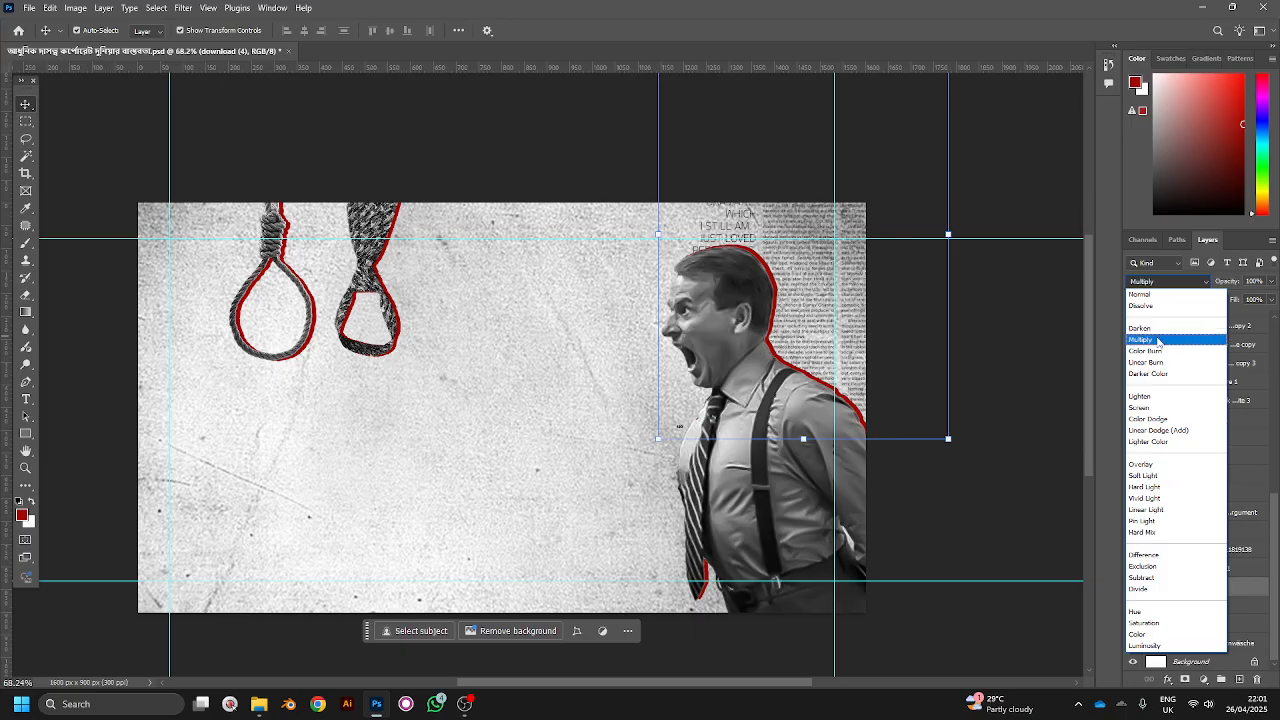
left_click(1142, 339)
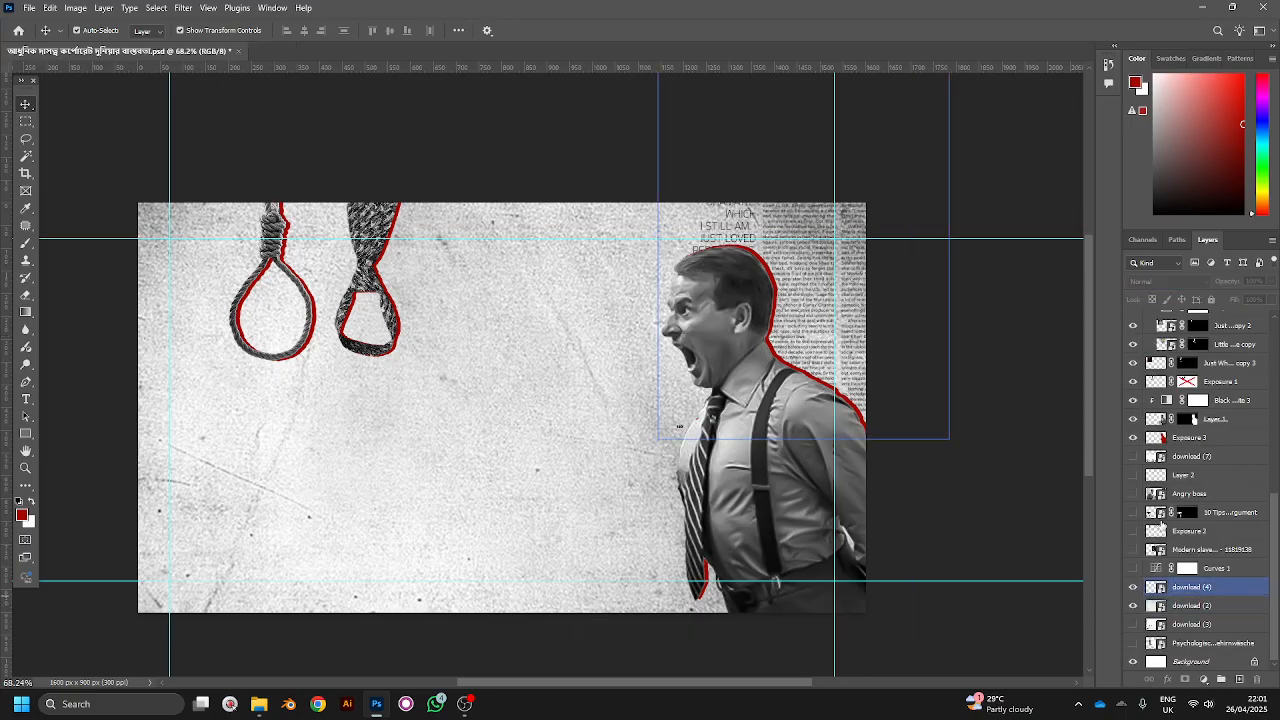
Step: Turn on the Curves 1 adjustment layer and clip it to the download (4) newspaper layer
left_click(1134, 569)
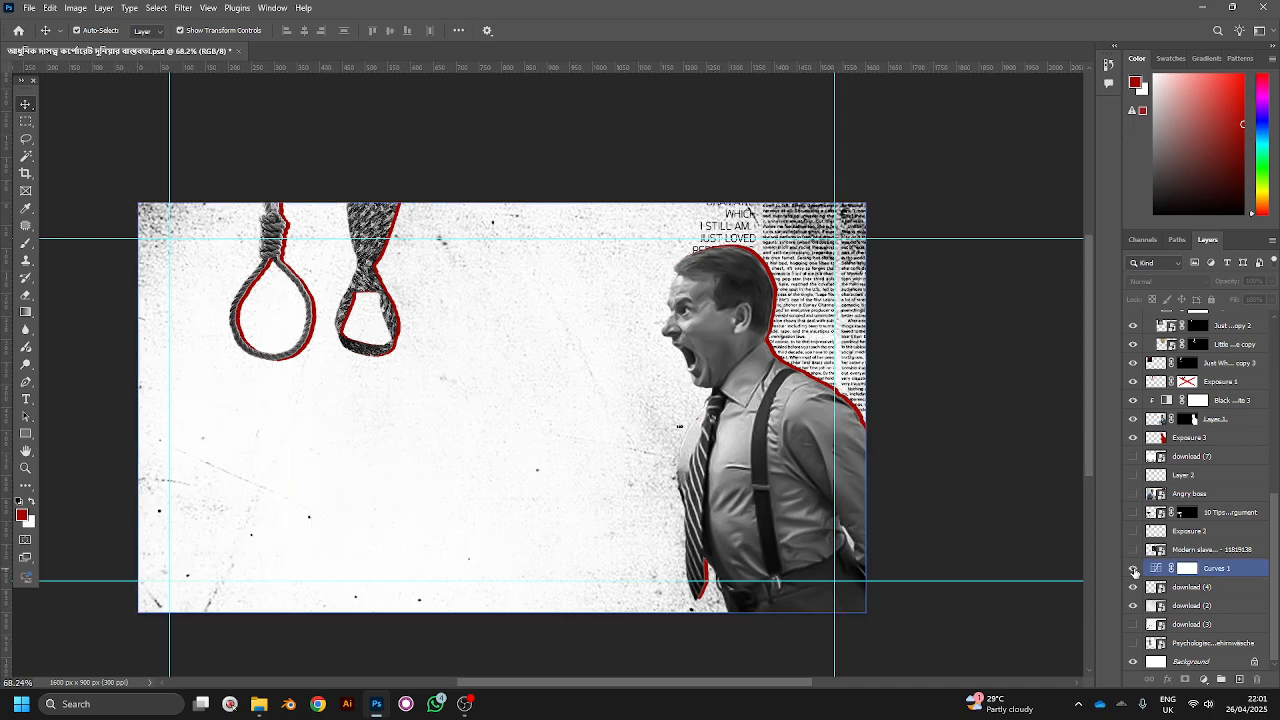
left_click(1134, 569)
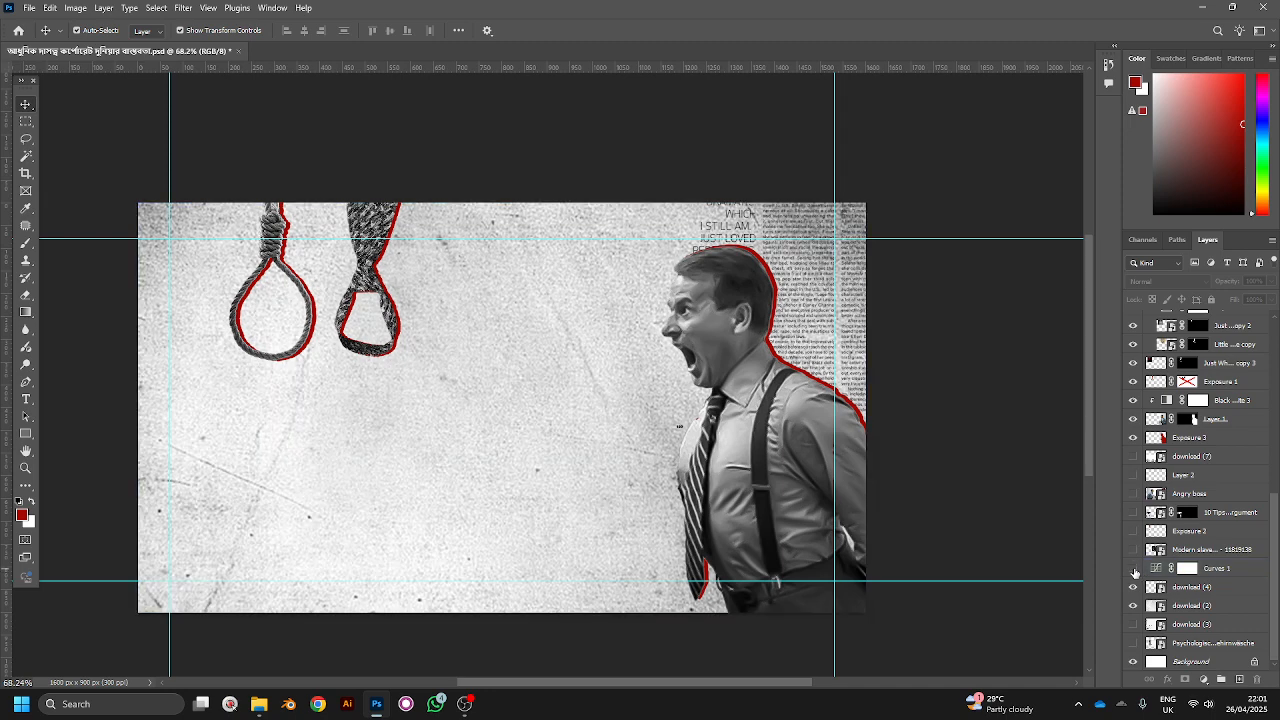
left_click(1134, 569)
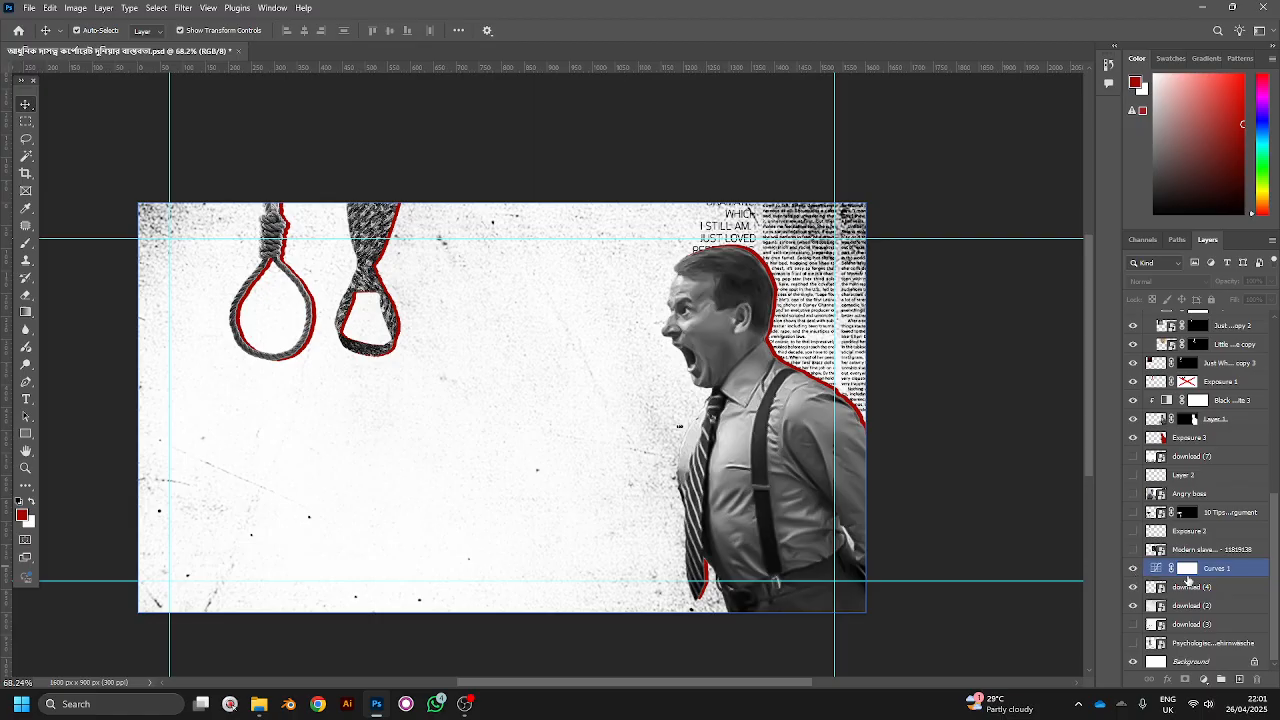
left_click(1188, 578, "alt")
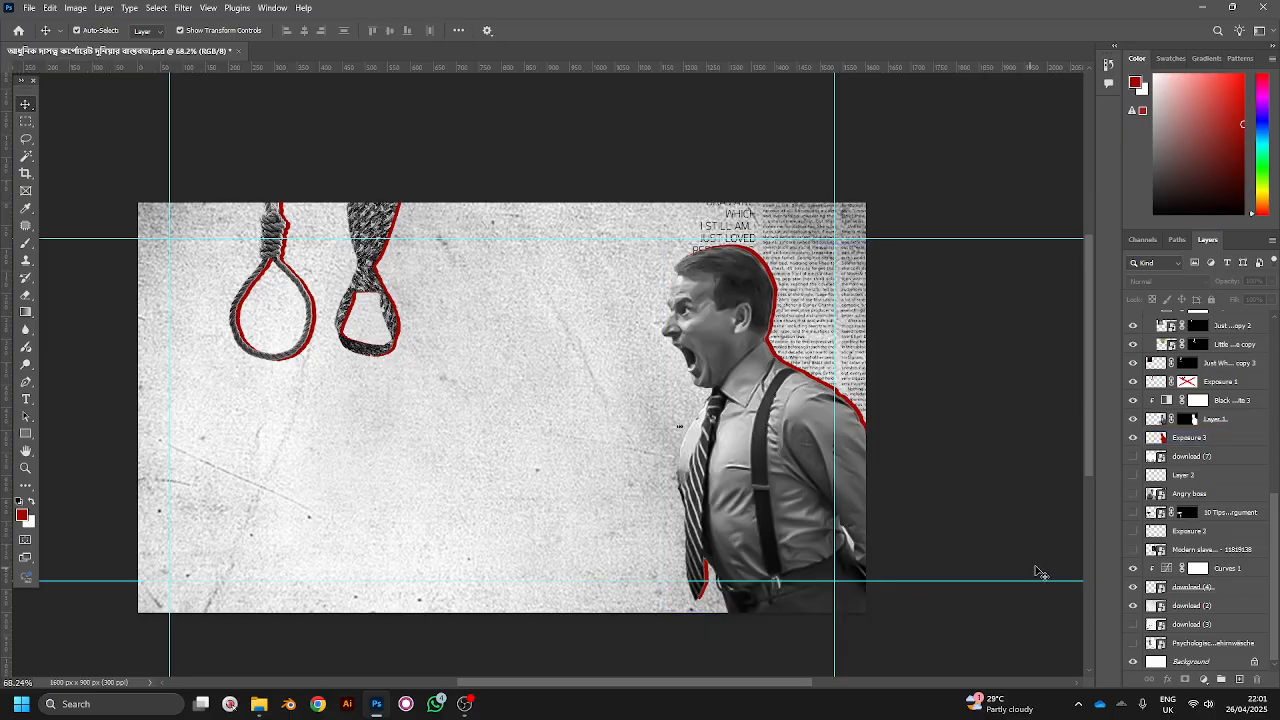
Step: Move the newspaper text layer onto the open texture area and return it behind the shouting man
left_click(1145, 585)
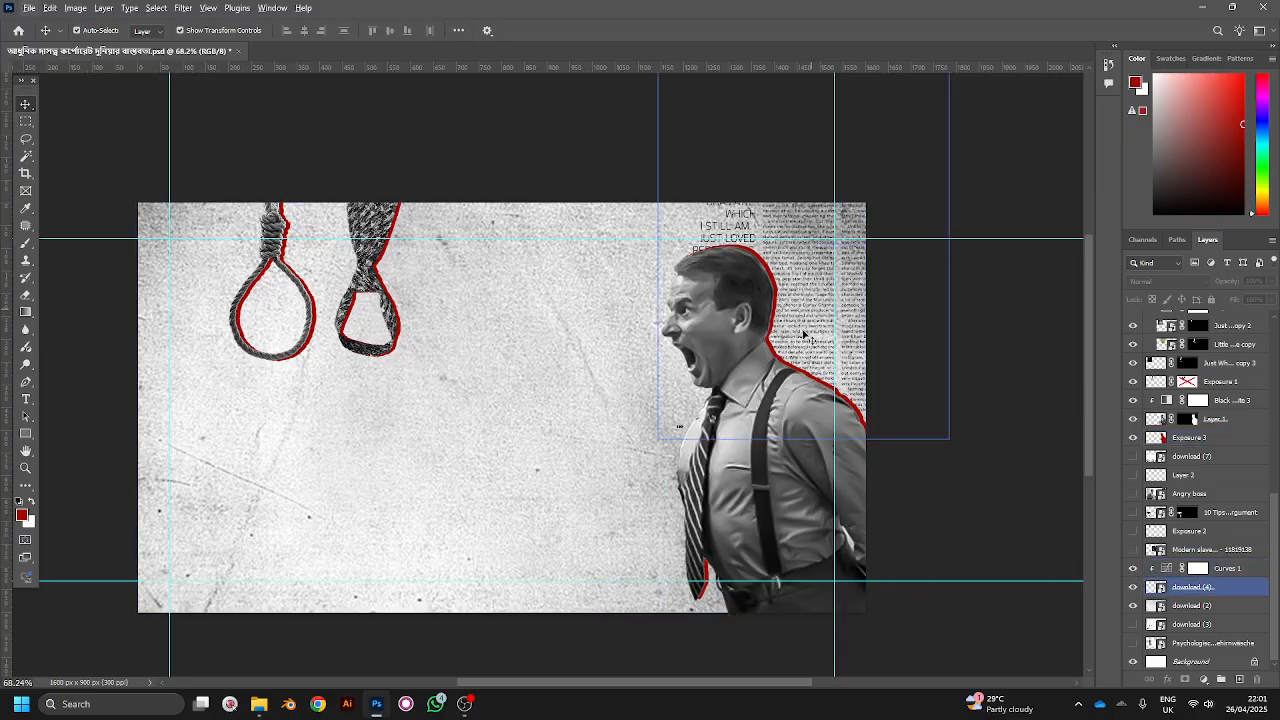
left_click_drag(815, 320, 467, 460)
left_click_drag(593, 439, 943, 289)
left_click(1141, 570)
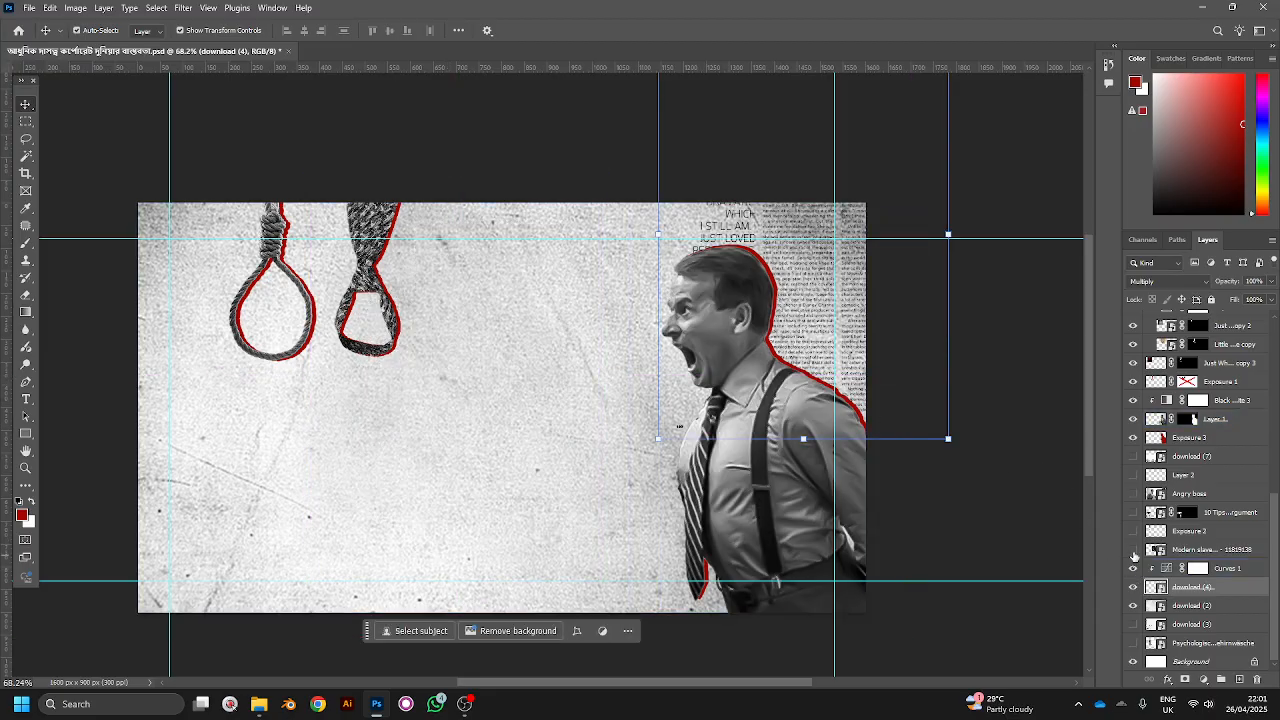
Step: Show the Modern slavery stock photo layer and examine its rope noose and necktie noose up close
left_click(1134, 552)
left_click(1134, 552)
left_click(1134, 552)
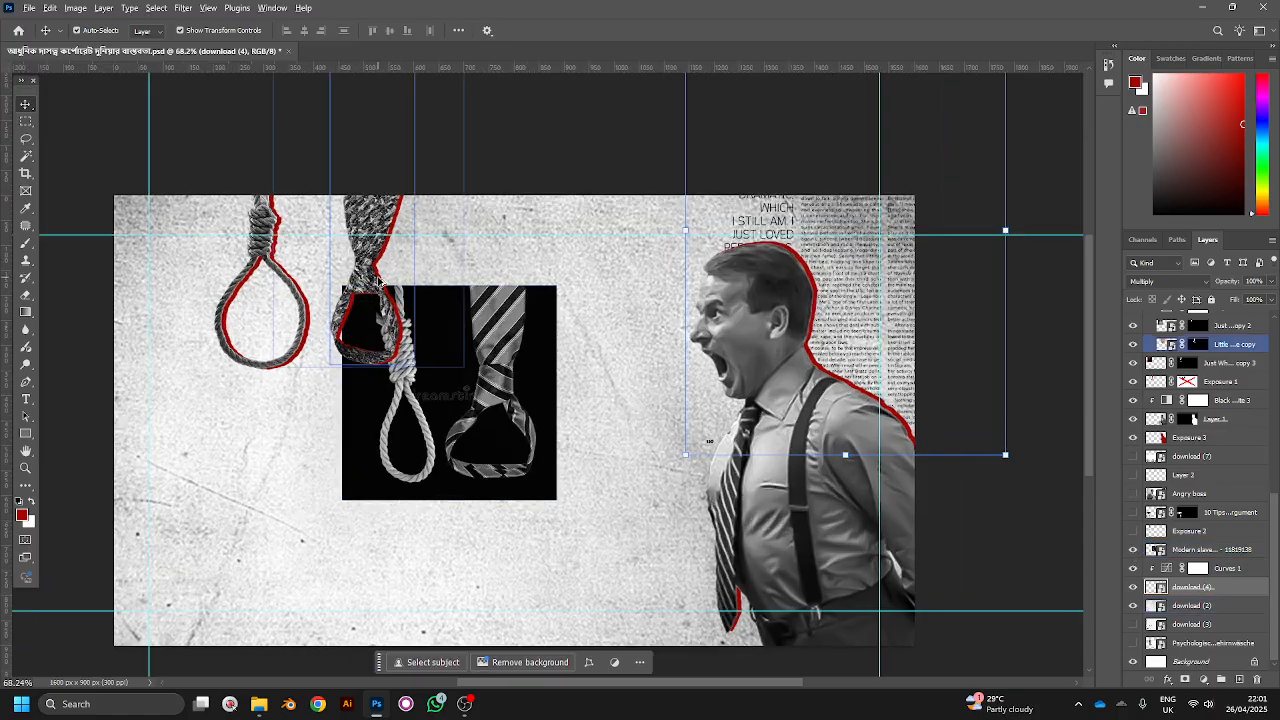
scroll(380, 278, "up", 3)
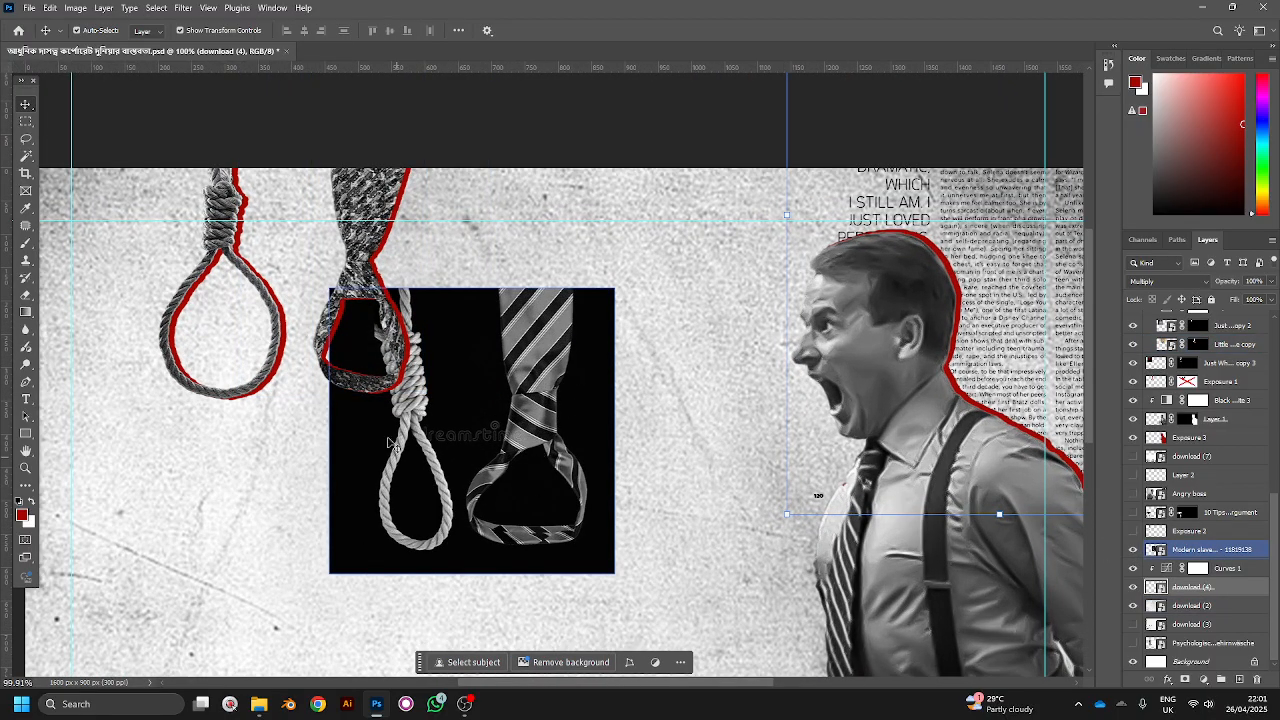
scroll(512, 409, "down", 3)
scroll(476, 428, "up", 3)
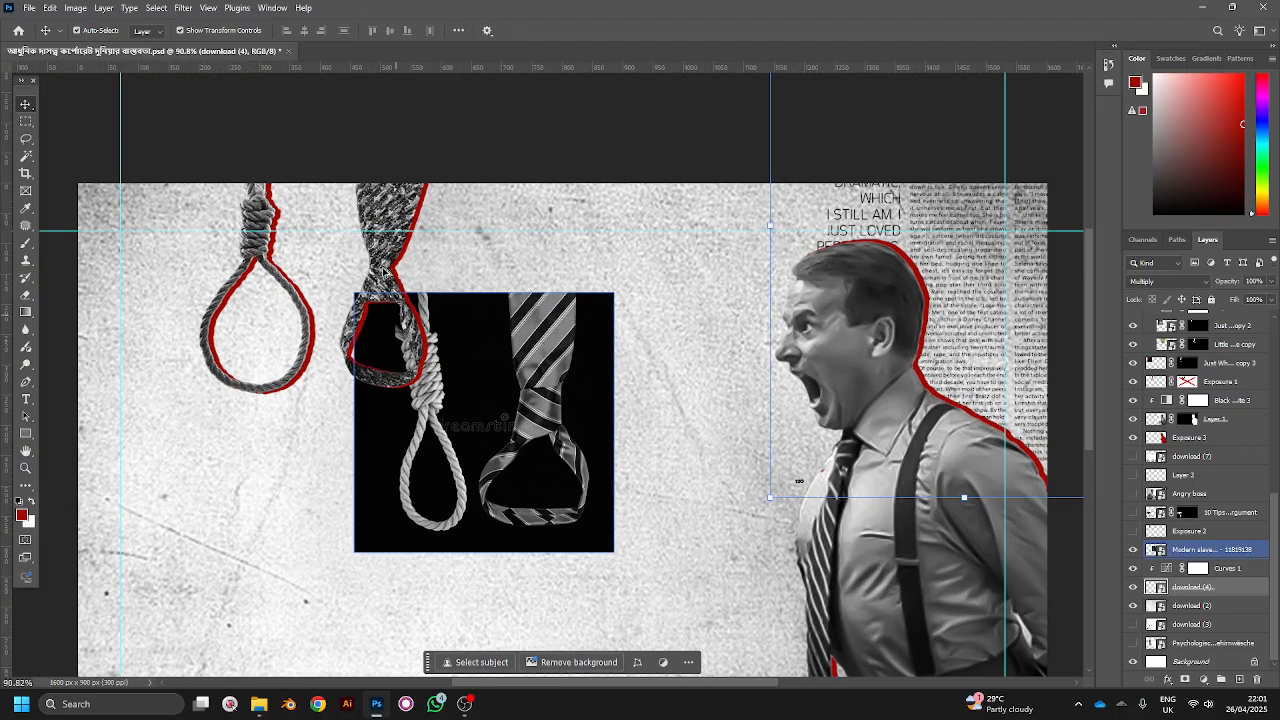
scroll(330, 192, "up", 1)
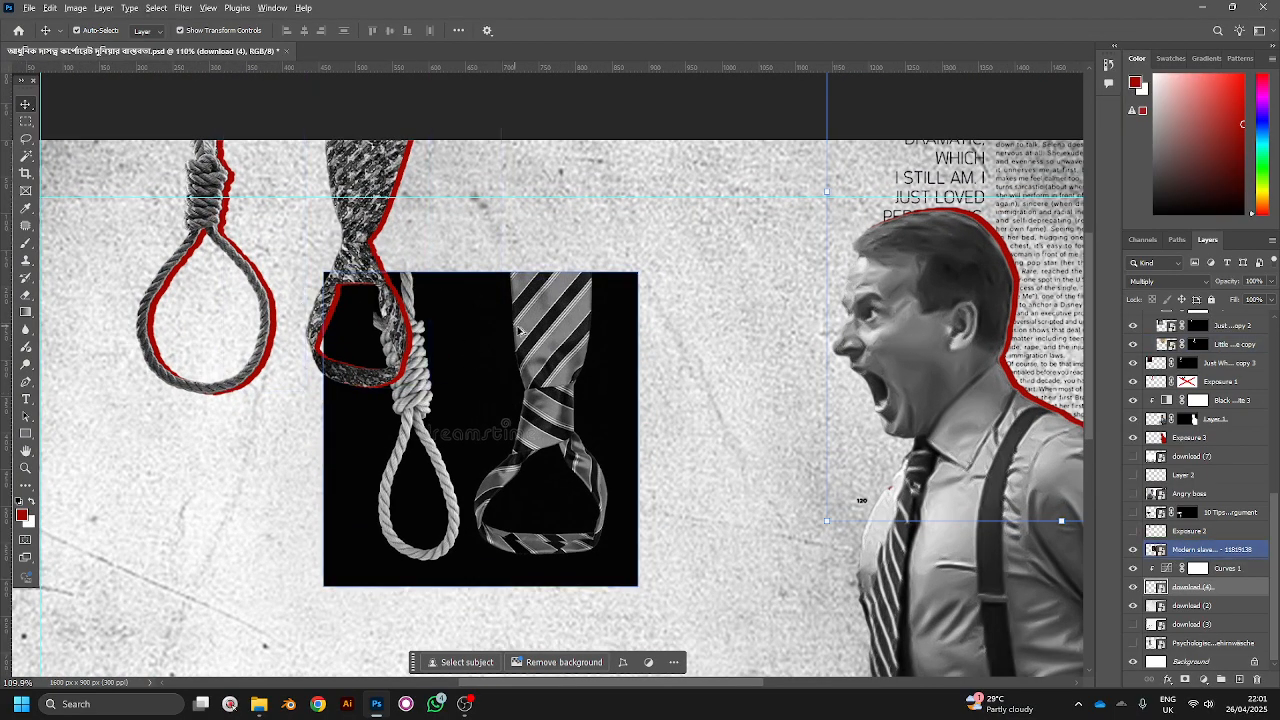
scroll(557, 334, "up", 3)
scroll(608, 407, "down", 2)
scroll(608, 407, "down", 1)
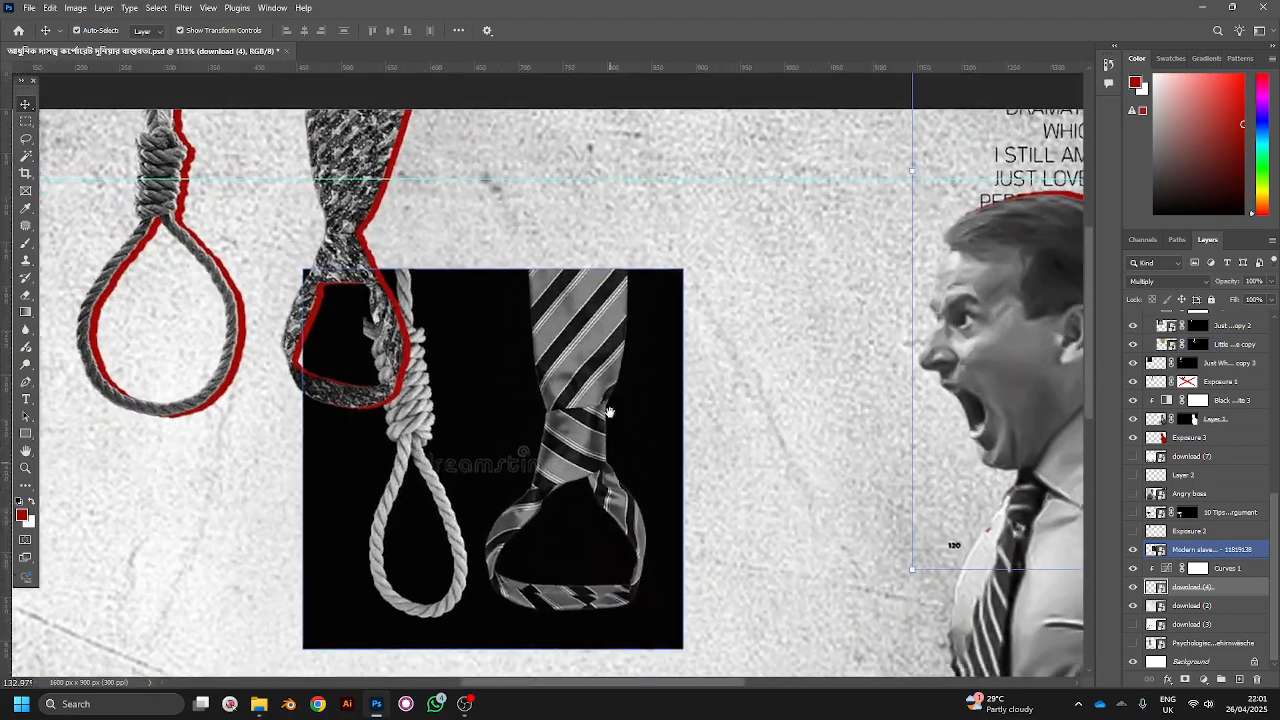
scroll(580, 409, "up", 1)
scroll(562, 391, "down", 2)
scroll(562, 391, "down", 3)
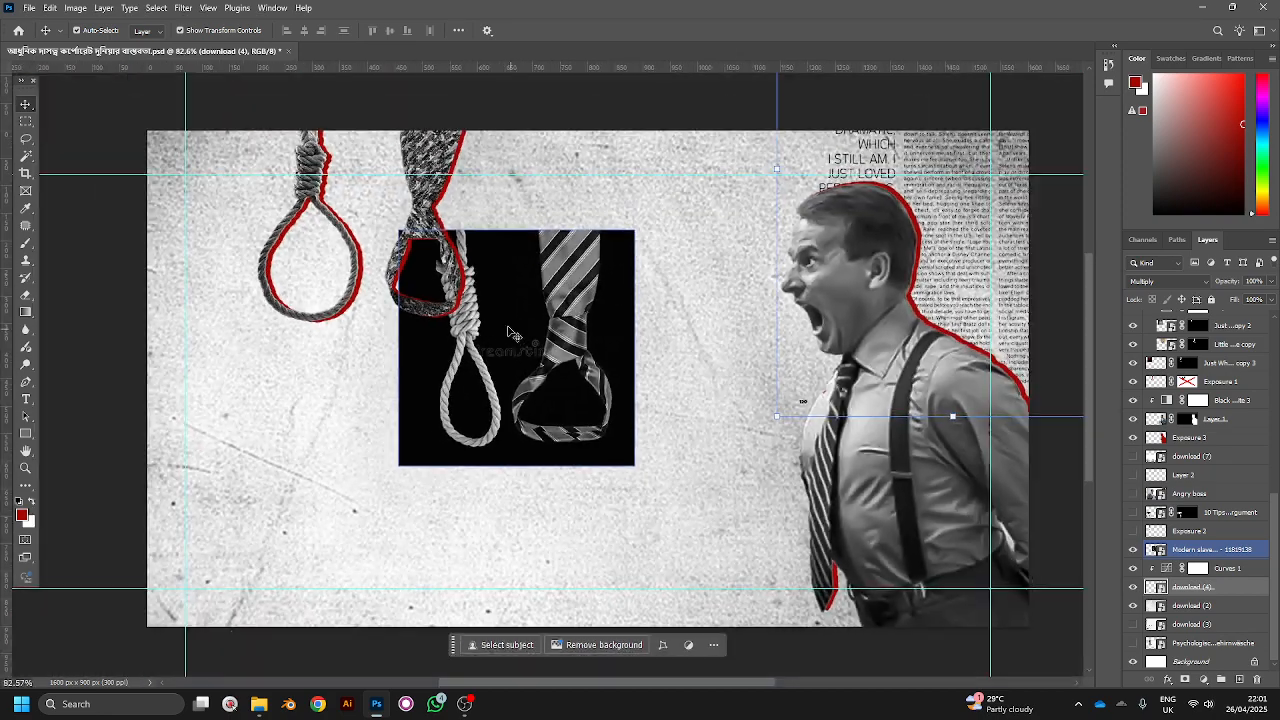
Step: Move the stock photo clear of the tie noose, compare it with the finished nooses, and hide its layer
left_click_drag(562, 391, 606, 428)
scroll(604, 430, "up", 4)
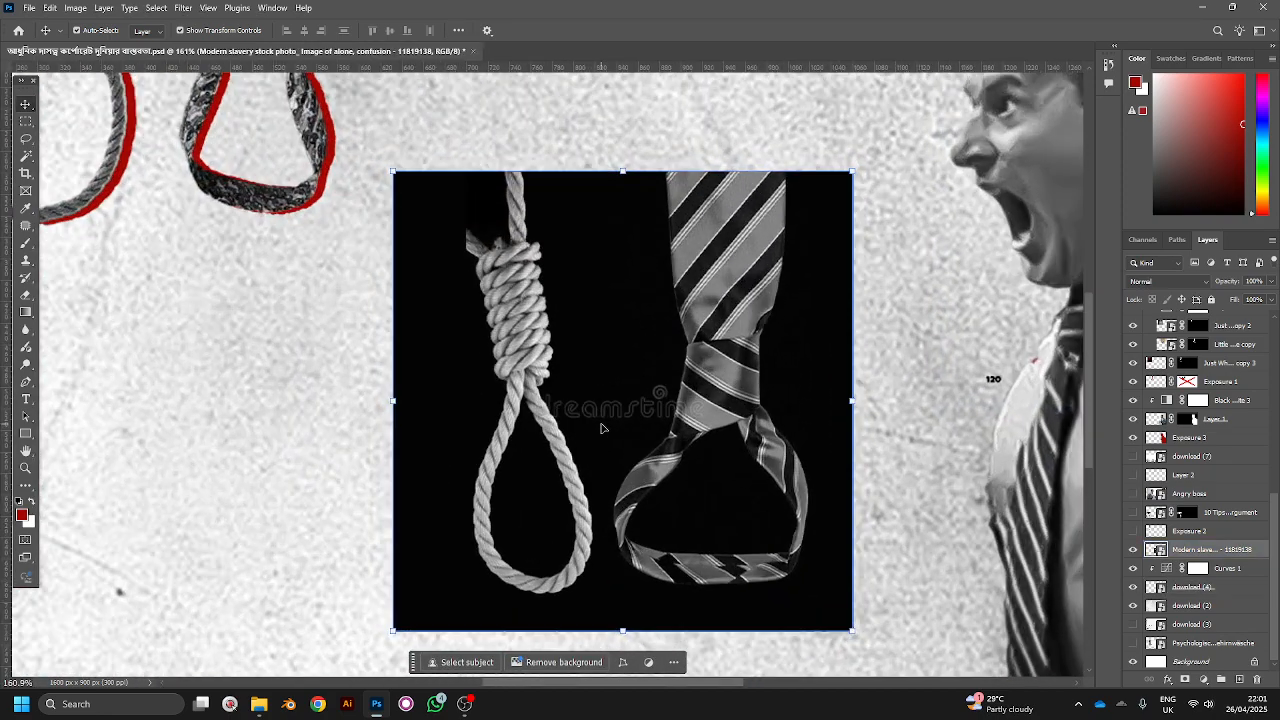
scroll(602, 428, "down", 3)
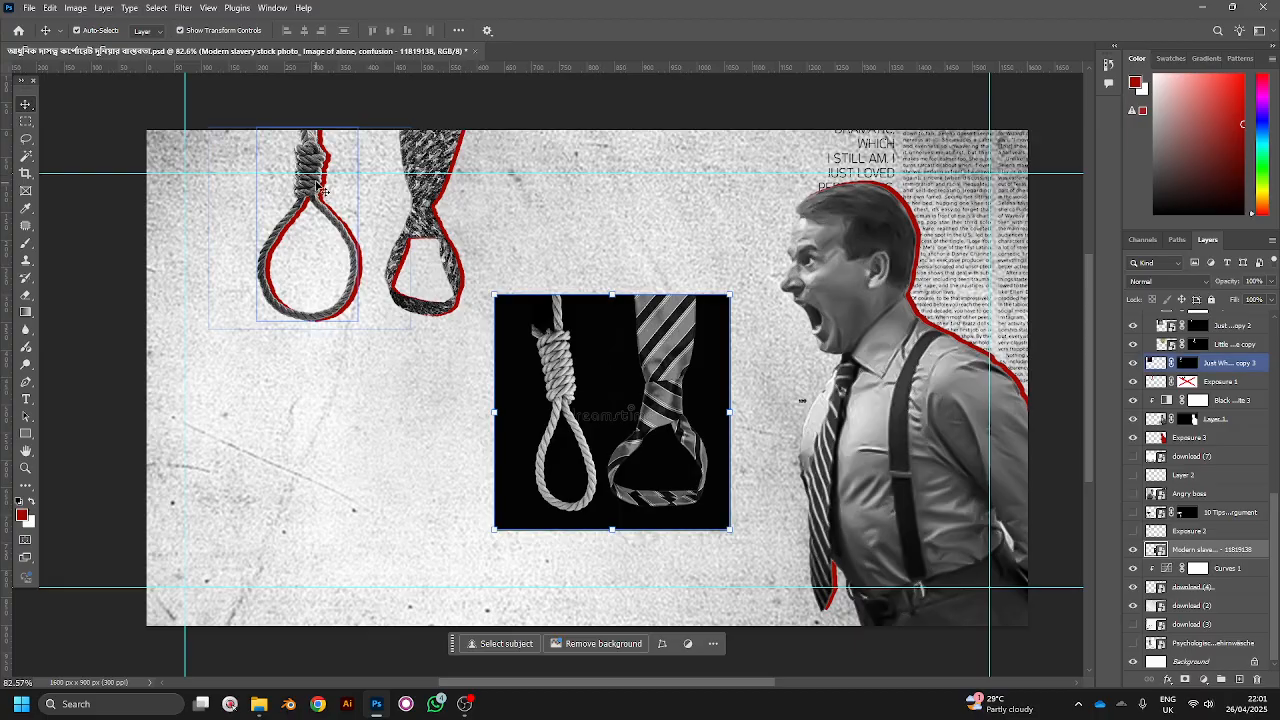
left_click(655, 400)
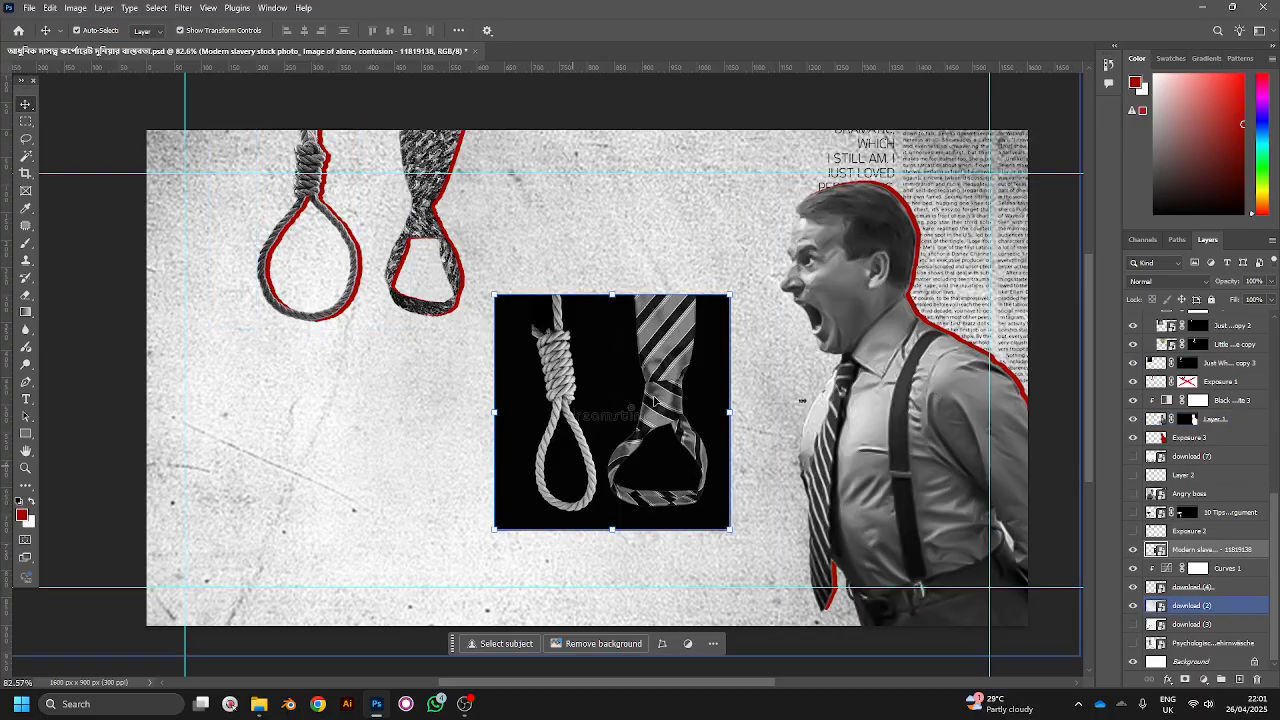
scroll(553, 372, "up", 4)
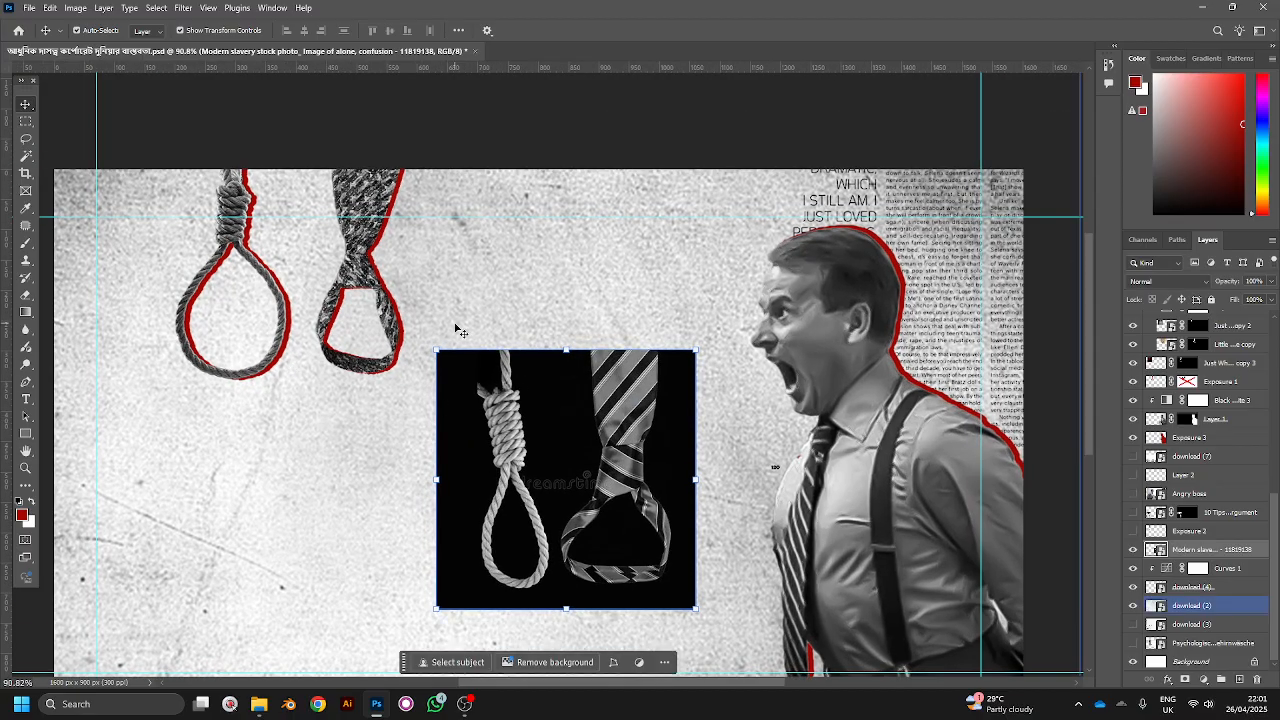
scroll(636, 330, "down", 2)
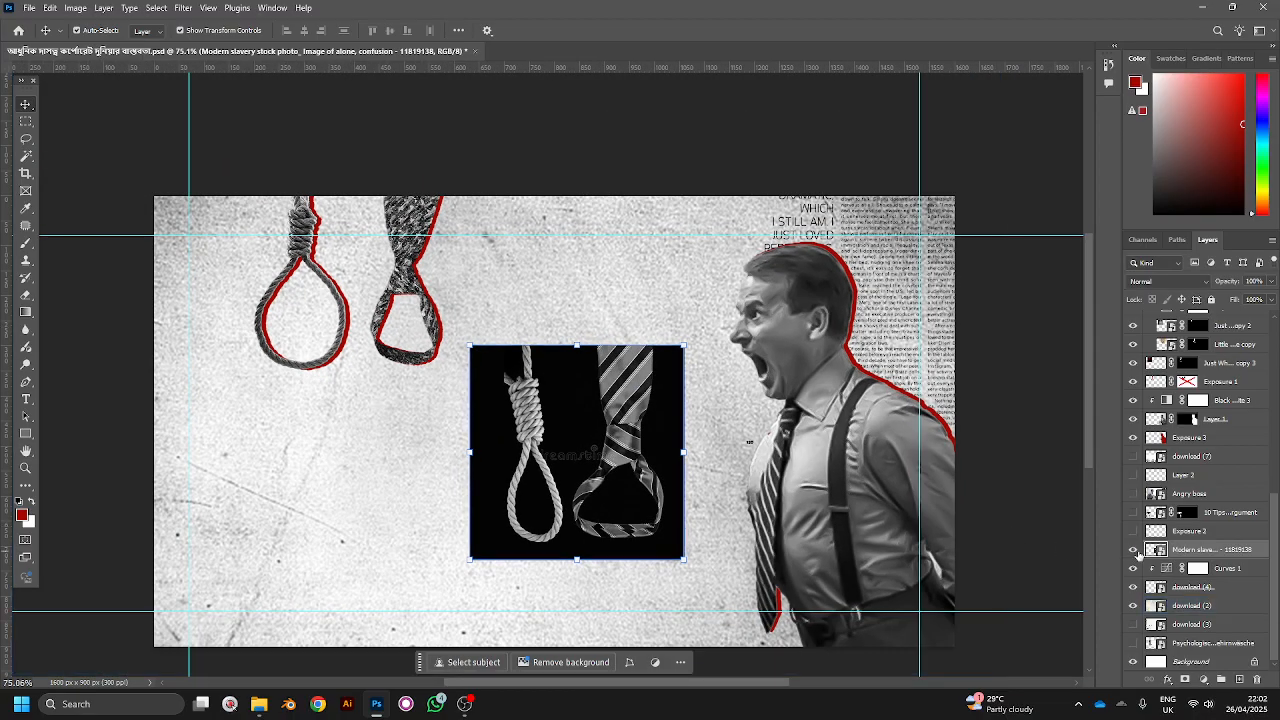
left_click(1134, 550)
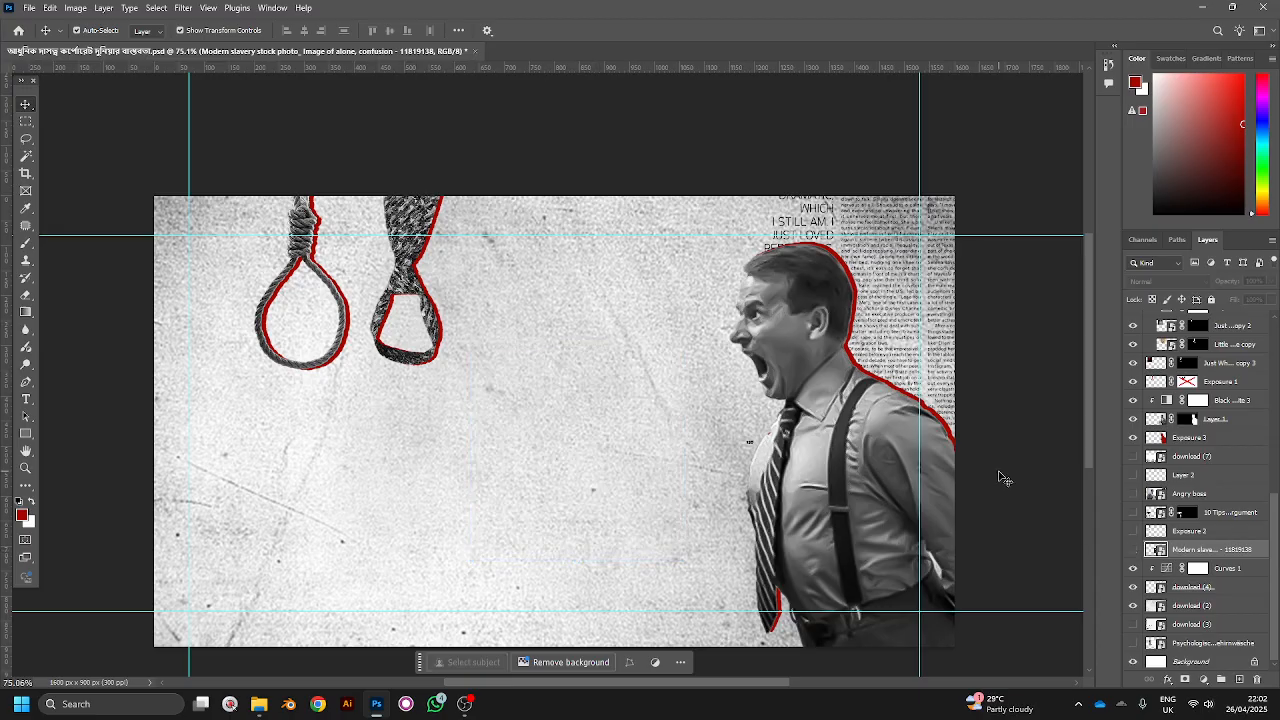
Step: Preview the Exposure layer above the stock photo and the 10 Tips To Win An Argument puppet-hand layer, hiding both again
left_click(1134, 534)
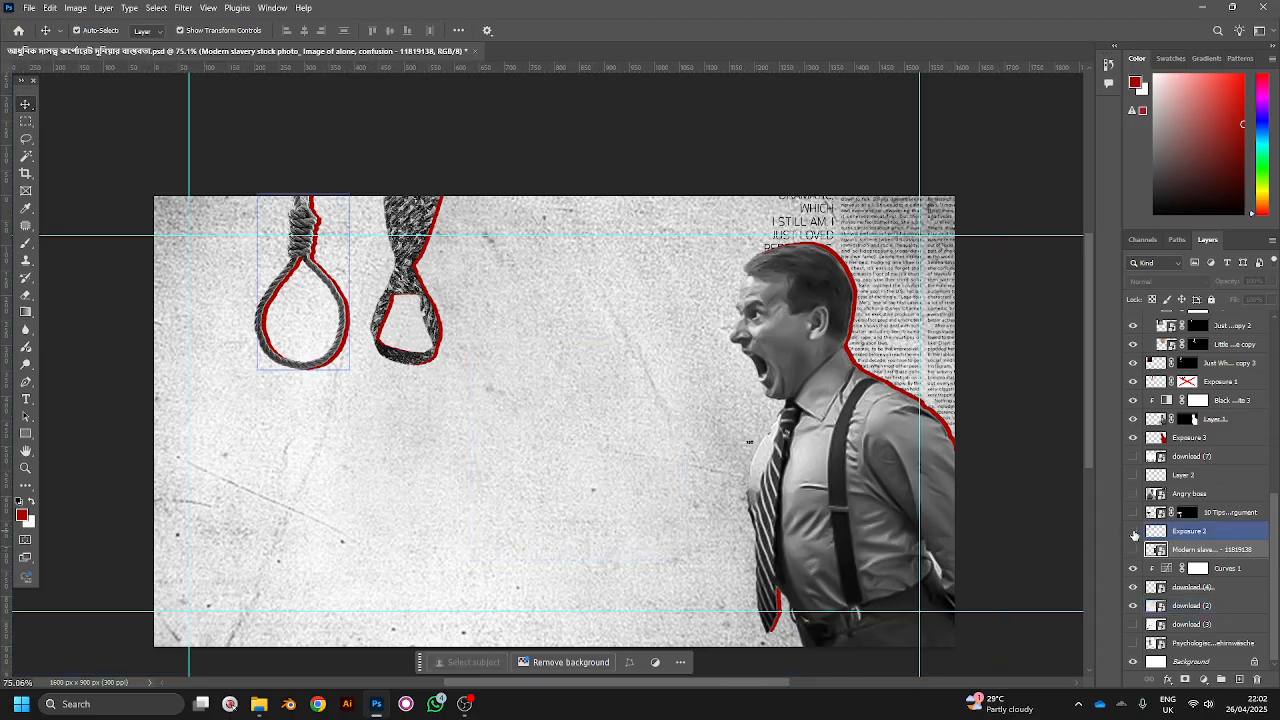
left_click(1134, 532)
left_click(1133, 514)
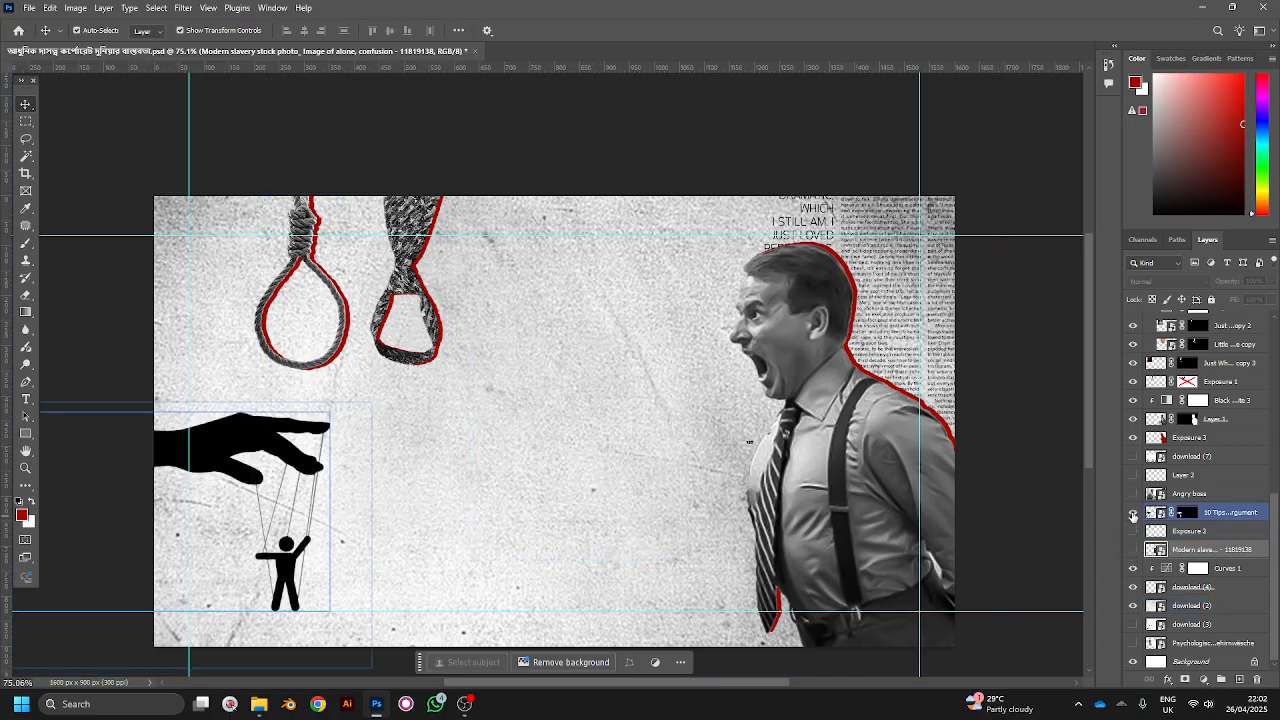
scroll(420, 450, "down", 3)
left_click(304, 507)
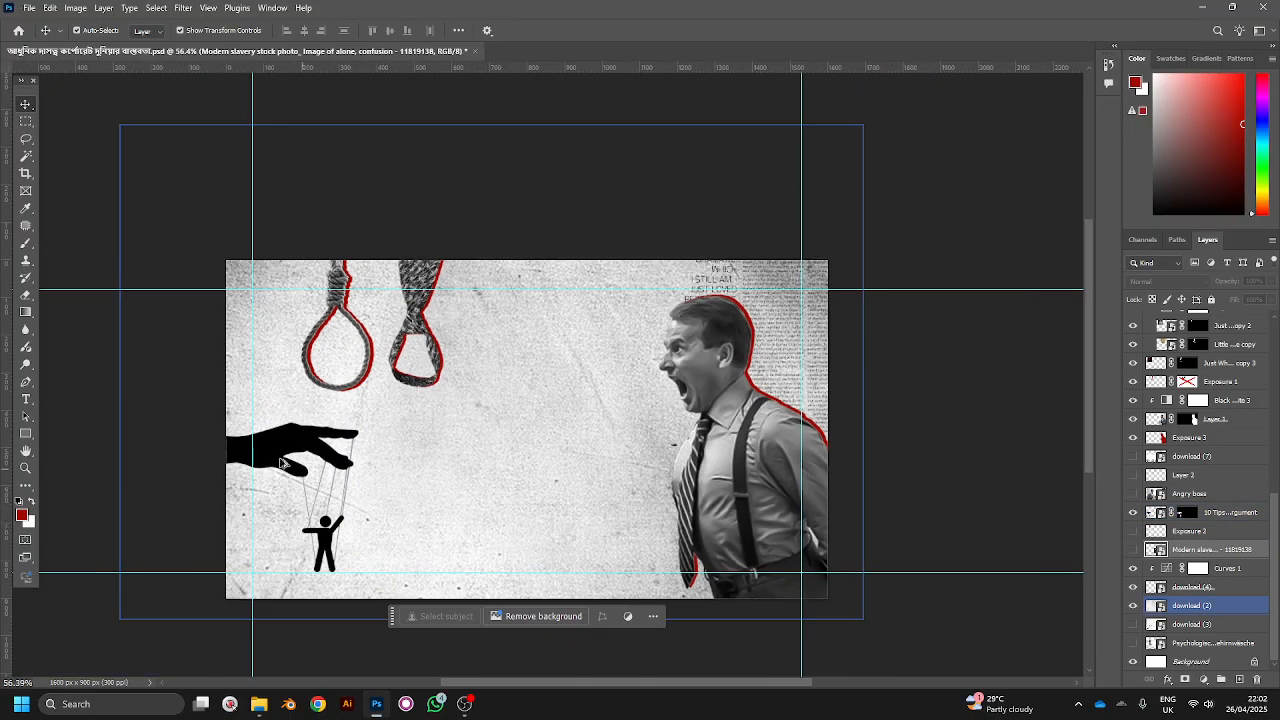
scroll(282, 463, "up", 2)
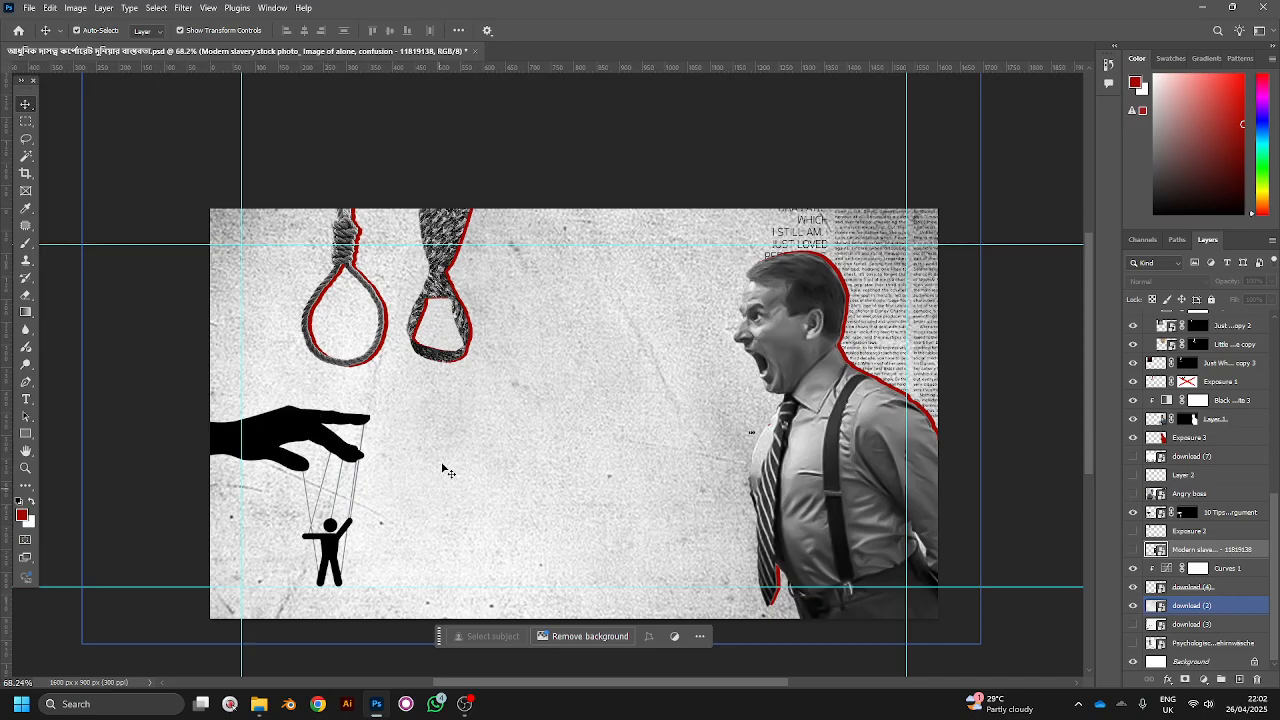
left_click(268, 434)
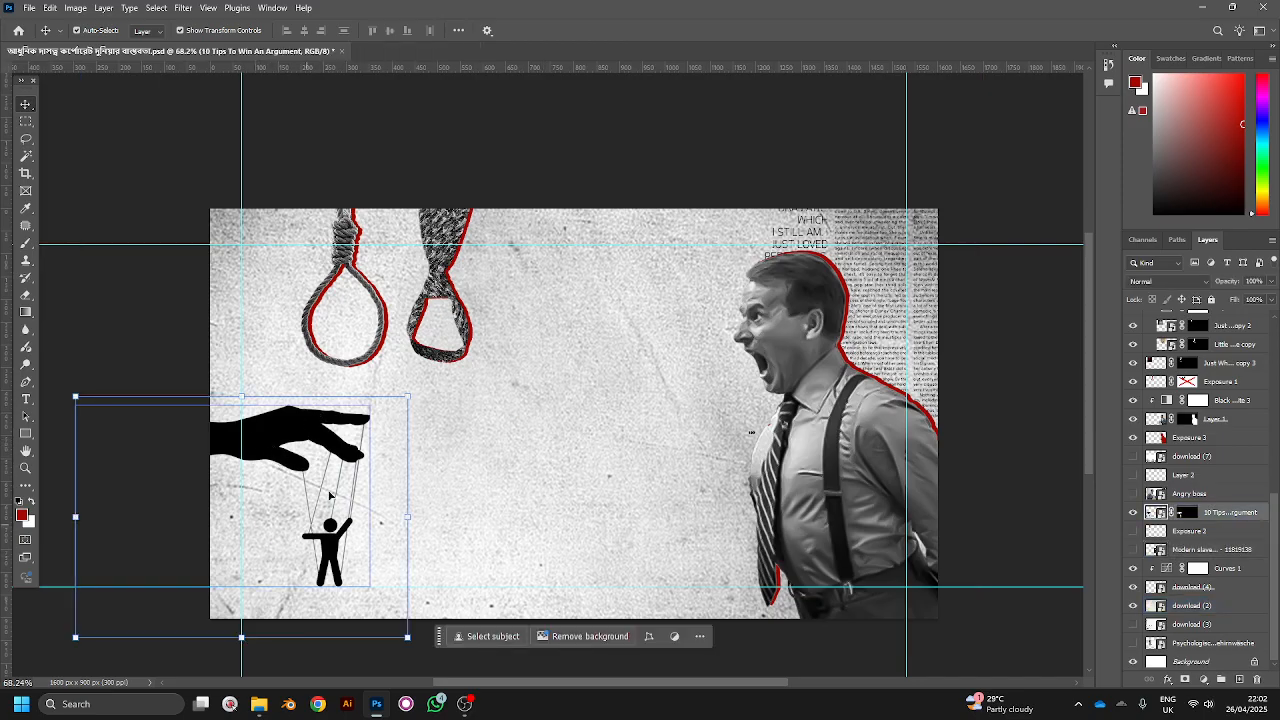
left_click(1132, 513)
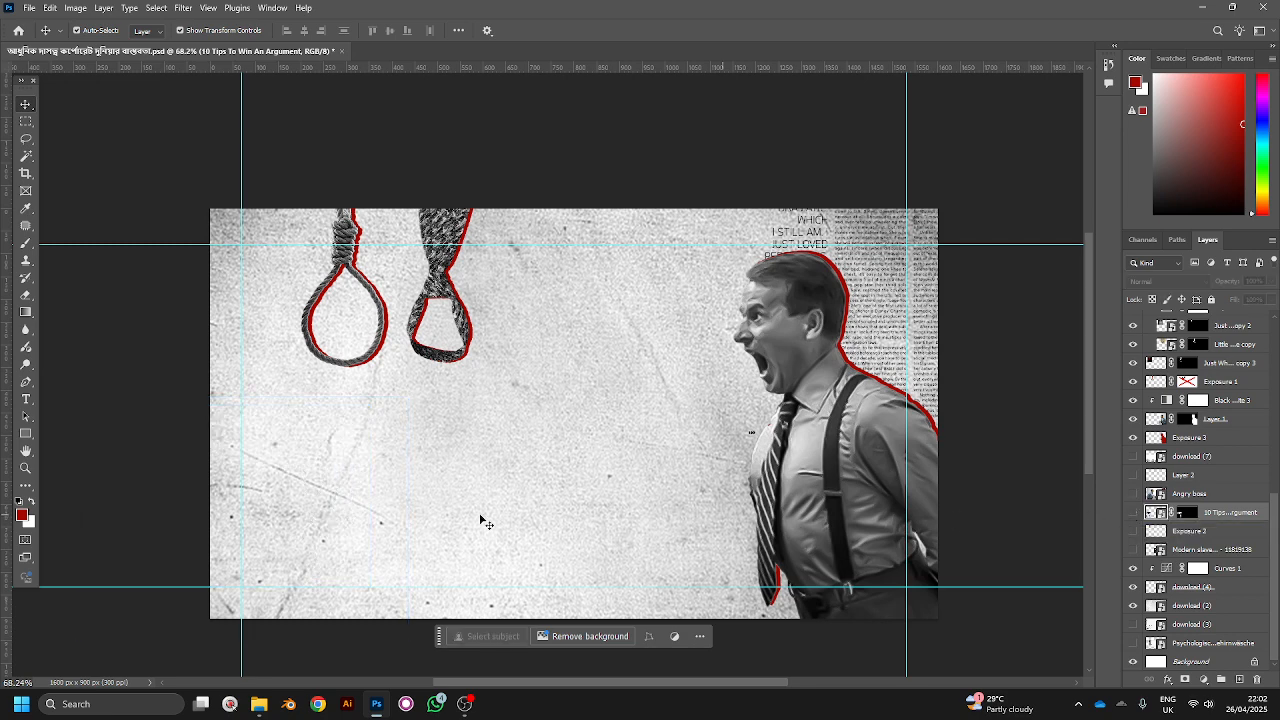
Step: Toggle the Angry boss layer and the puppet-hand layer on and off for another preview
left_click(1133, 495)
left_click(1133, 495)
left_click(1133, 511)
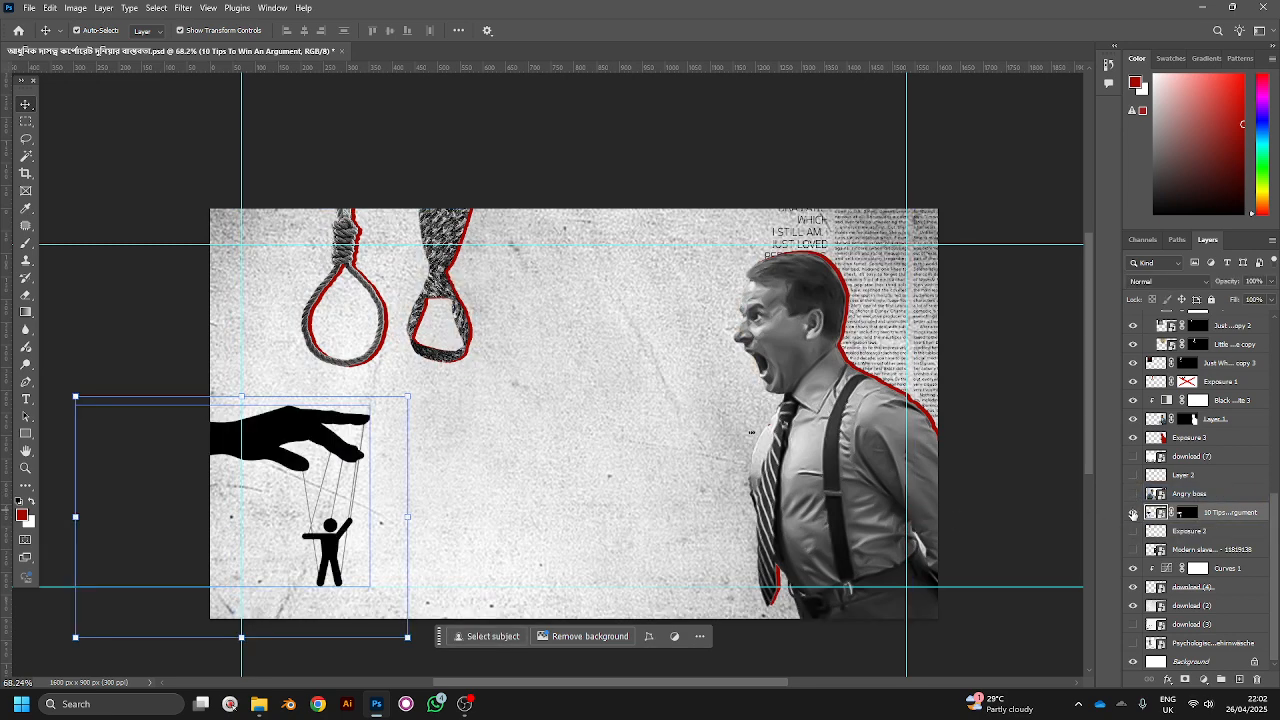
left_click(1133, 511)
Step: Show Layer 3 with the red devil horns and shout lines around the man's head
left_click(1133, 475)
left_click(1139, 477)
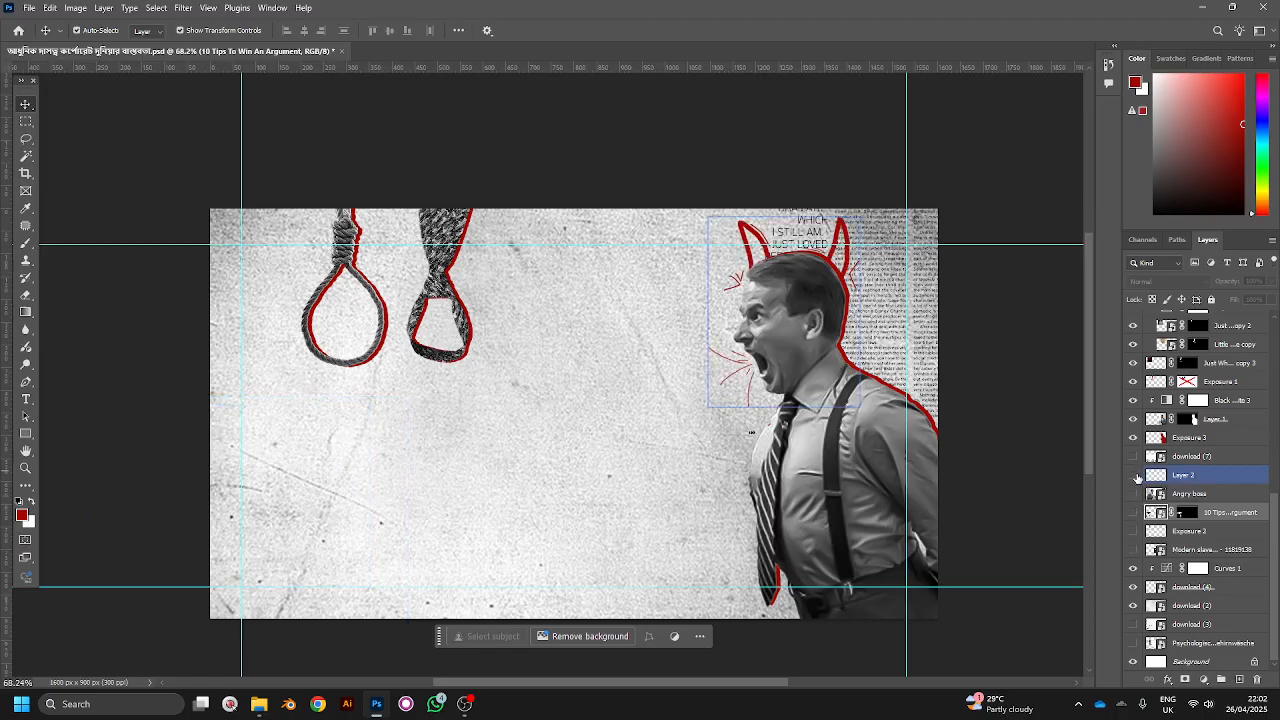
left_click(1133, 475)
left_click(1133, 475)
scroll(782, 404, "up", 3)
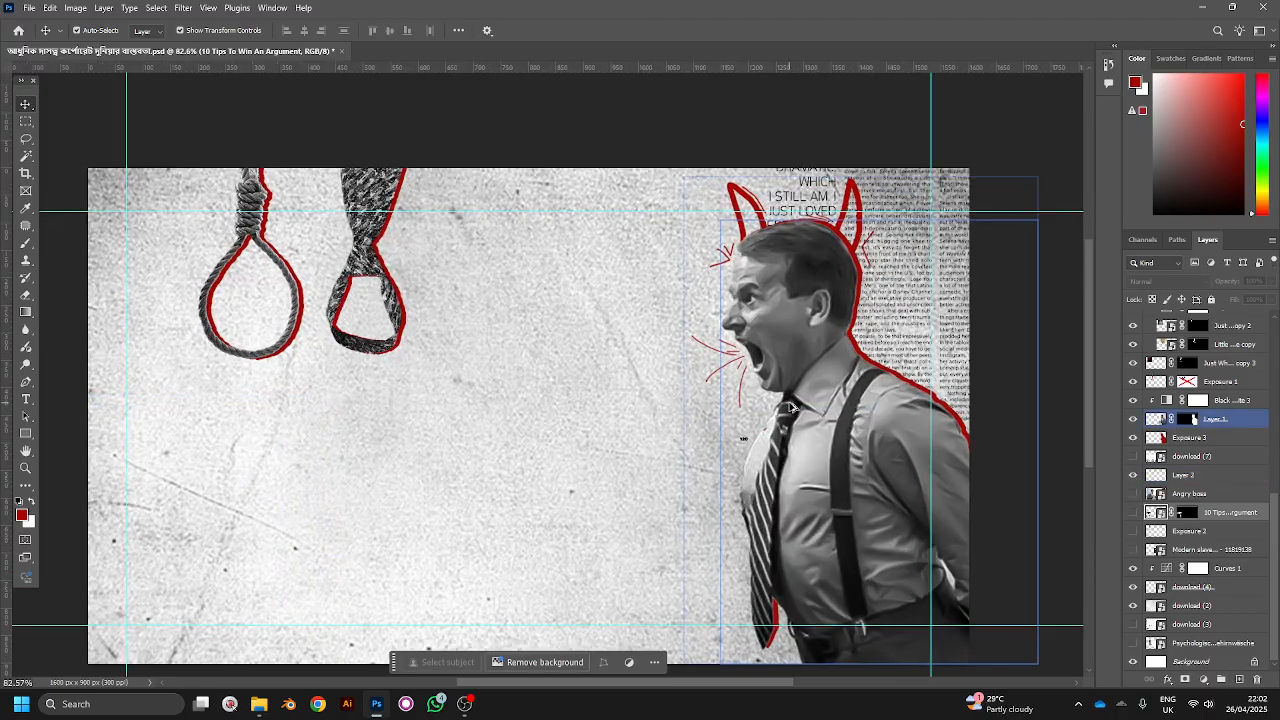
scroll(782, 404, "right", 5)
Step: Toggle the Exposure 3 layer off and on to compare the shouting man with and without his red outline
left_click(1134, 439)
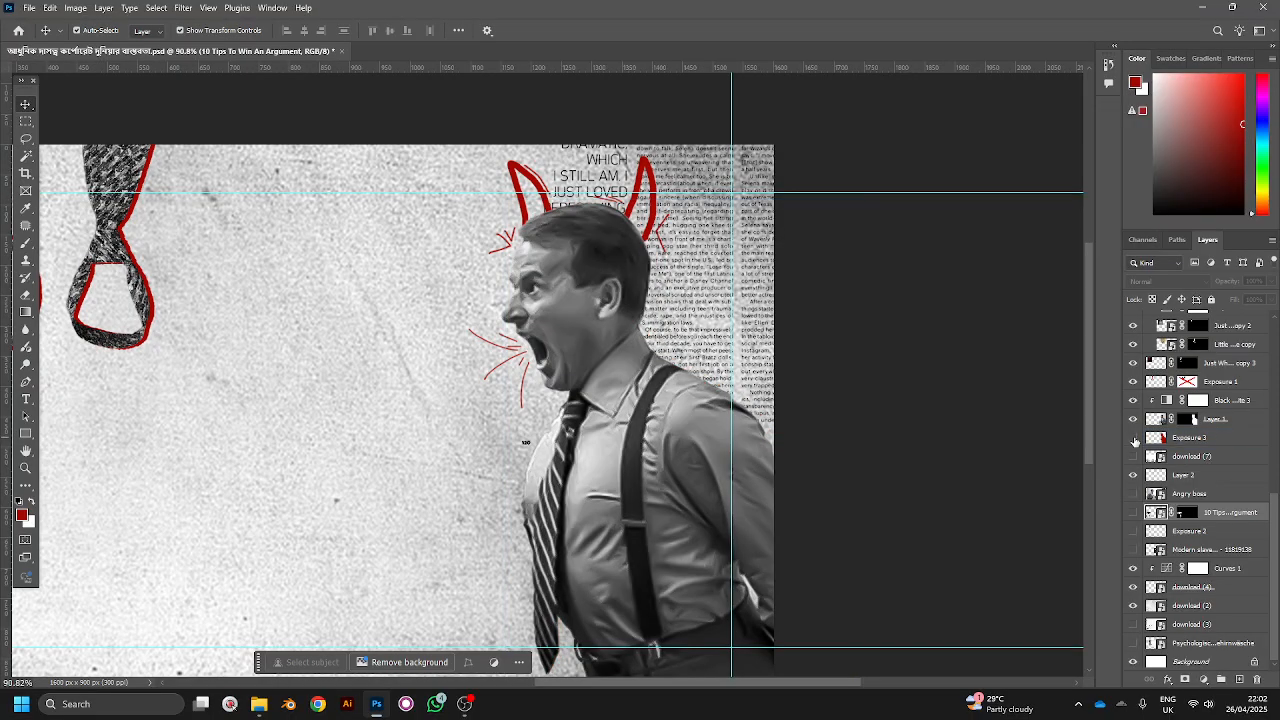
left_click(1134, 439)
left_click(1134, 439)
left_click(1134, 439)
left_click(1135, 568)
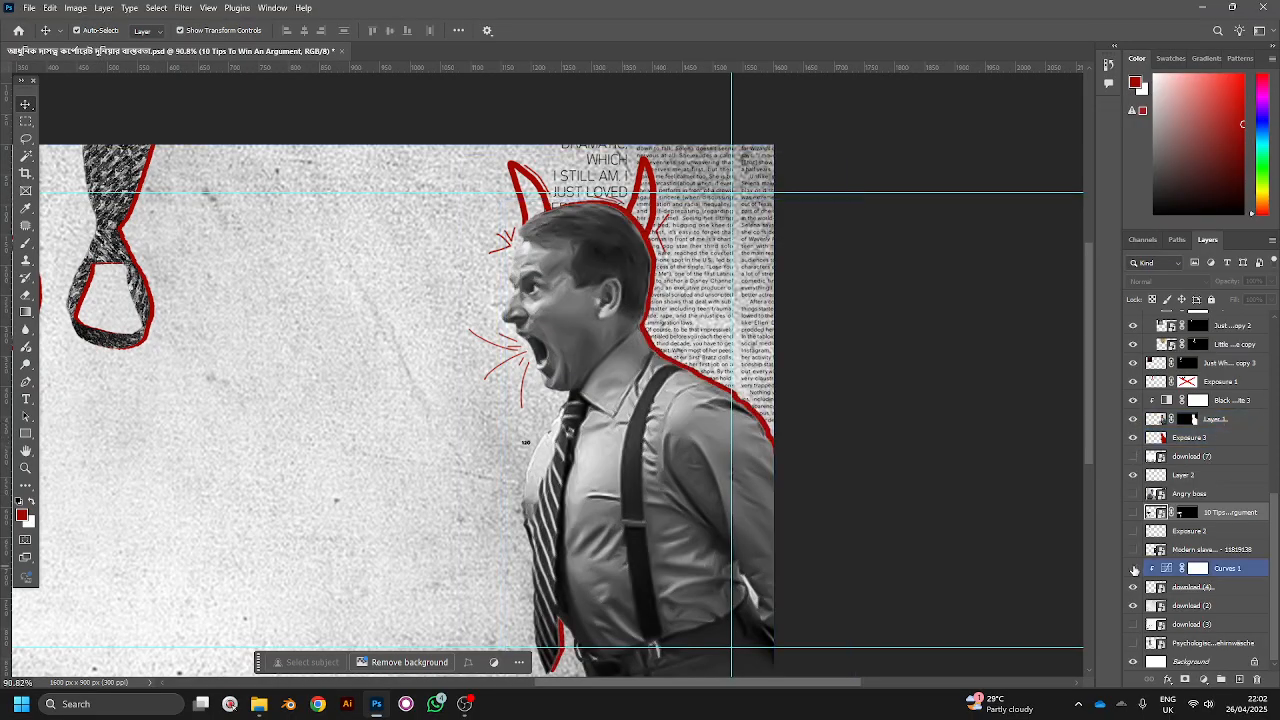
left_click(1134, 514)
left_click(1134, 514)
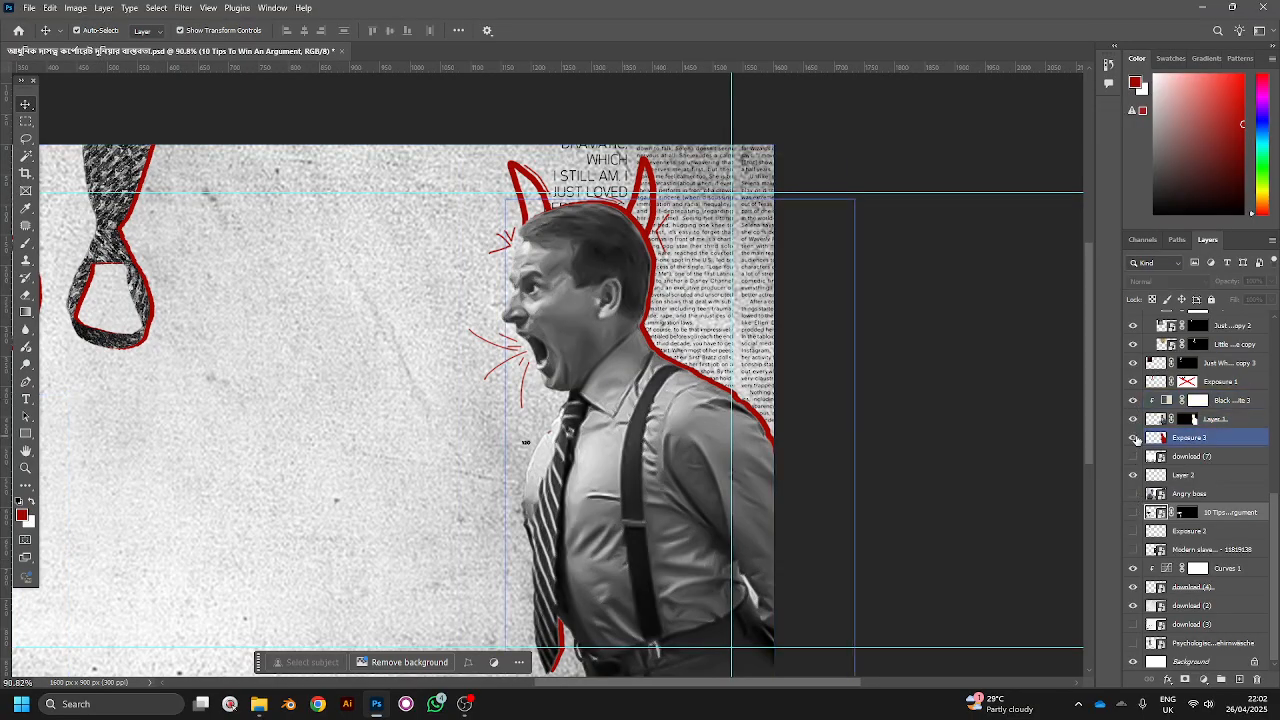
left_click(1134, 439)
left_click(1134, 439)
Step: Preview the download (7) skyline and the noose stock photo, hide both again, and show the Exposure layer above the stock photo
left_click(1133, 469)
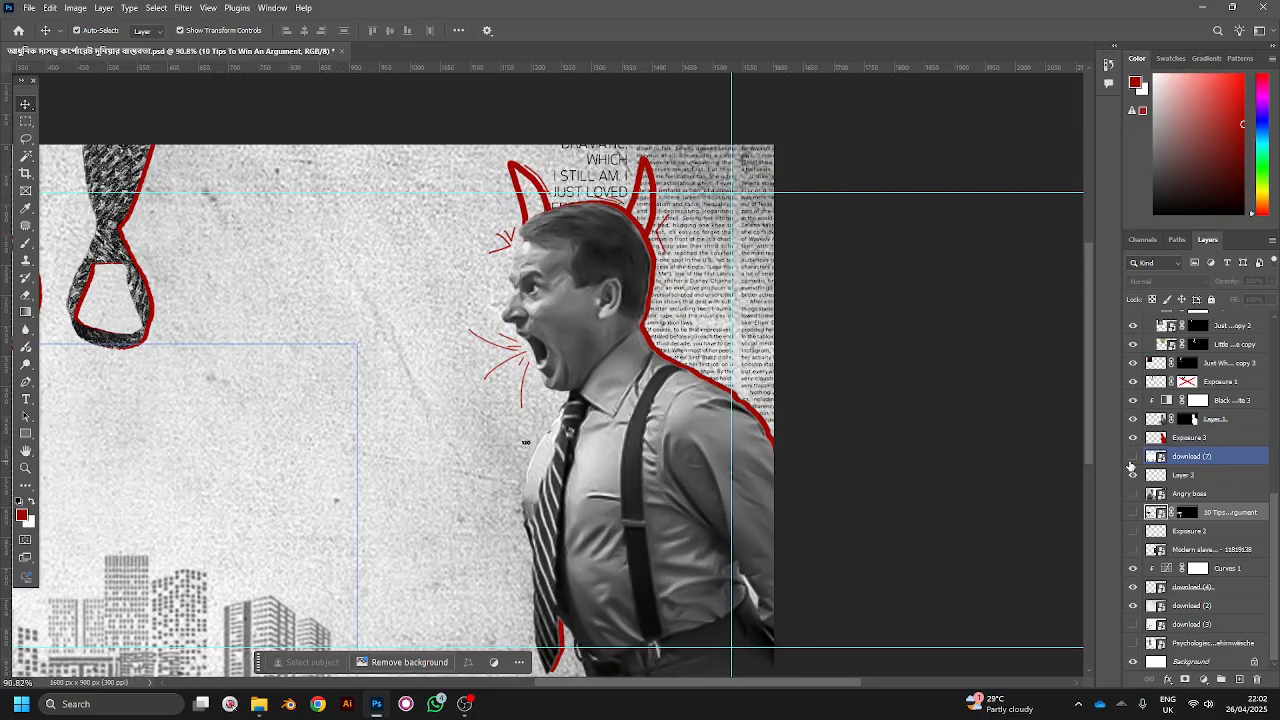
left_click(1133, 474)
left_click(1133, 553)
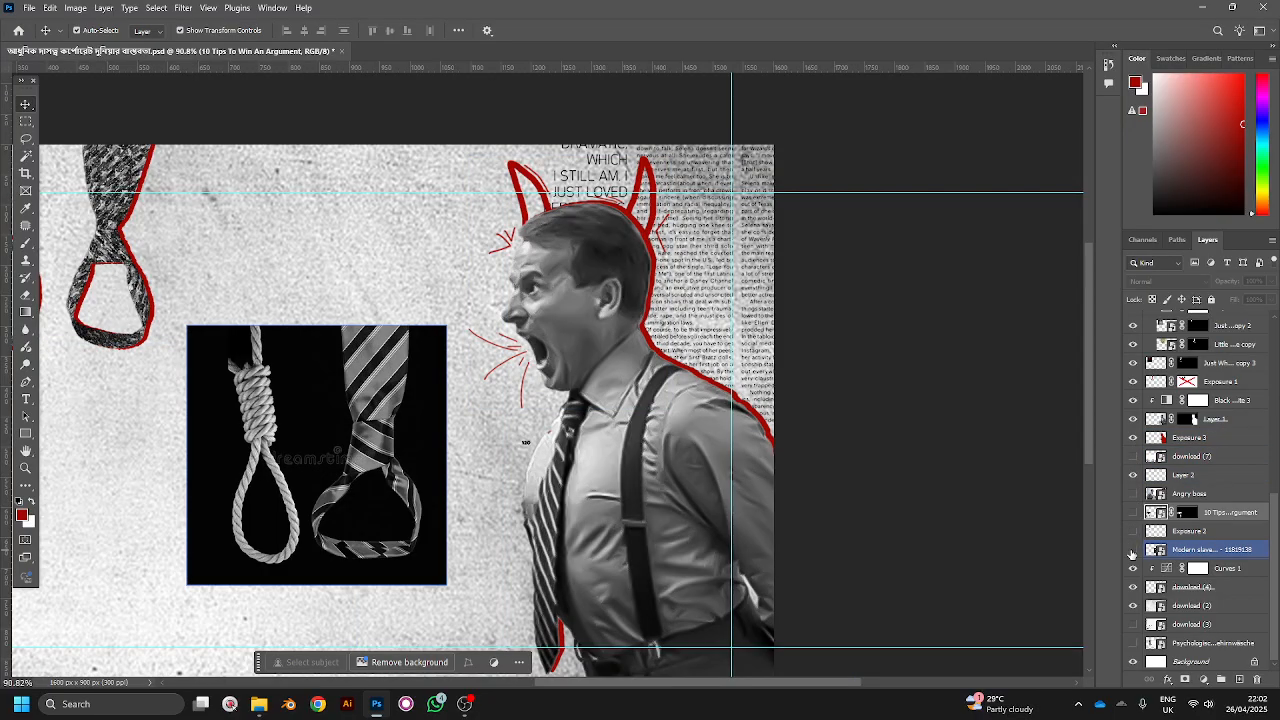
left_click(1133, 553)
left_click(1133, 534)
scroll(806, 411, "down", 3)
scroll(806, 411, "up", 2)
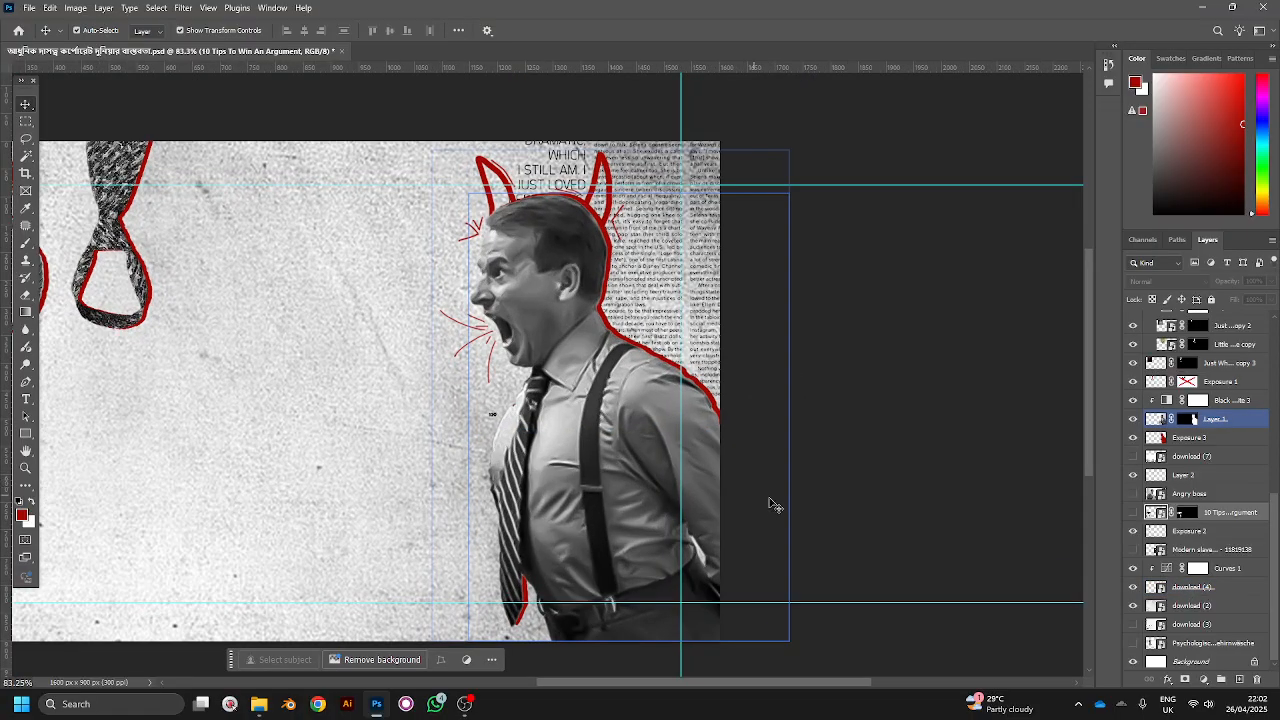
Step: Activate the Brush tool, make Layer 2 with the red horns the active layer, and shrink the brush
key("alt+bracketleft")
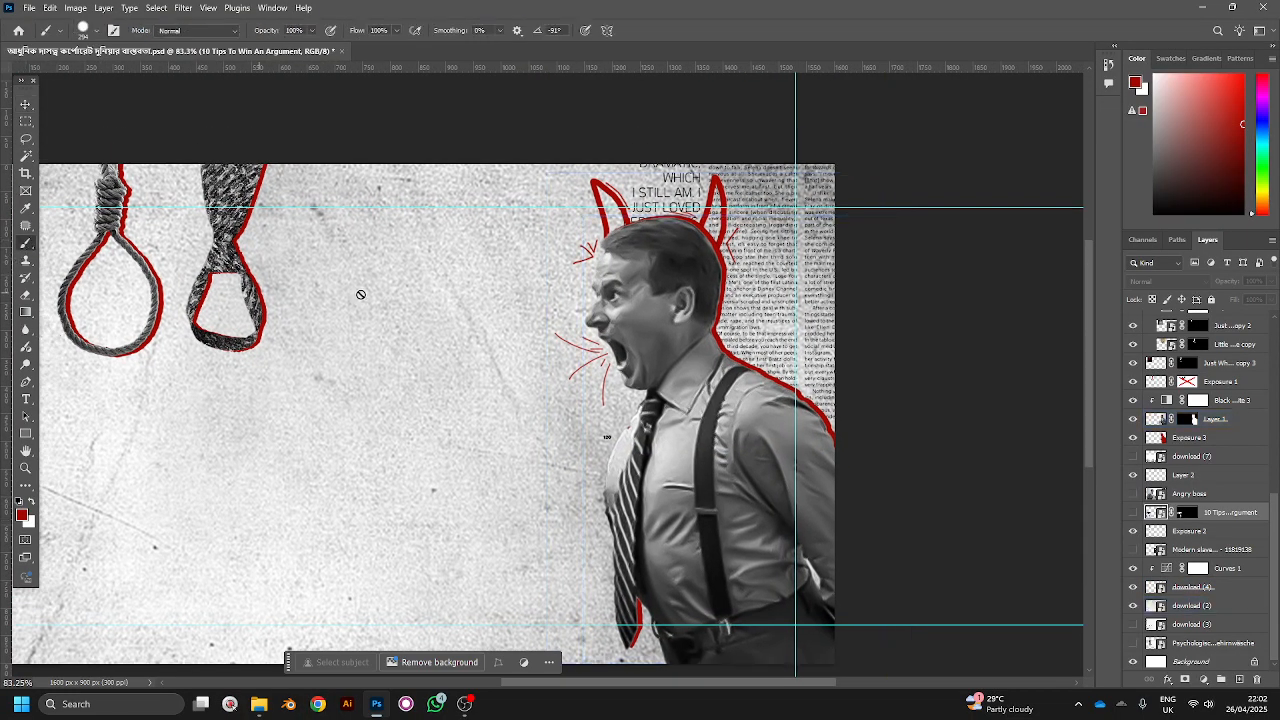
left_click(26, 243)
scroll(586, 332, "up", 2)
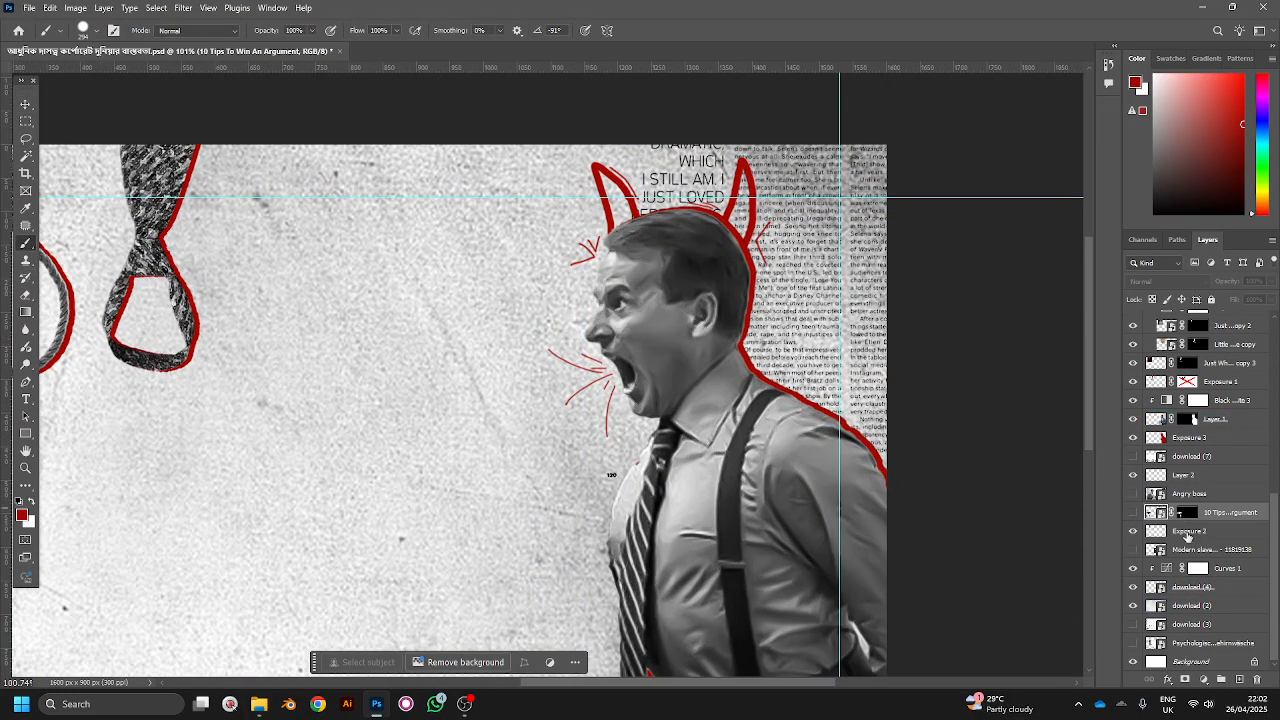
key("alt+bracketright")
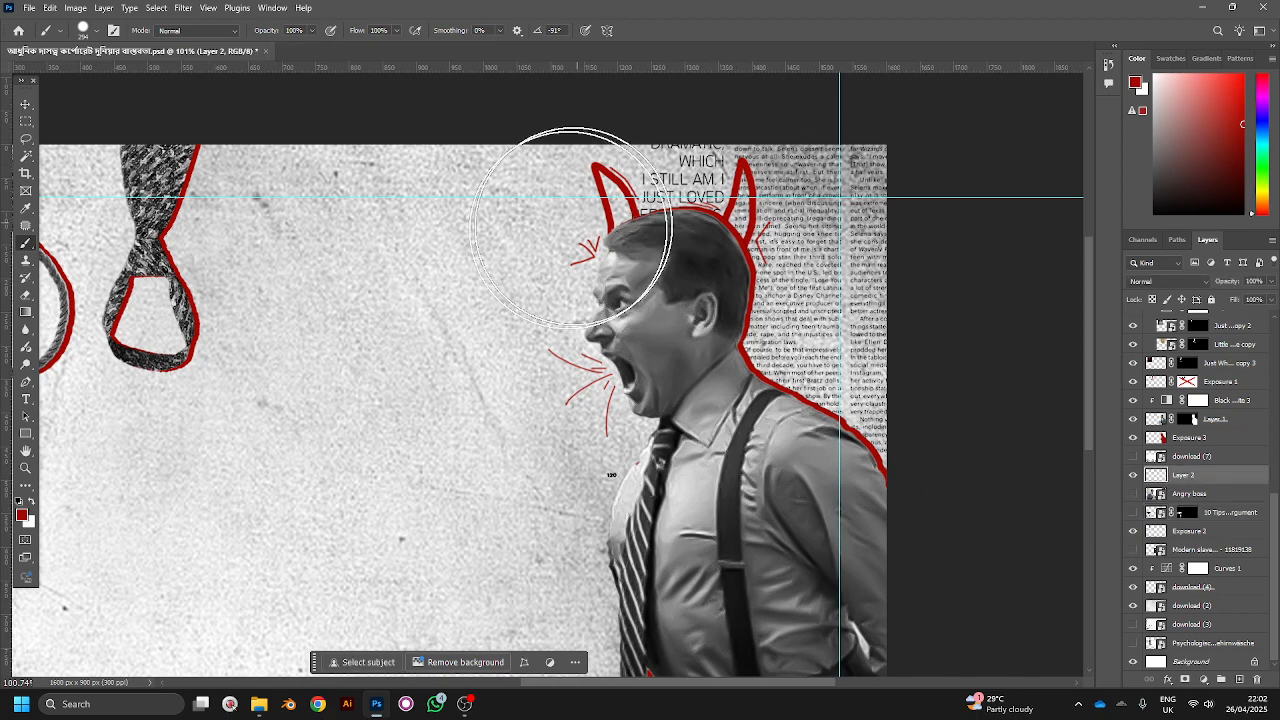
left_click_drag(479, 302, 398, 307)
scroll(548, 248, "up", 4)
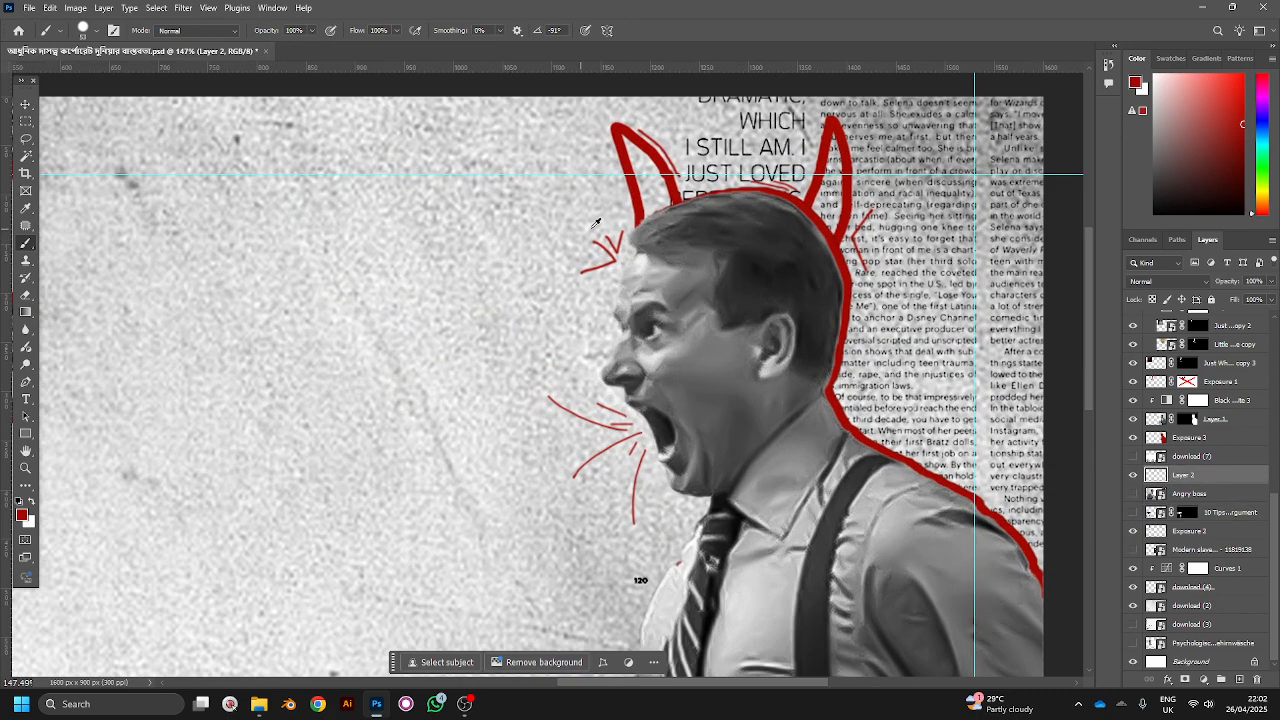
Step: Look over the horns and shout lines around the man's head and reduce the brush diameter to 12 px
scroll(640, 430, "down", 6)
scroll(655, 368, "up", 5)
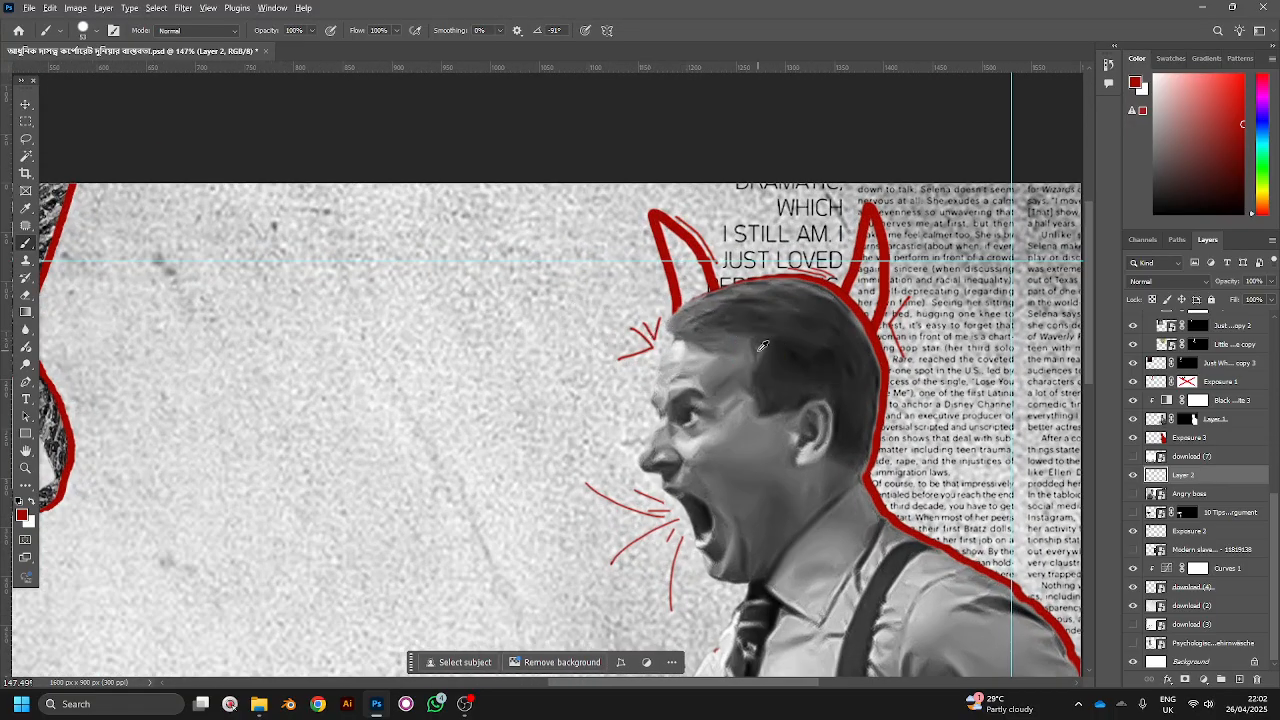
left_click_drag(756, 351, 741, 351)
scroll(760, 350, "down", 3)
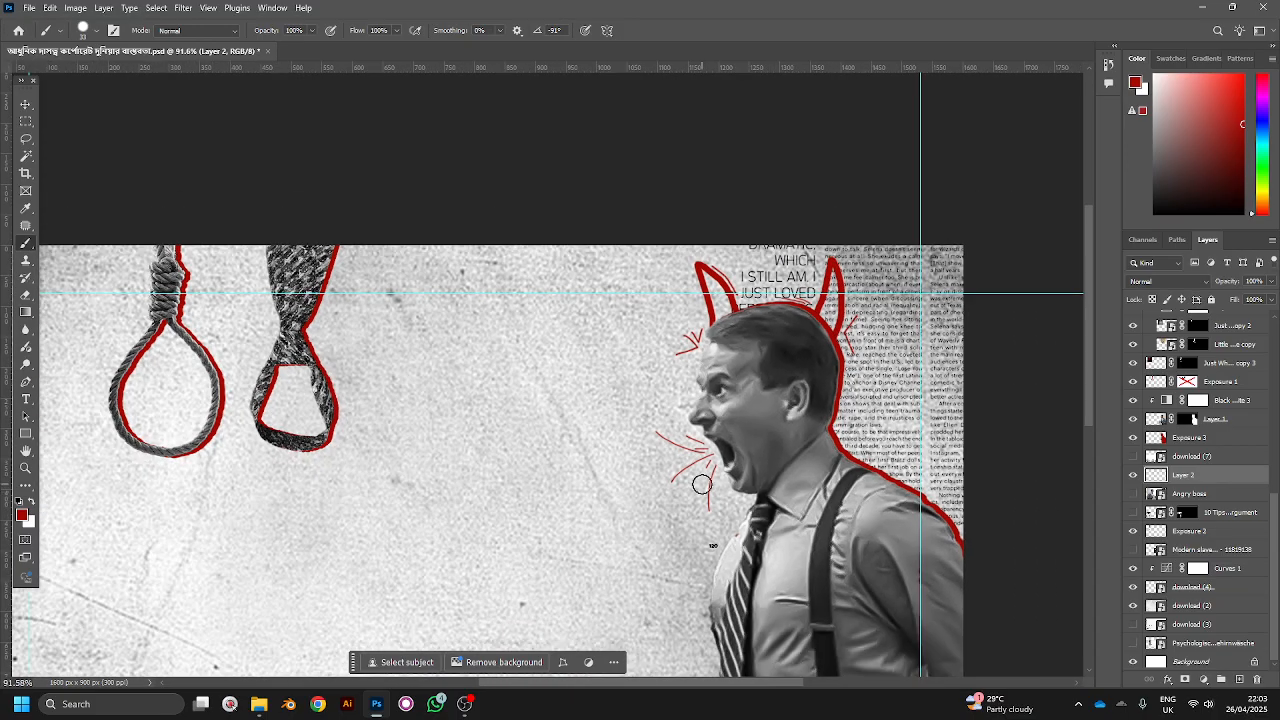
scroll(702, 484, "down", 4)
scroll(702, 484, "up", 2)
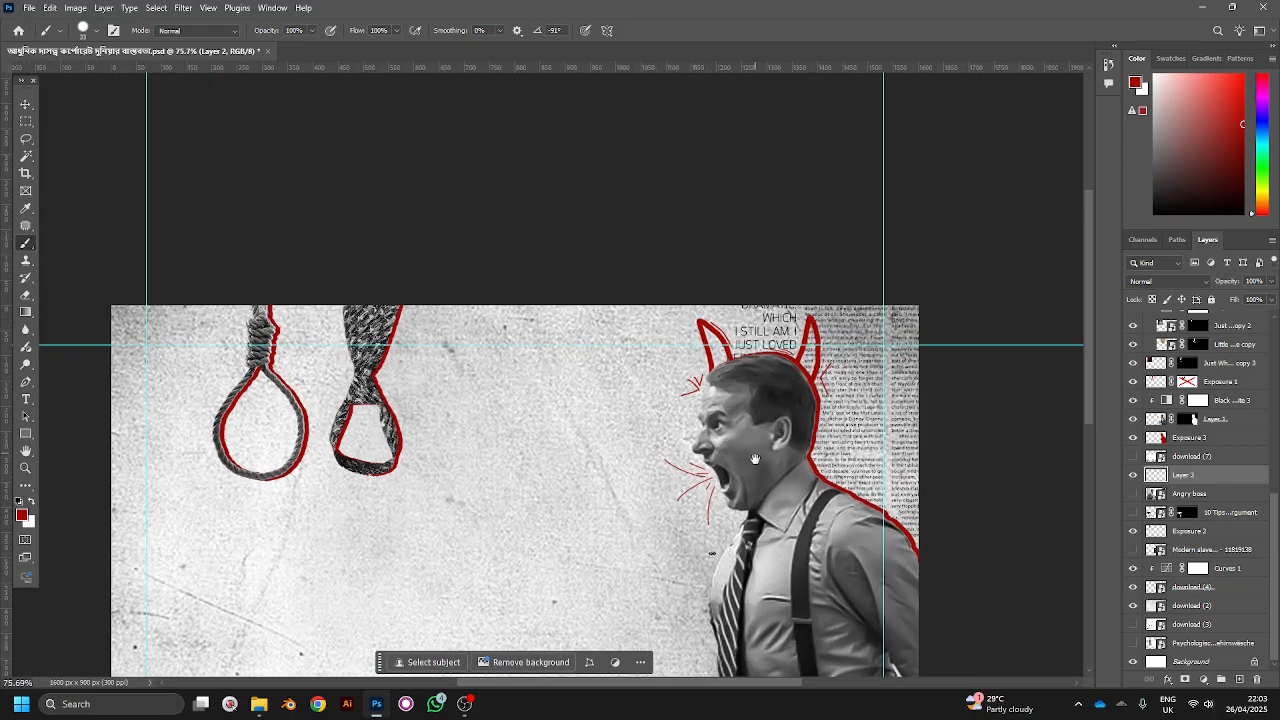
left_click_drag(755, 458, 682, 375)
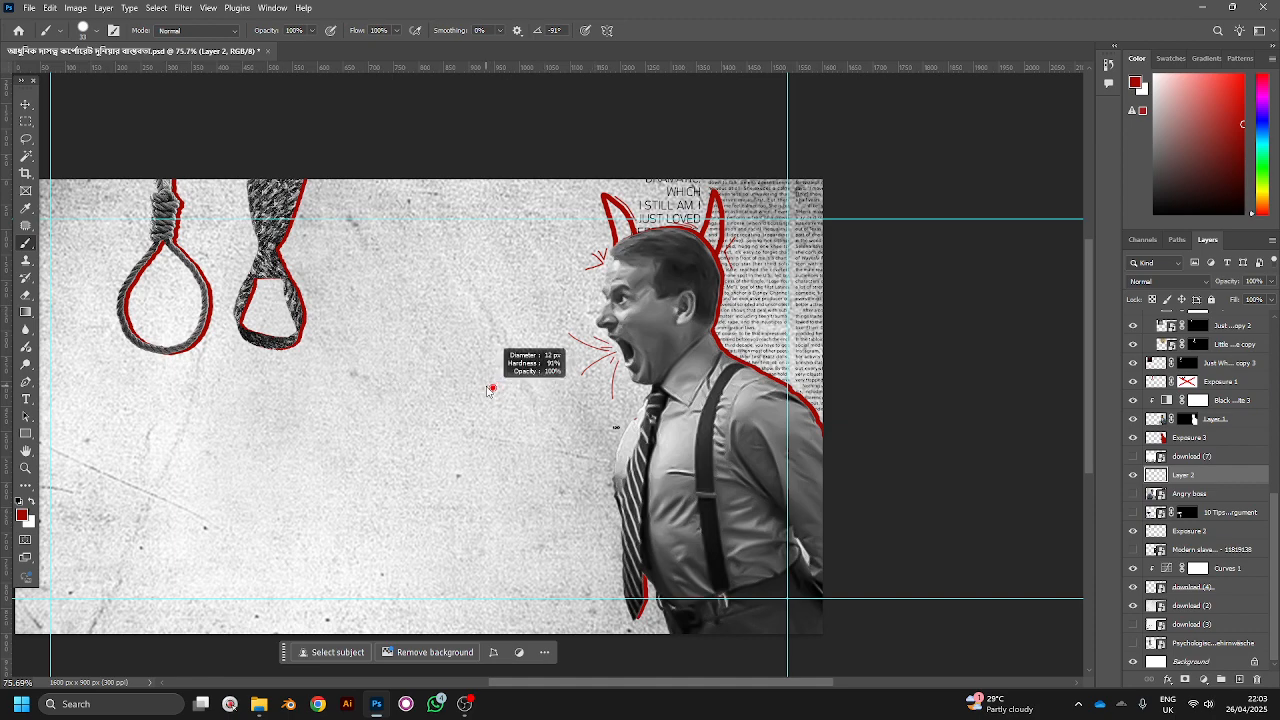
Step: Try two red freehand brush strokes on the empty wall between the tie noose and the man, and undo them
scroll(387, 334, "up", 3)
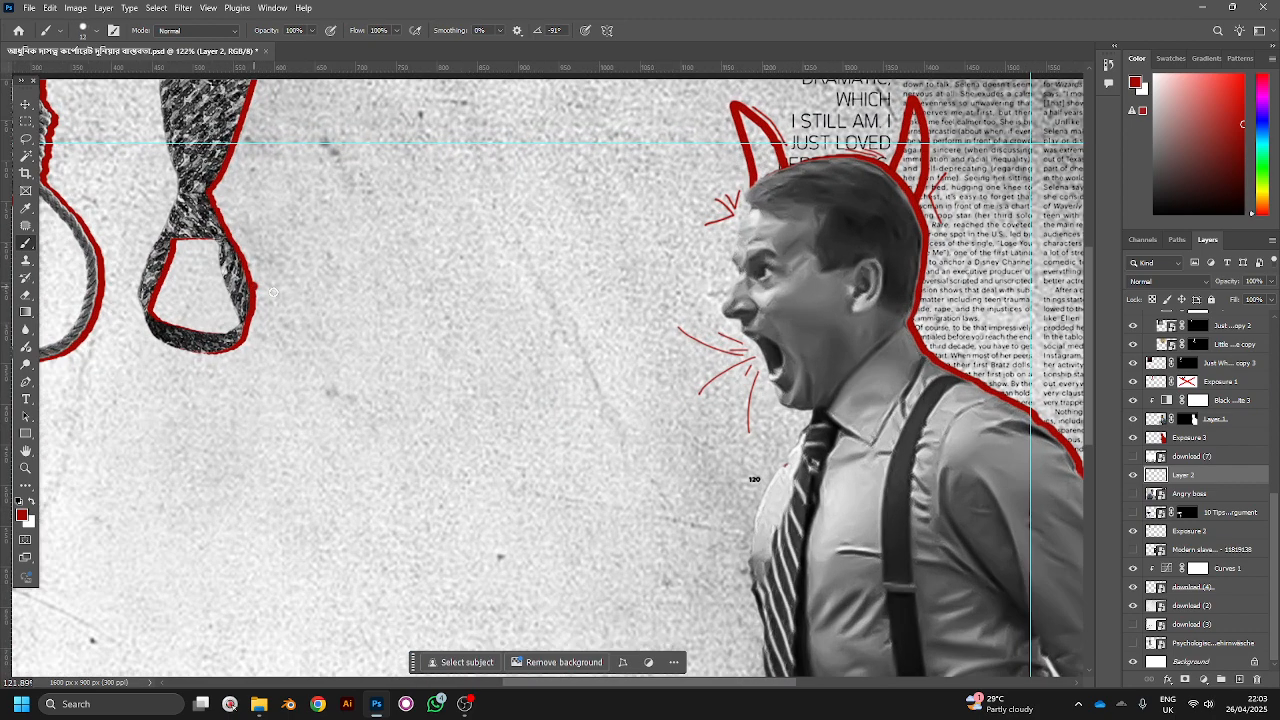
left_click_drag(459, 406, 606, 298)
mouse_move(457, 408)
left_mouse_down()
mouse_move(590, 284)
mouse_move(598, 363)
mouse_move(579, 402)
left_mouse_up()
key("ctrl+z")
key("ctrl+z")
key("v")
scroll(1030, 420, "down", 1)
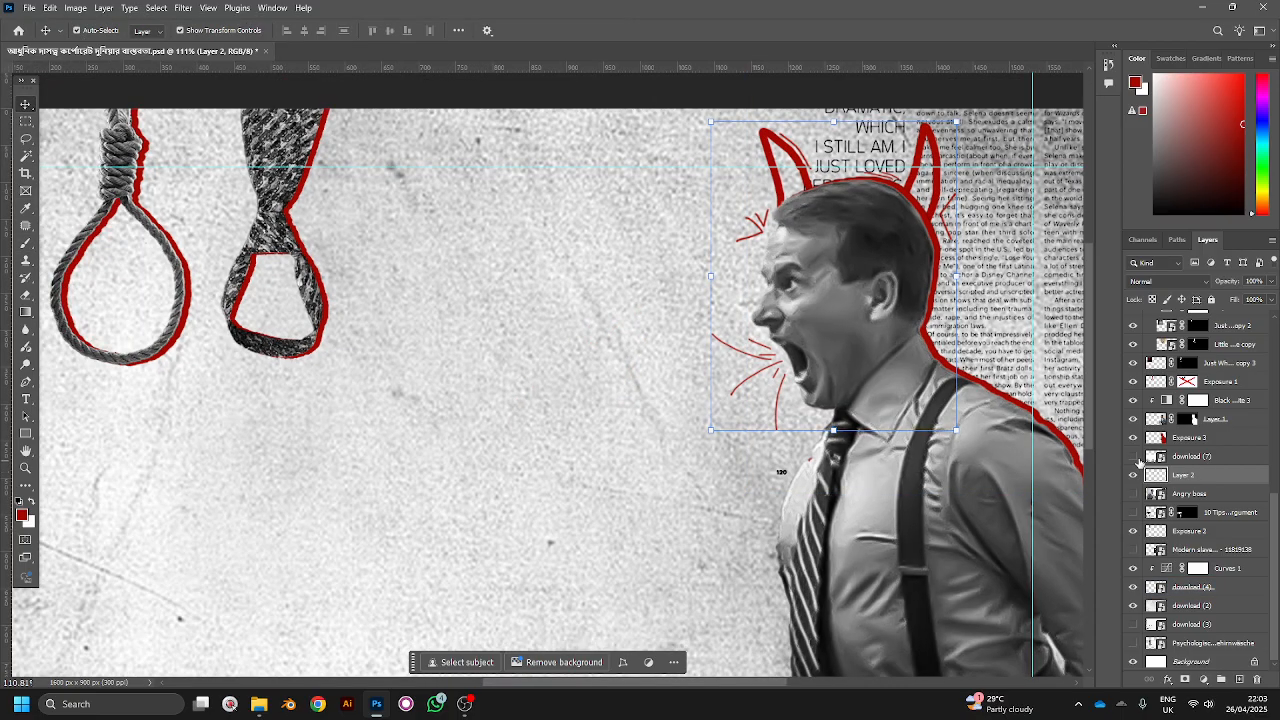
Step: Show the download (7) skyline layer, try moving the skyline up across the wall, and undo the move
scroll(420, 485, "down", 5)
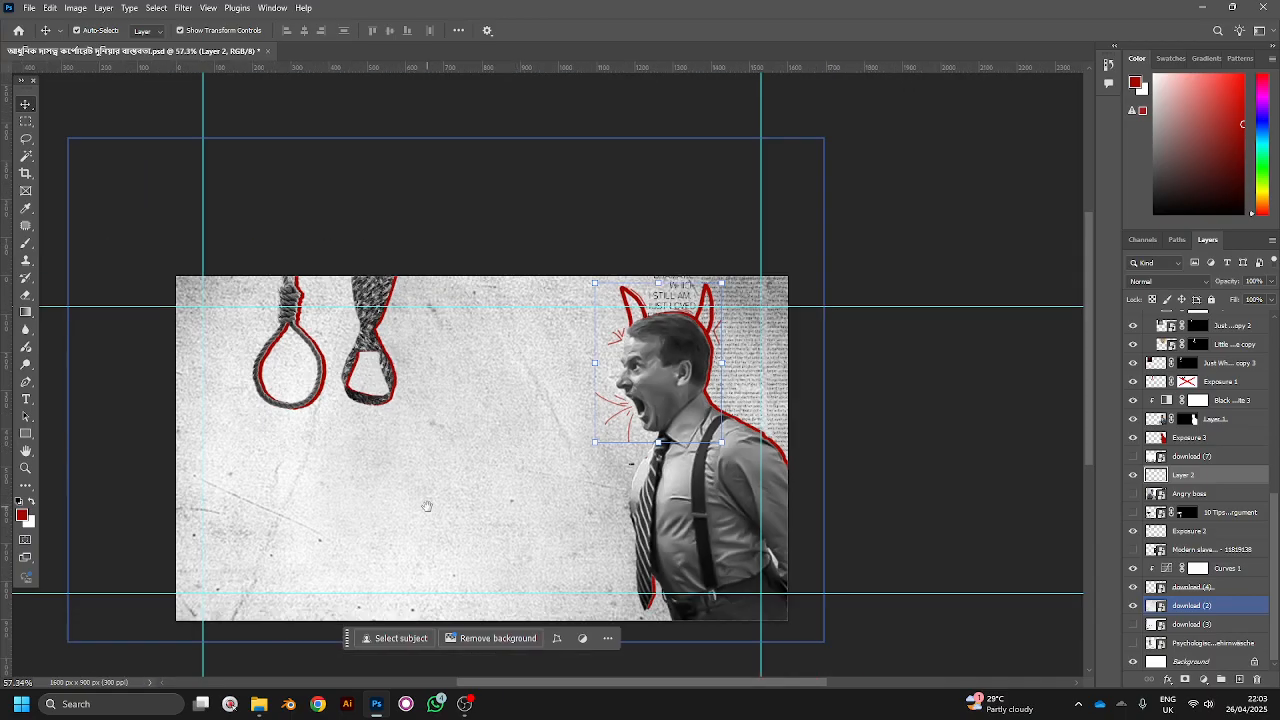
scroll(453, 431, "up", 1)
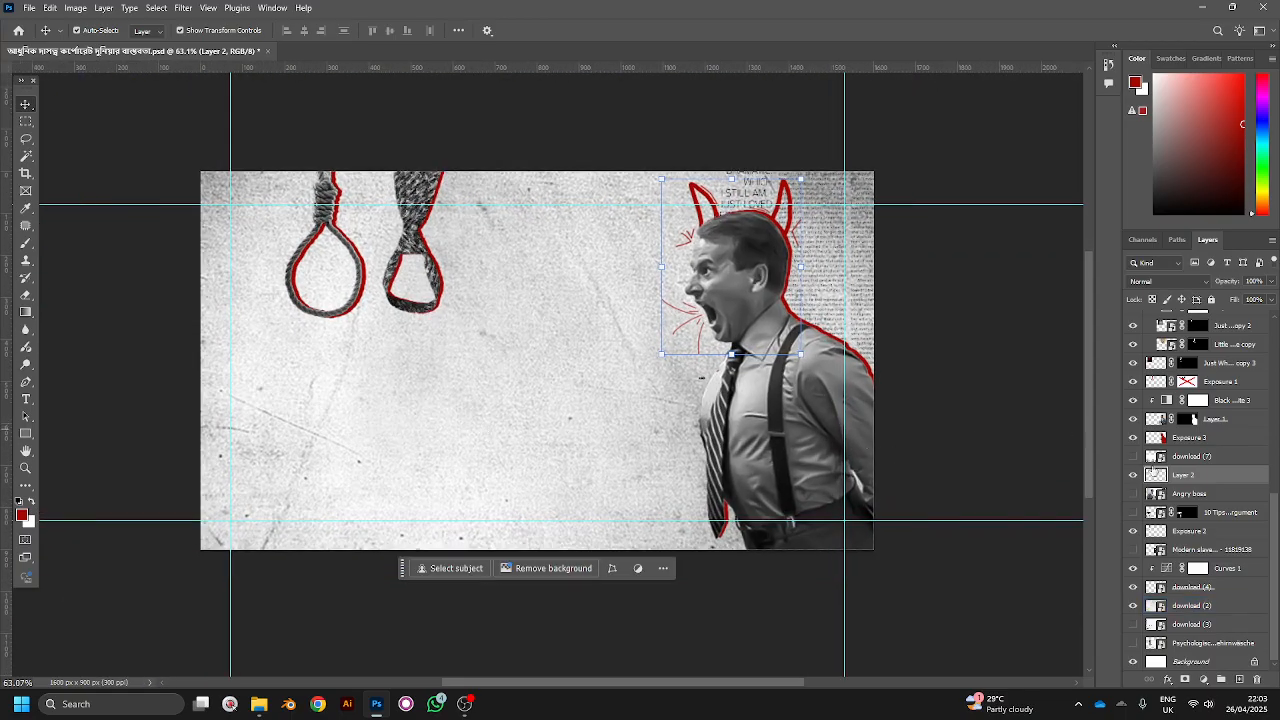
left_click(1134, 458)
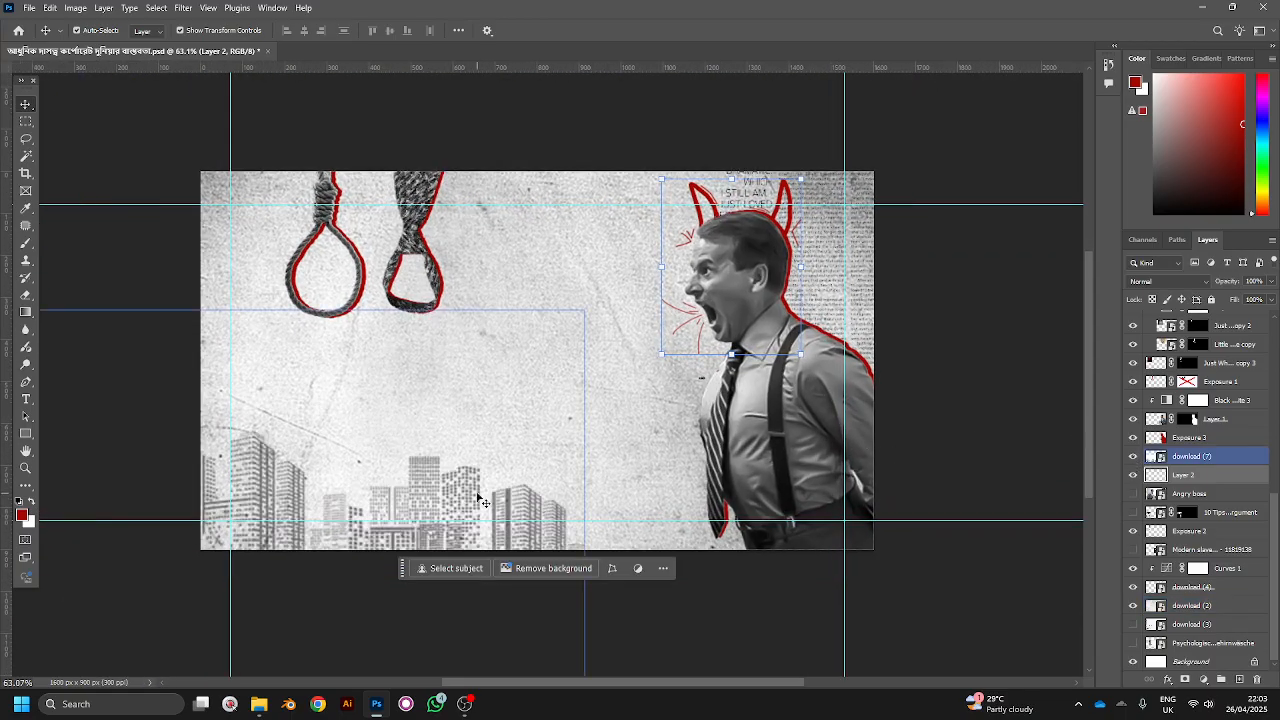
left_click_drag(478, 496, 578, 433)
key("ctrl+z")
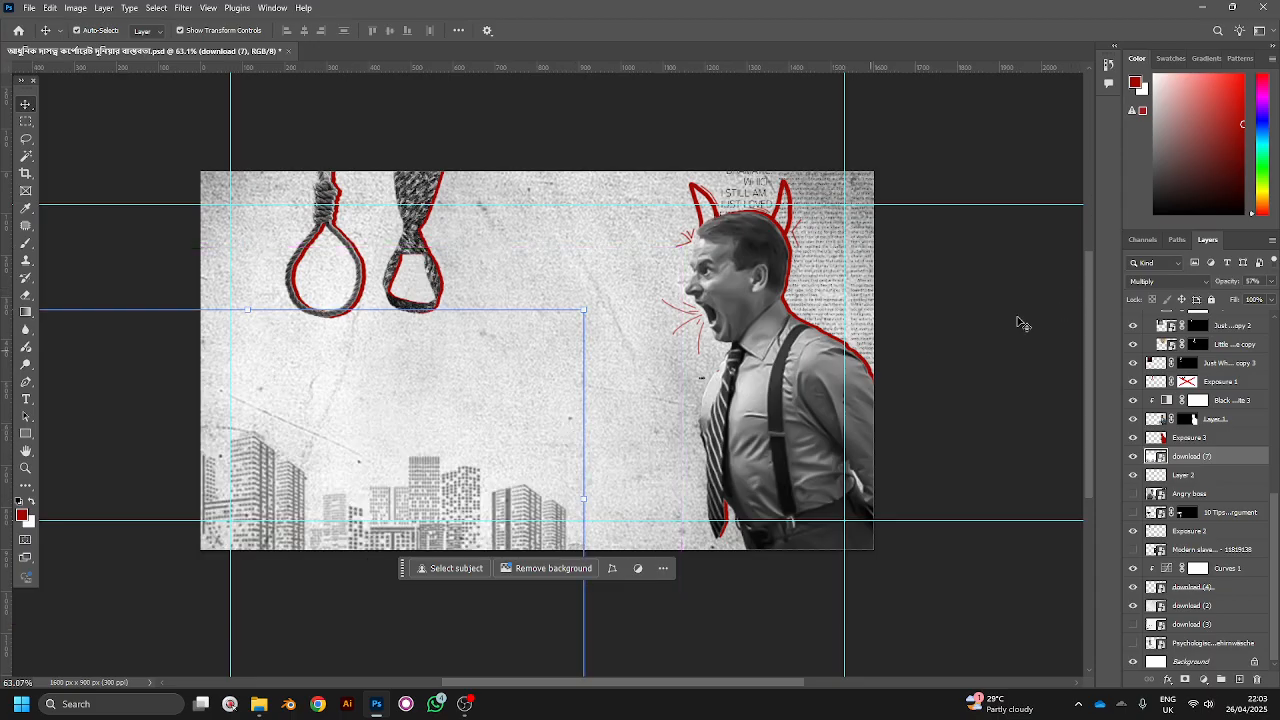
Step: Switch the skyline layer's blend mode to Normal for comparison and set it back to Multiply
left_click(1169, 281)
left_click(1160, 288)
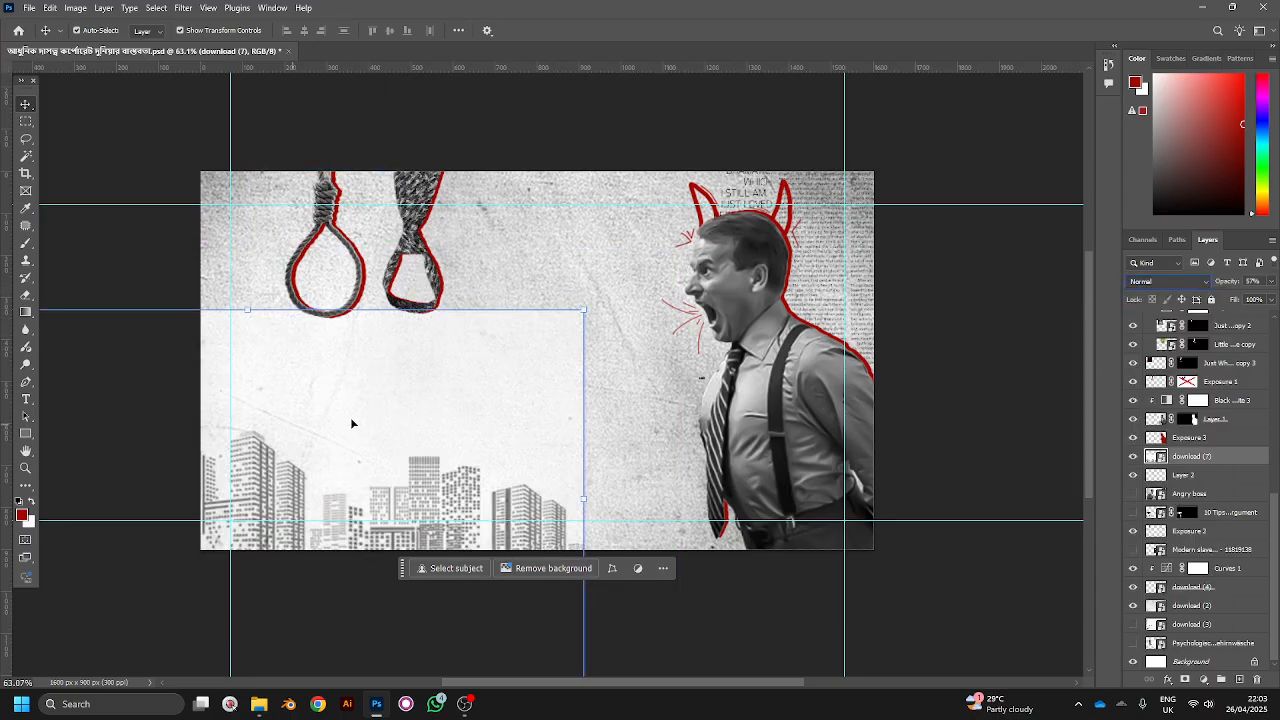
left_click(1169, 281)
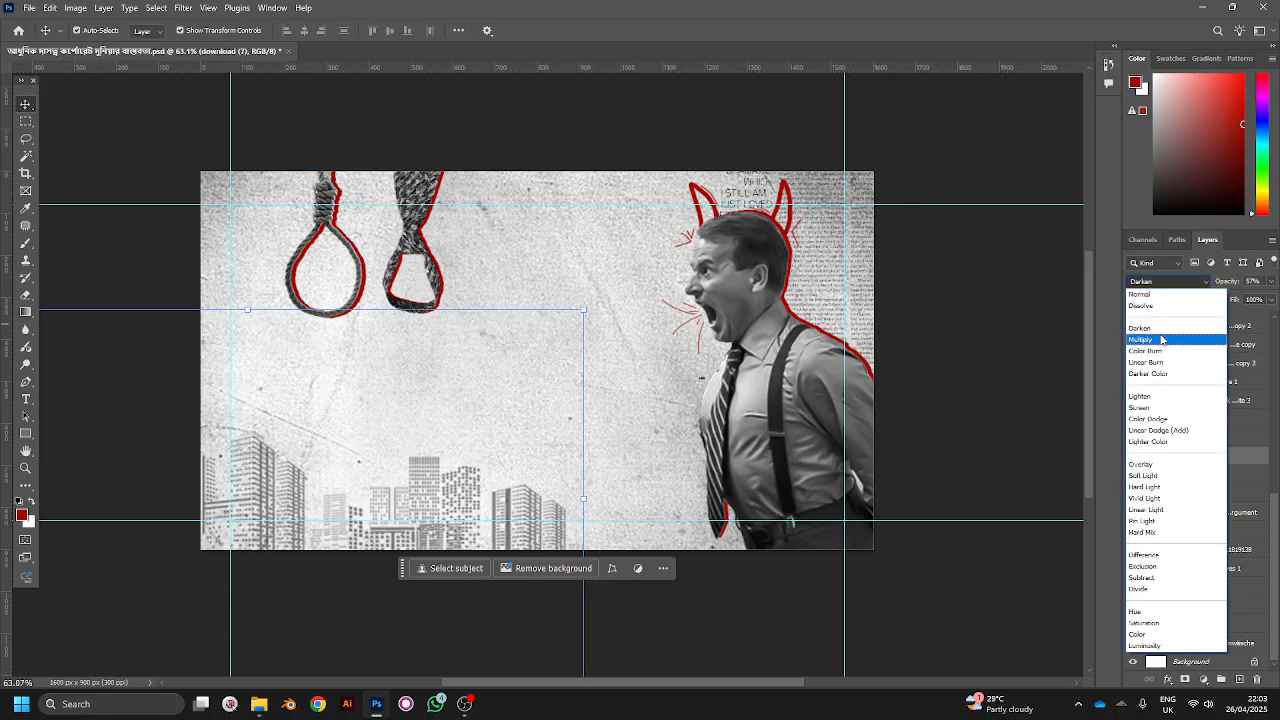
left_click(1161, 340)
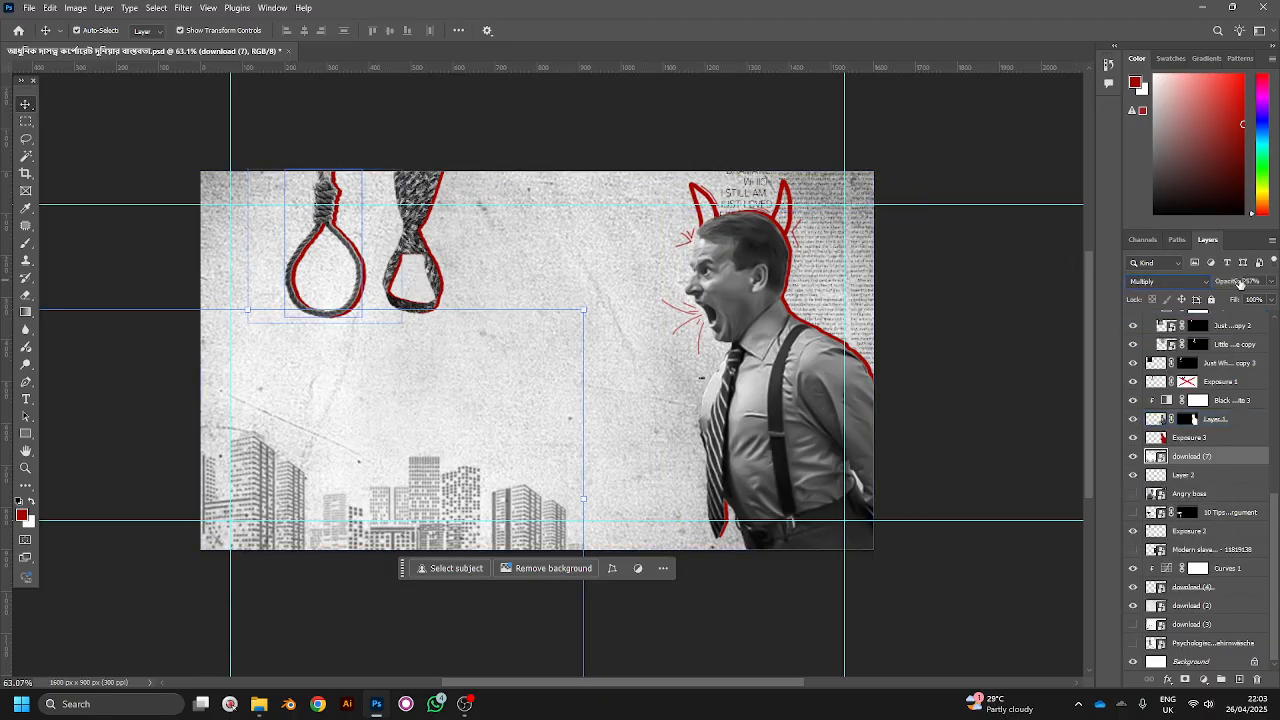
mouse_move(1211, 287)
left_mouse_down()
mouse_move(1274, 300)
mouse_move(1202, 285)
left_mouse_up()
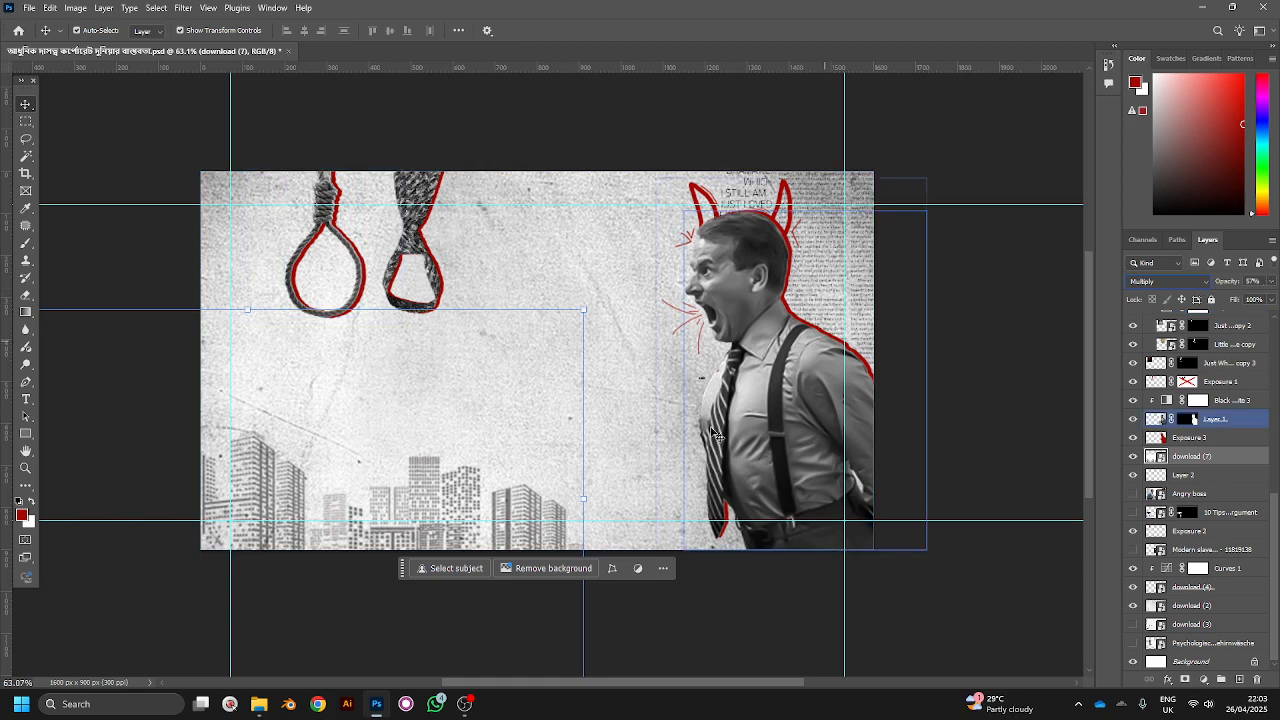
left_click_drag(780, 433, 726, 447)
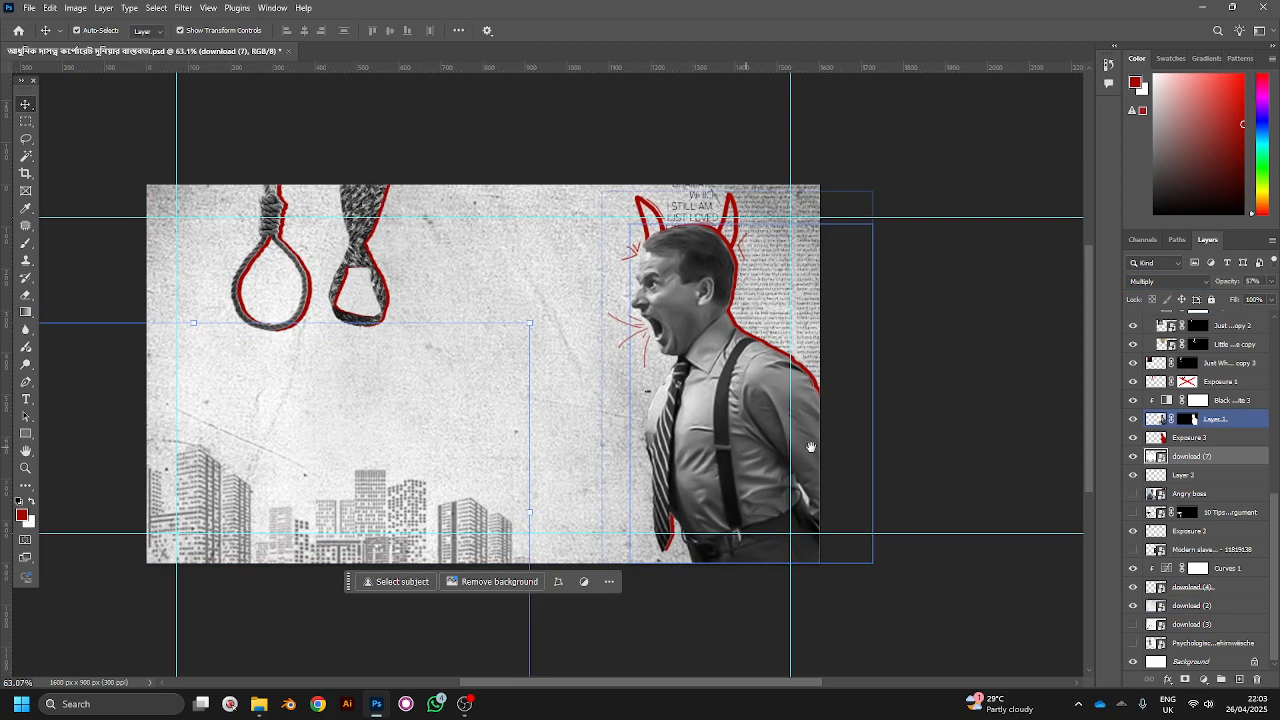
Step: Clear the layer selection, preview the download (6) text layer over the skyline, and hide it again
left_click(1183, 457)
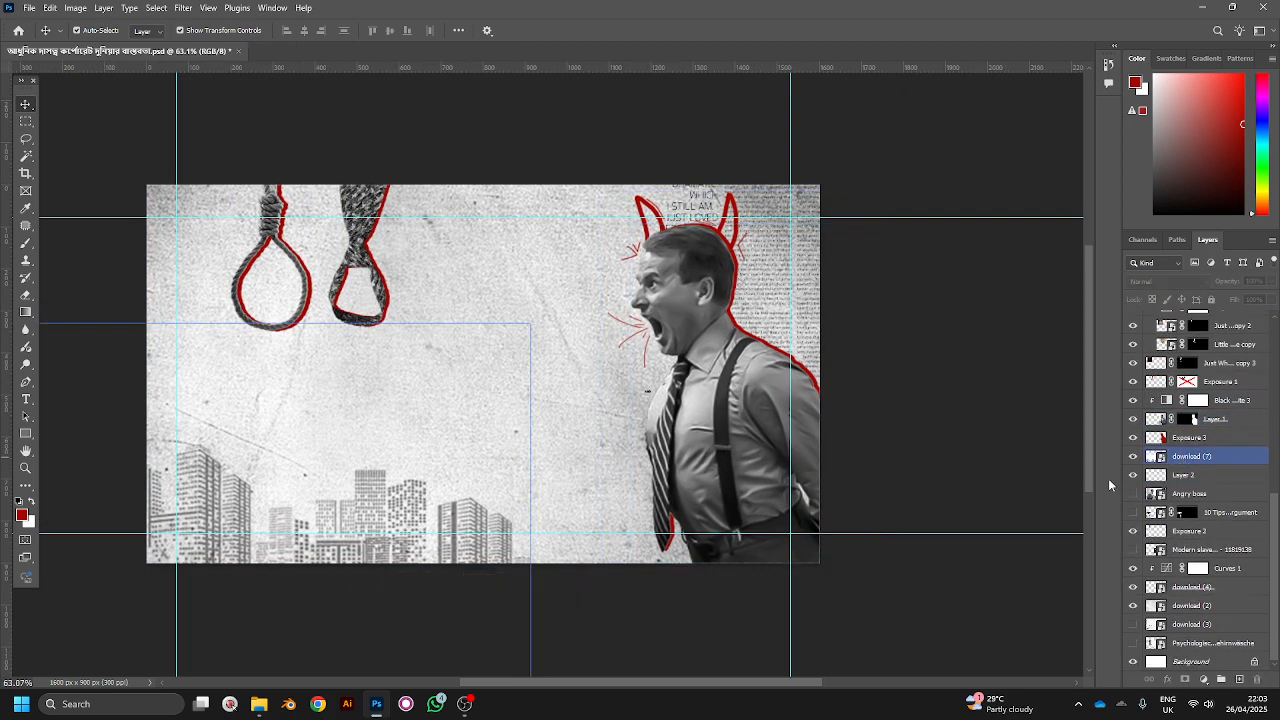
scroll(917, 517, "down", 1)
scroll(453, 400, "up", 1)
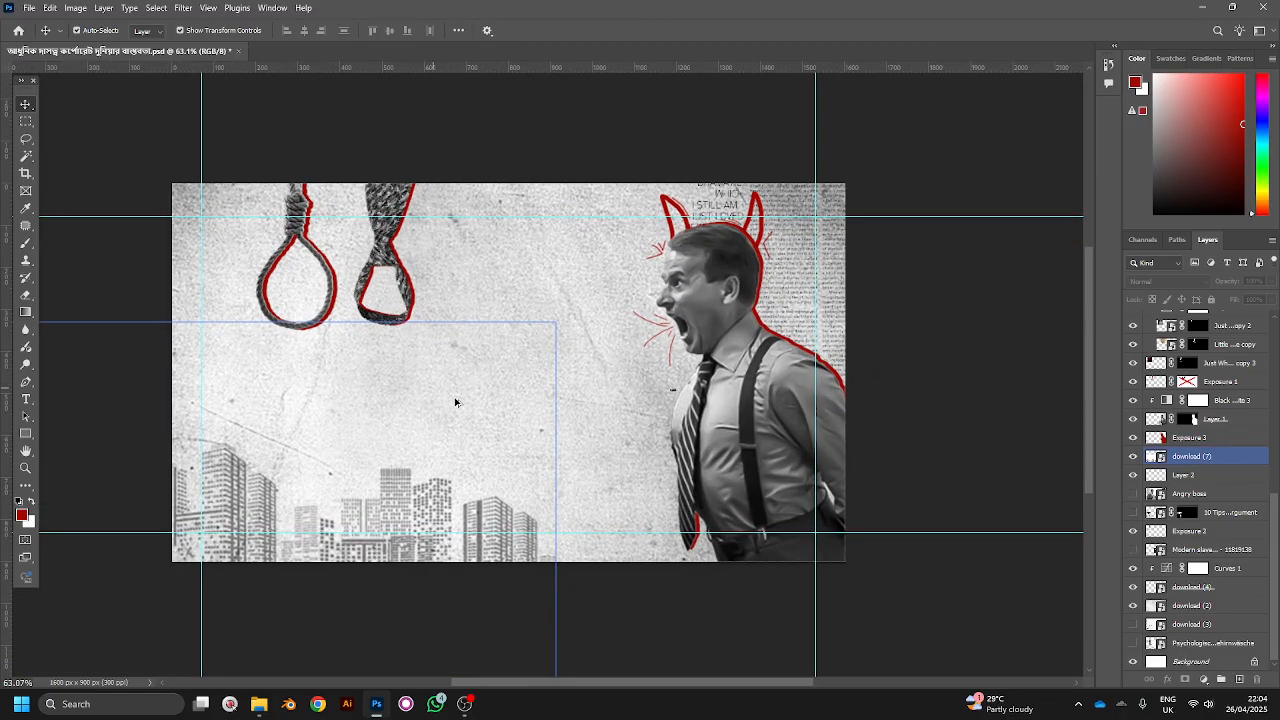
left_click_drag(481, 398, 490, 457)
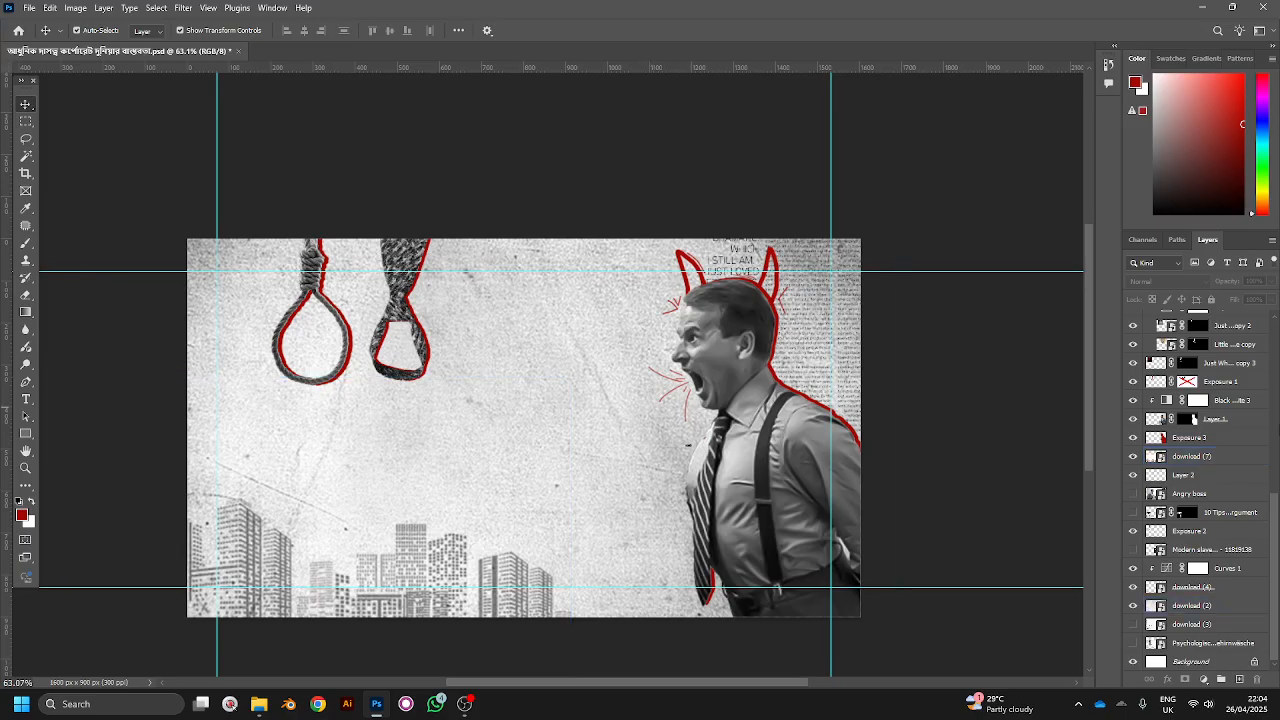
scroll(1200, 470, "up", 3)
left_click(1202, 478)
scroll(1202, 485, "up", 6)
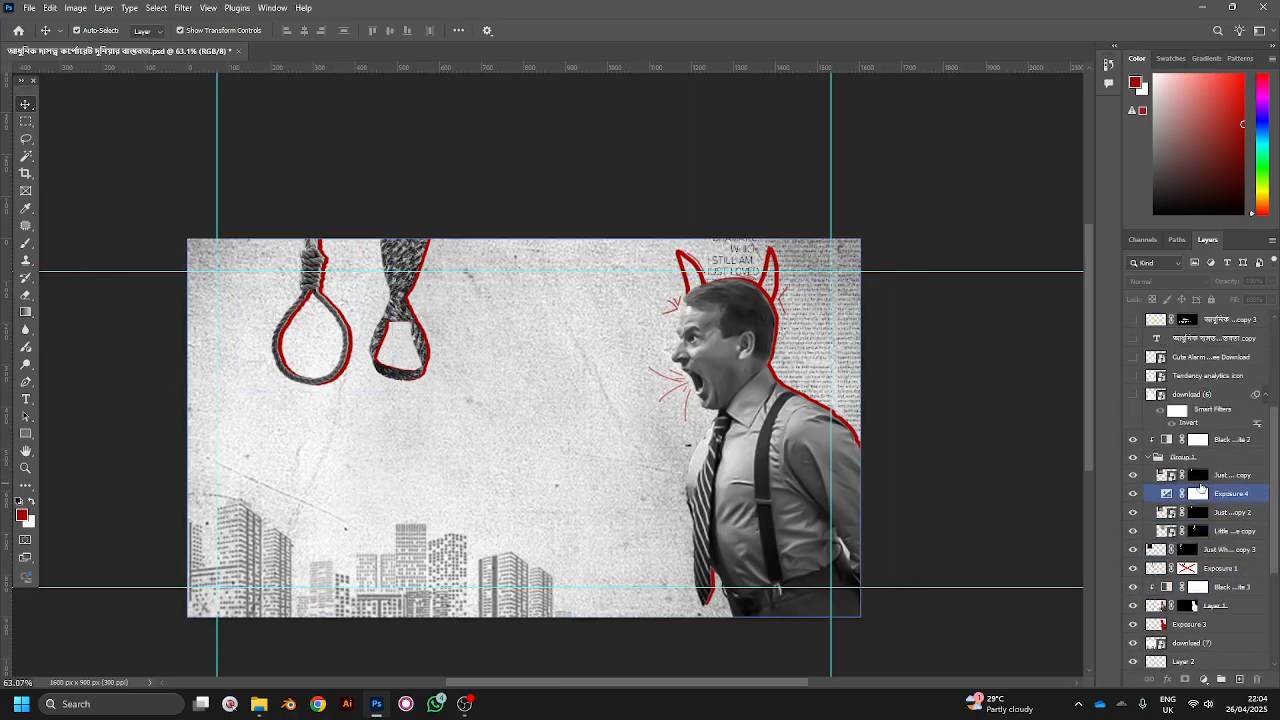
left_click(1133, 432)
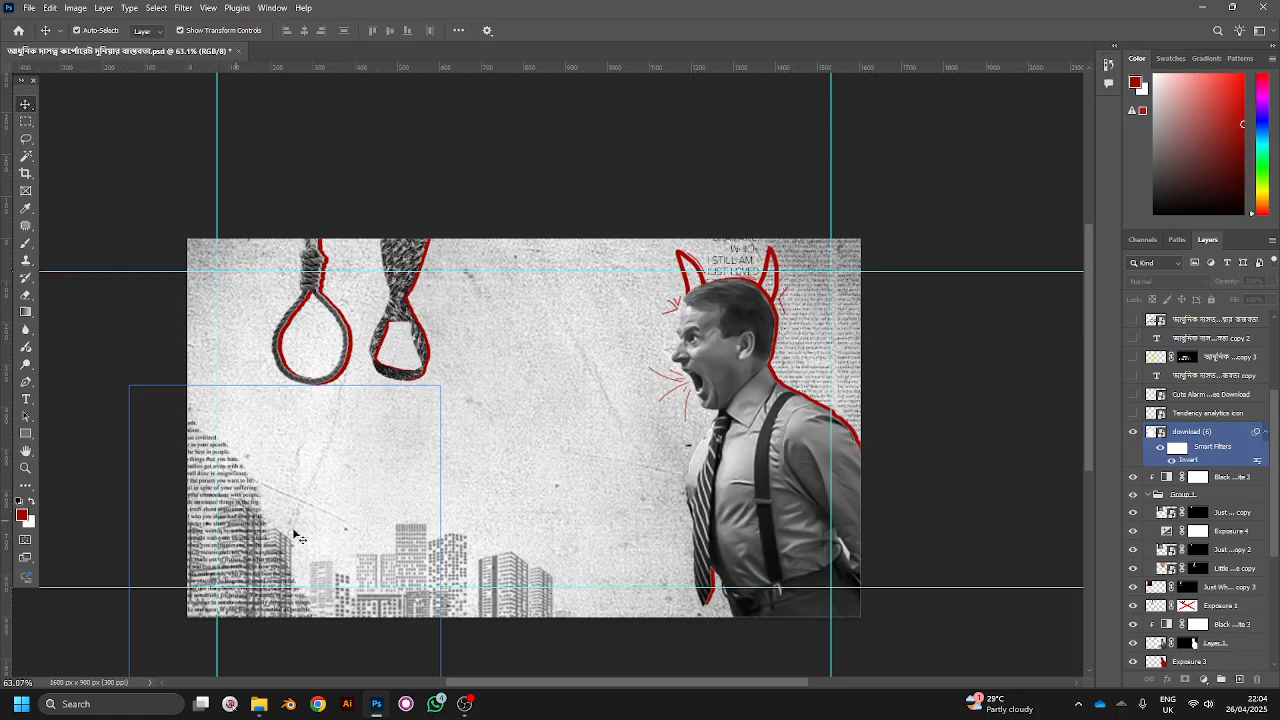
left_click(1133, 432)
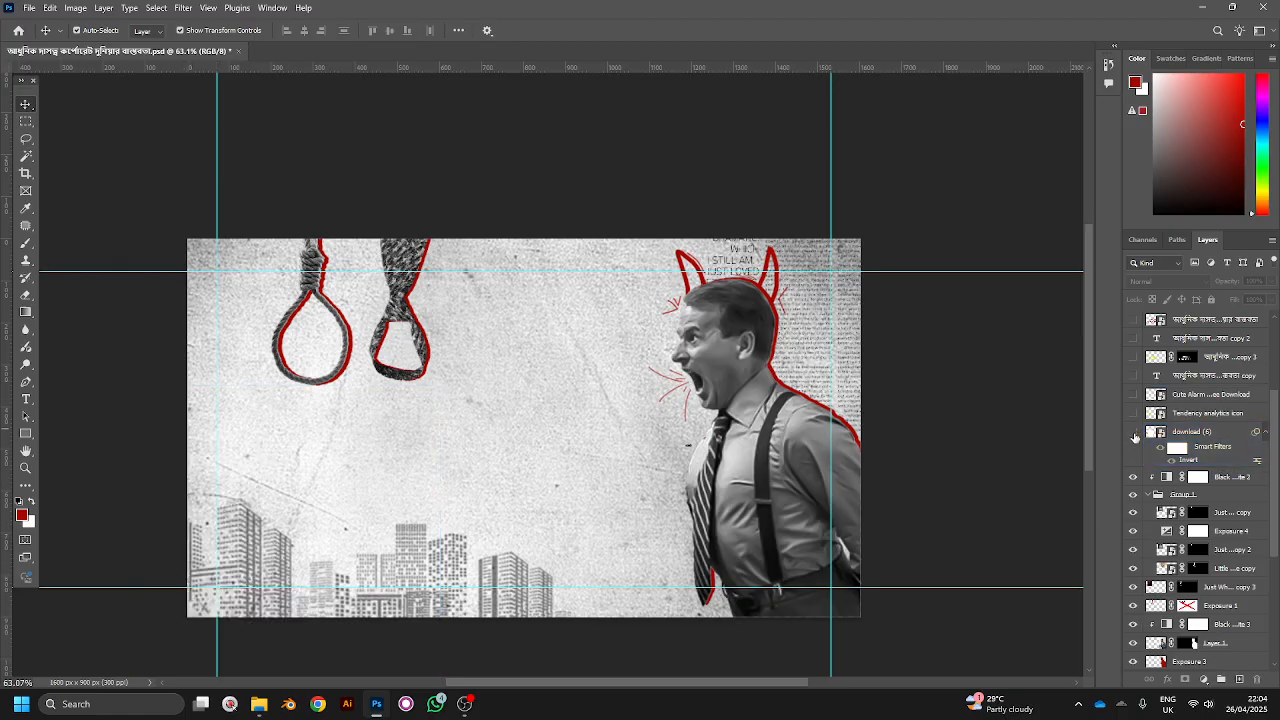
Step: Show the Tendency analytics icon layer and select the growth-chart icon between the tie noose and the man
scroll(1134, 441, "up", 1)
left_click(1134, 434)
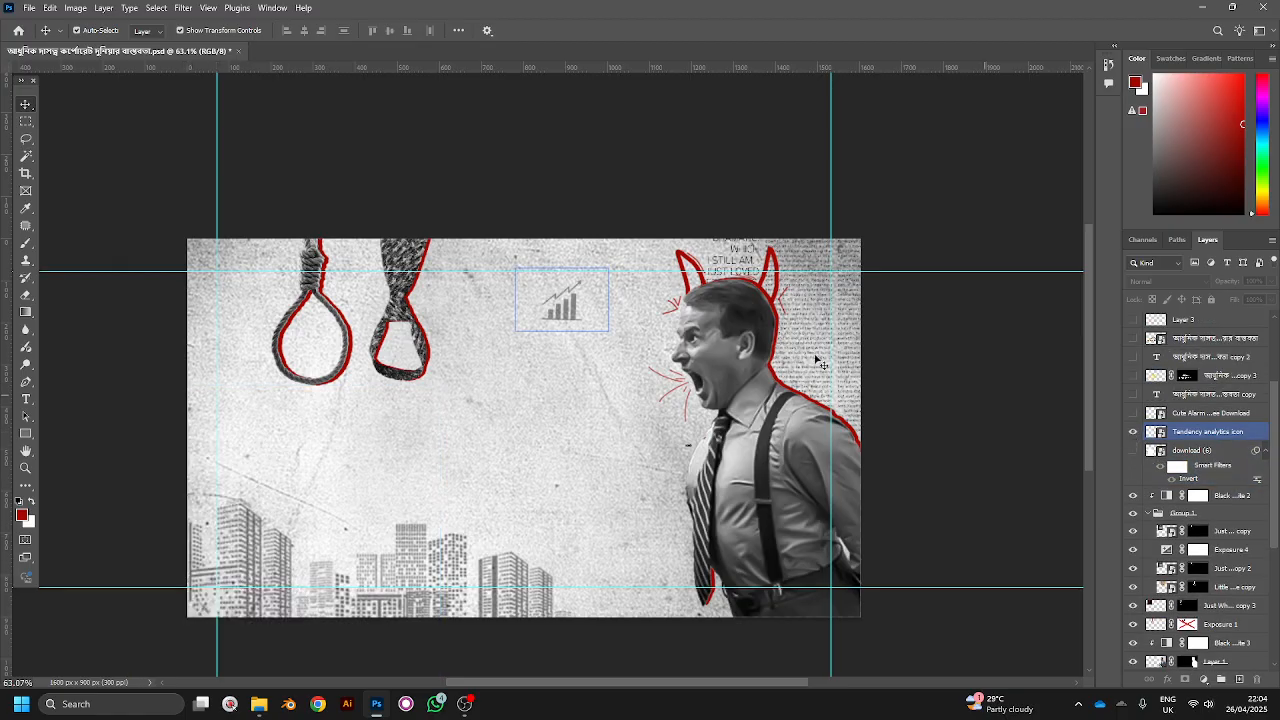
left_click(622, 308)
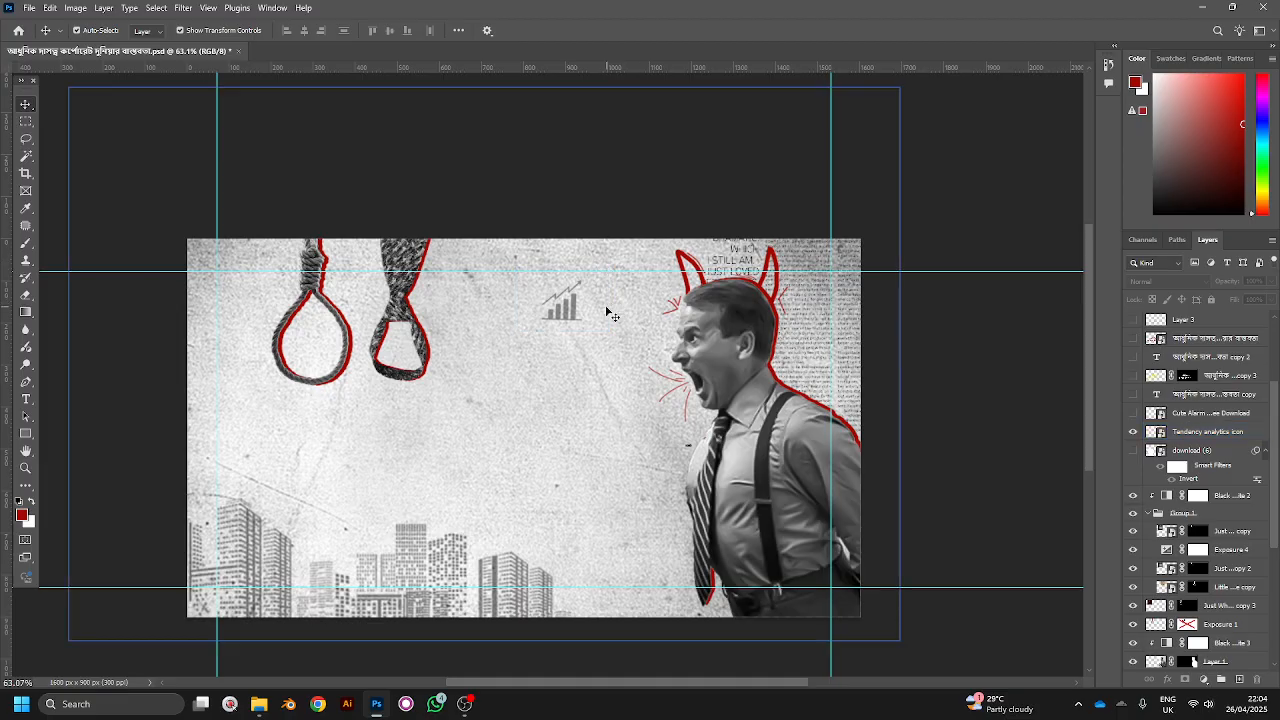
left_click(607, 317)
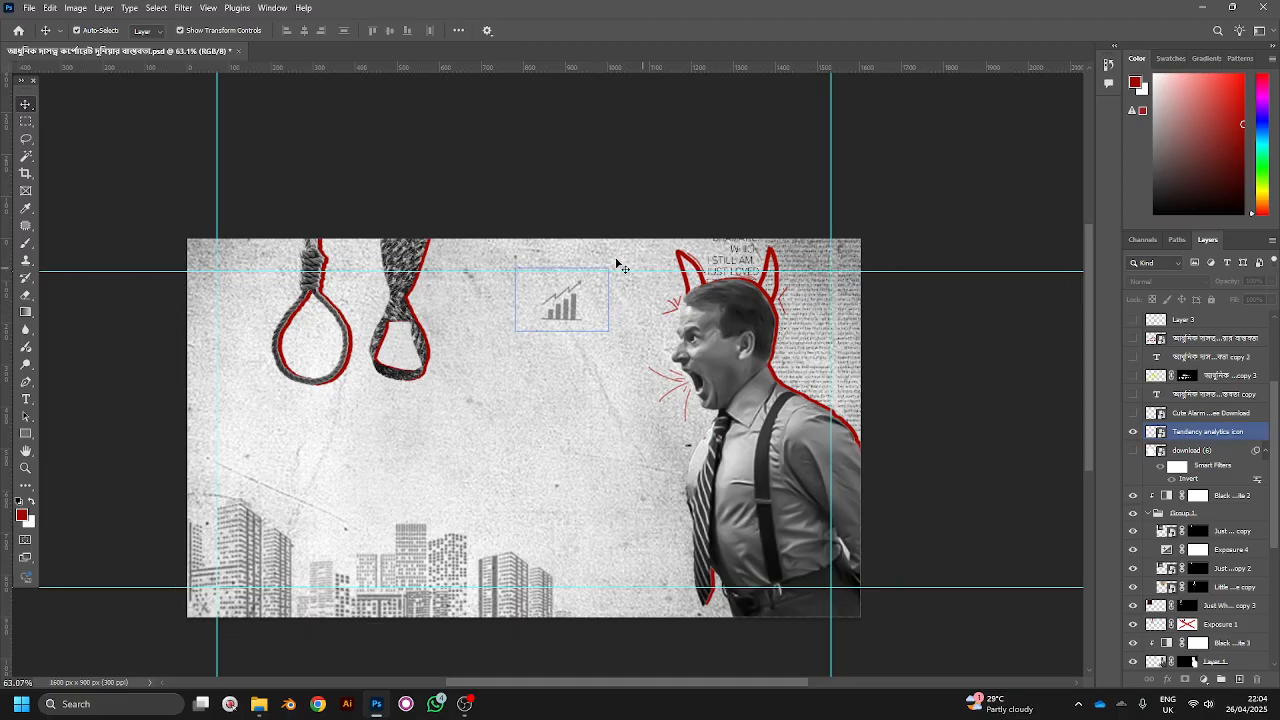
left_click(693, 364)
left_click(1133, 415)
left_click(1132, 427)
left_click(408, 517)
left_click(580, 303)
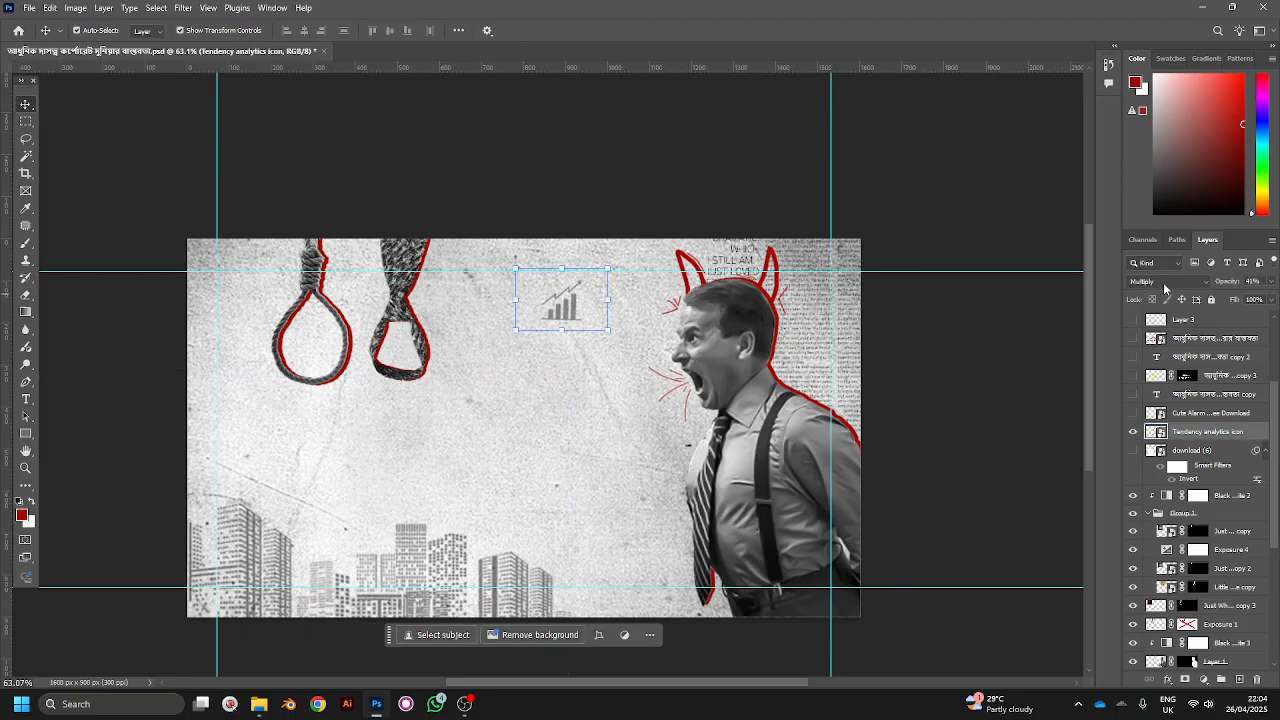
Step: Set the growth-chart icon layer to Normal blend mode at 100% opacity to compare its original white background with the wall
left_click(1165, 288)
left_click(1150, 290)
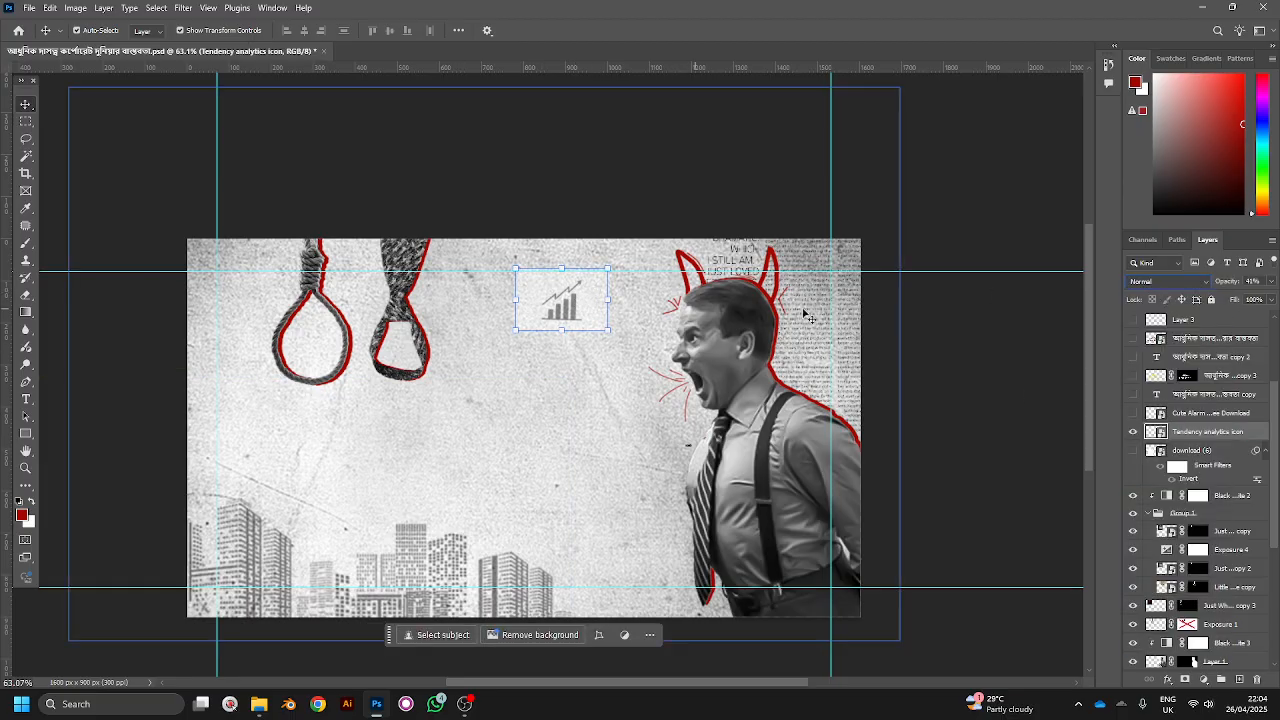
left_click(1252, 281)
type("100")
key("Return")
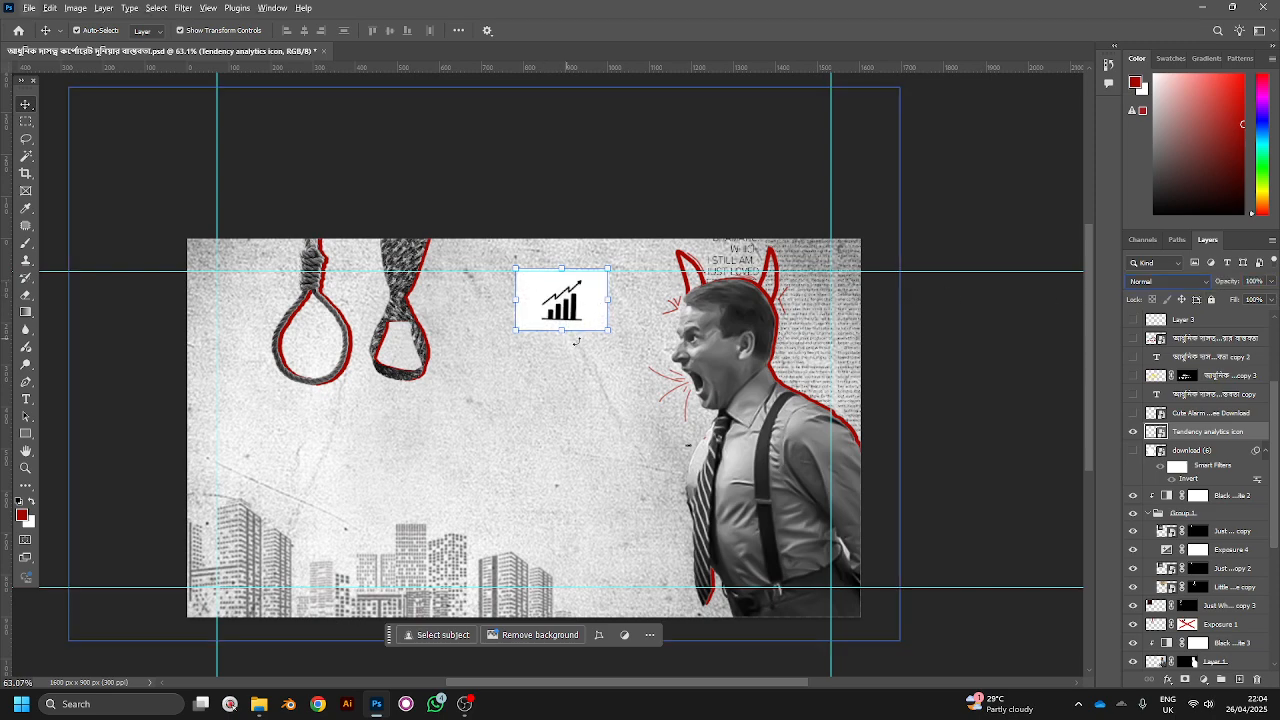
left_click(571, 213)
scroll(568, 297, "up", 5)
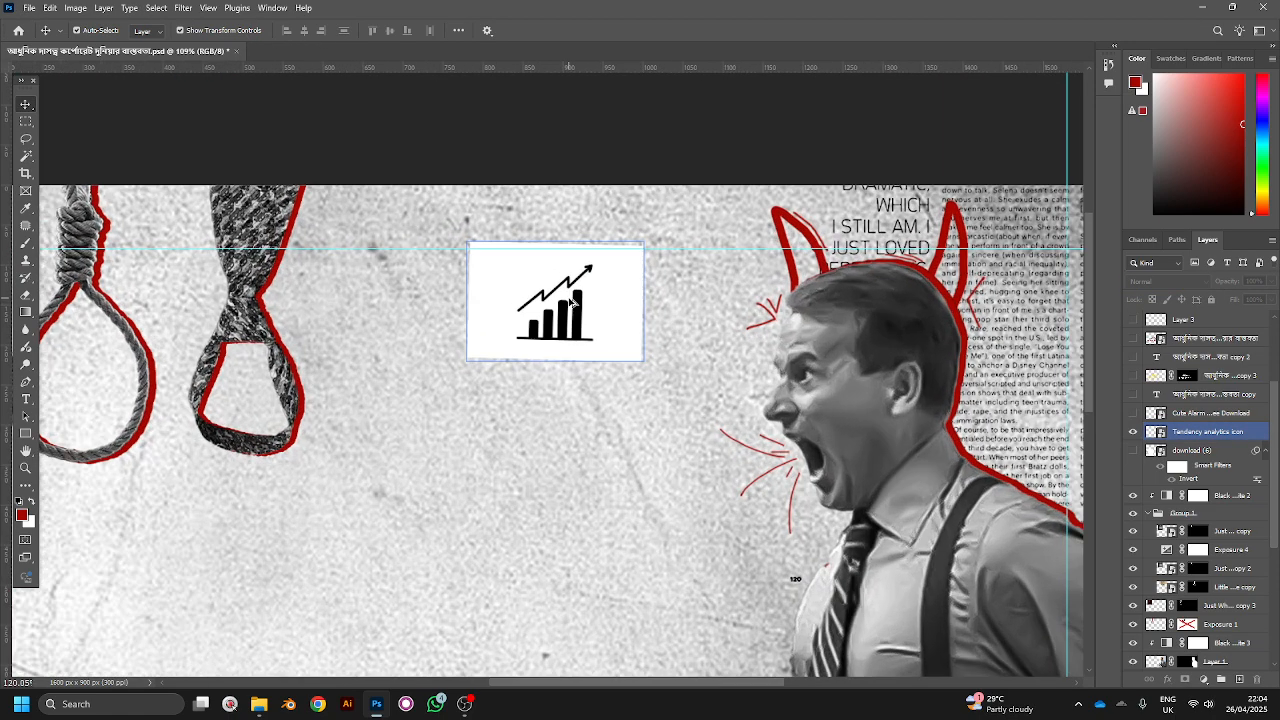
Step: Set the Tendency analytics icon layer's blend mode to Multiply and its opacity to 44%
left_click(1208, 431)
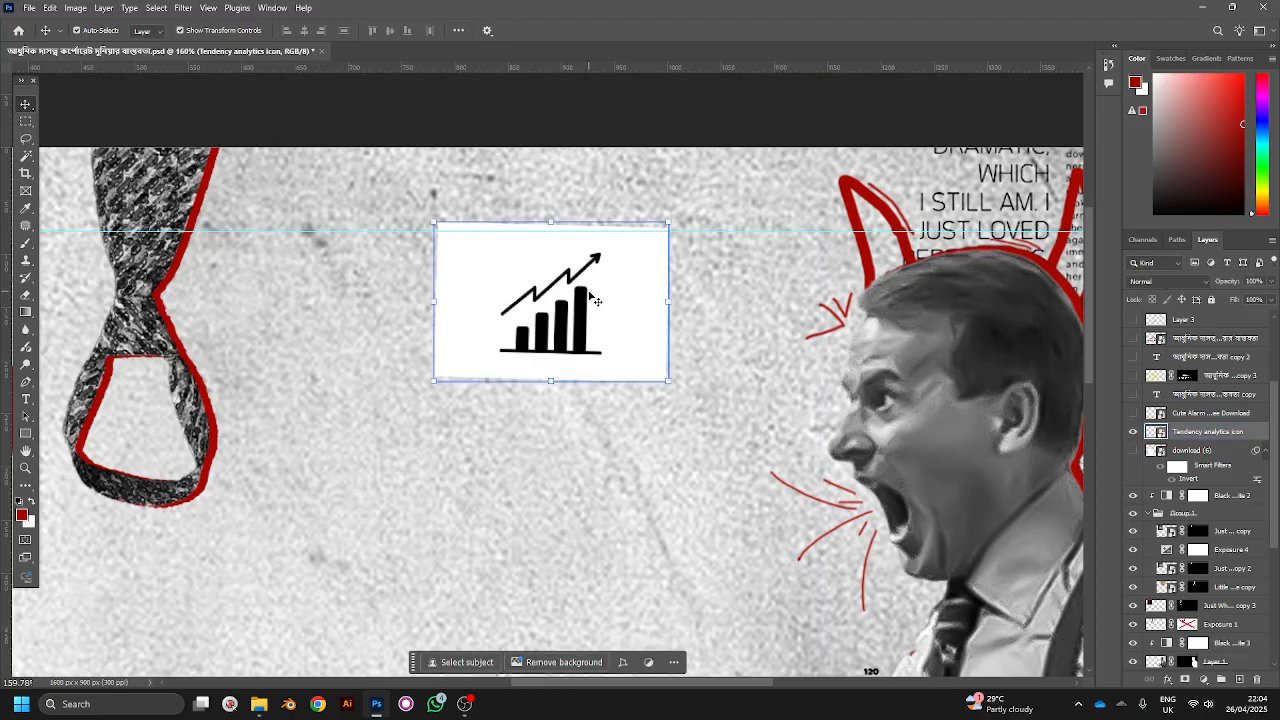
left_click(1160, 281)
left_click(1168, 344)
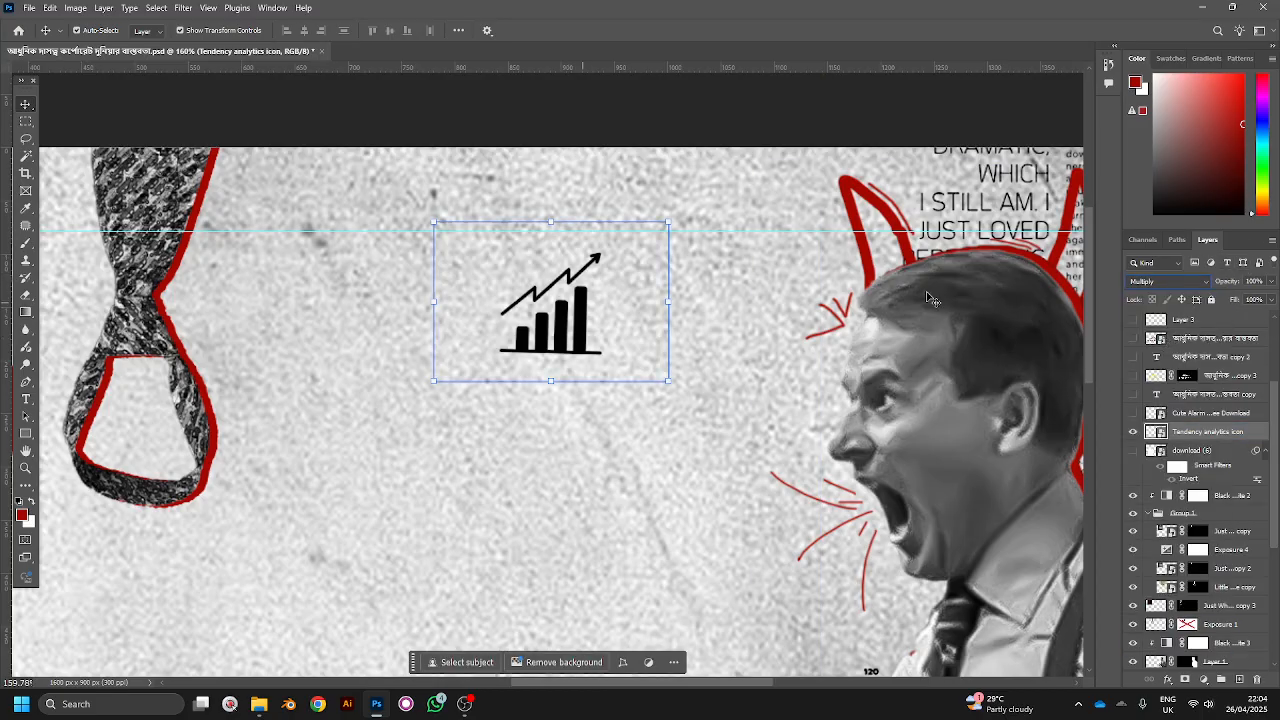
left_click_drag(1222, 284, 1104, 295)
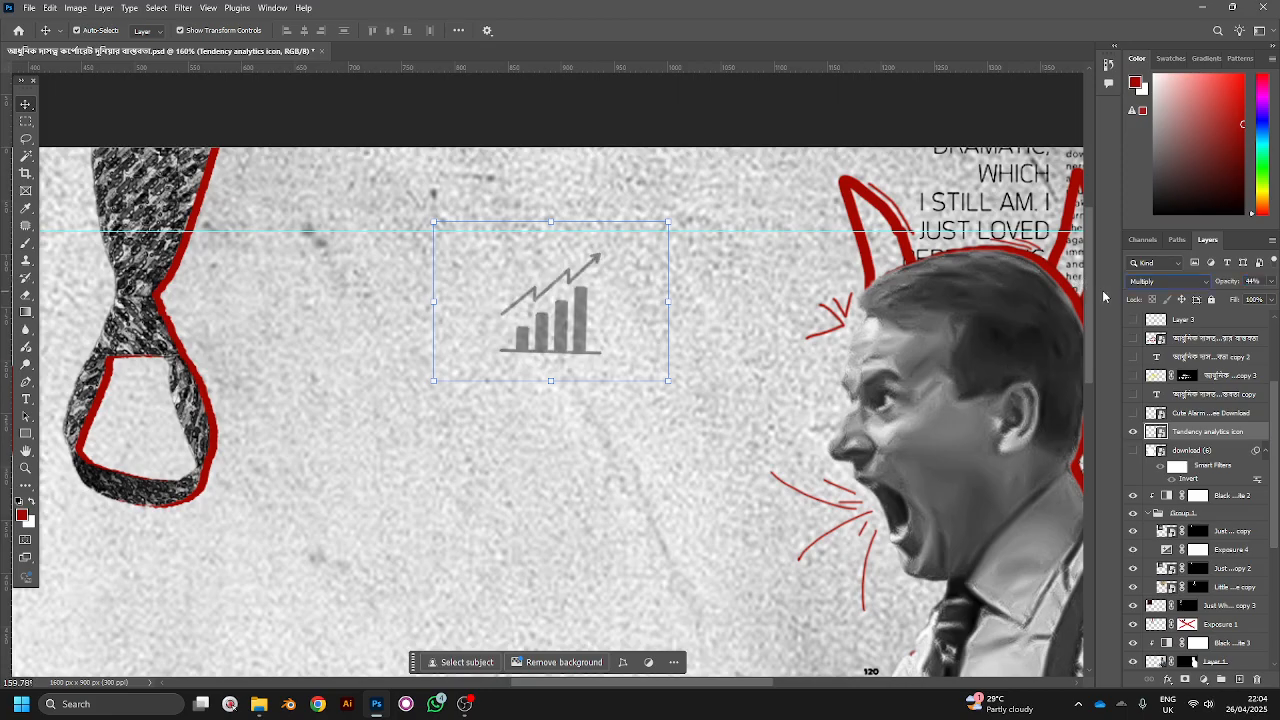
left_click(643, 143)
scroll(640, 143, "down", 5)
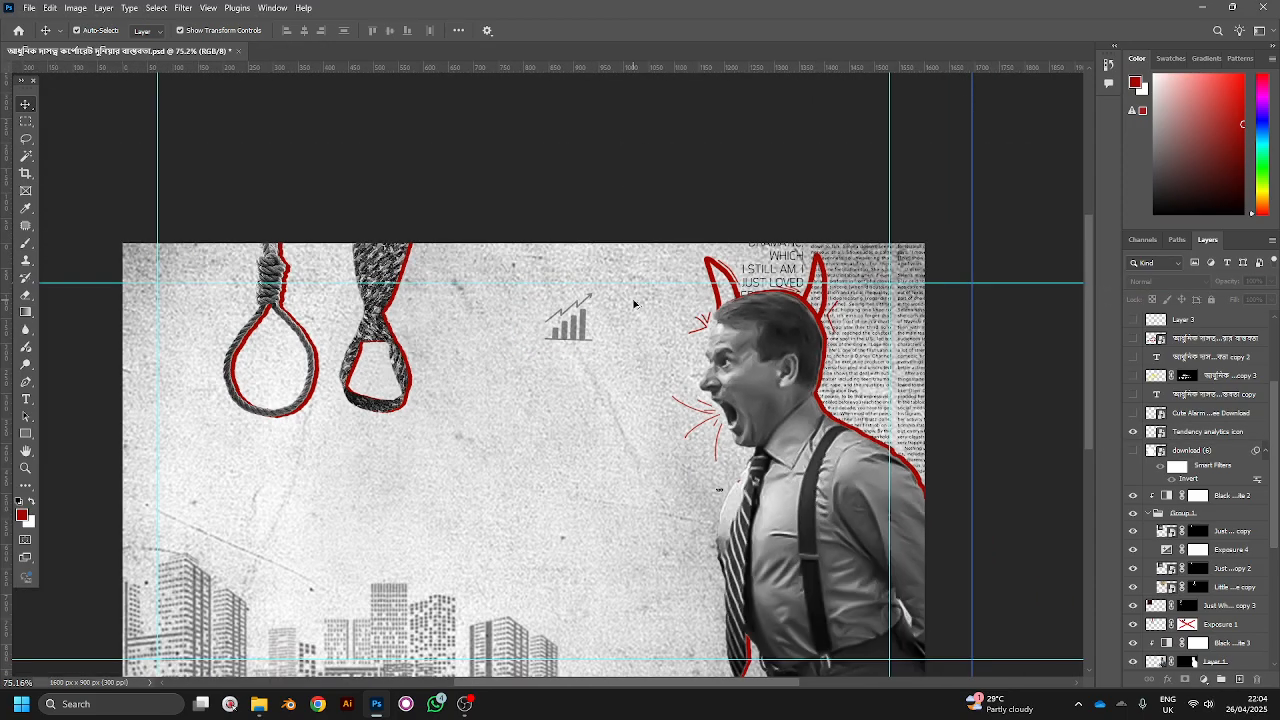
scroll(633, 304, "down", 2)
scroll(991, 423, "up", 1)
scroll(1014, 363, "down", 1)
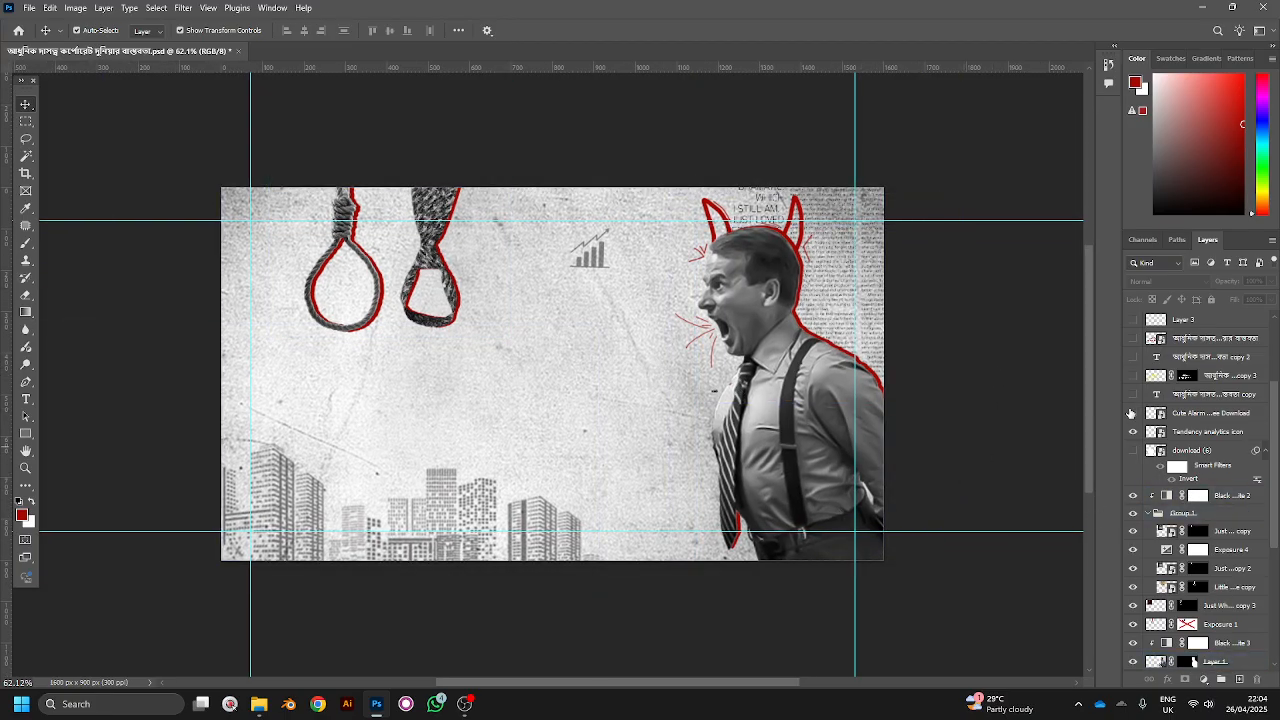
Step: Show the Cute Alarm clock icon layer beside the man's tie and point out its bounds
left_click(1133, 413)
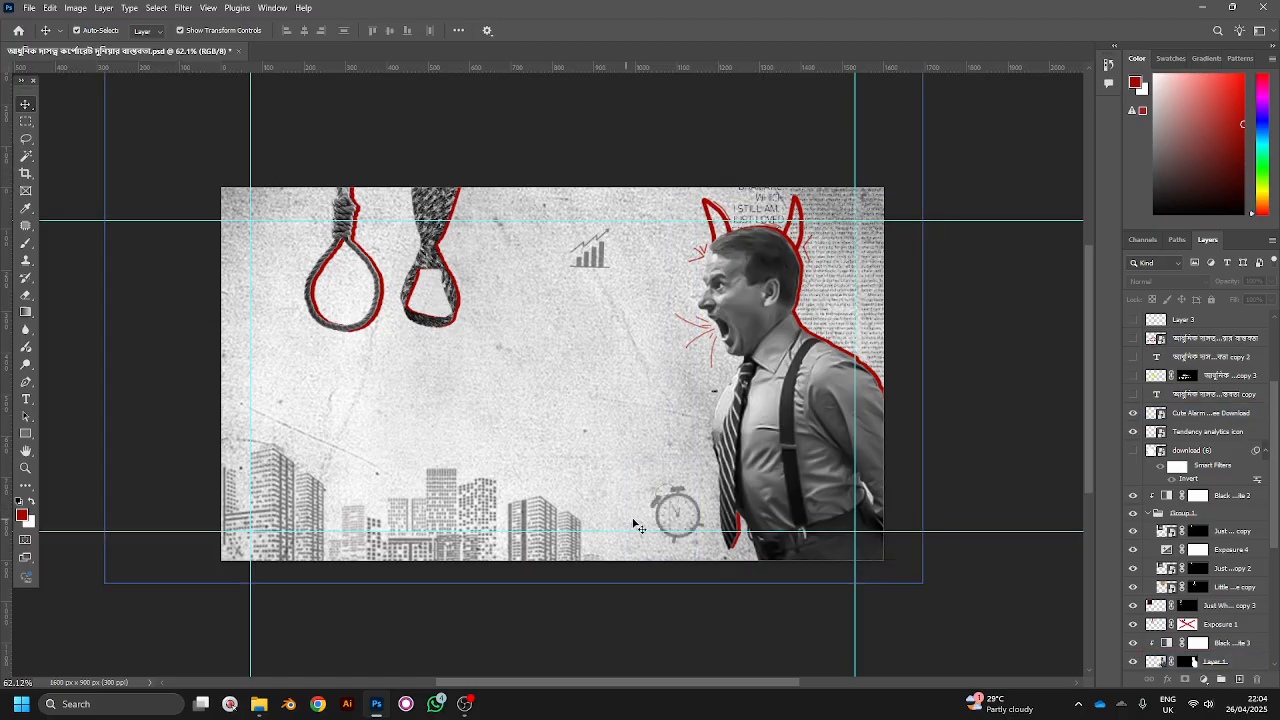
left_click(640, 518)
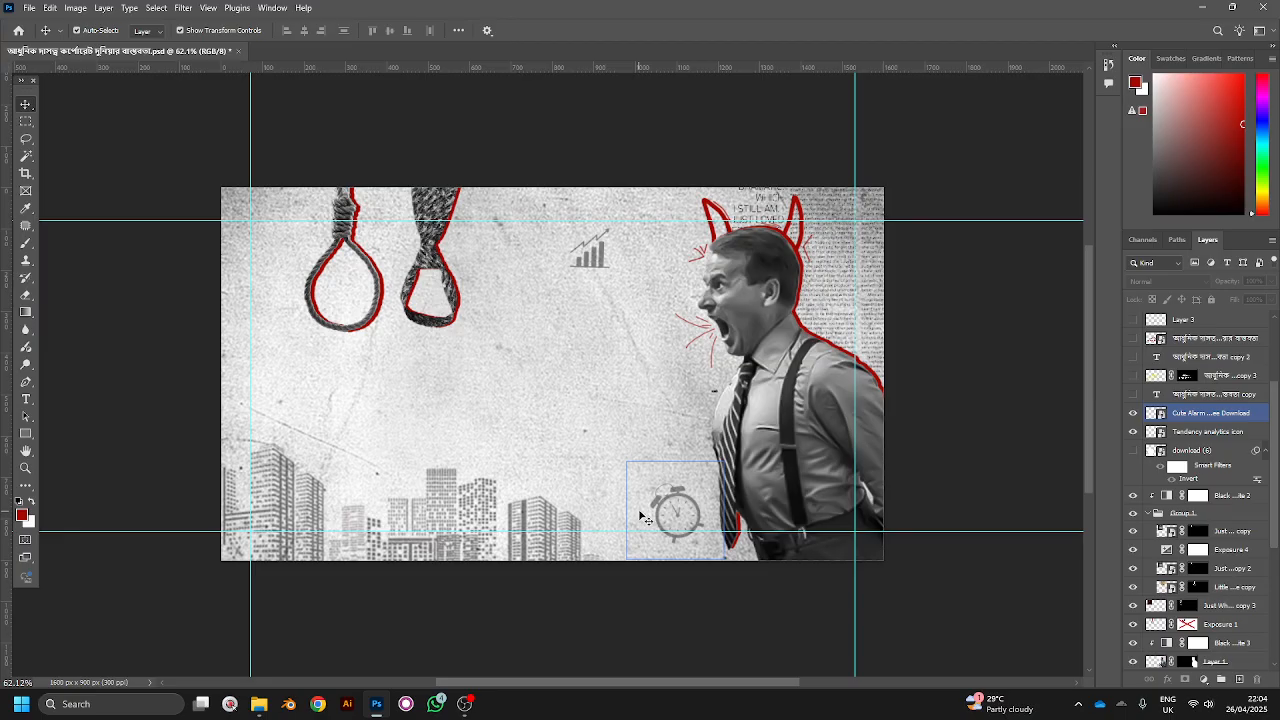
left_click(652, 583)
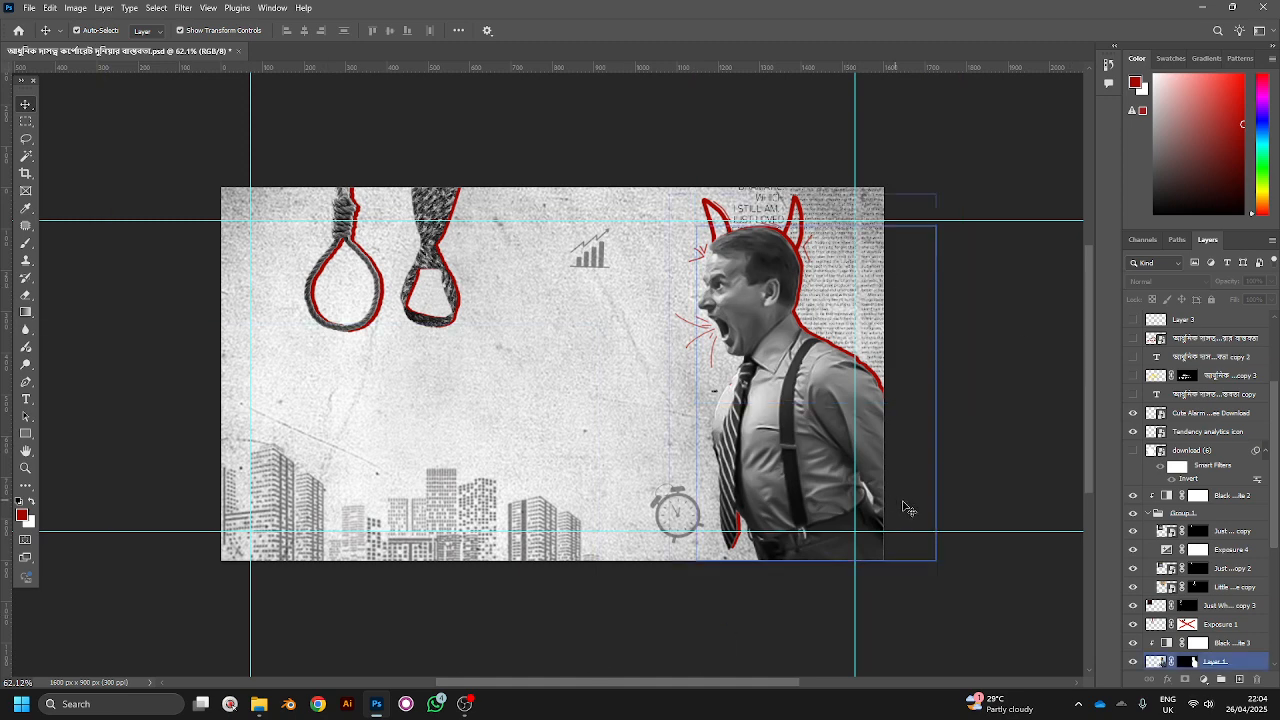
left_click(1172, 412)
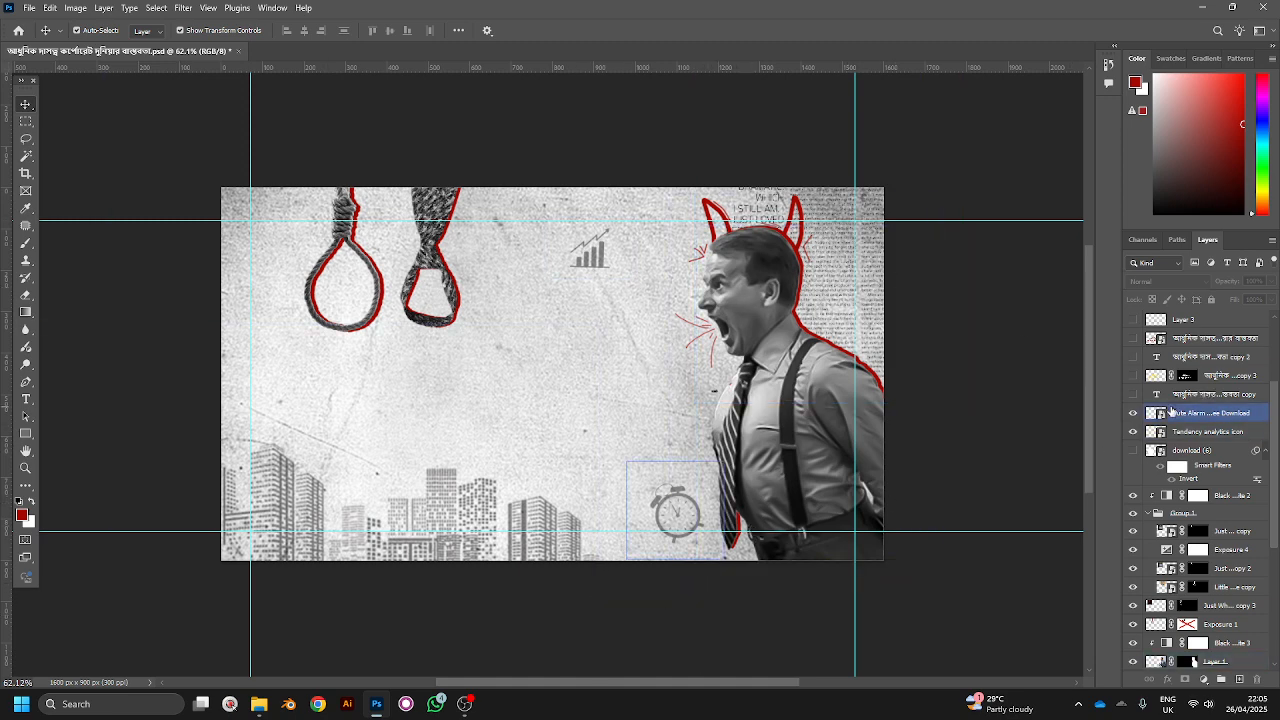
Step: Preview the flat red Bengali title text copy layer and the masked copy 3 title layer, and hide both again
left_click(1134, 396)
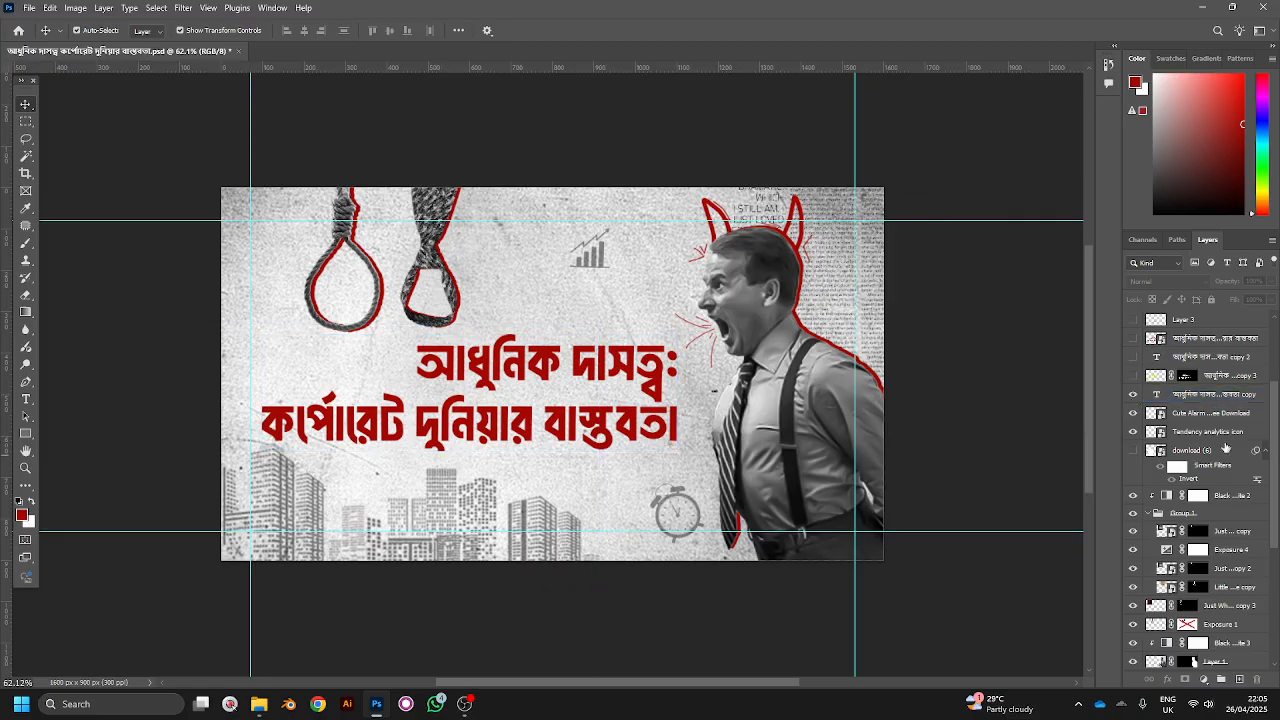
scroll(1190, 430, "up", 1)
left_click(1134, 414)
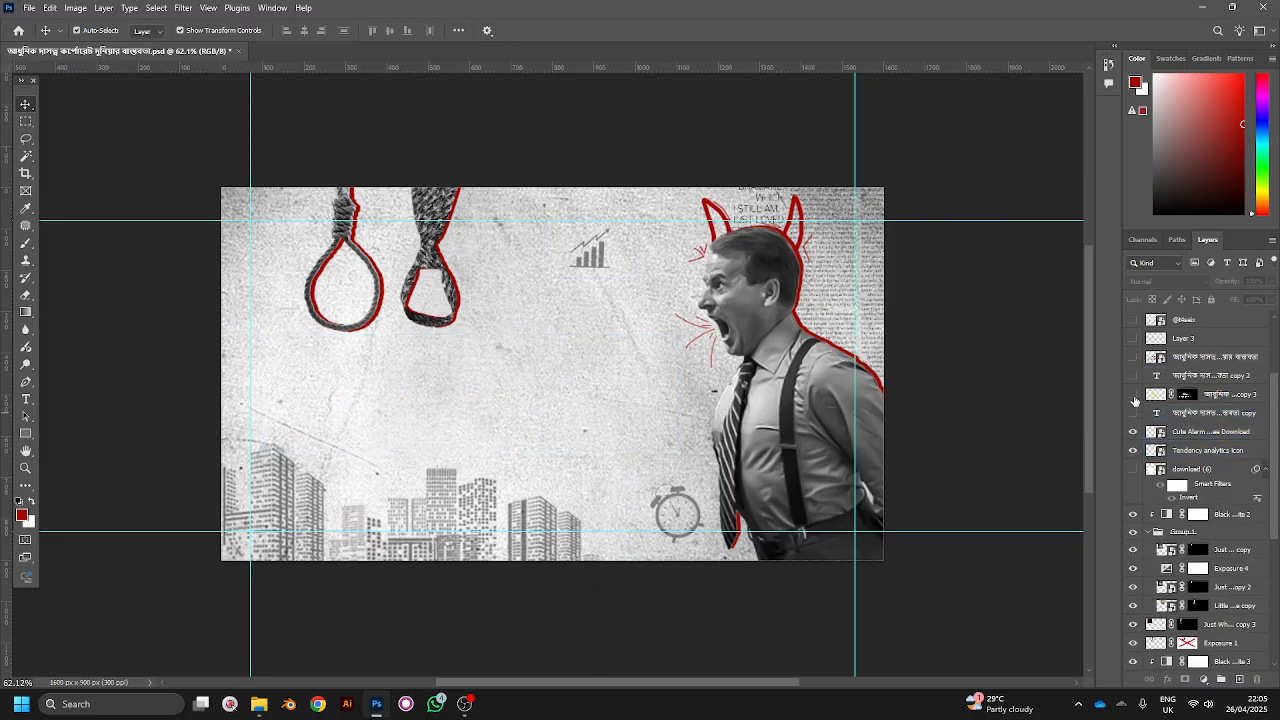
left_click(1134, 394)
scroll(1136, 402, "up", 2)
left_click(1136, 470)
left_click(1134, 431)
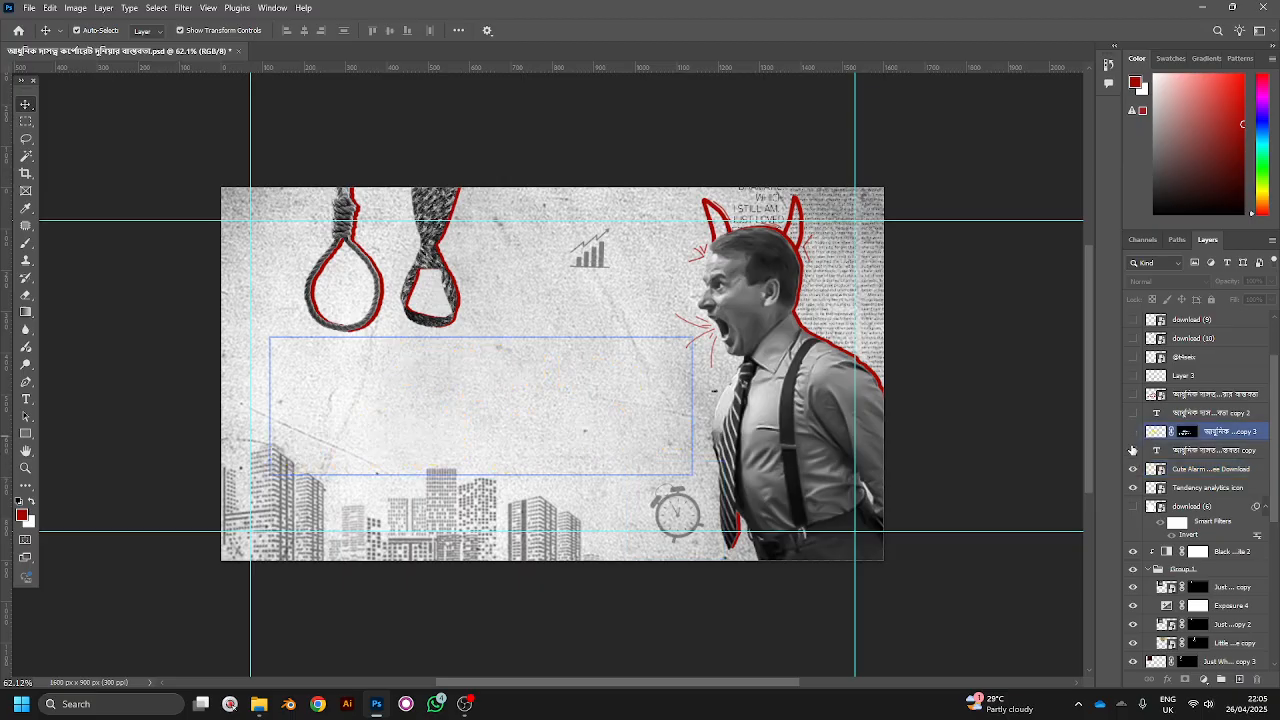
Step: Show the flat red Bengali title text copy layer and convert it to a smart object
left_click(1134, 450)
left_click(710, 425)
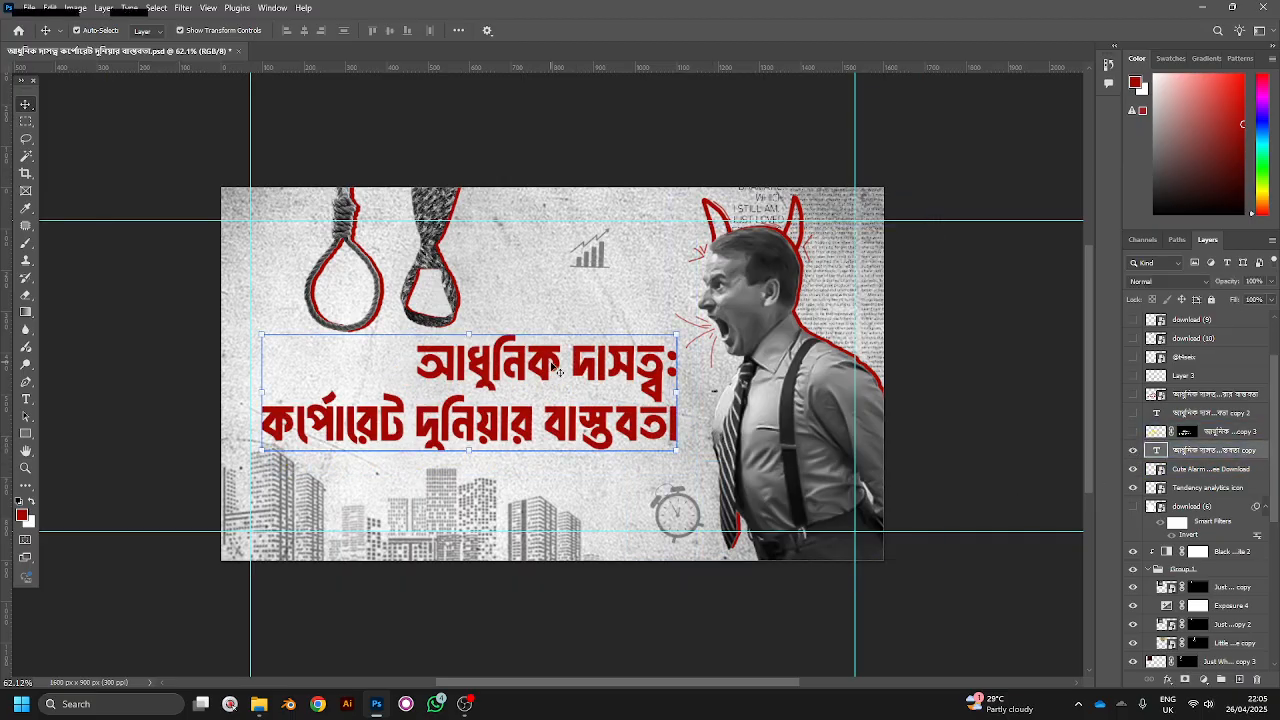
right_click(1177, 454)
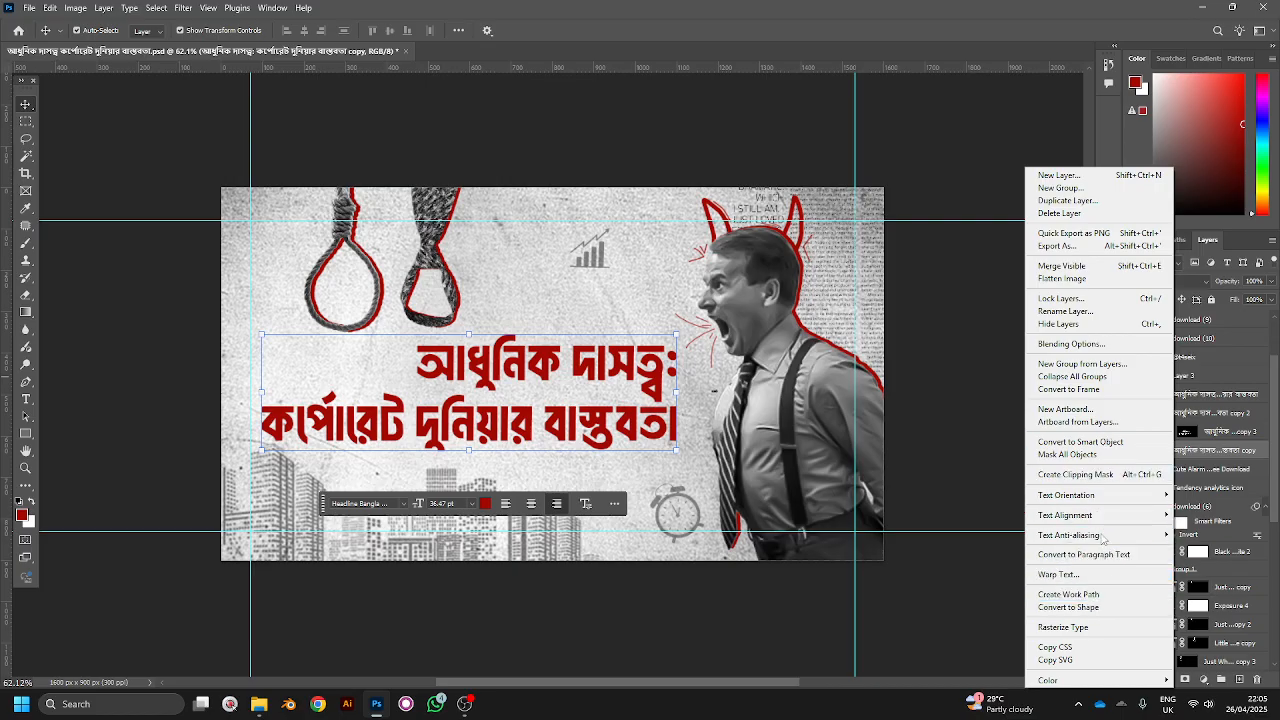
left_click(1118, 443)
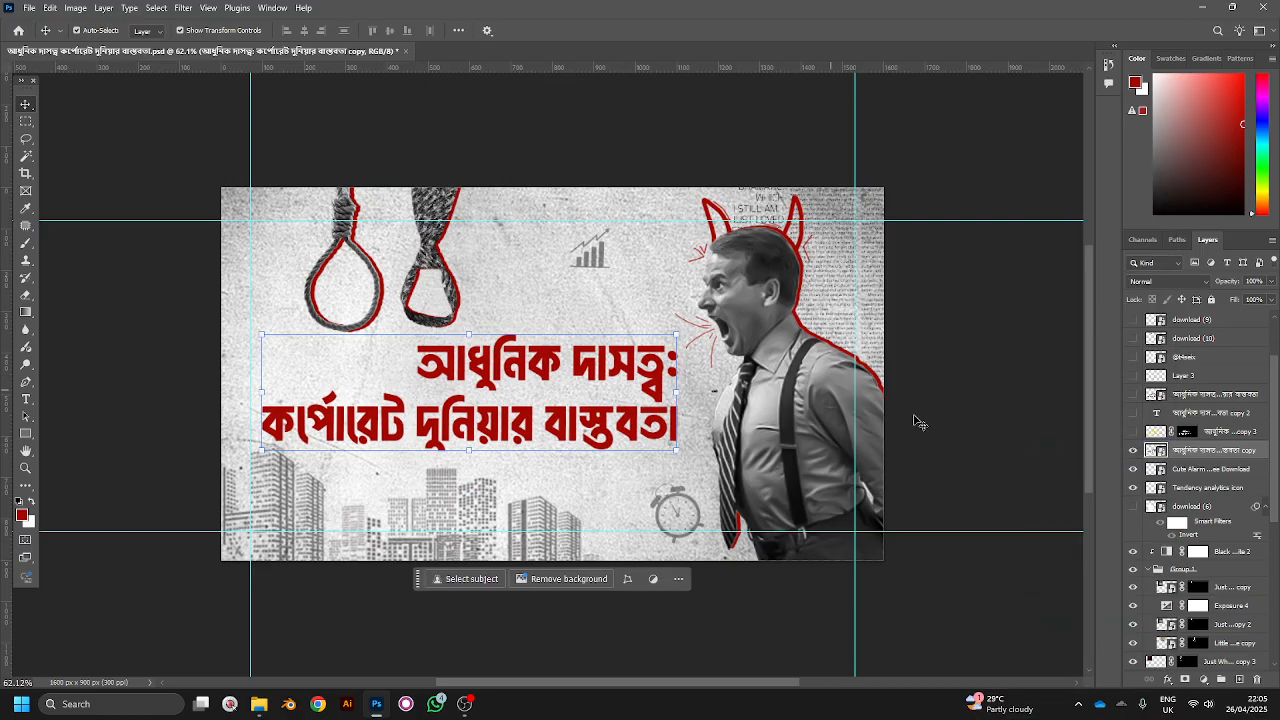
Step: Try distorting the title smart object into a perspective shape with a taller left edge and shorter right edge, and discard the transform
key("ctrl+t")
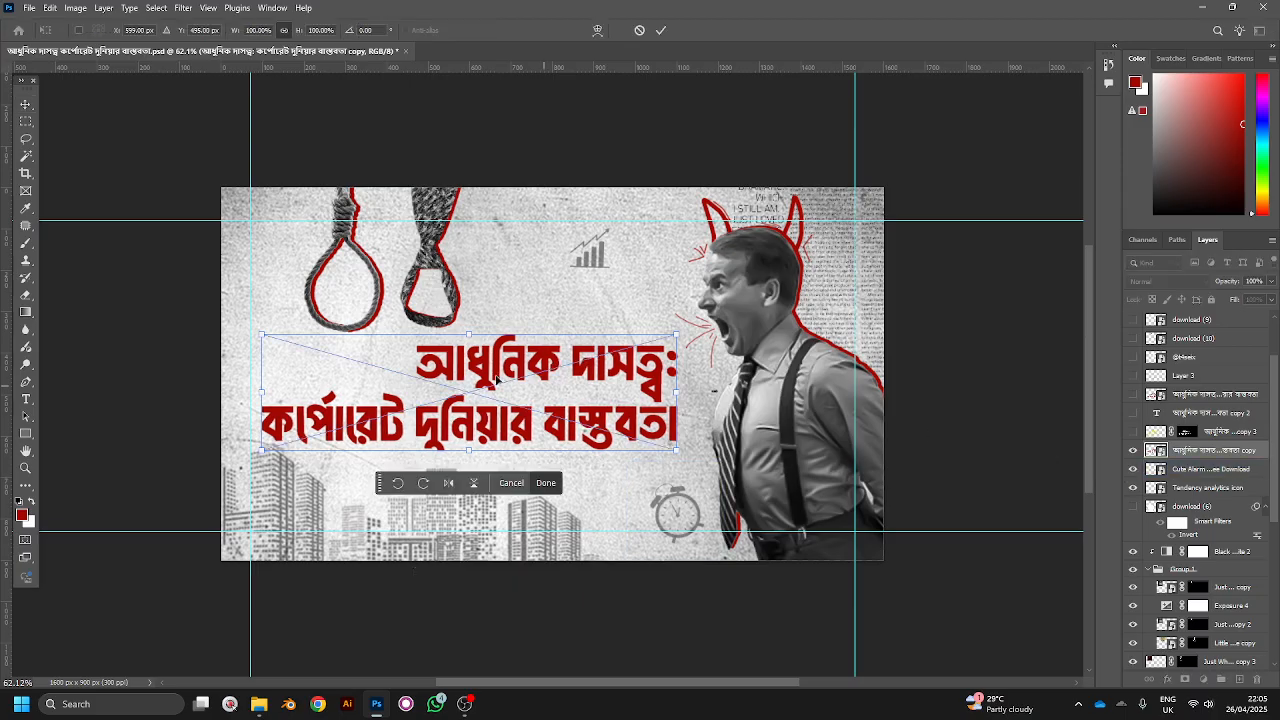
right_click(610, 284)
left_click(655, 368)
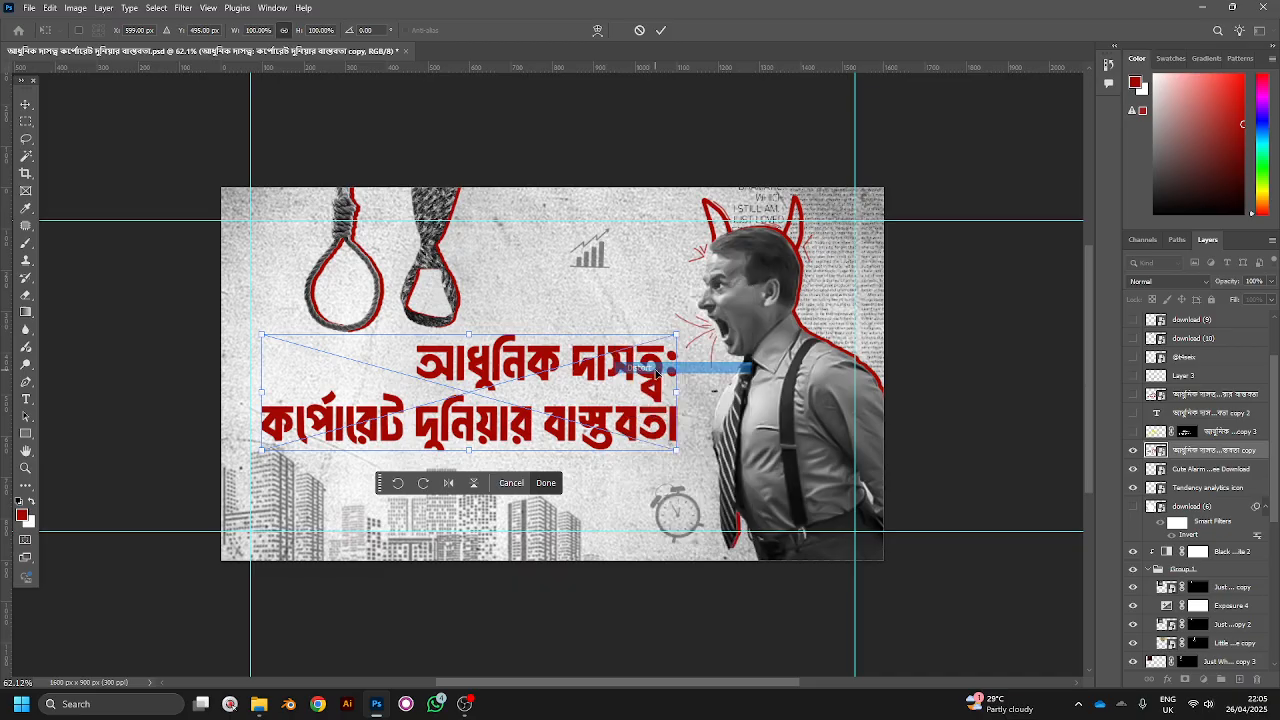
left_click_drag(676, 336, 676, 364)
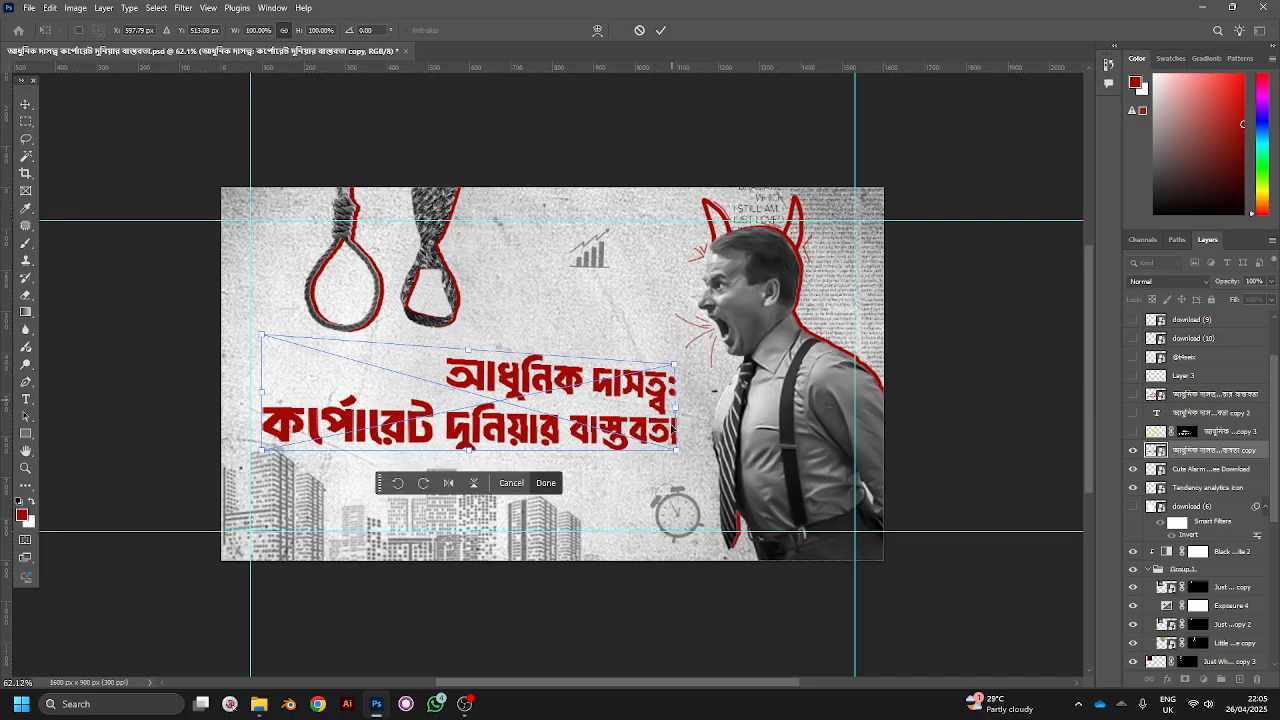
left_click_drag(676, 454, 676, 437)
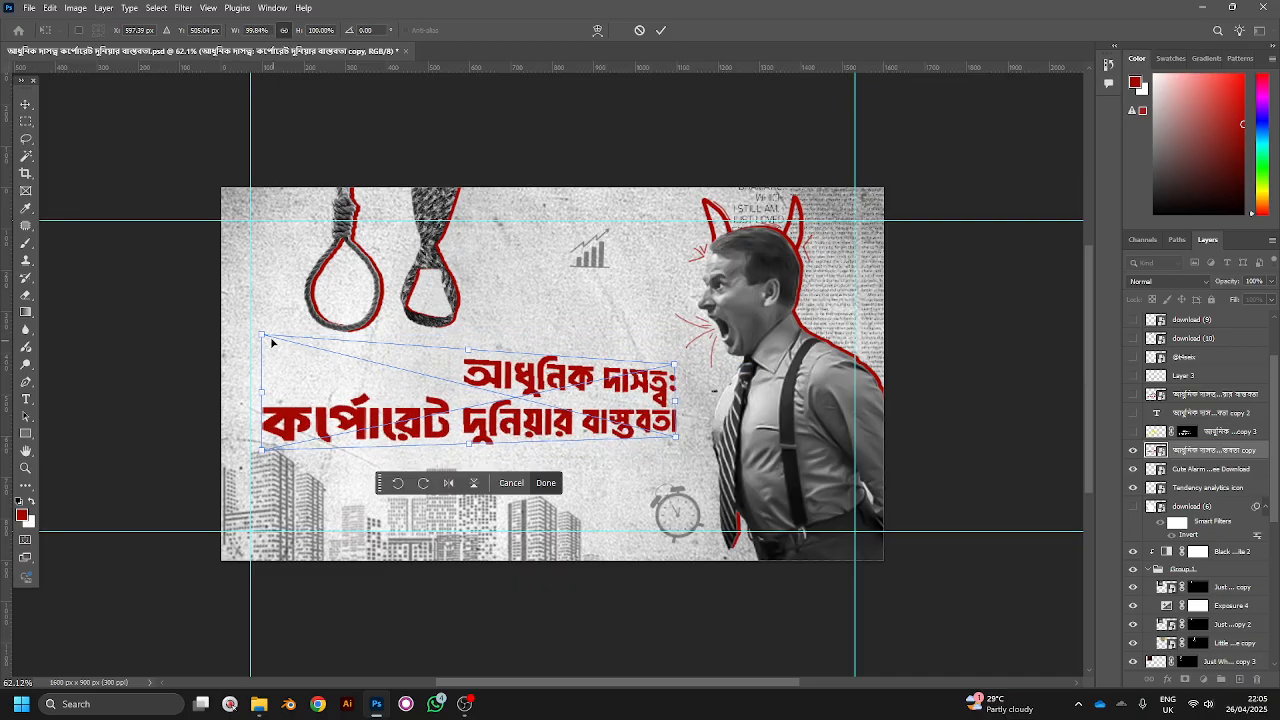
left_click_drag(264, 338, 260, 308)
mouse_move(263, 449)
left_mouse_down()
mouse_move(264, 472)
mouse_move(260, 444)
left_mouse_up()
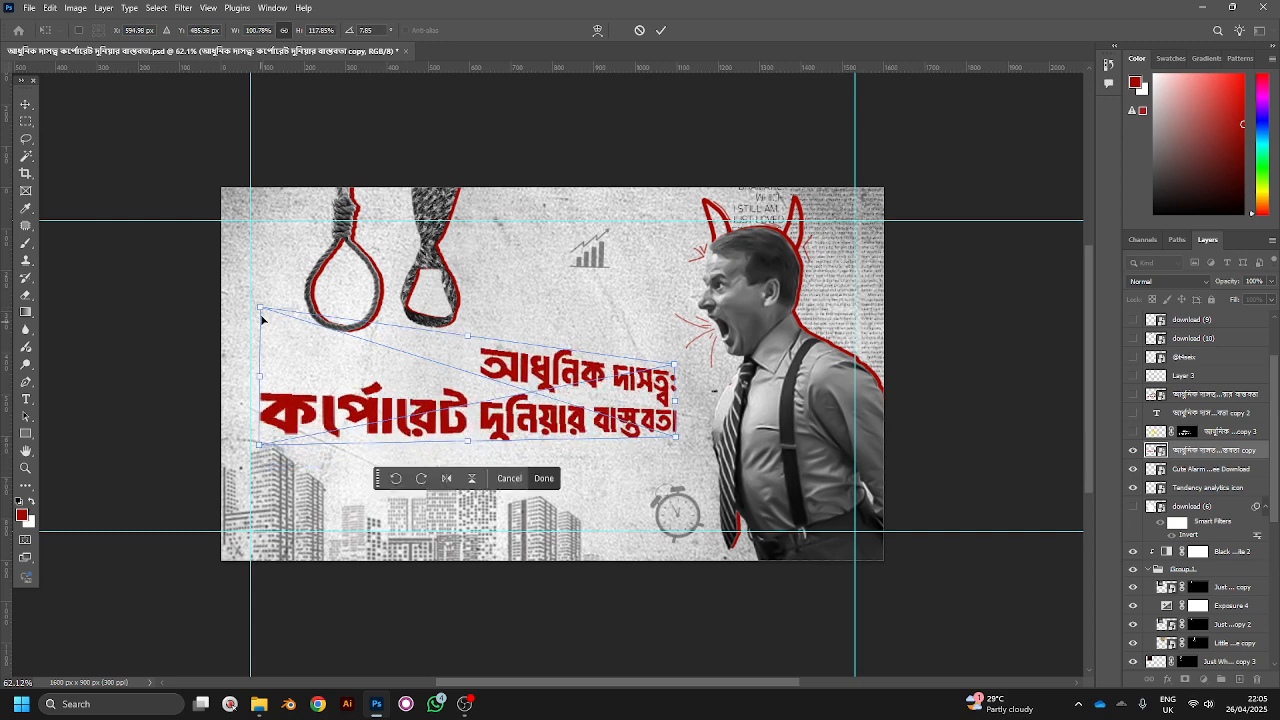
left_click_drag(260, 308, 260, 300)
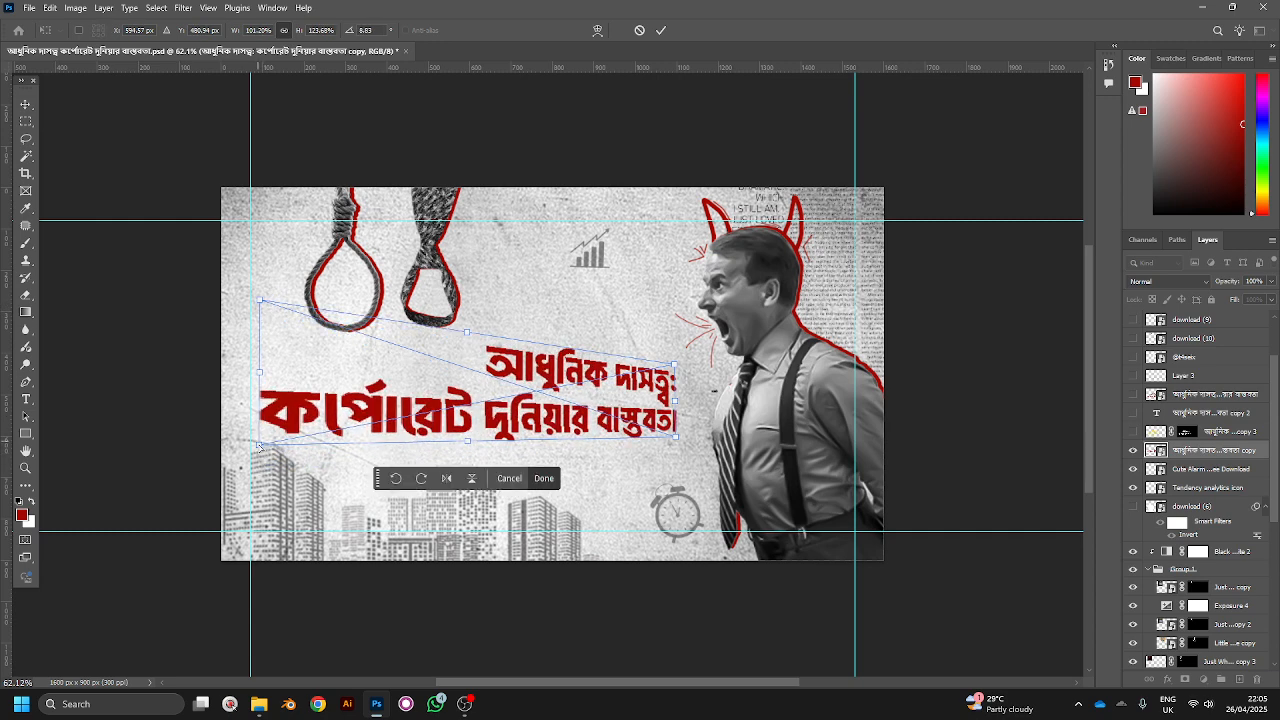
left_click_drag(258, 446, 255, 450)
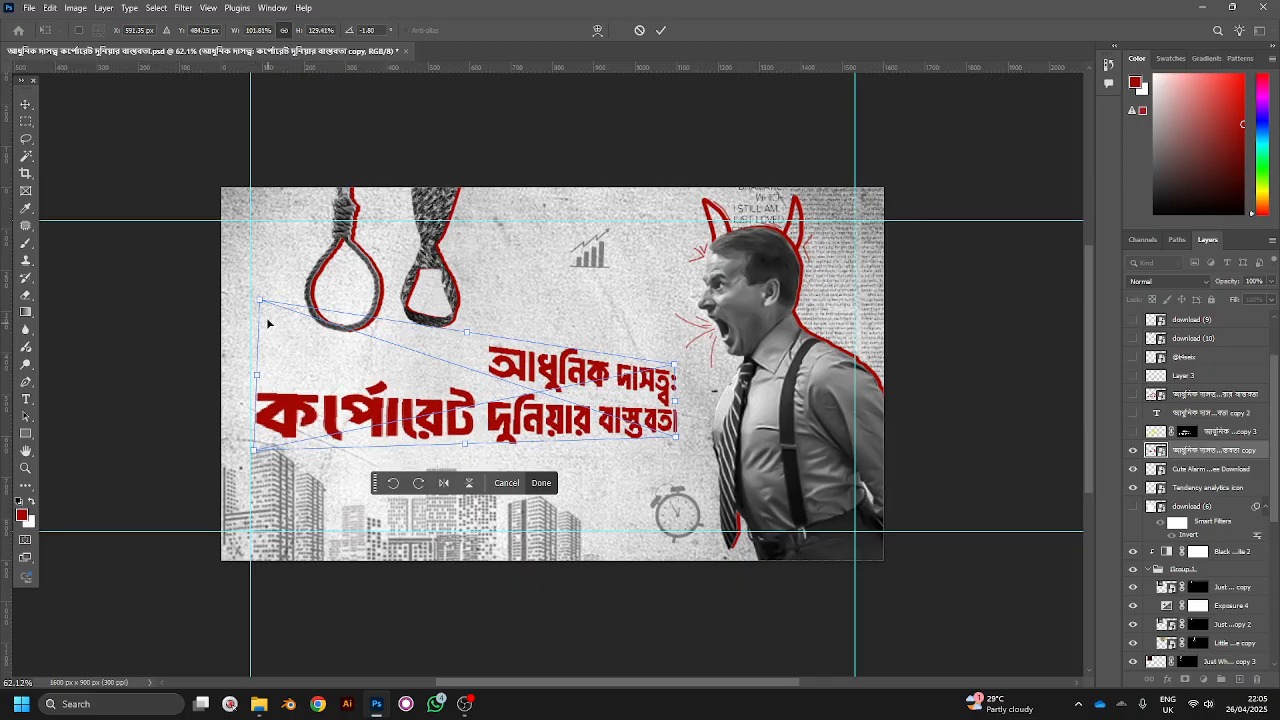
left_click_drag(261, 301, 256, 294)
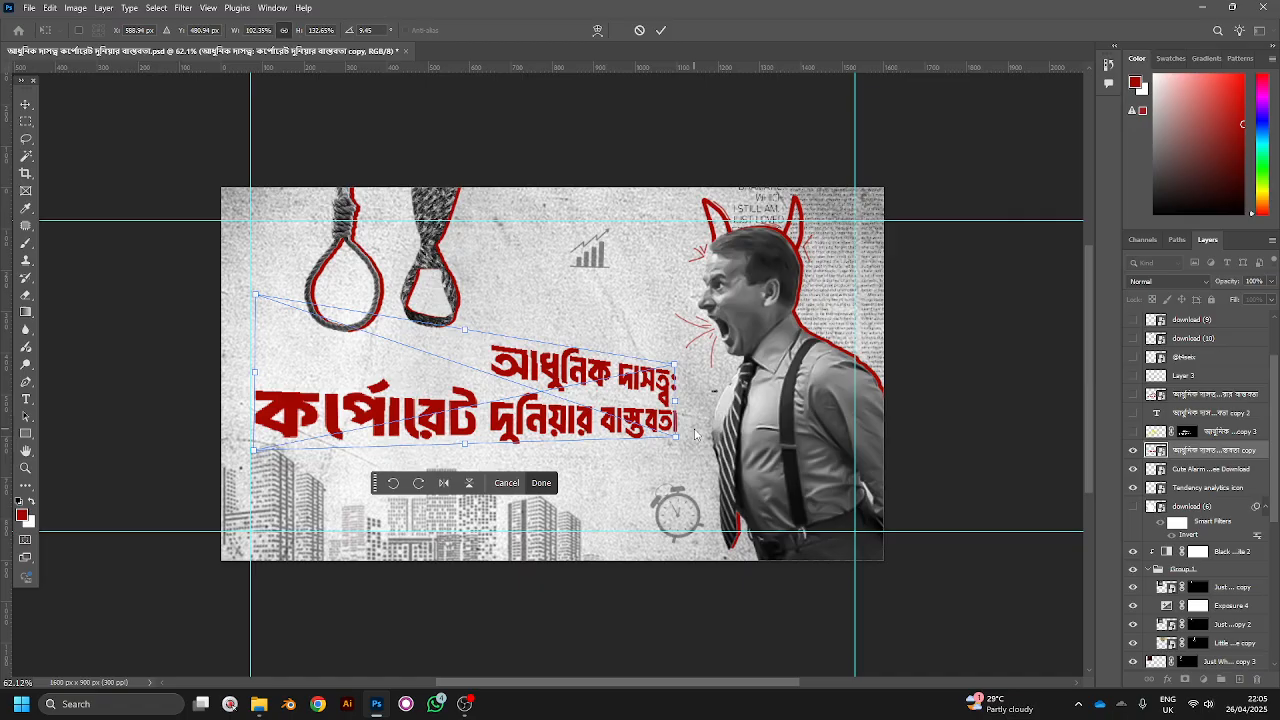
left_click(642, 30)
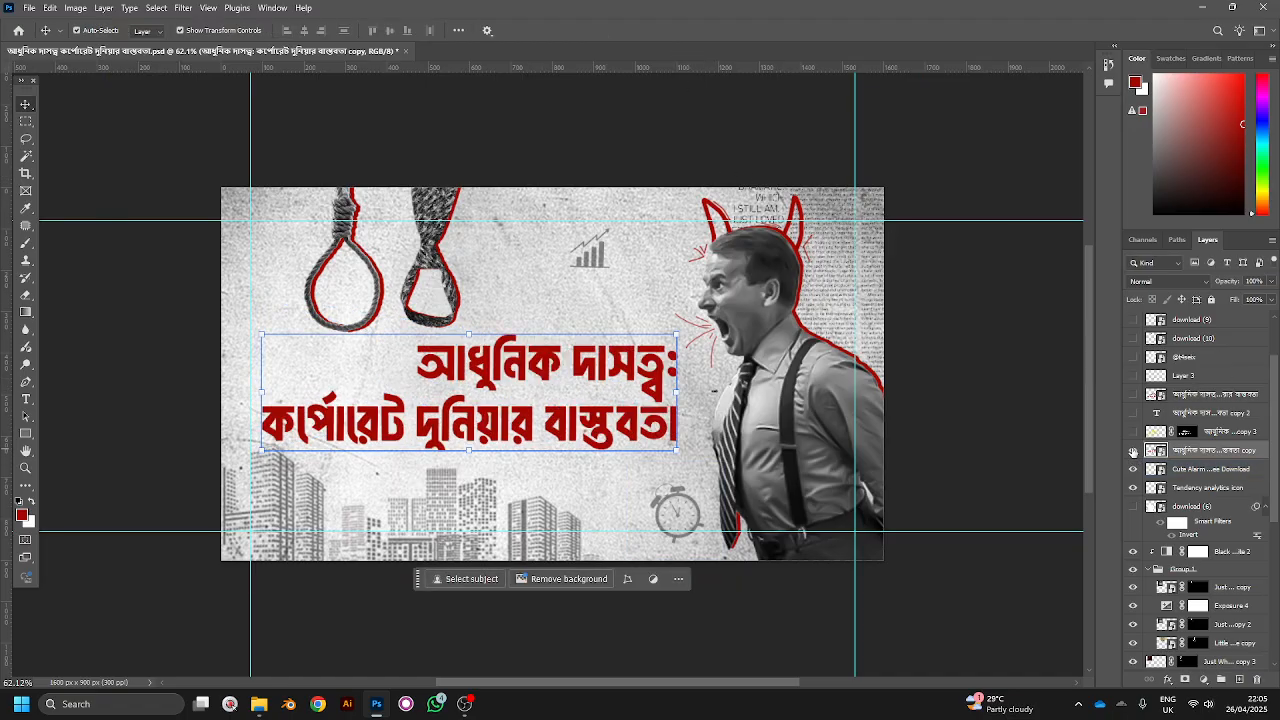
Step: Hide the flat title copy and show the perspective-shaped red title layer with the yellow copy 3 shadow layer behind it
left_click(1133, 450)
left_click(1133, 394)
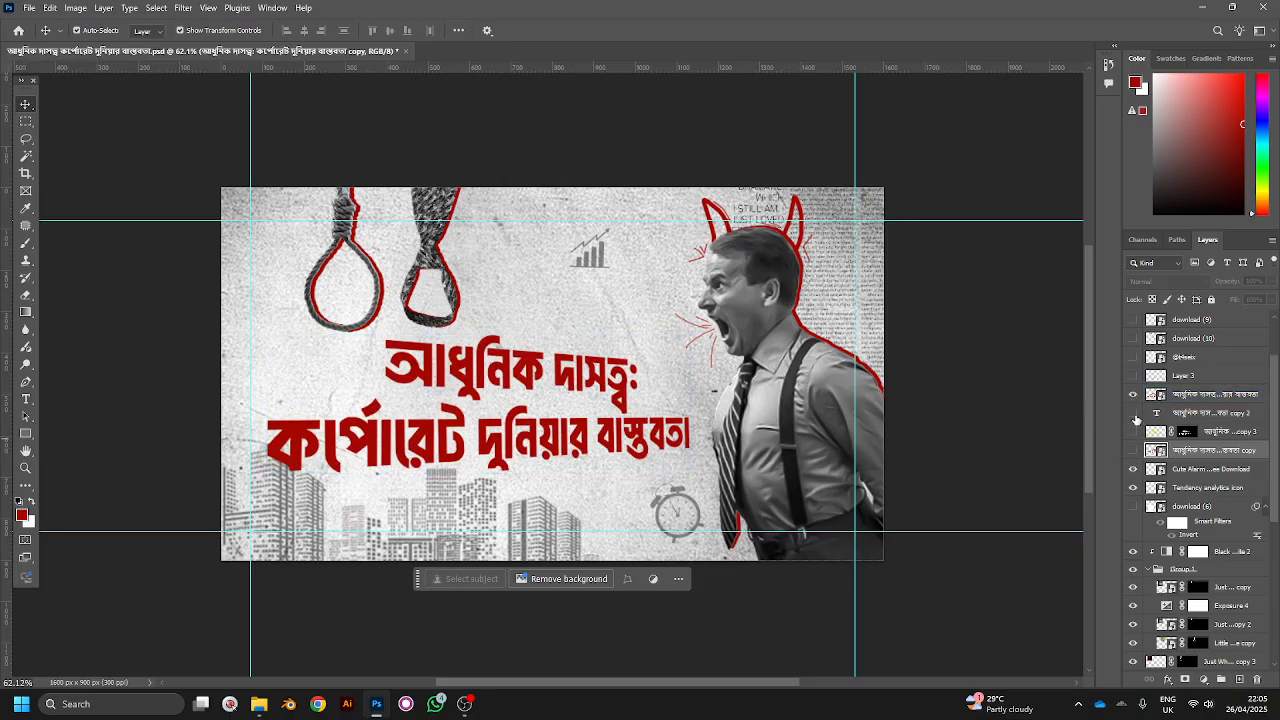
left_click(1133, 413)
left_click(1133, 413)
left_click(1210, 394)
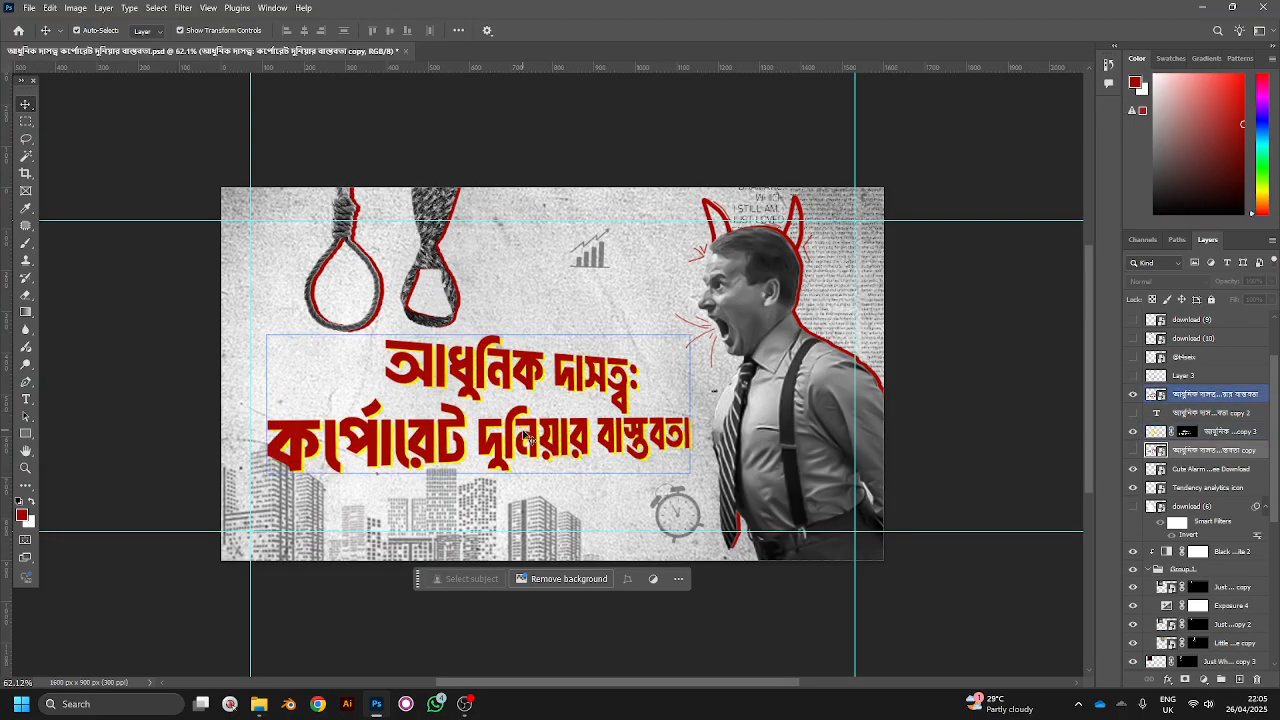
Step: Examine the yellow offset shadow behind the red title lettering up close and within the whole thumbnail
scroll(529, 436, "up", 3)
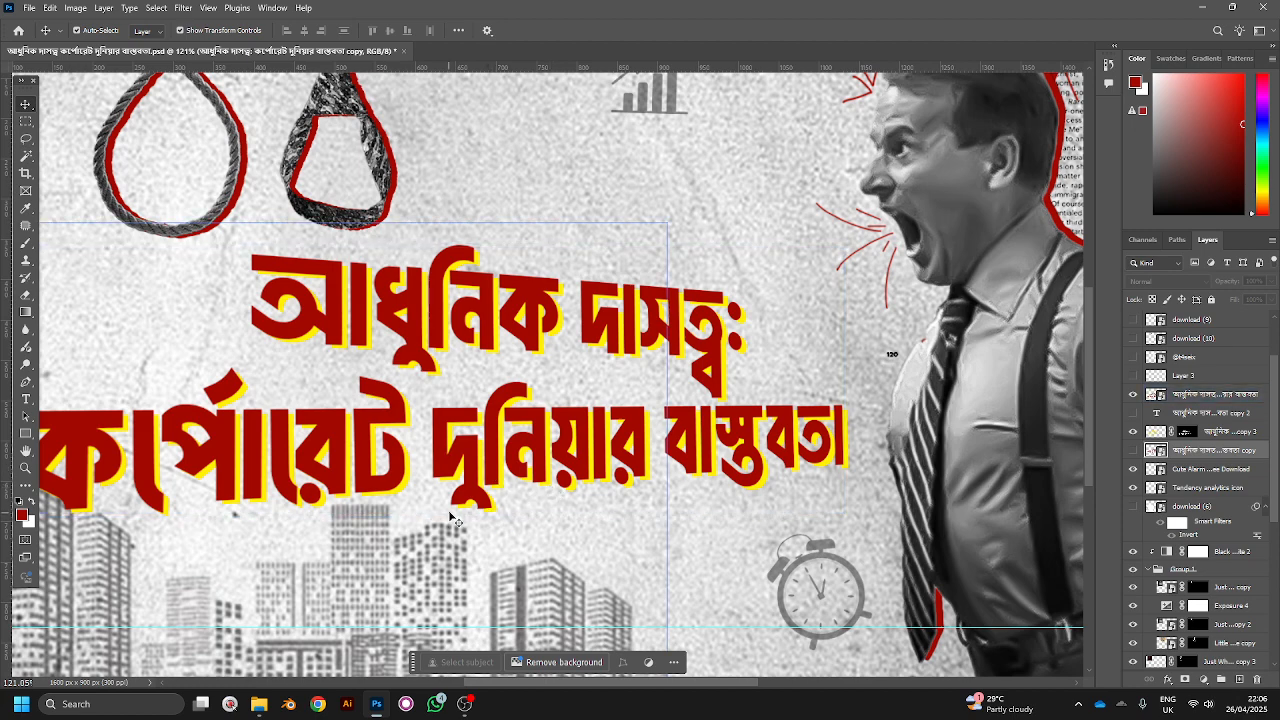
left_click(503, 513)
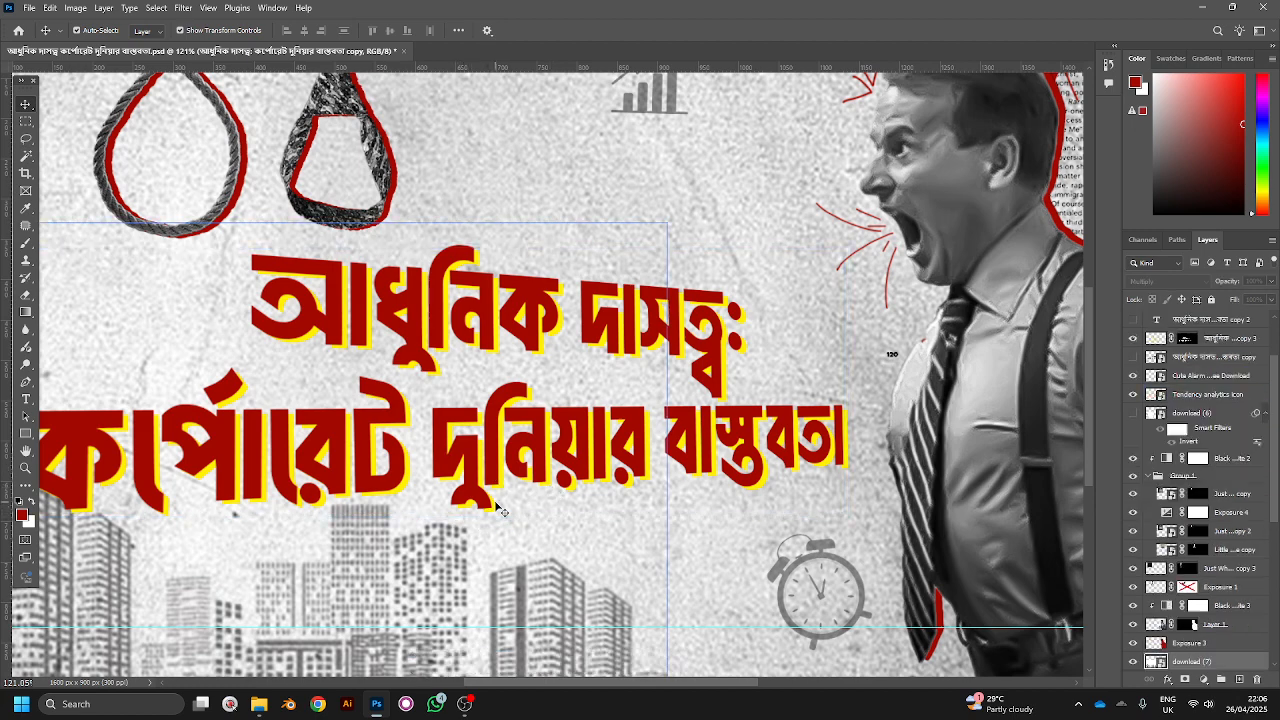
scroll(567, 485, "down", 2)
scroll(567, 485, "down", 1)
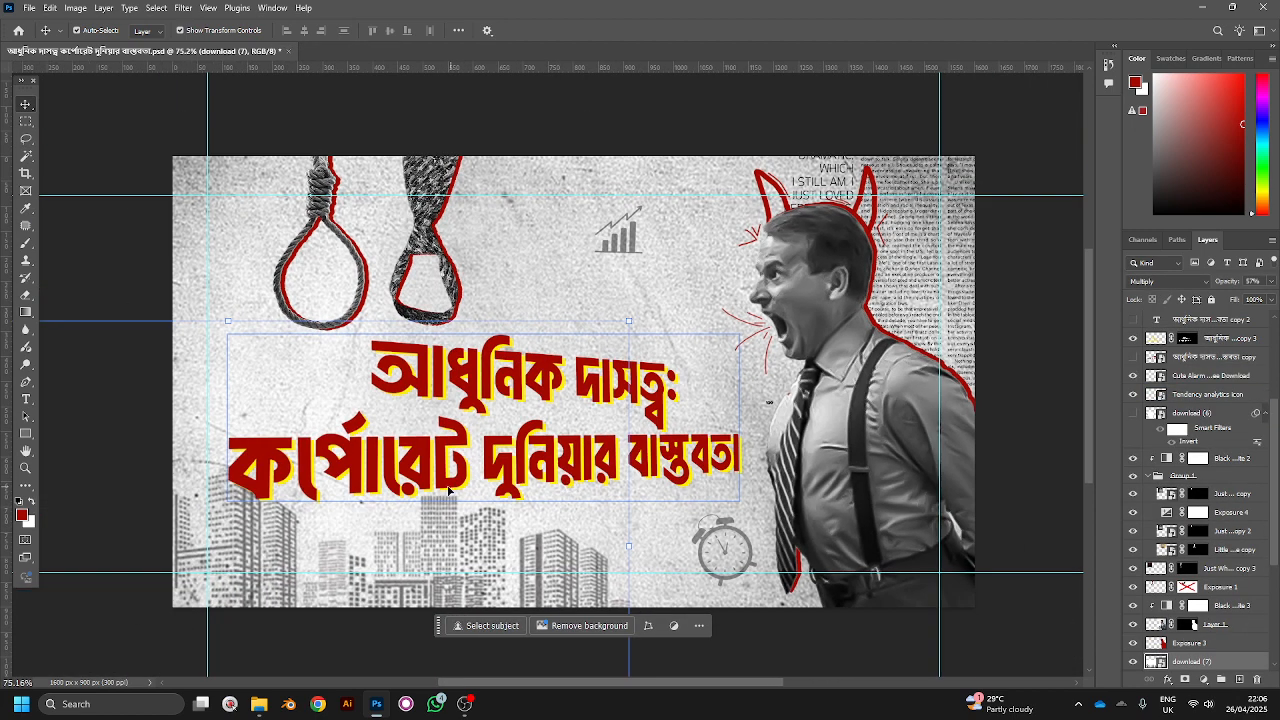
scroll(599, 458, "down", 2)
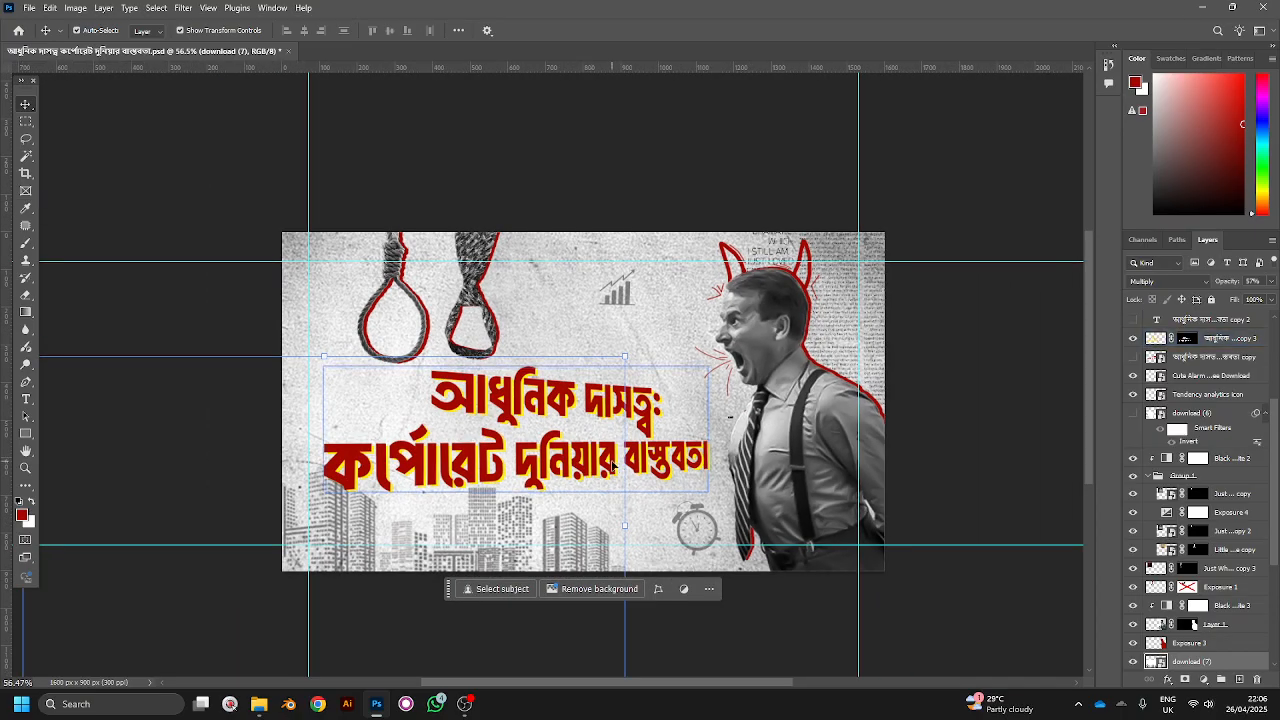
scroll(596, 450, "up", 1)
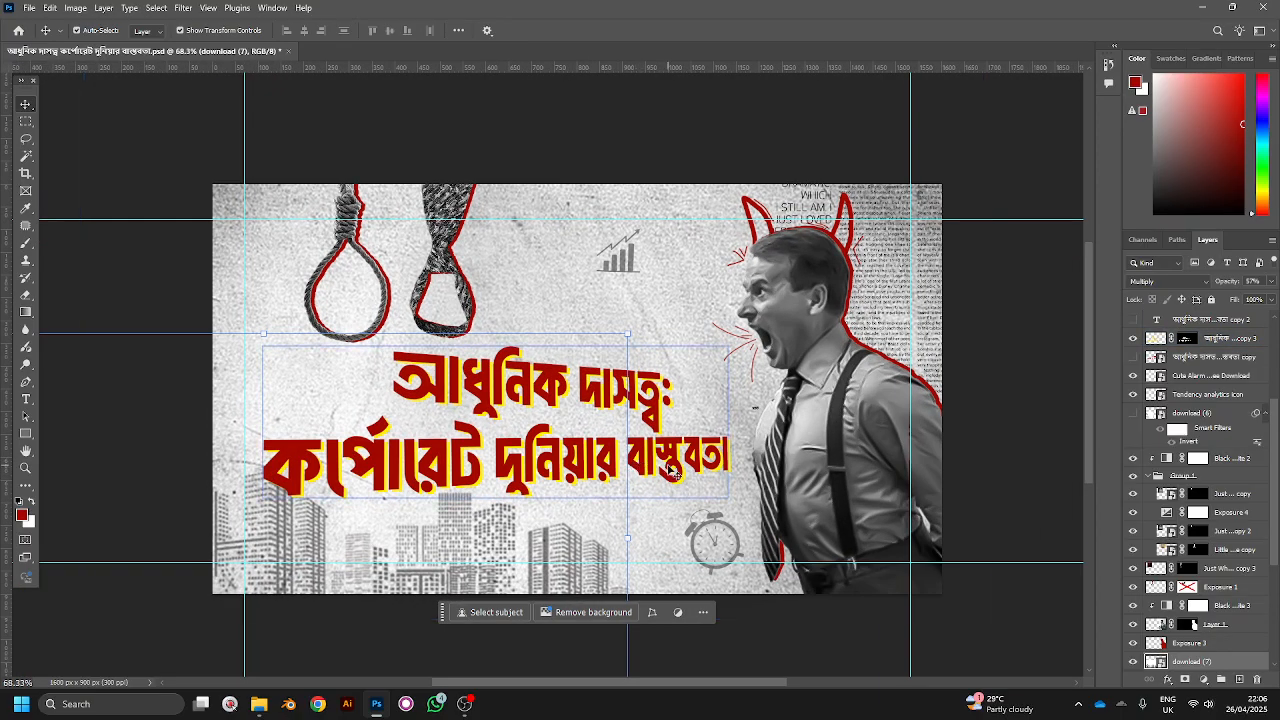
scroll(536, 502, "up", 1)
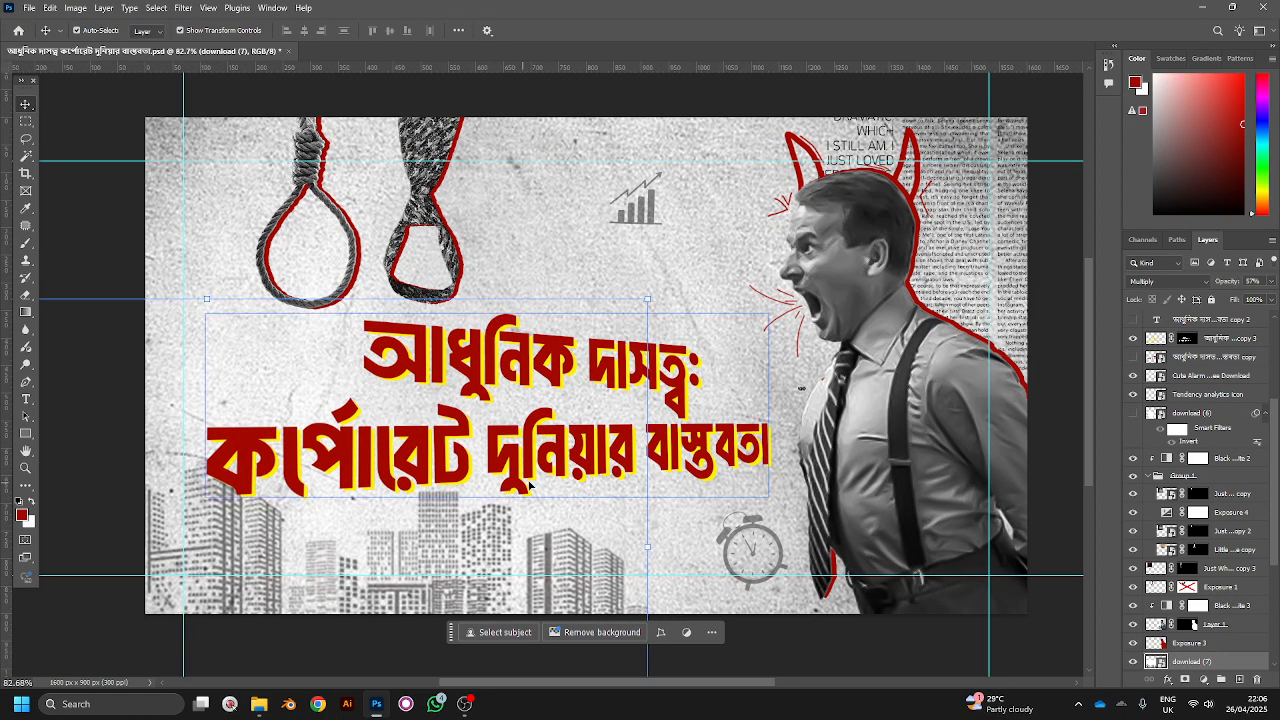
Step: Show Layer 3 with the thin red accent strokes around the Bengali title lettering
left_click(880, 500)
left_click(1050, 497)
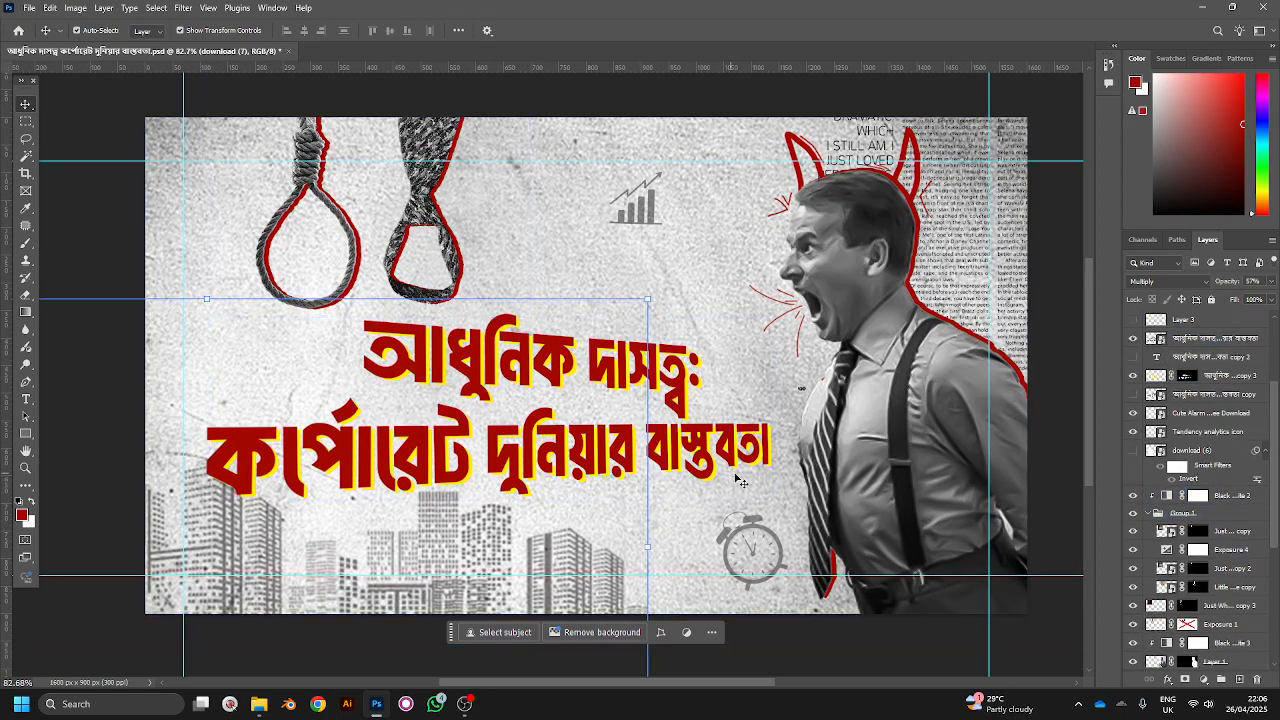
scroll(745, 478, "down", 3)
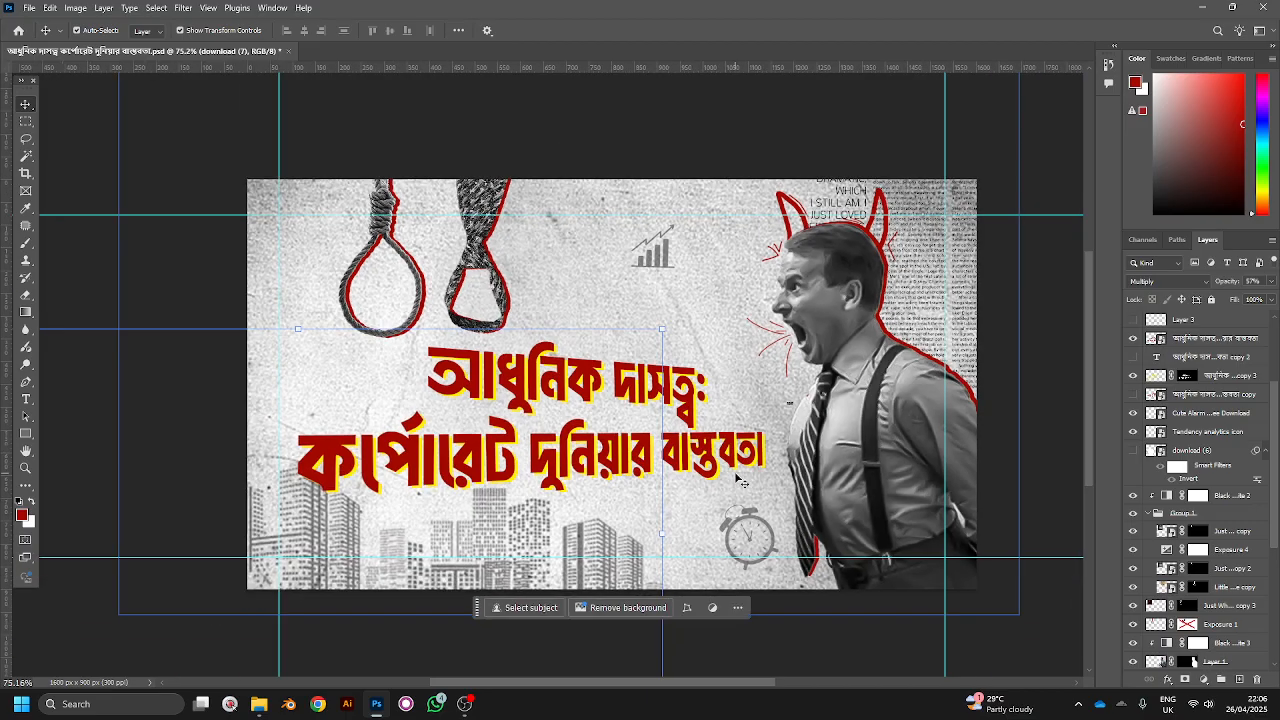
scroll(1150, 418, "up", 3)
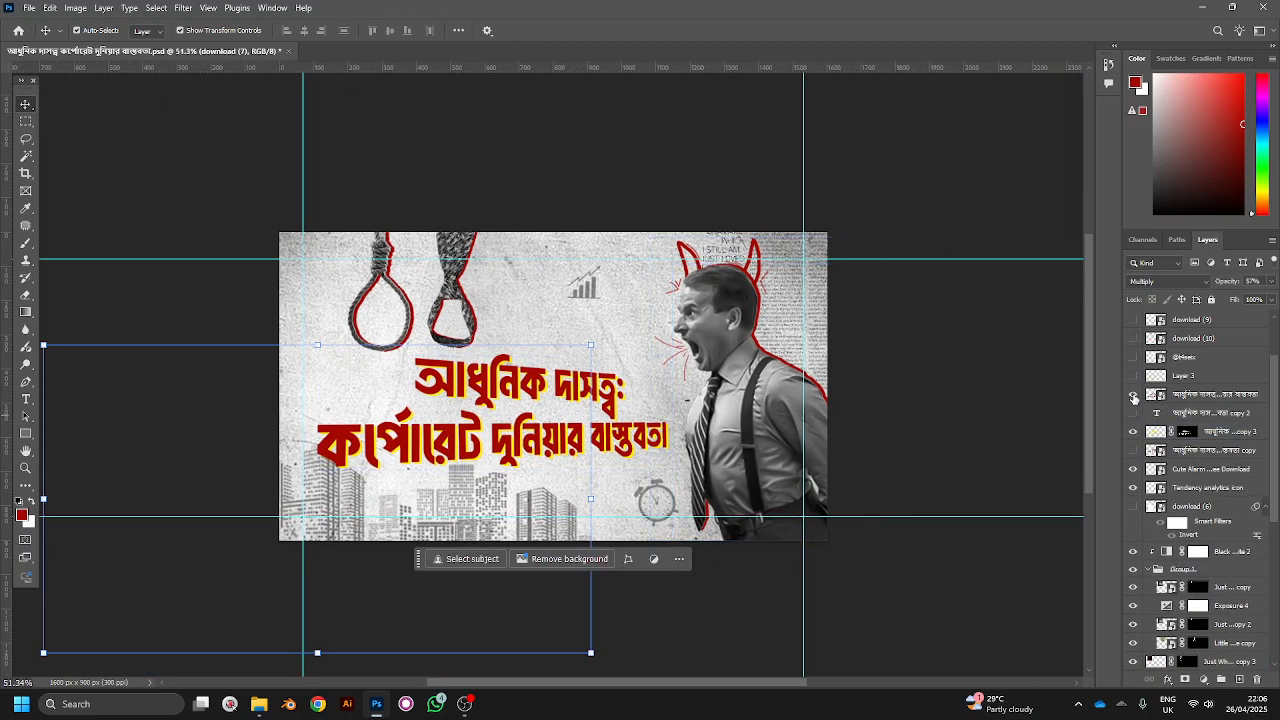
left_click(1134, 376)
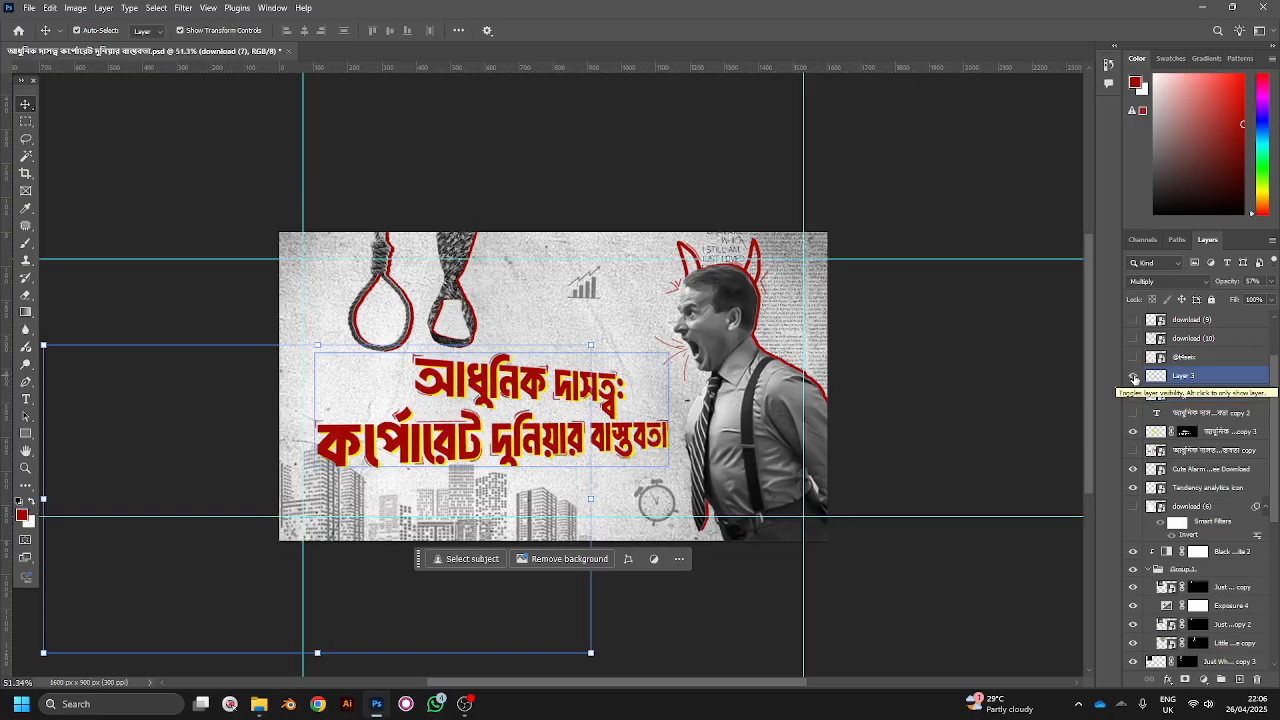
Step: Examine the thin red accent strokes around the title letters up close and within the whole thumbnail
key("ctrl+1")
scroll(249, 422, "up", 5)
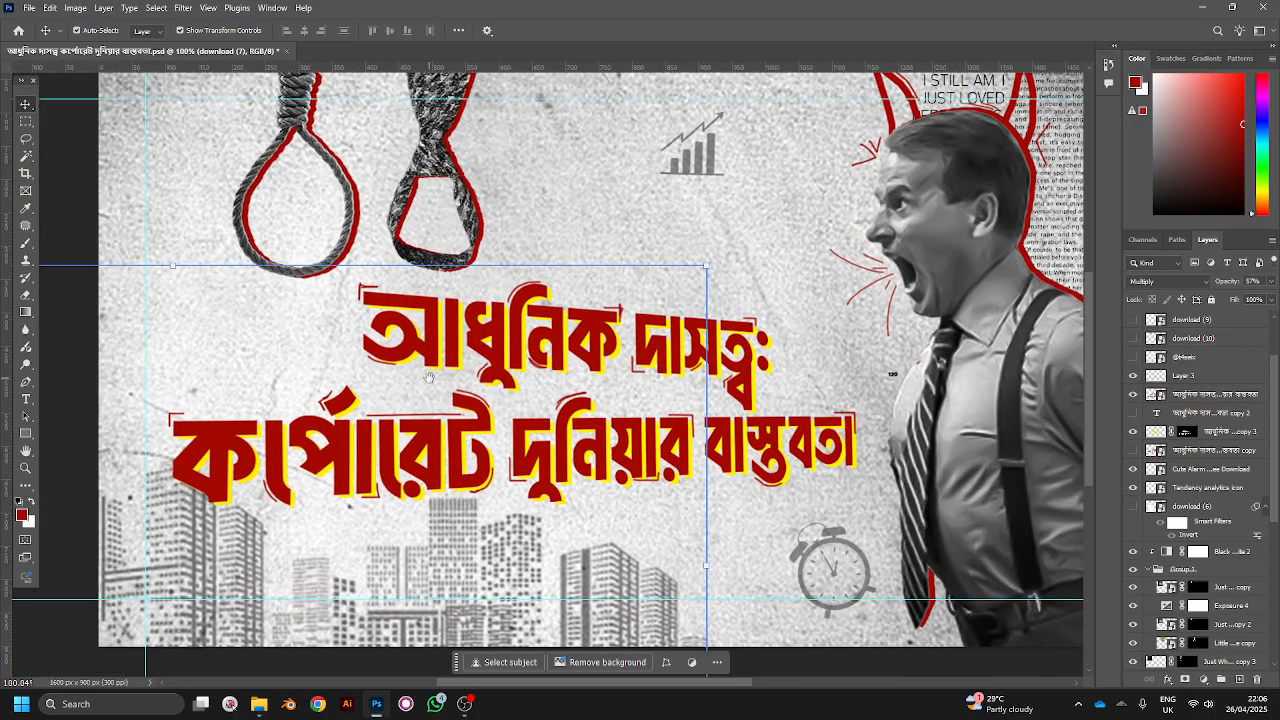
scroll(249, 422, "down", 4)
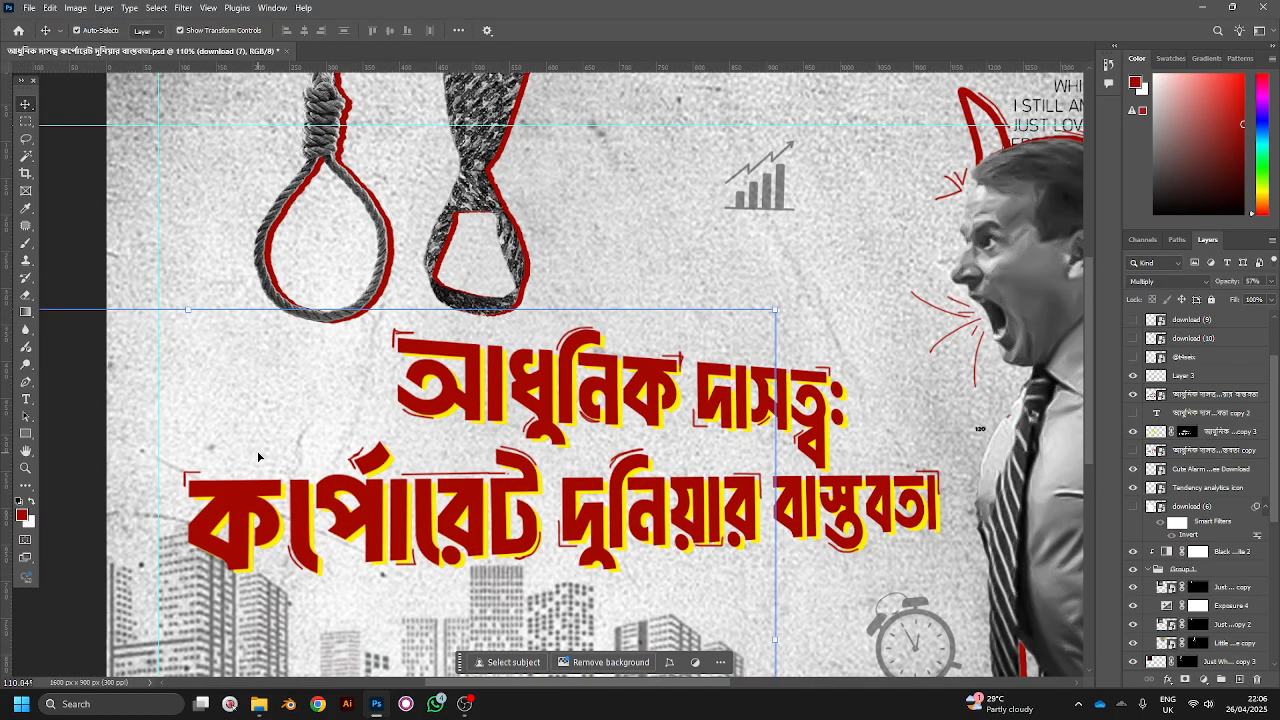
scroll(473, 427, "down", 3)
scroll(490, 467, "up", 2)
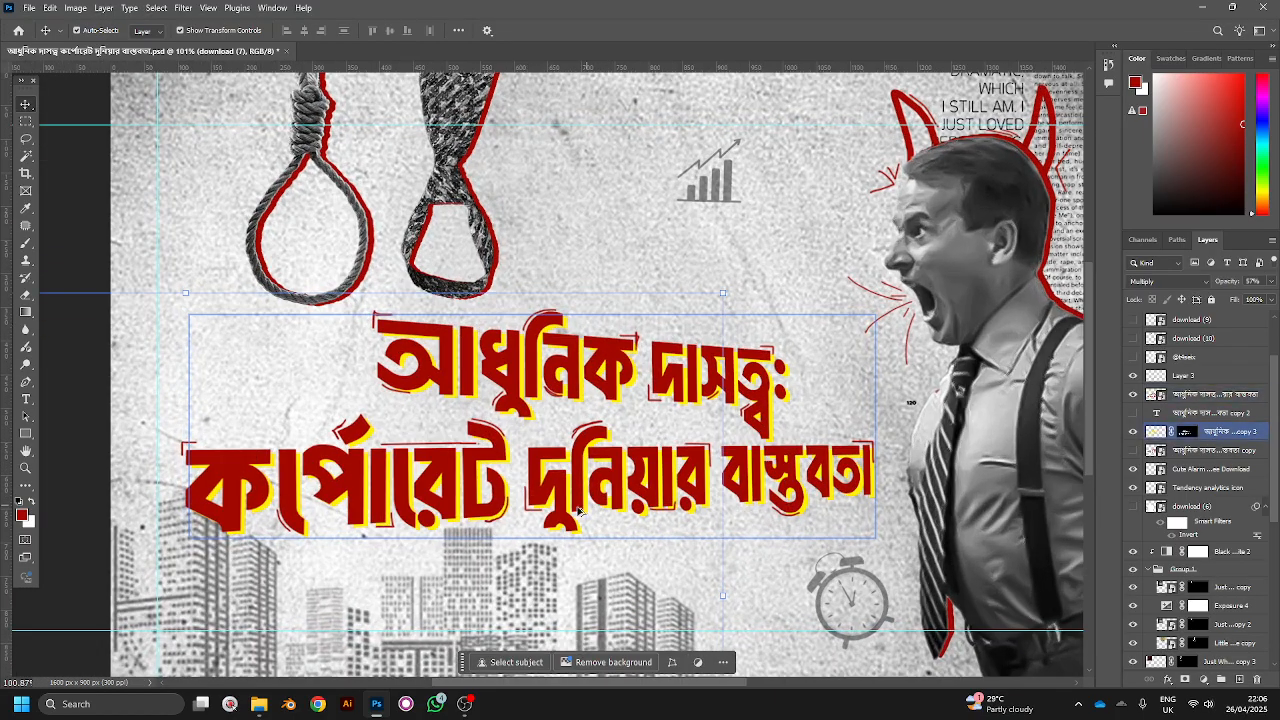
left_click(548, 525)
scroll(585, 432, "up", 2)
scroll(585, 432, "up", 2)
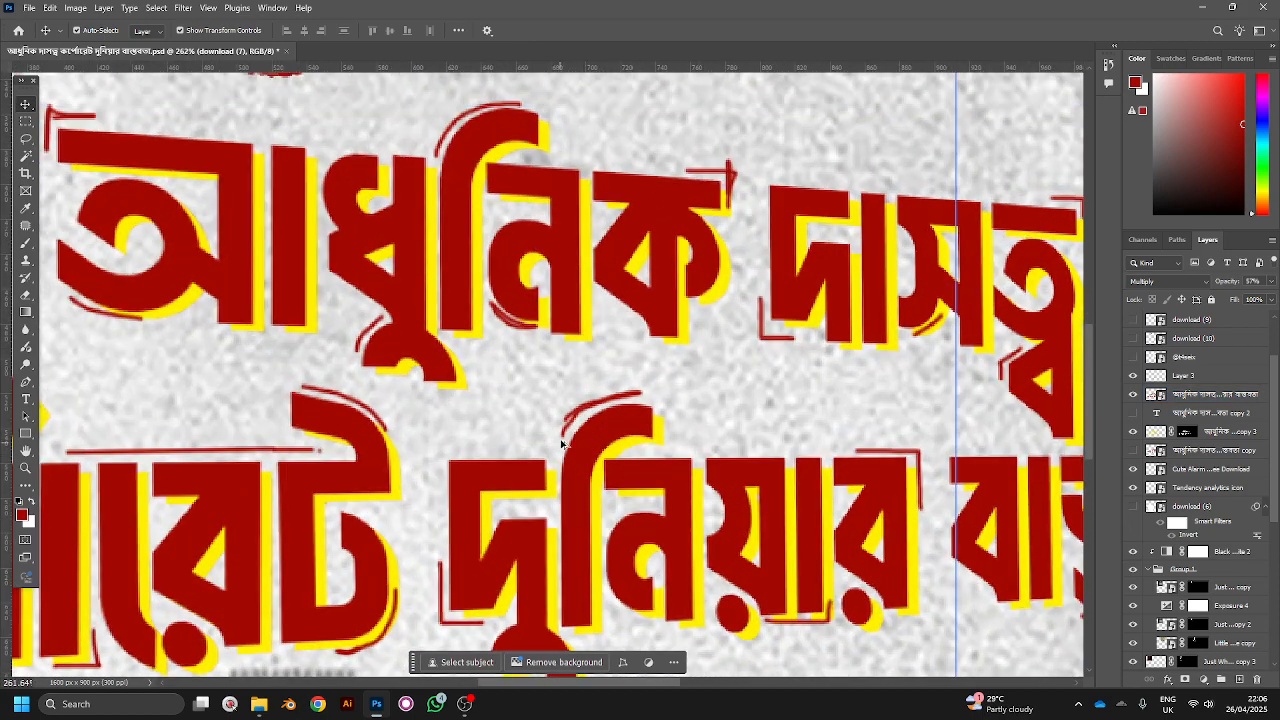
scroll(677, 386, "down", 5)
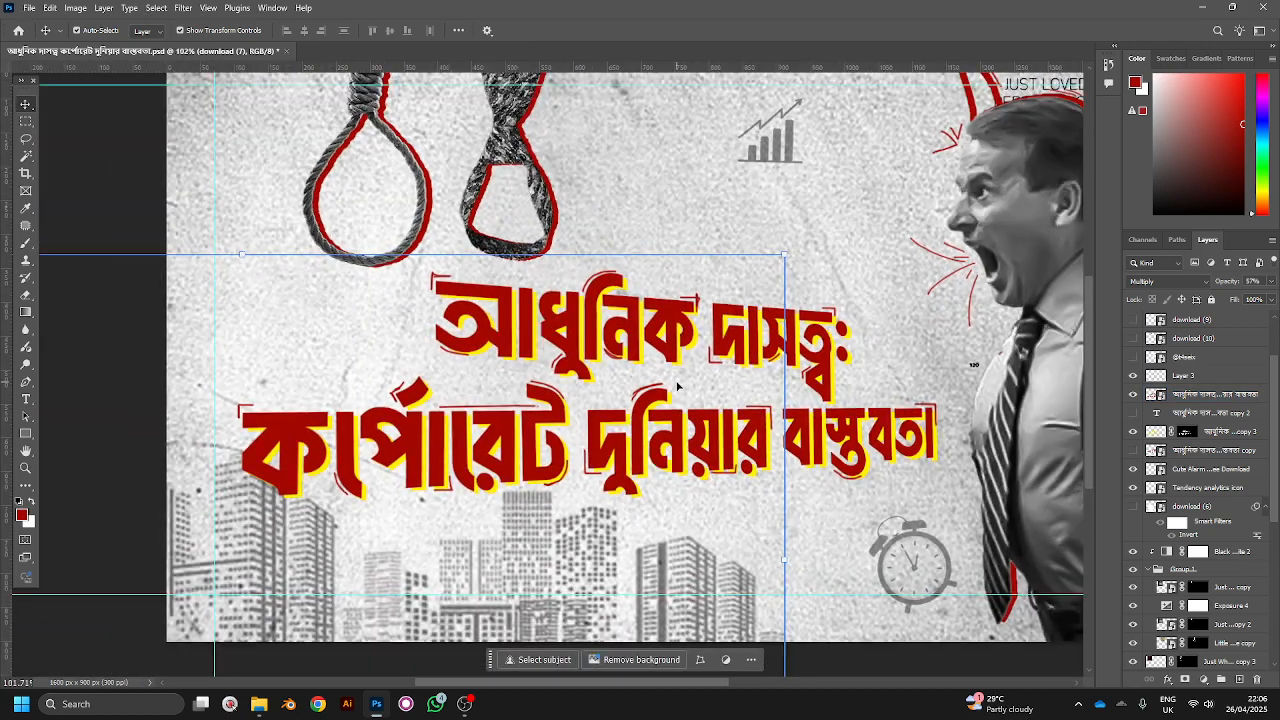
scroll(677, 386, "down", 3)
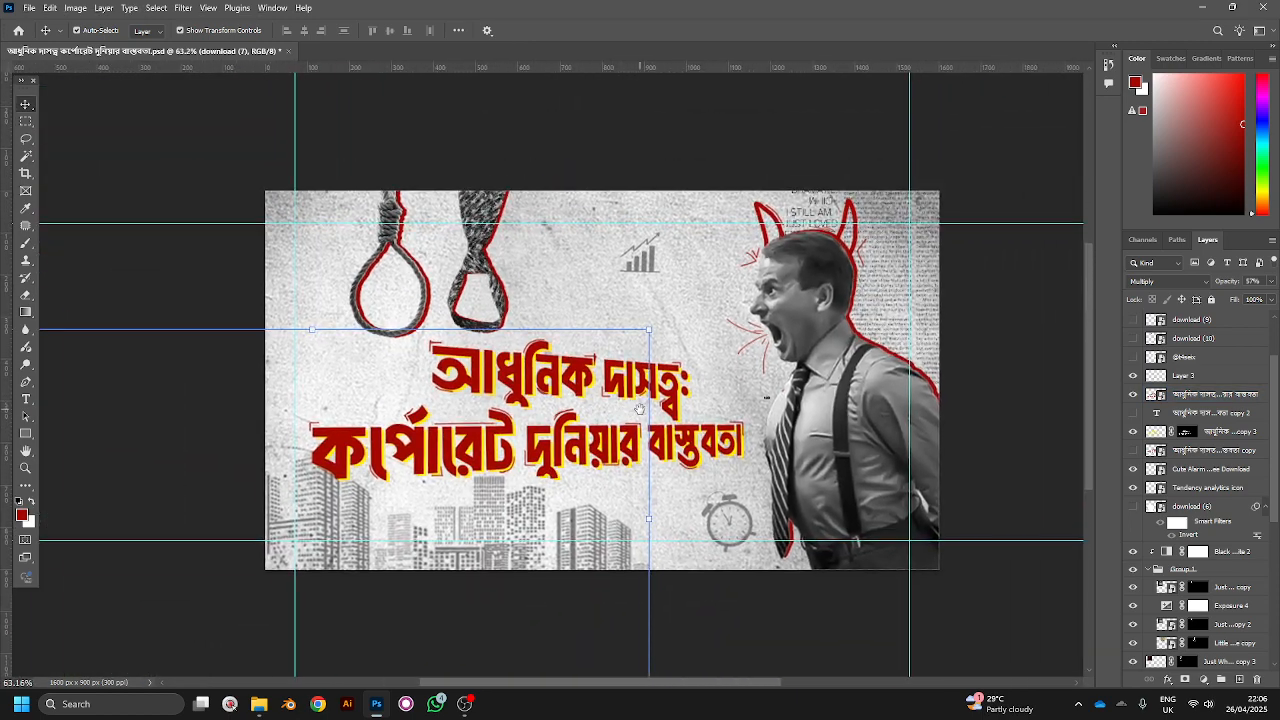
left_click(757, 381)
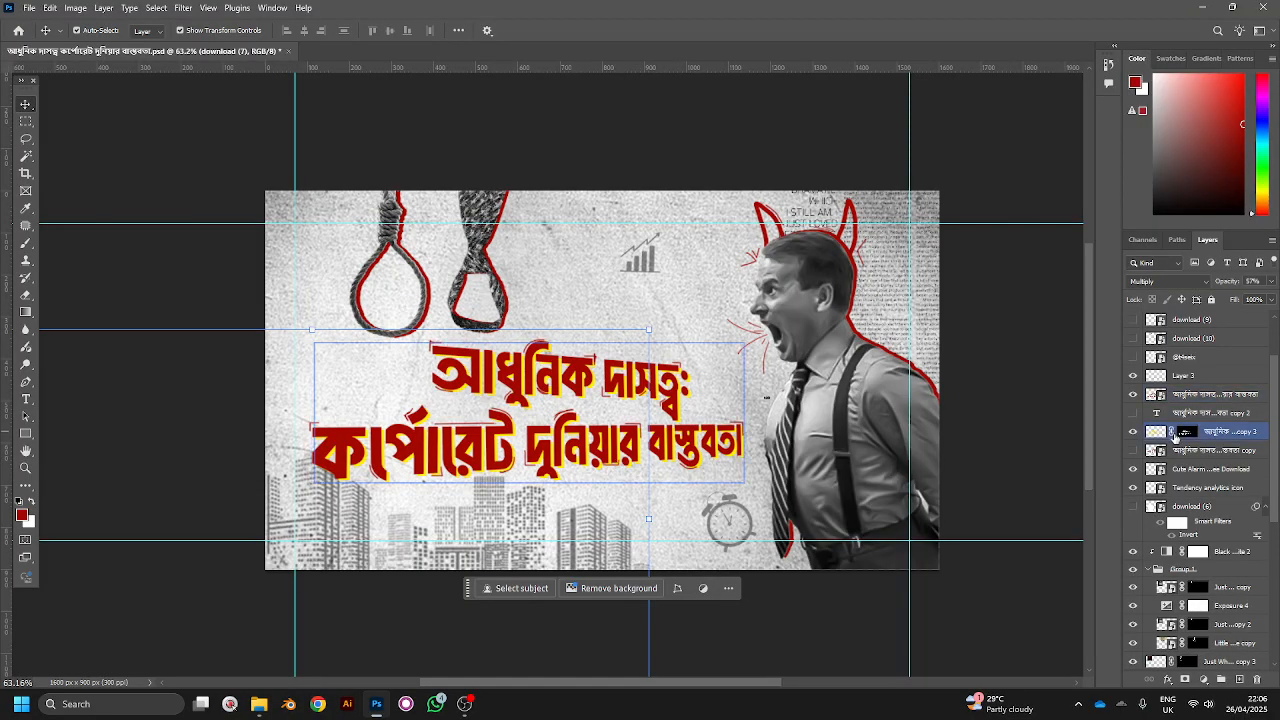
Step: Show the curly looping arrow layer between the hanging tie and the shouting man
scroll(1200, 420, "up", 1)
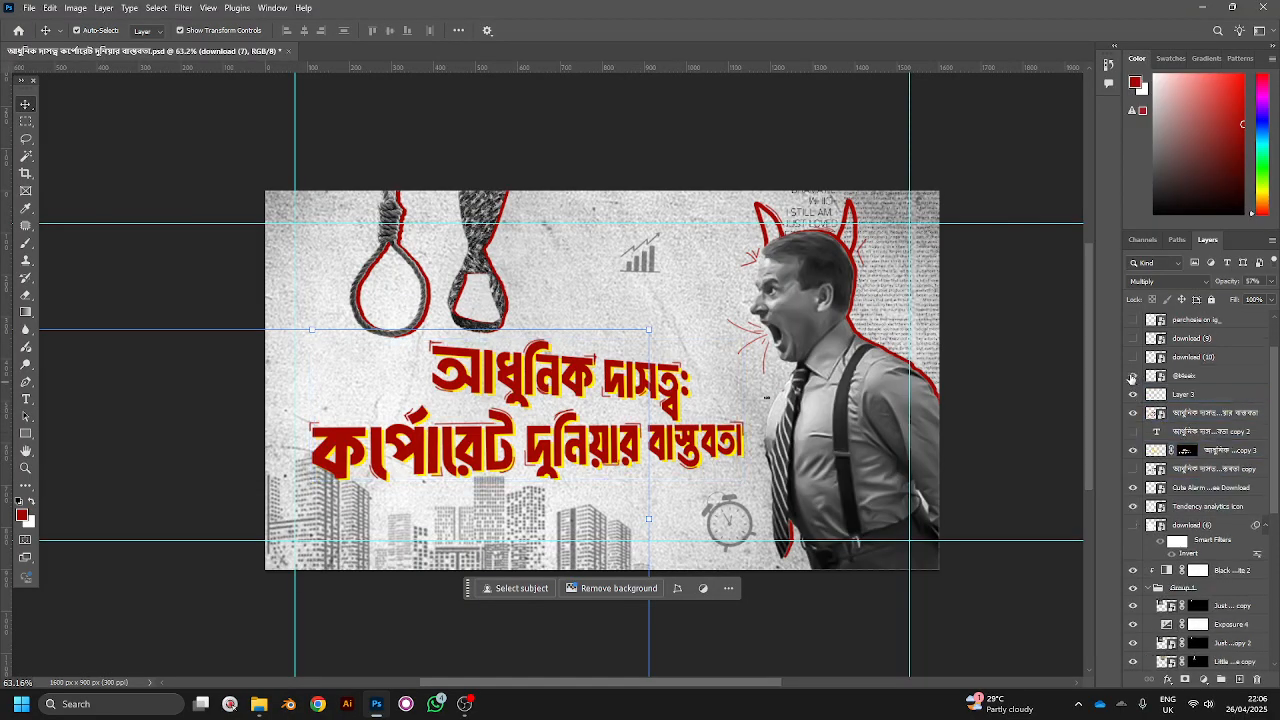
left_click(1132, 377)
scroll(531, 318, "up", 1)
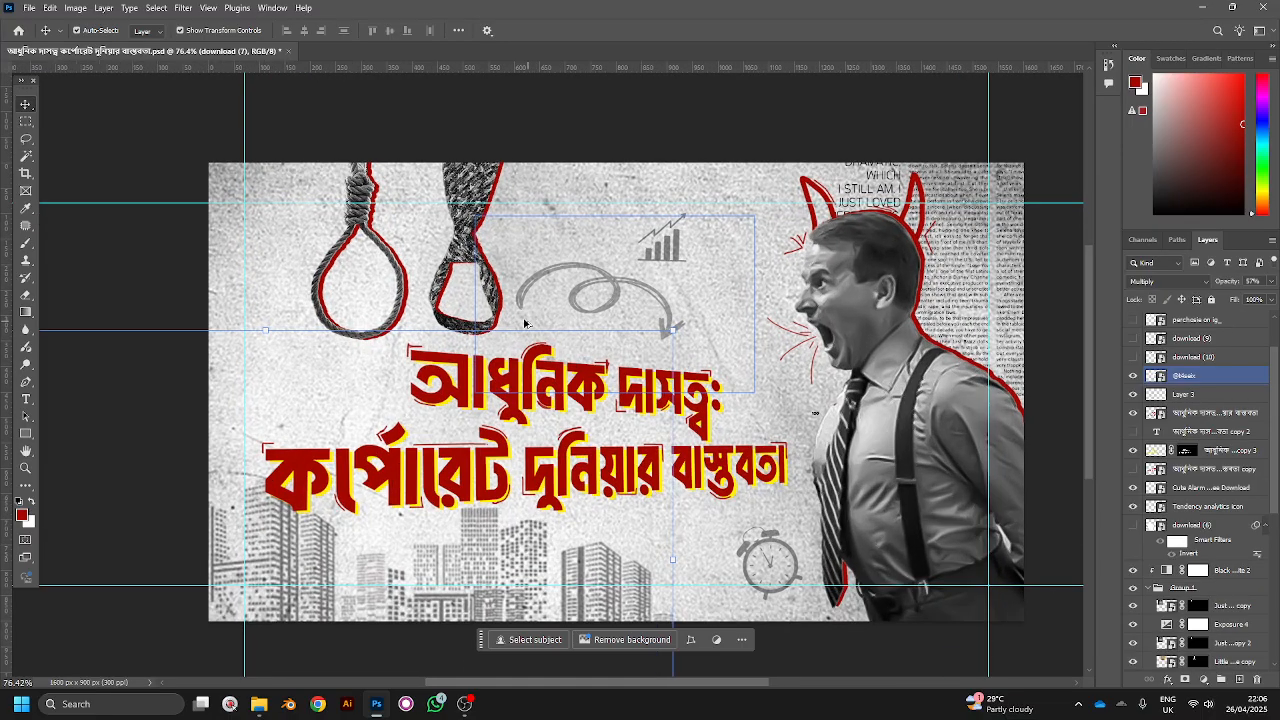
left_click(703, 400)
left_click(705, 399)
left_click(1166, 405)
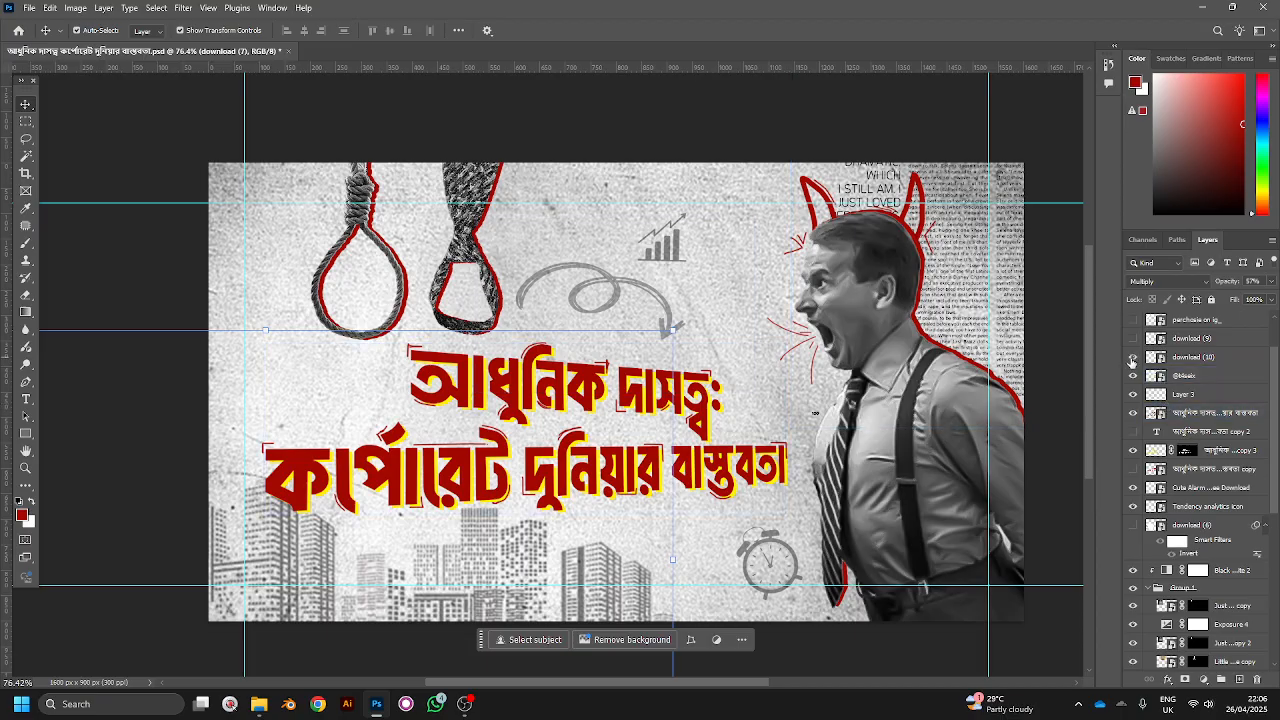
Step: Show the download (10) quotation mark layer and the sketched diagonal arrows layer beside the rope noose
left_click(1132, 360)
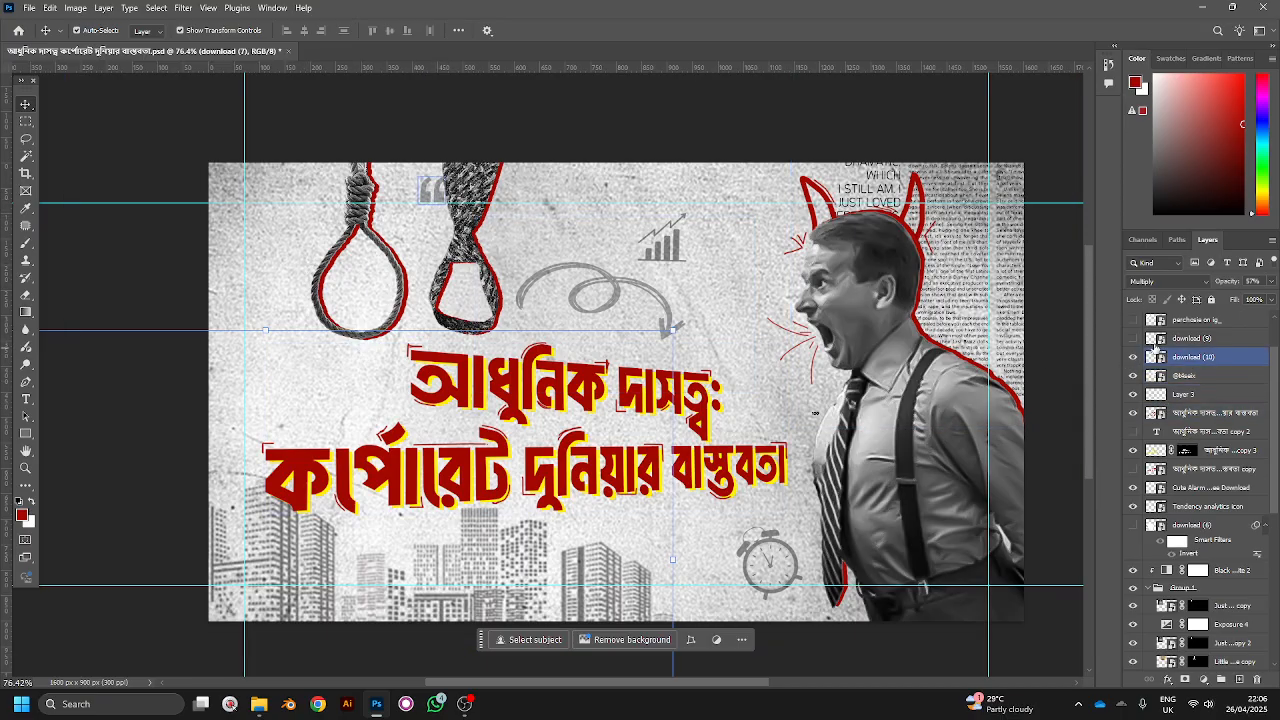
scroll(1143, 346, "up", 1)
left_click(1133, 340)
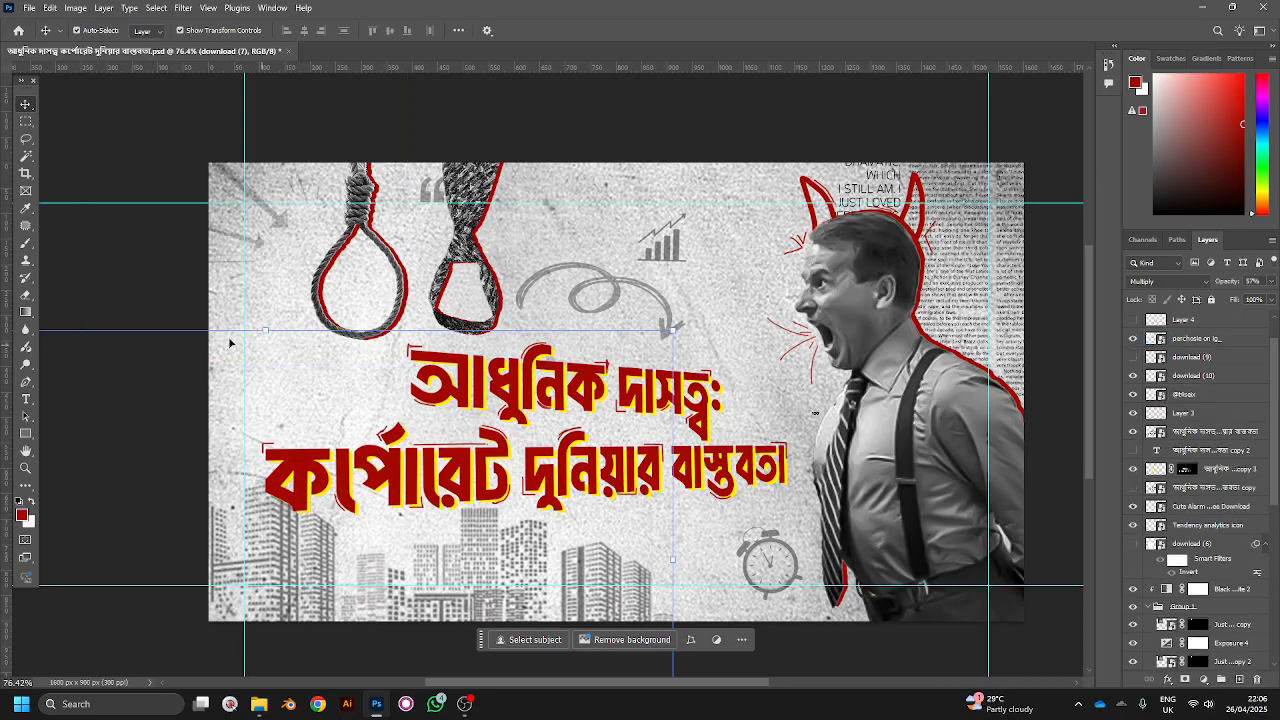
left_click(284, 235)
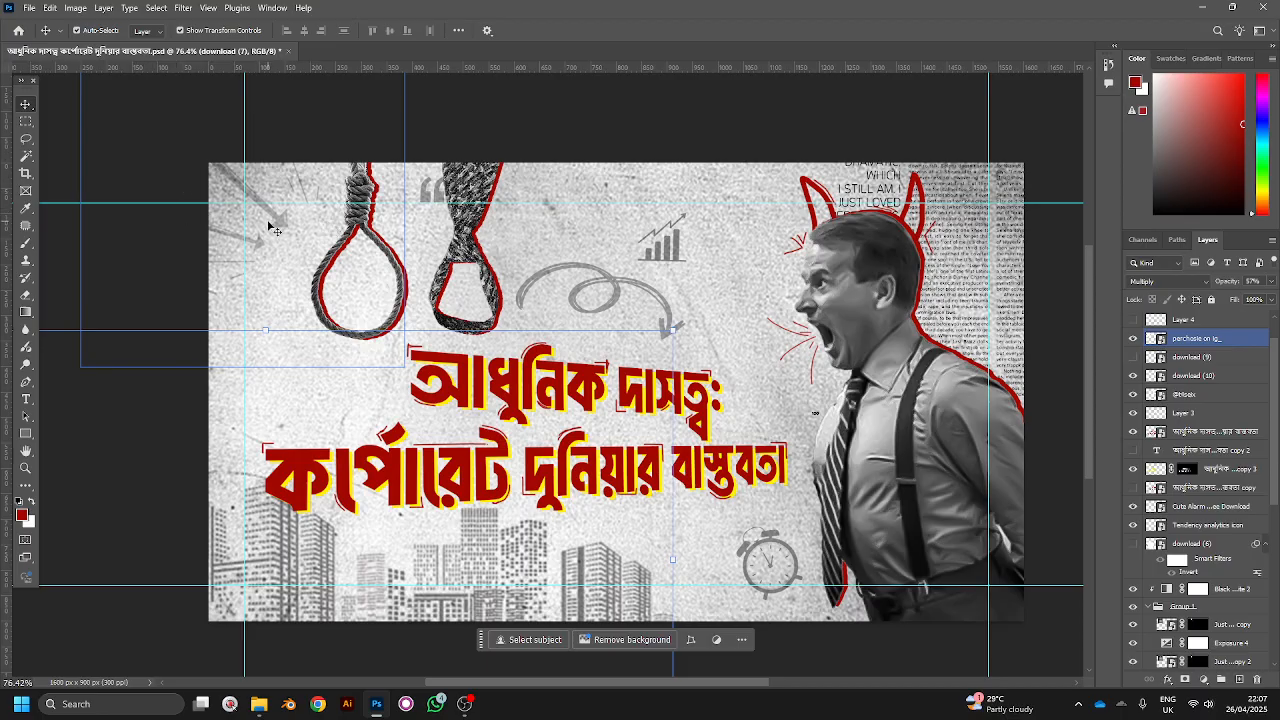
Step: Show the download (9) layer with the sketched horizontal arrow beside the title
left_click(540, 402)
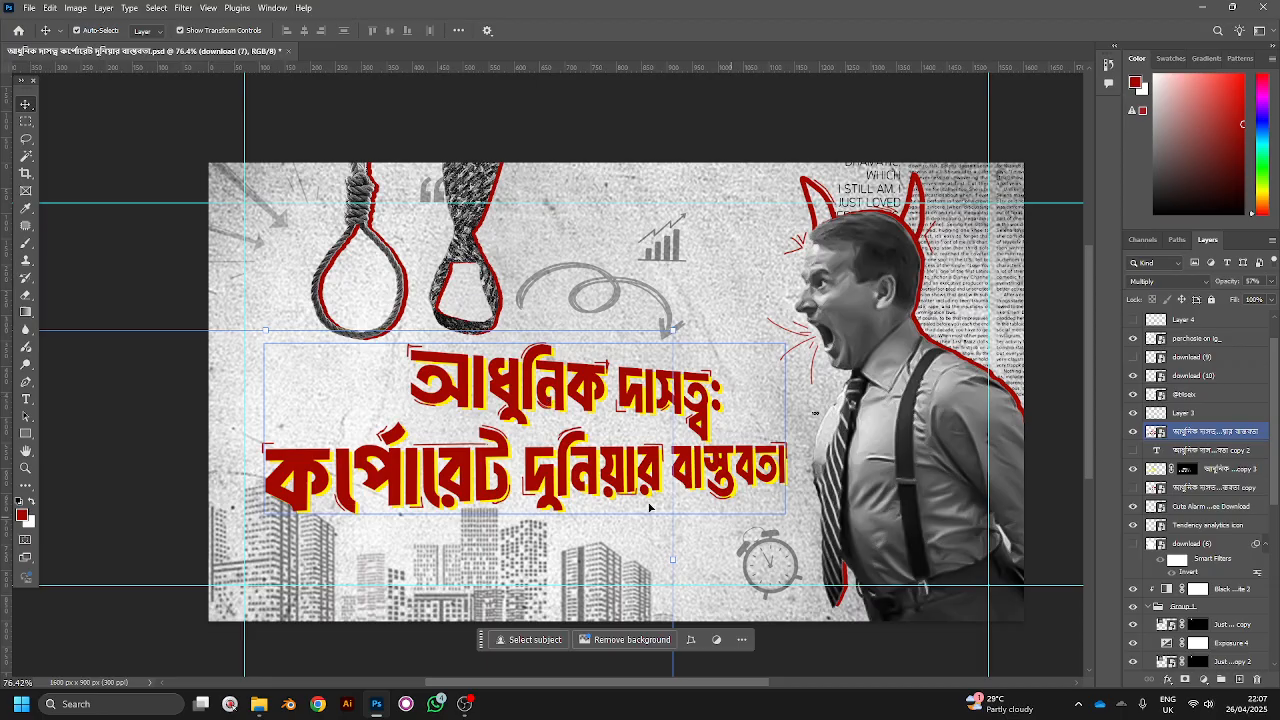
left_click(714, 385)
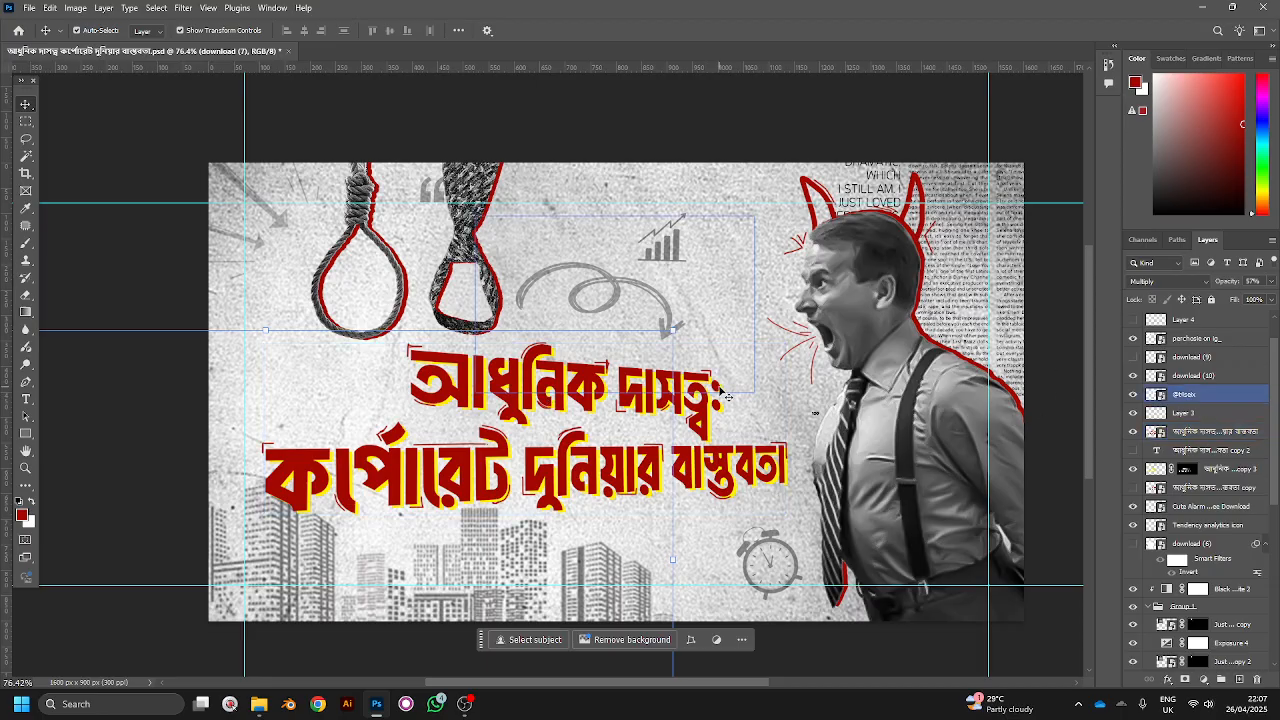
left_click(1135, 360)
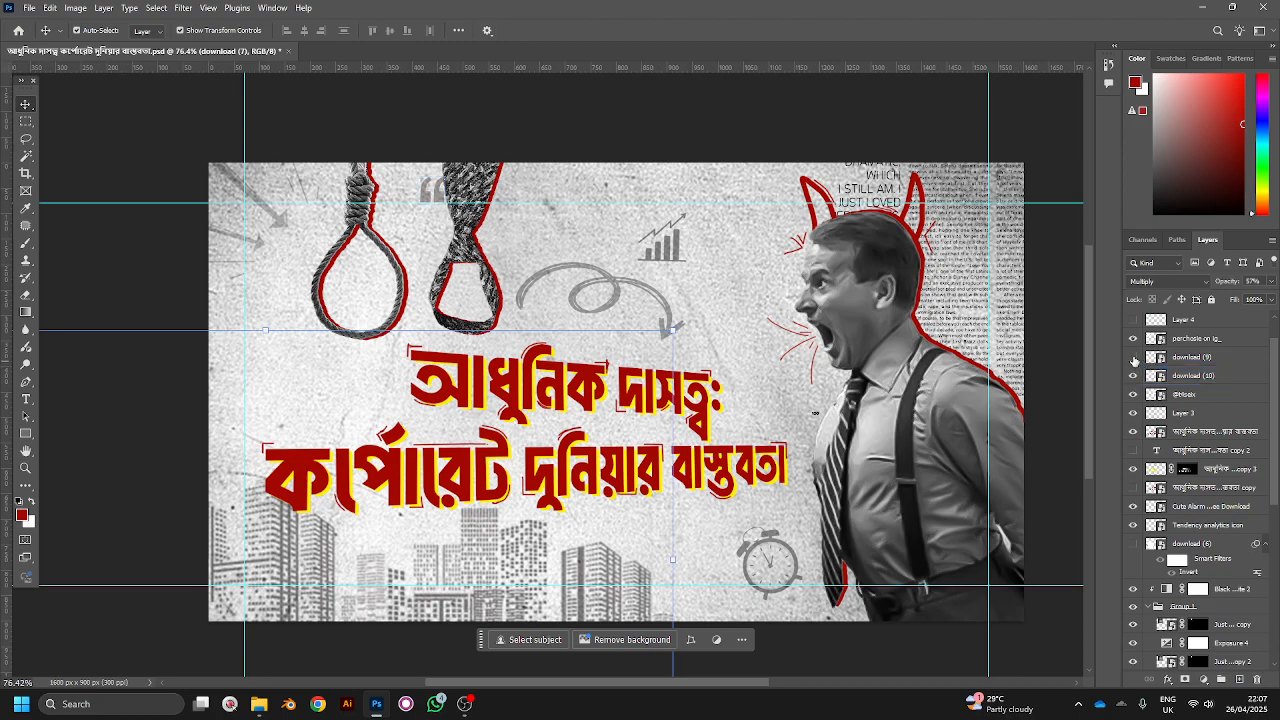
left_click(1134, 359)
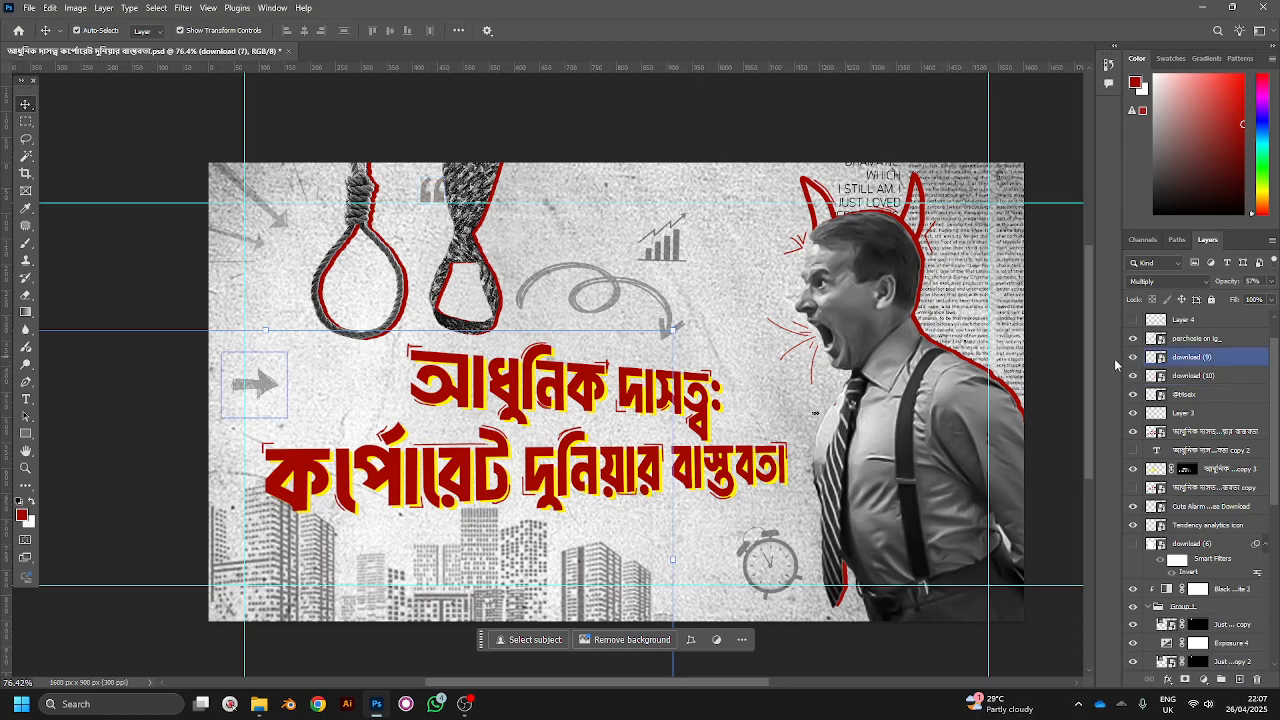
left_click(291, 396)
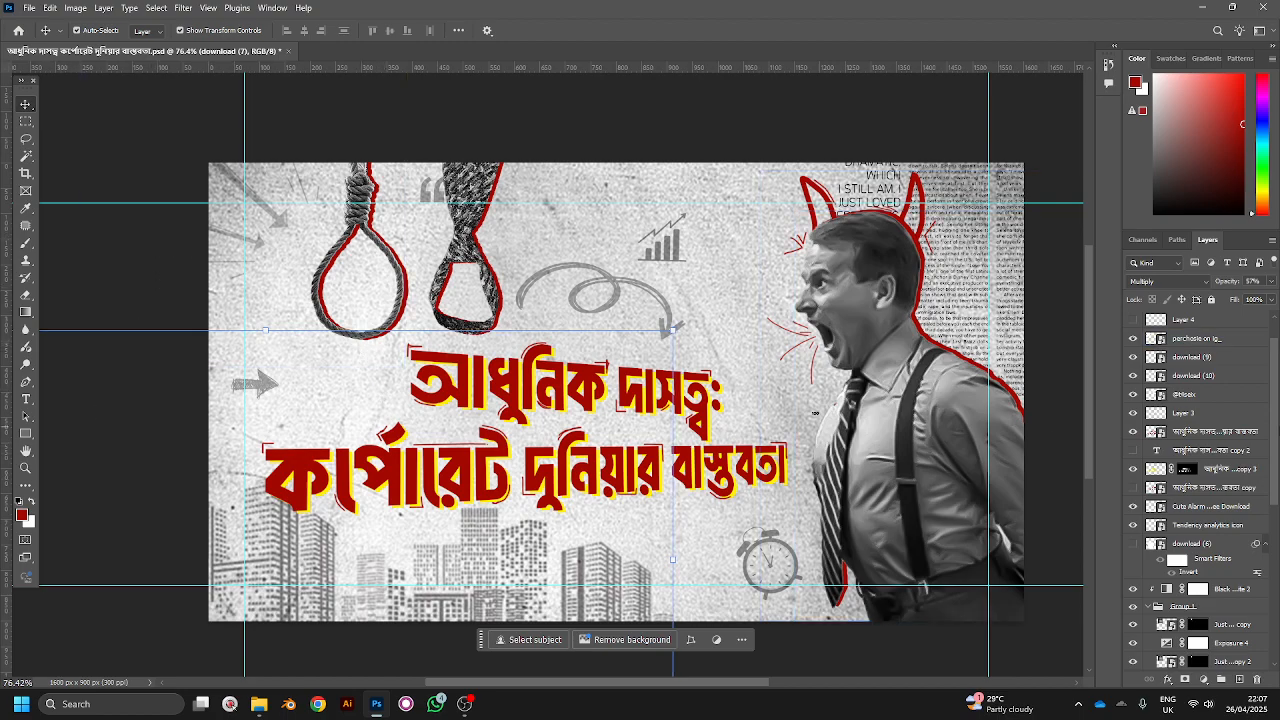
Step: Show Layer 4 with the yellow accent strokes along the rope noose and tie, and inspect them up close
scroll(1165, 431, "up", 2)
left_click(1132, 359)
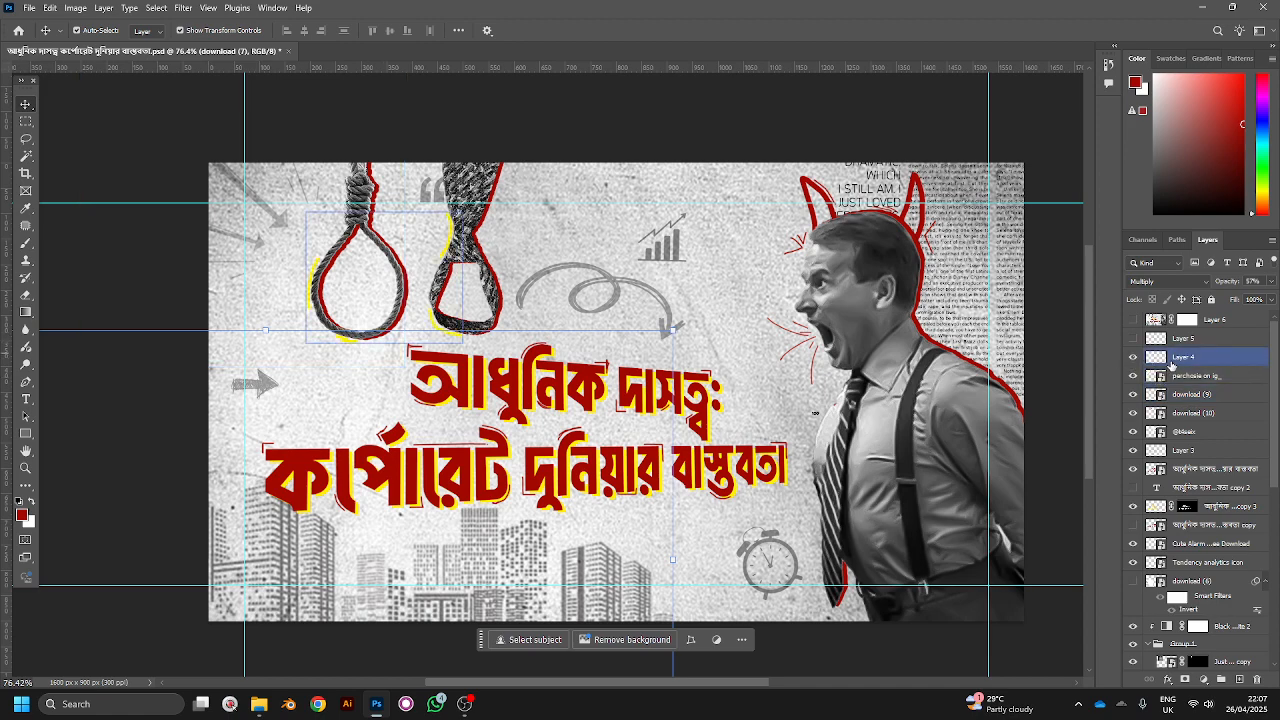
left_click(318, 240)
scroll(318, 240, "up", 4)
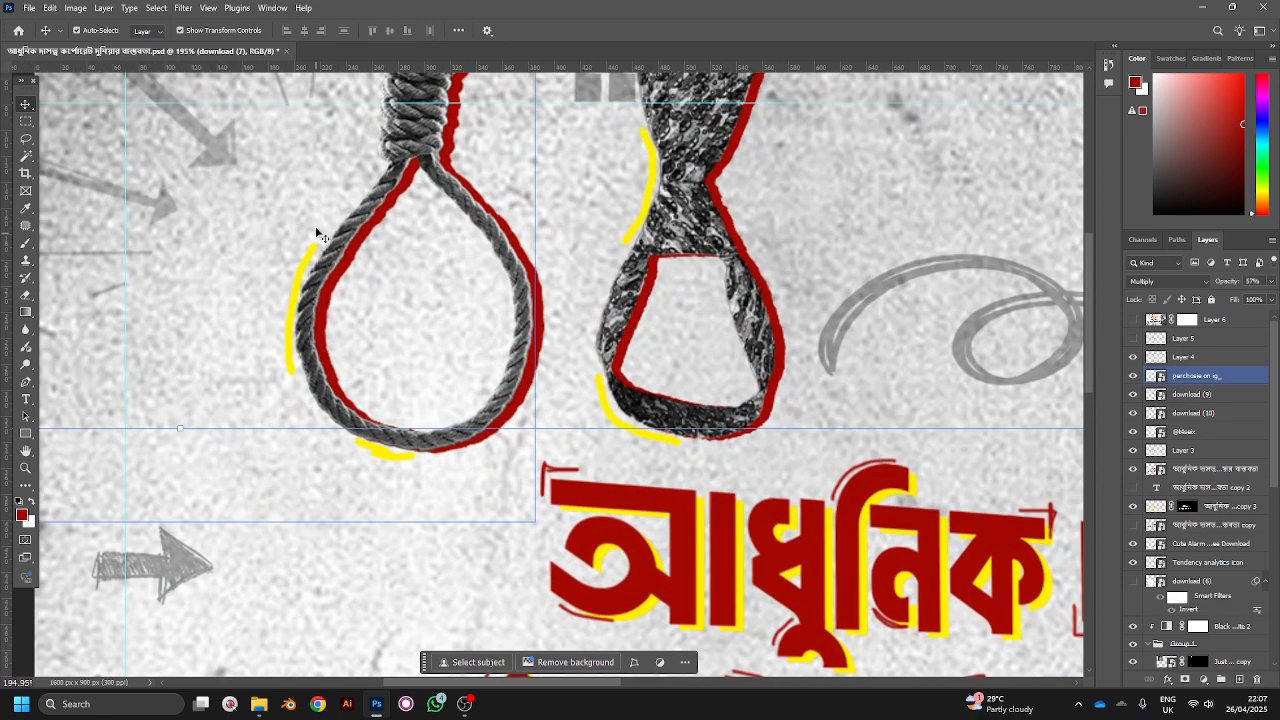
left_click(567, 549)
scroll(490, 375, "down", 5)
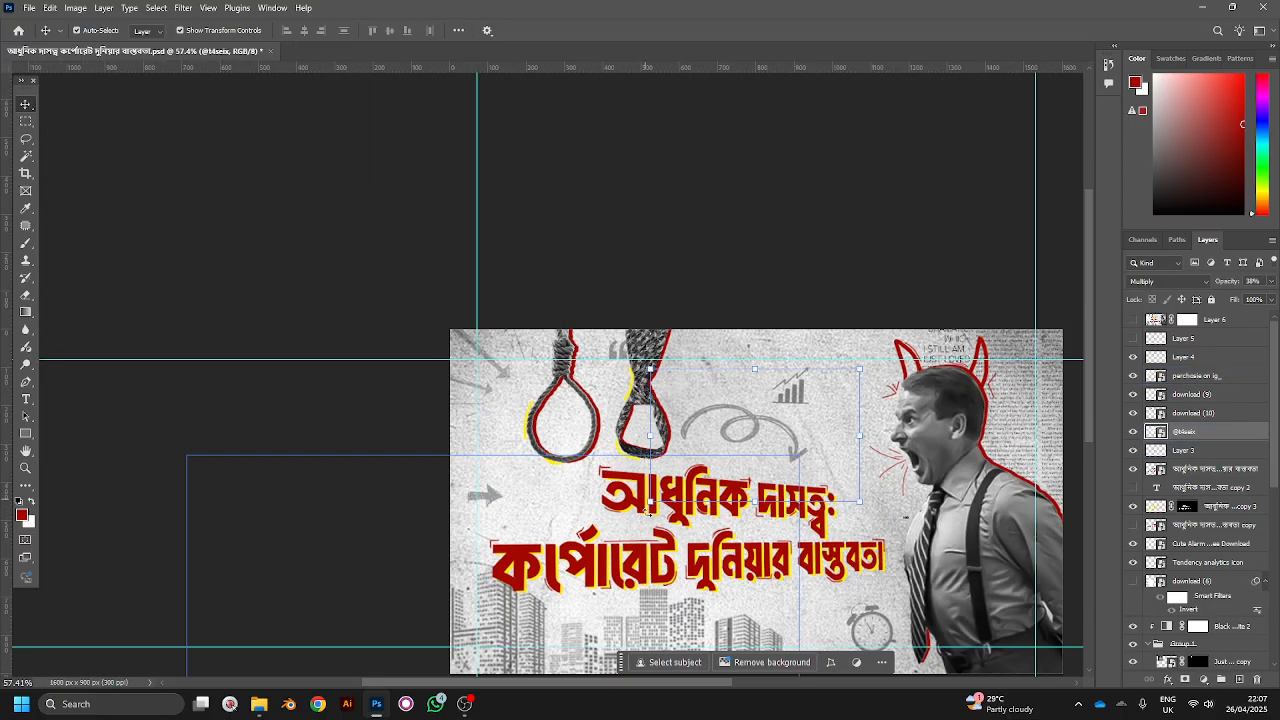
scroll(490, 375, "up", 1)
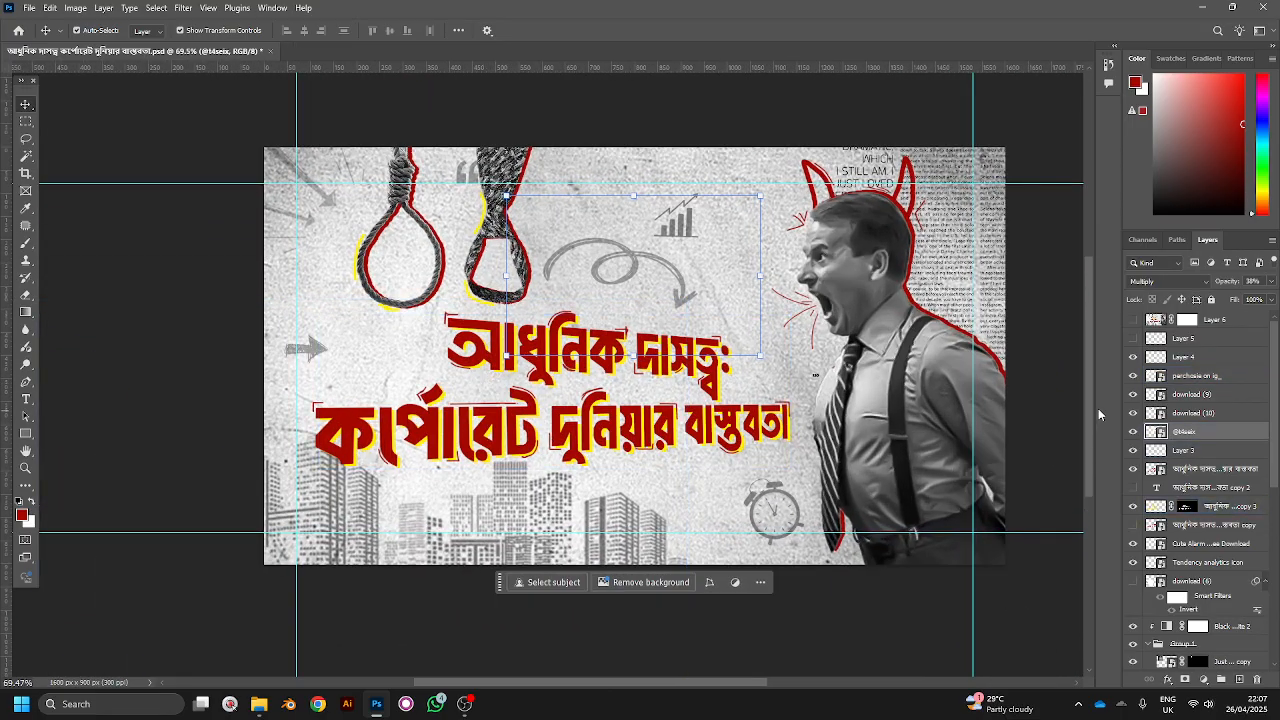
Step: Show Layer 5 with the small red and black Bengali studio logo beside the rope noose
left_click(1133, 390)
left_click(1133, 338)
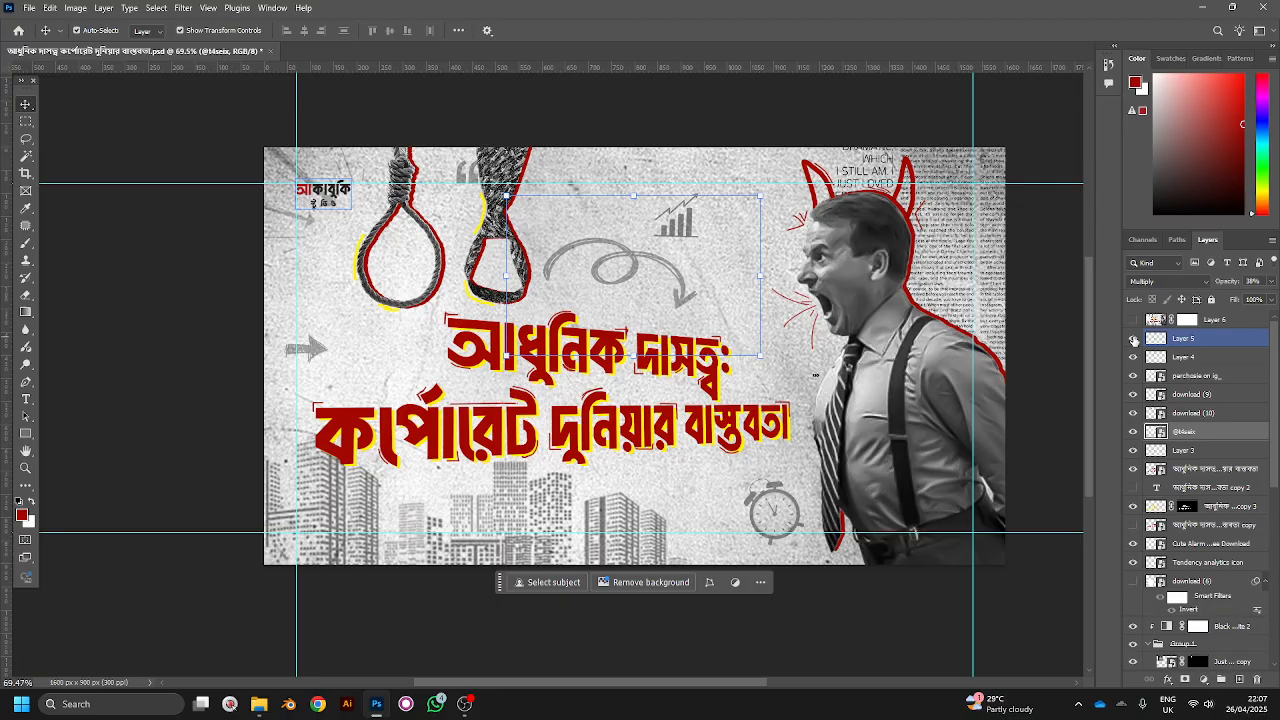
scroll(330, 232, "up", 2)
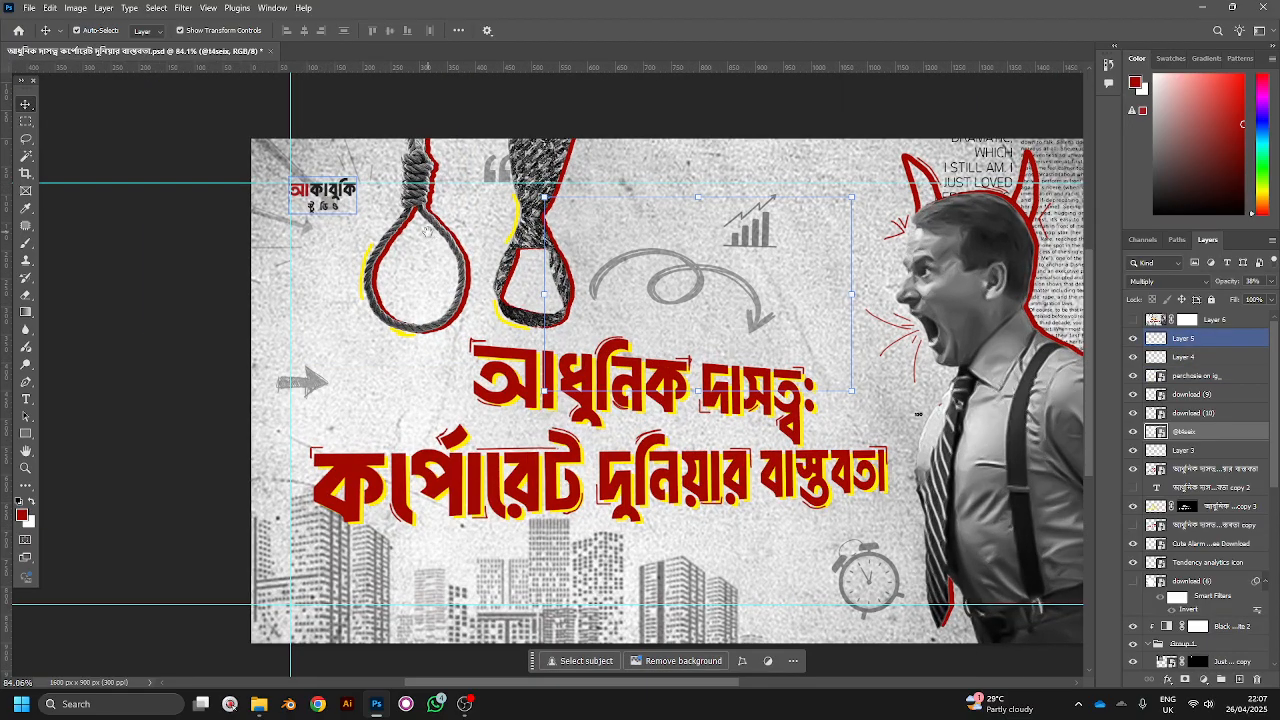
scroll(214, 218, "down", 1)
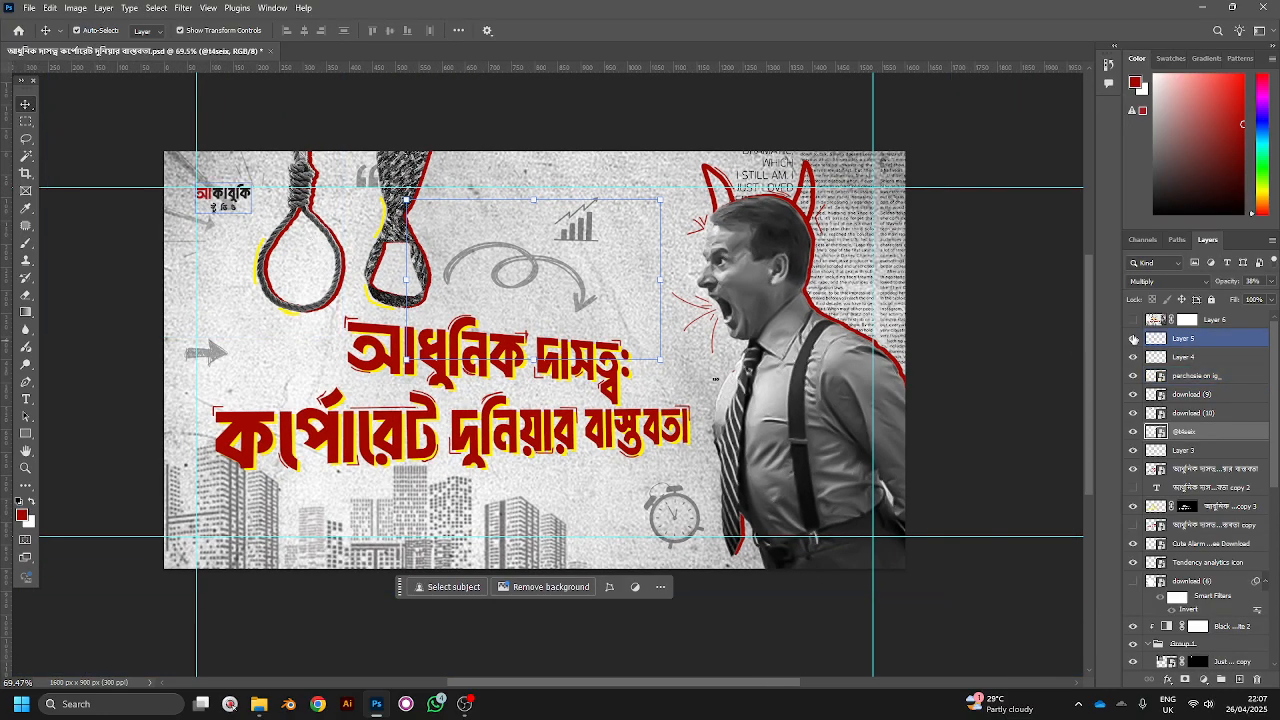
scroll(1141, 373, "down", 1)
Step: Review the lower layers of the stack and examine the assembled thumbnail's background, skyline, figure and title
scroll(1141, 373, "down", 8)
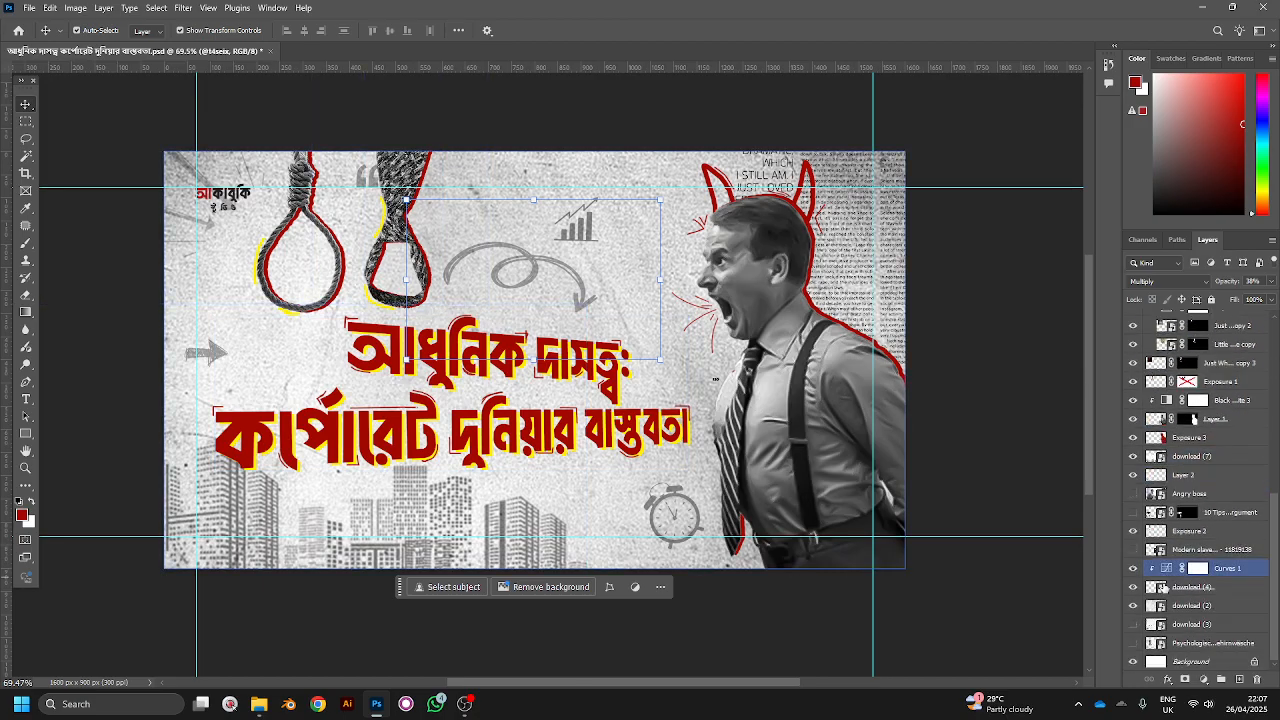
left_click(561, 548)
scroll(561, 548, "down", 1)
scroll(561, 548, "down", 1)
scroll(430, 528, "up", 1)
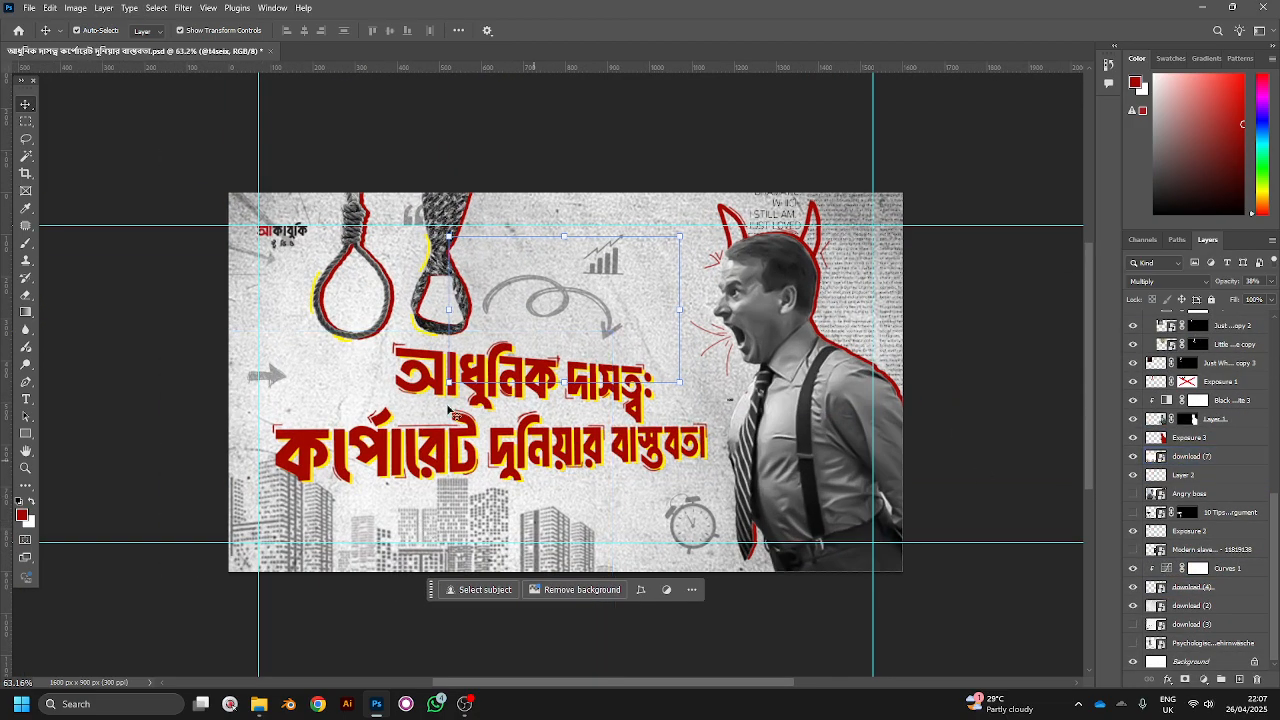
left_click(845, 432)
left_click(1005, 490)
left_click(700, 476)
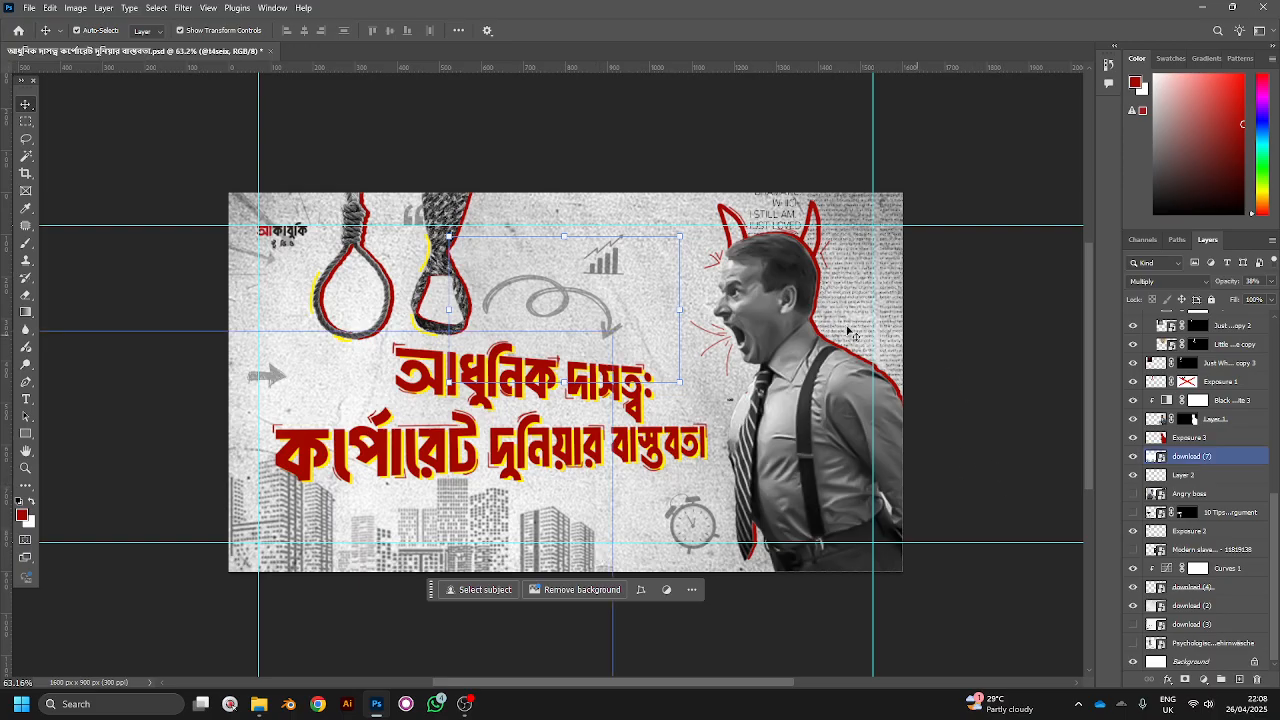
left_click(845, 432)
left_click(481, 543)
left_click(535, 540)
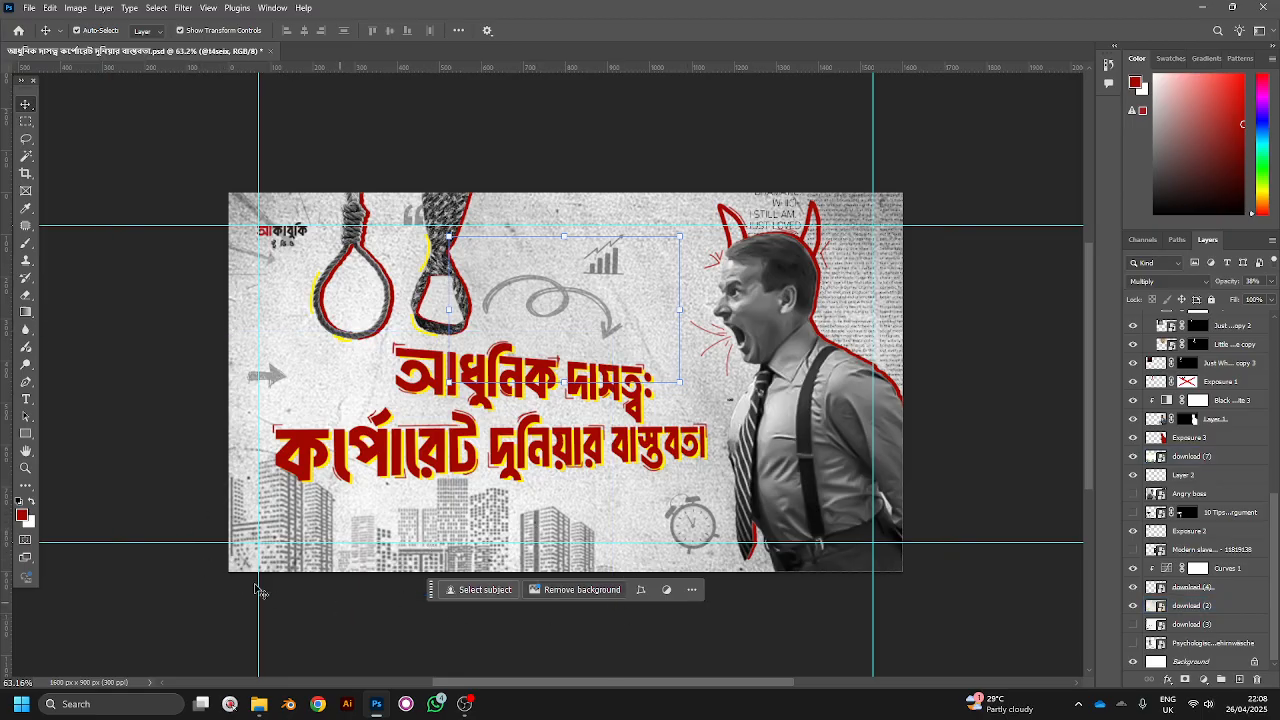
left_click(470, 455)
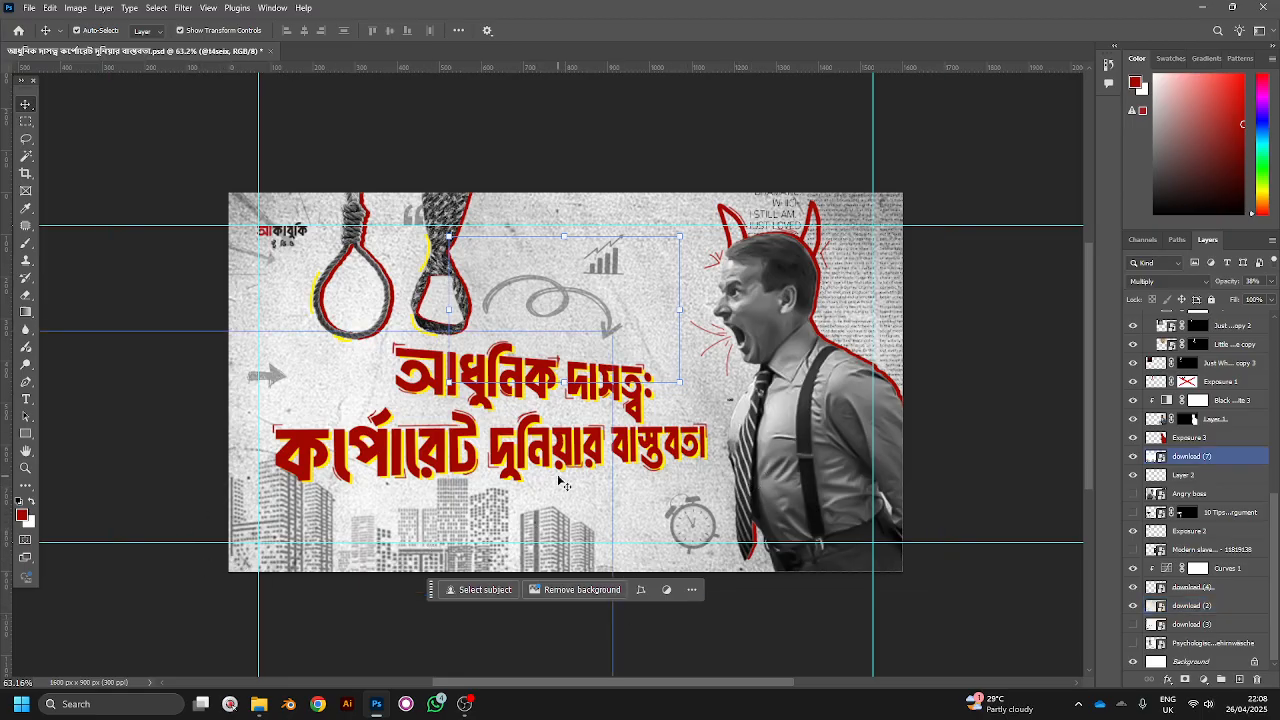
scroll(410, 479, "up", 2)
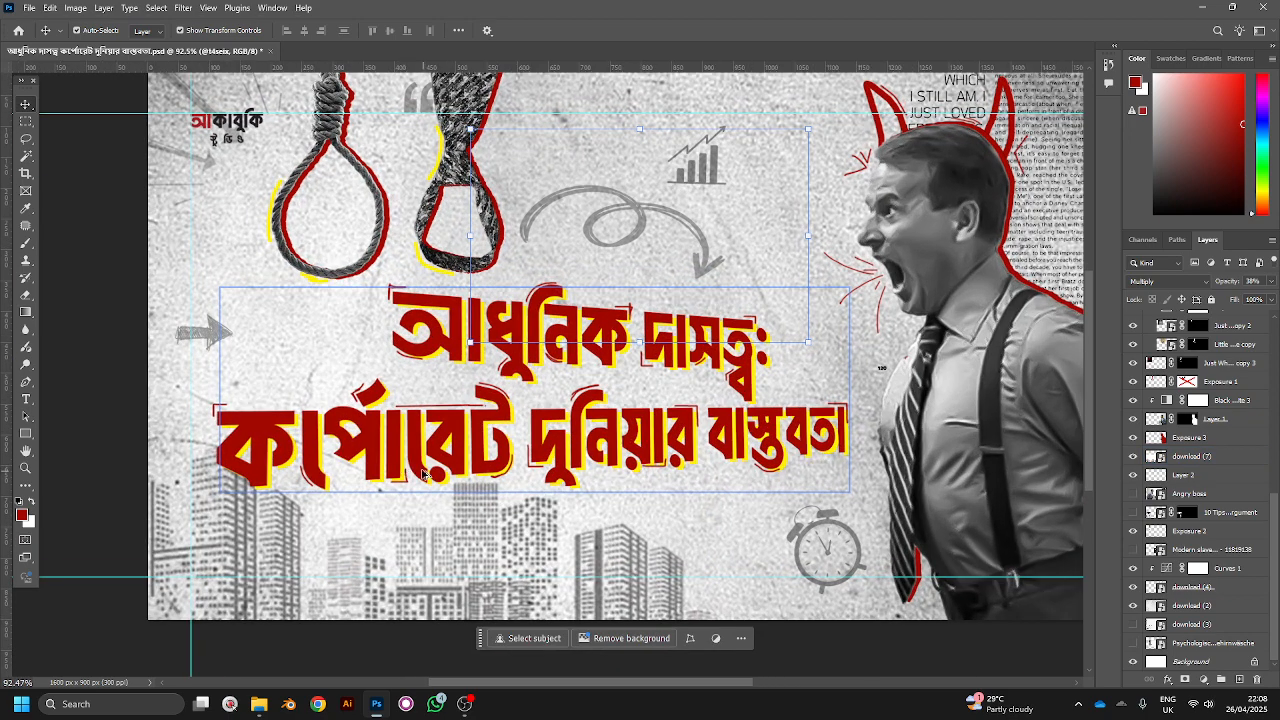
Step: Examine the assembled thumbnail up close, from the Bengali title and skyline to the shouting man, nooses and icons
scroll(522, 455, "up", 3)
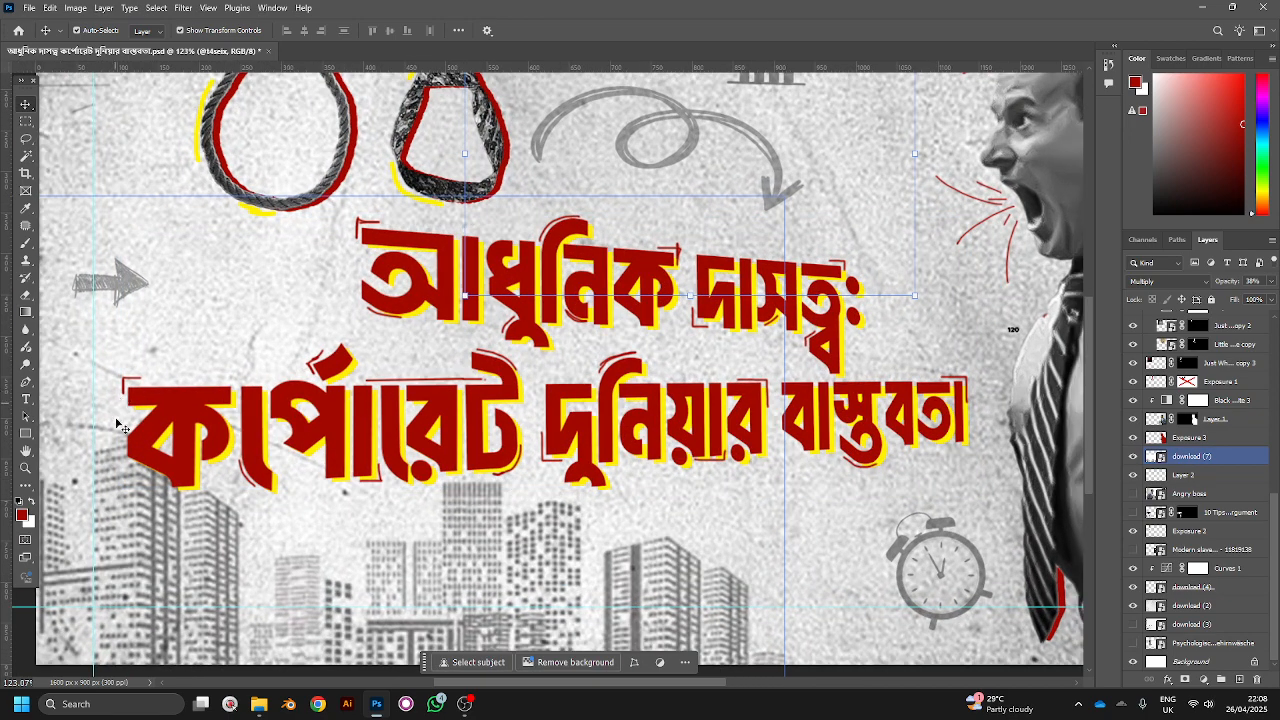
scroll(370, 432, "down", 4)
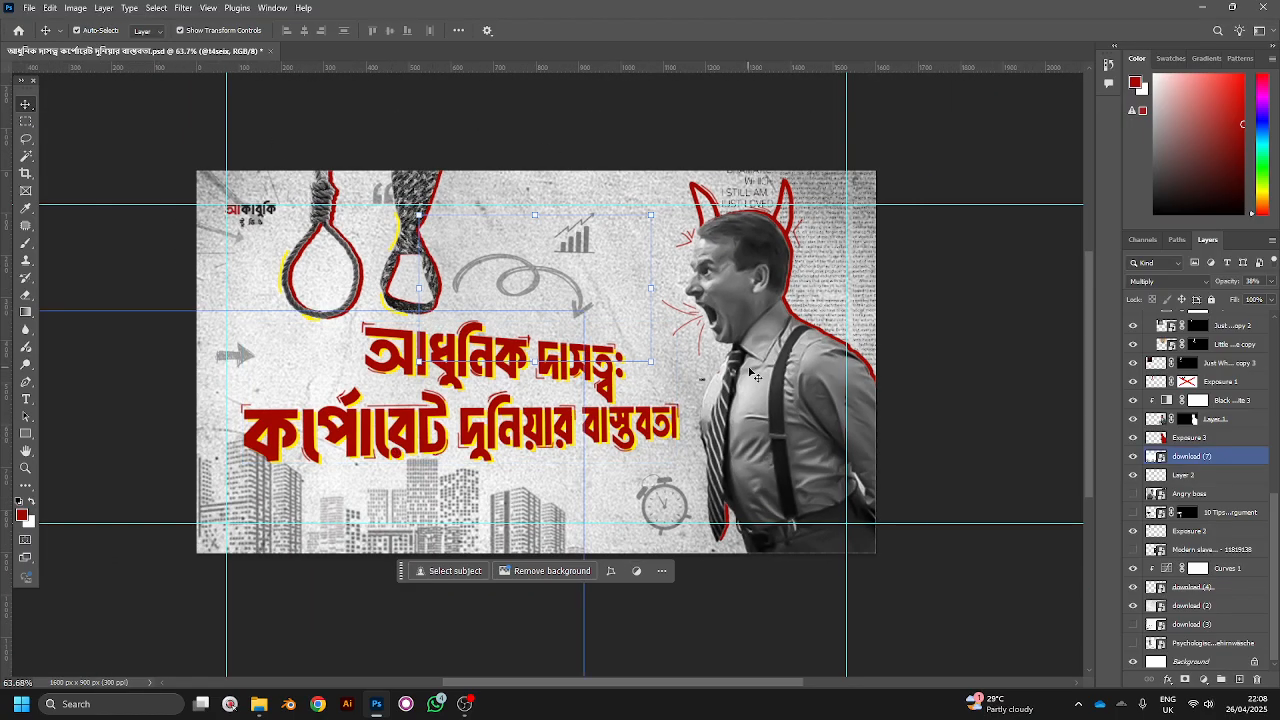
left_click(752, 373)
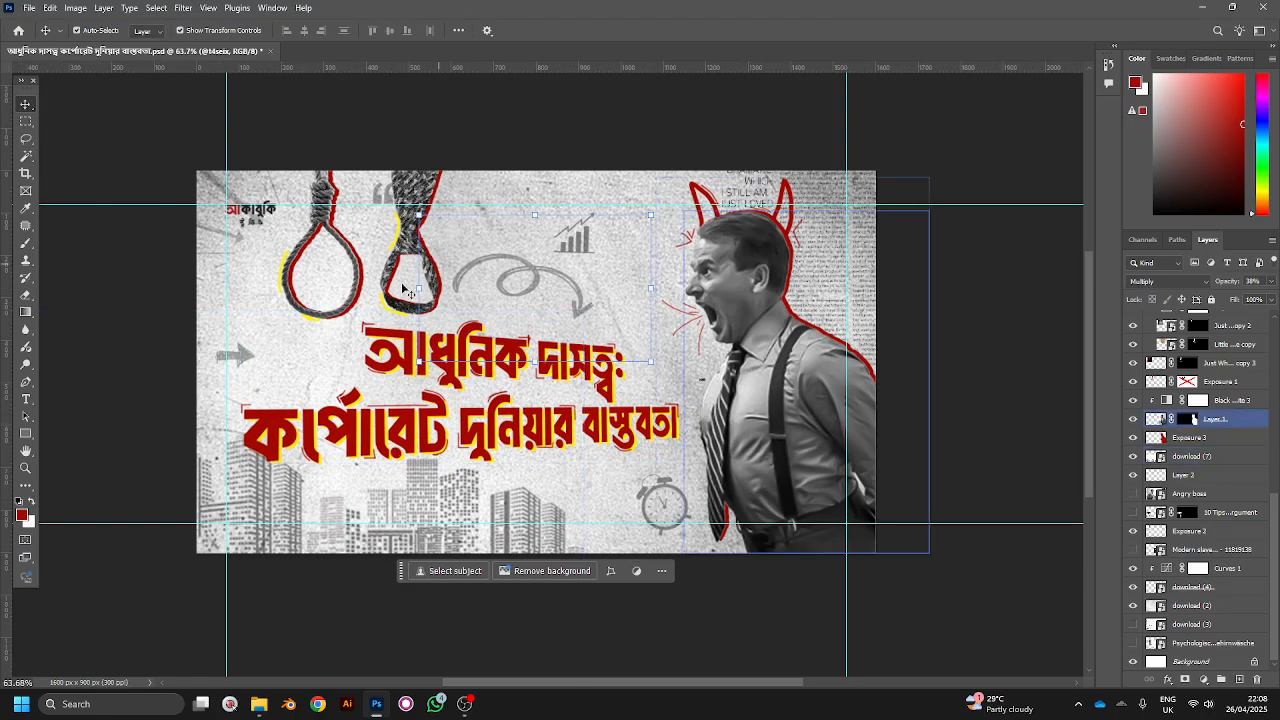
left_click(852, 599)
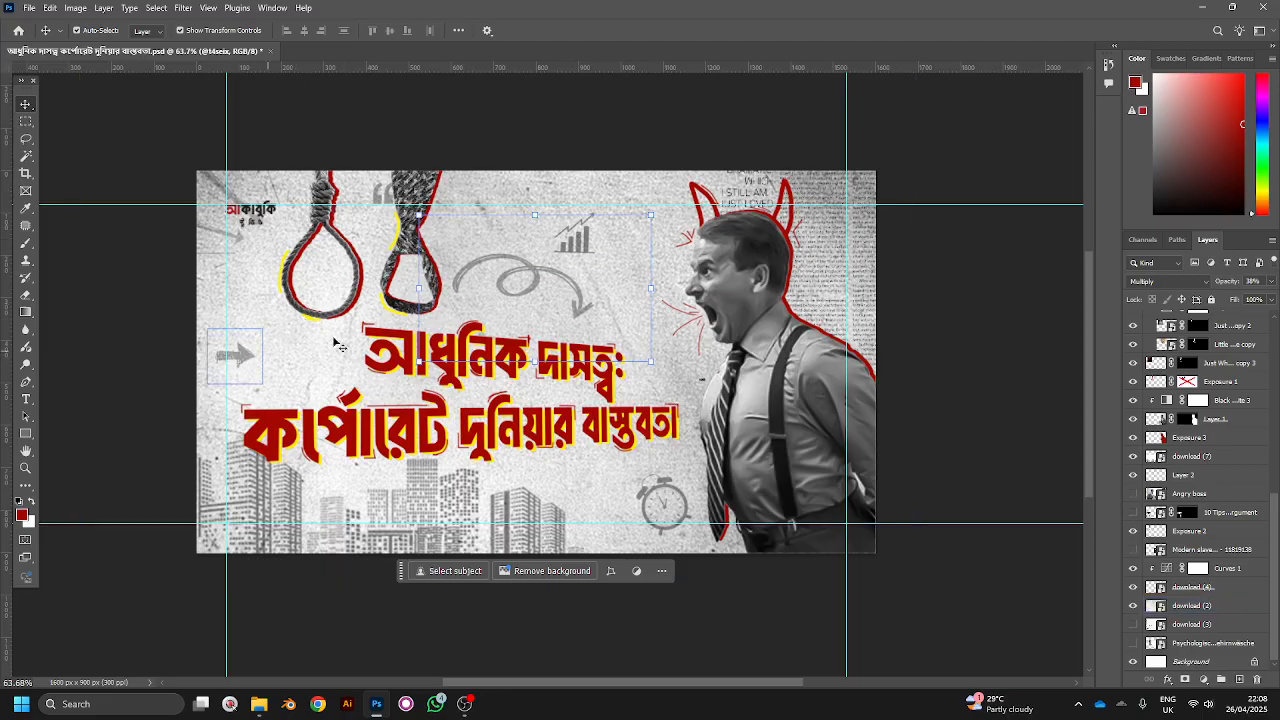
left_click(565, 190)
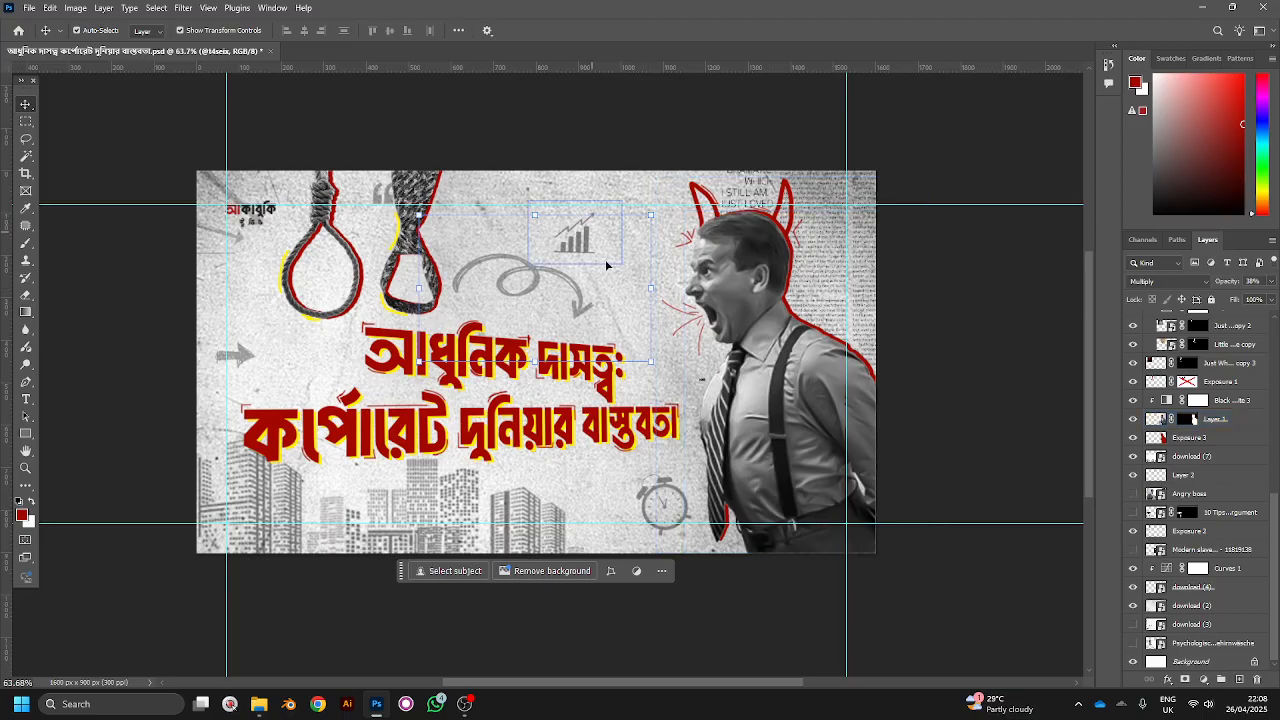
left_click(1028, 456)
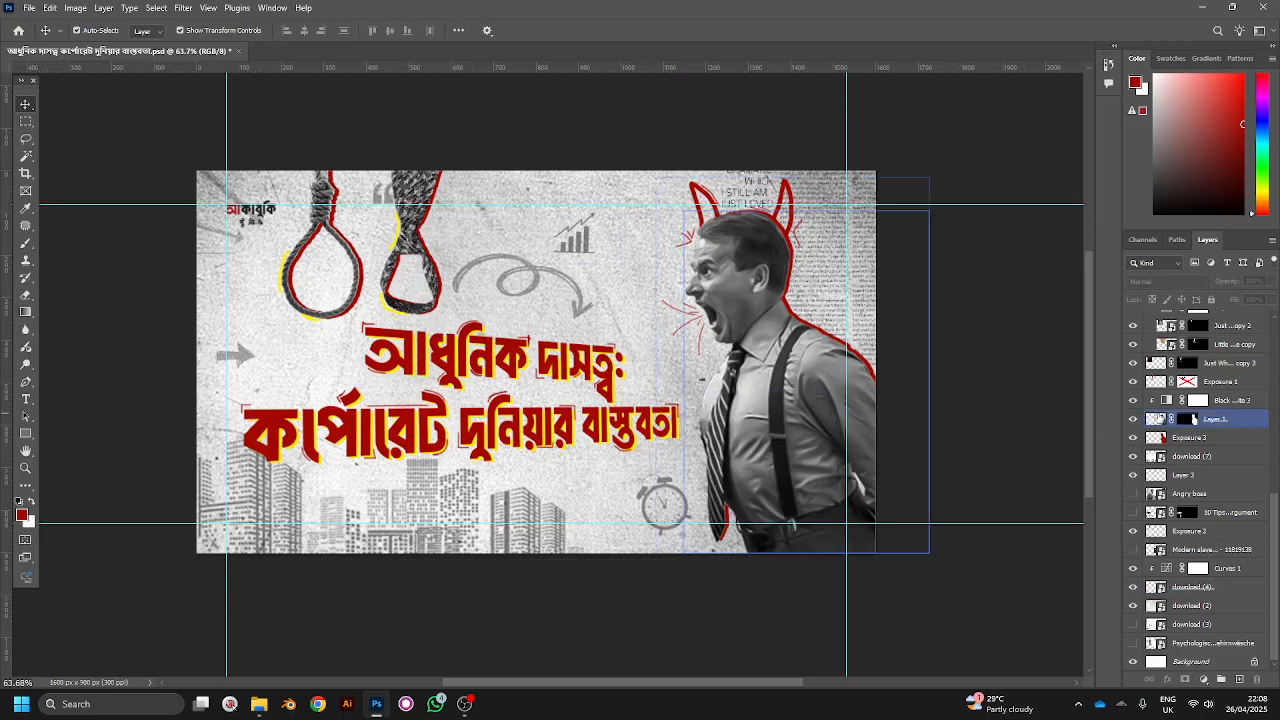
Step: Hide the Curves 1 adjustment above the download (4) layer near the base of the stack
scroll(1191, 437, "up", 1)
scroll(1234, 468, "up", 10)
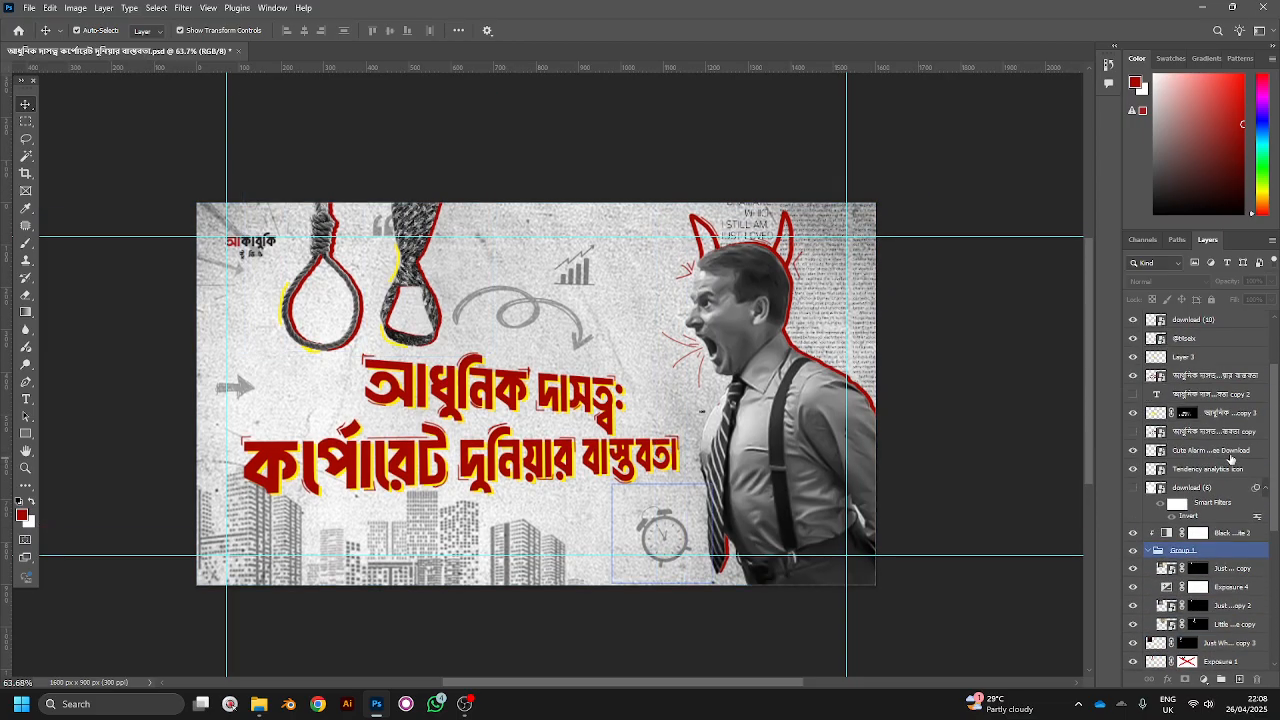
left_click(1224, 441)
scroll(1228, 470, "down", 10)
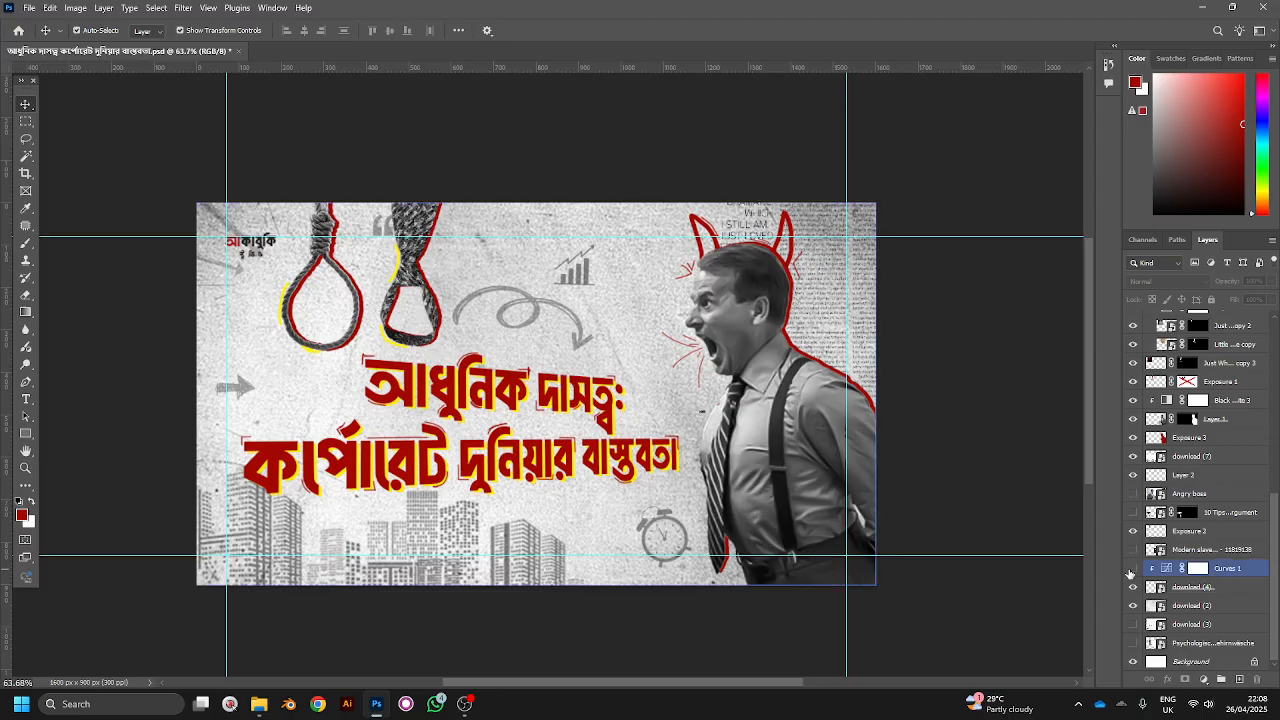
left_click(1132, 569)
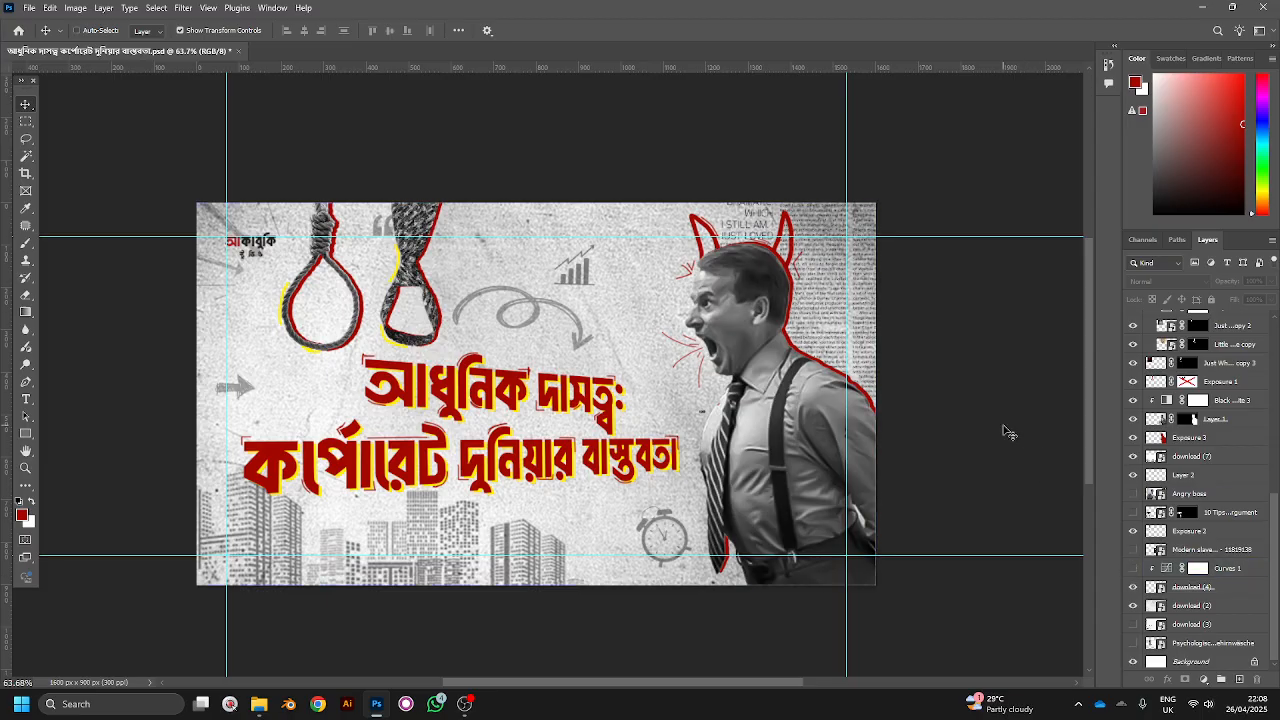
Step: Stamp all visible artwork into a new merged layer and remove the hidden Layer 6 above it
key("ctrl+alt+shift+e")
scroll(1240, 427, "up", 5)
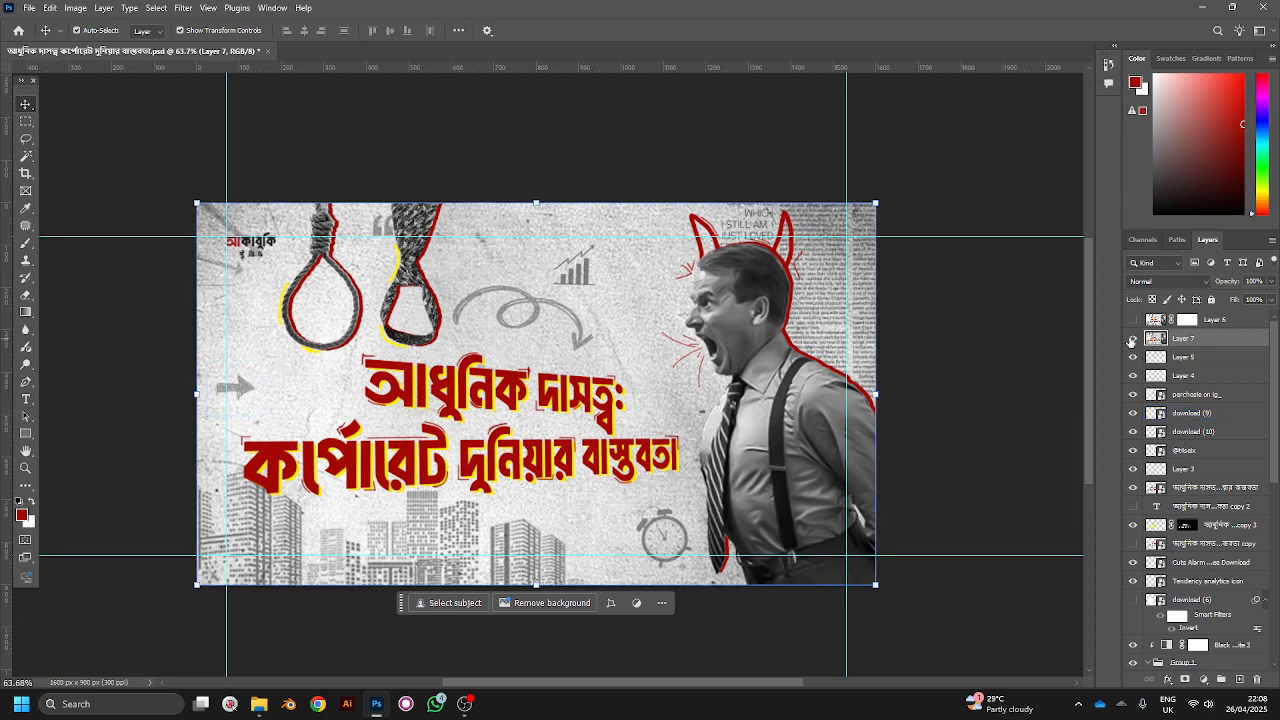
left_click_drag(582, 343, 580, 512)
key("ctrl+z")
left_click_drag(595, 362, 506, 334)
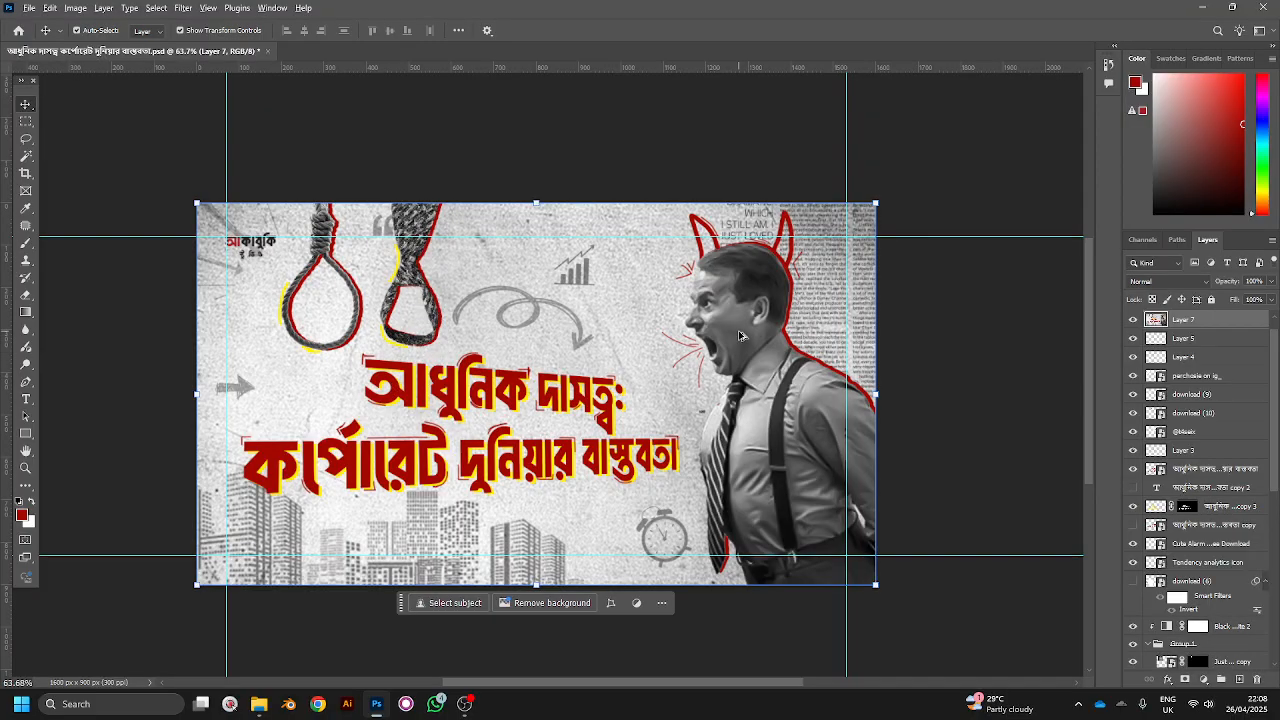
Step: Using the Camera Raw Filter on the merged layer, set exposure -0.50, contrast +10, highlights -15, shadows +13, whites -18 and blacks +7
scroll(740, 340, "down", 2)
scroll(600, 355, "up", 3)
scroll(667, 345, "down", 1)
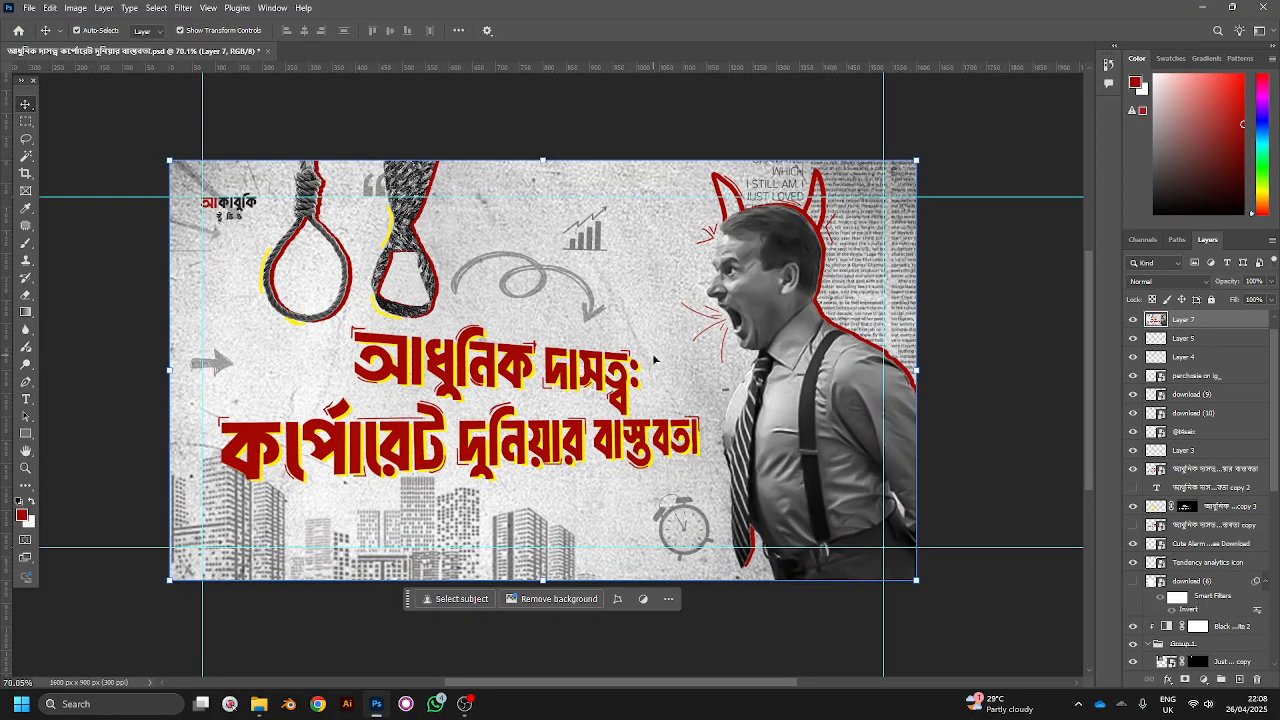
scroll(635, 288, "up", 1)
scroll(270, 230, "down", 2)
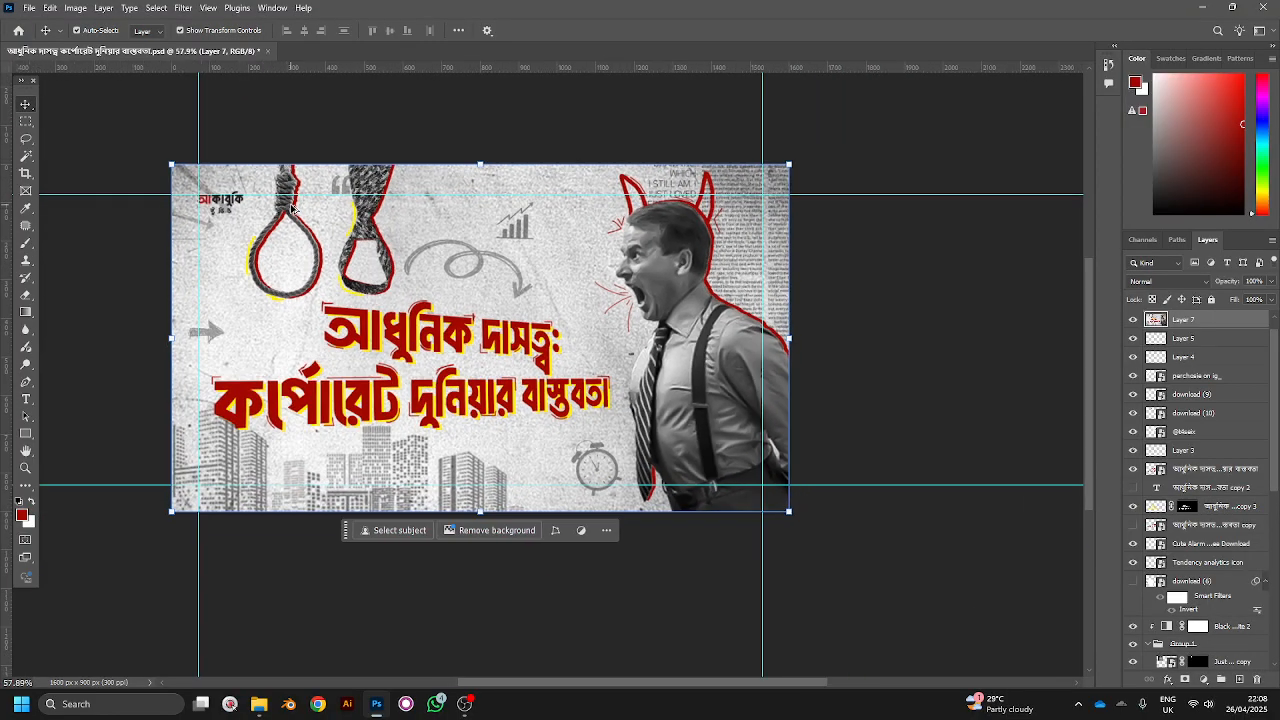
left_click(183, 8)
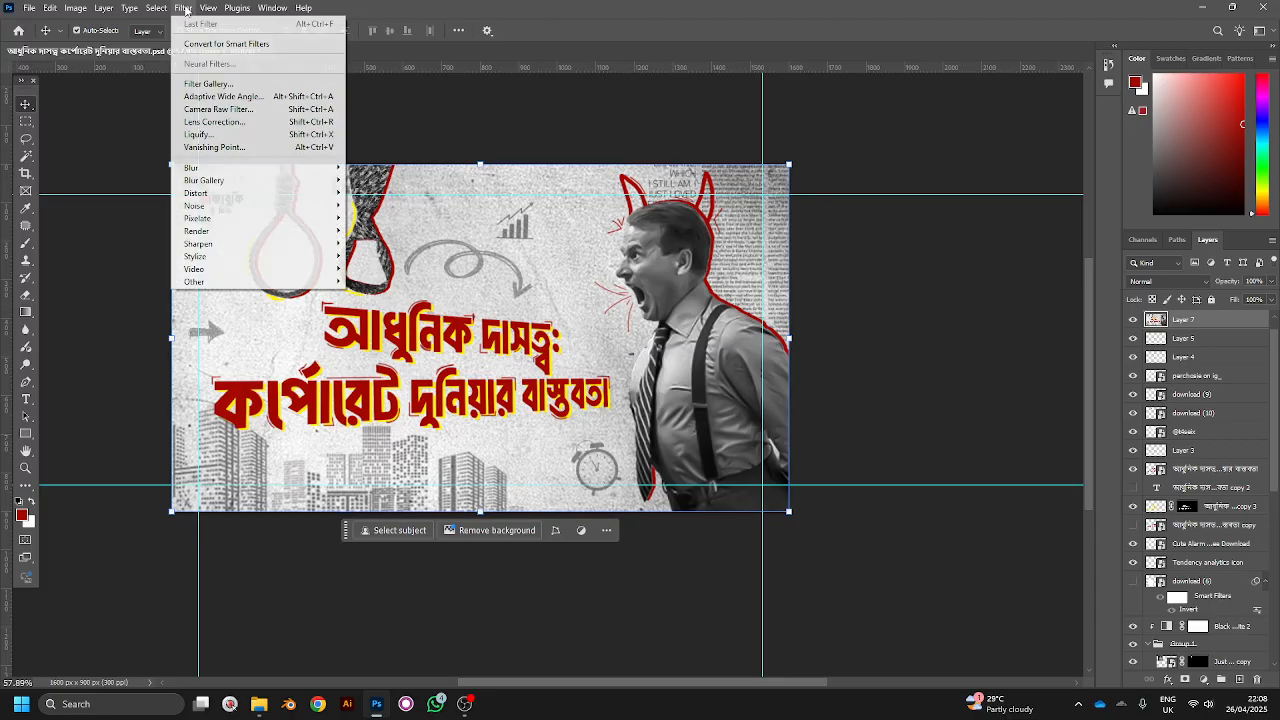
left_click(207, 110)
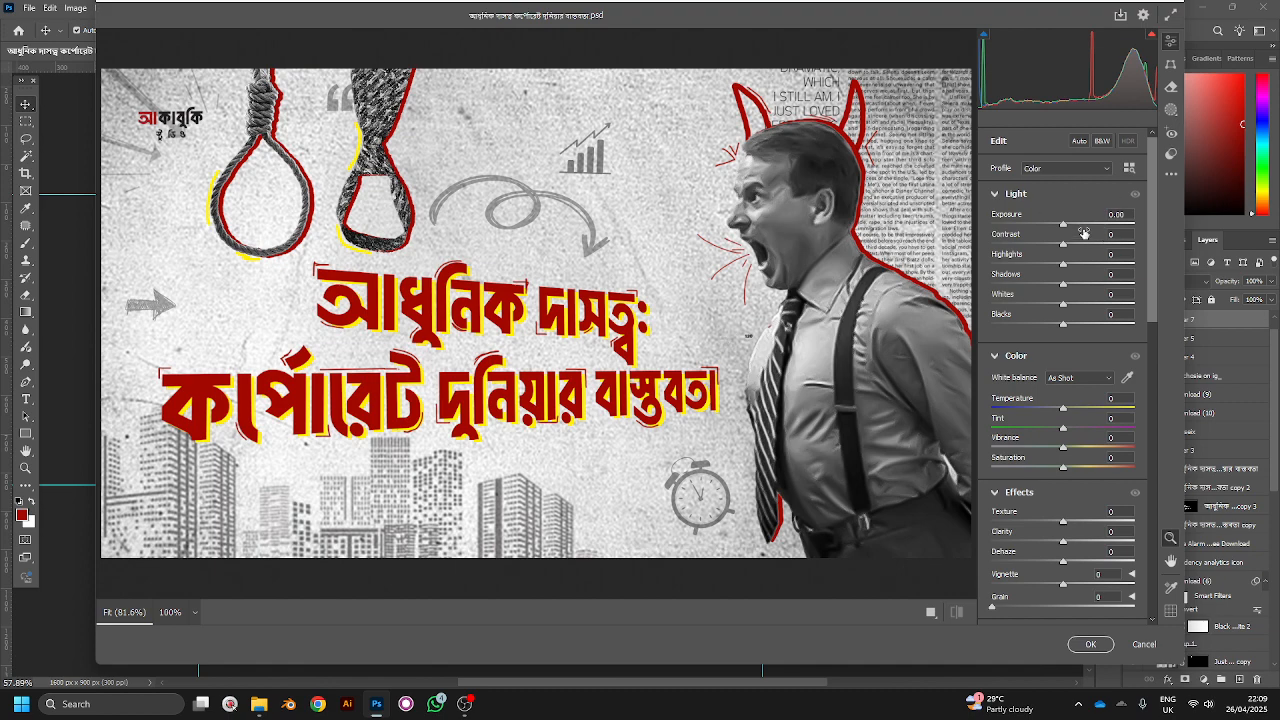
mouse_move(1063, 224)
left_mouse_down()
mouse_move(923, 249)
mouse_move(1140, 240)
mouse_move(958, 243)
mouse_move(1075, 230)
mouse_move(1057, 226)
left_mouse_up()
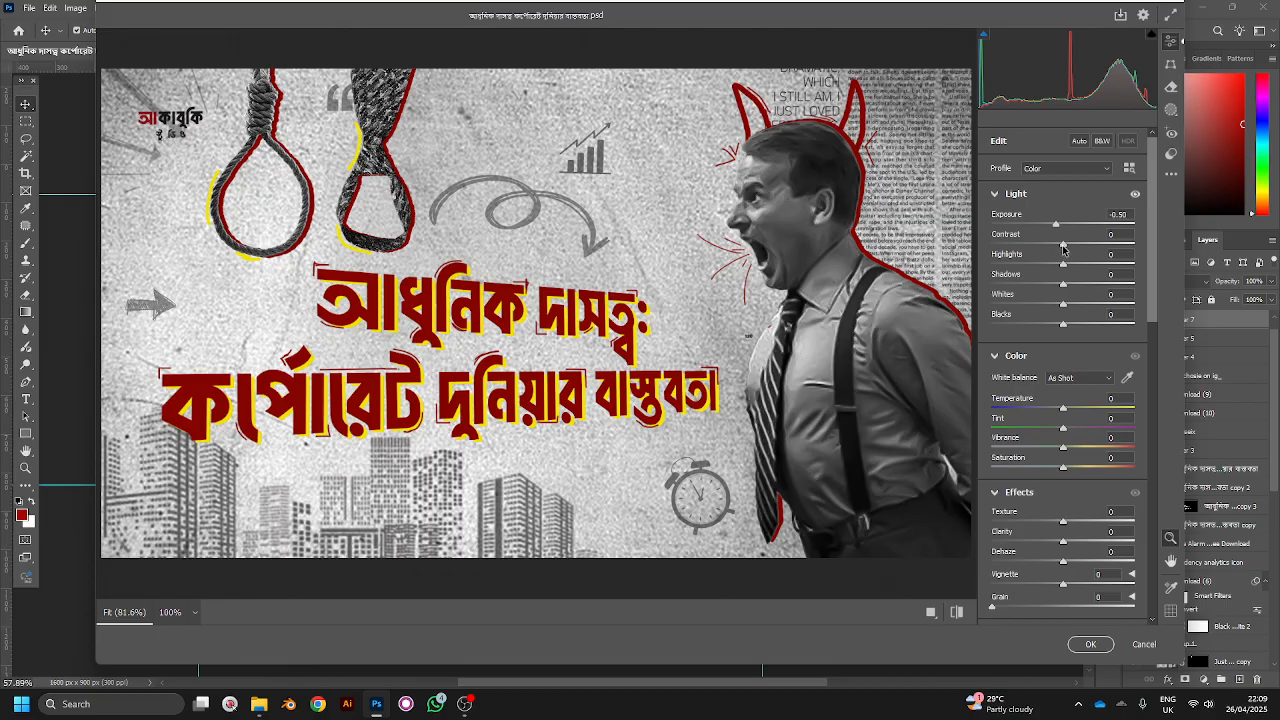
left_click_drag(1063, 244, 1067, 327)
Step: Try a fully warm white balance, then cool the image by setting the temperature to -7
scroll(1045, 370, "down", 2)
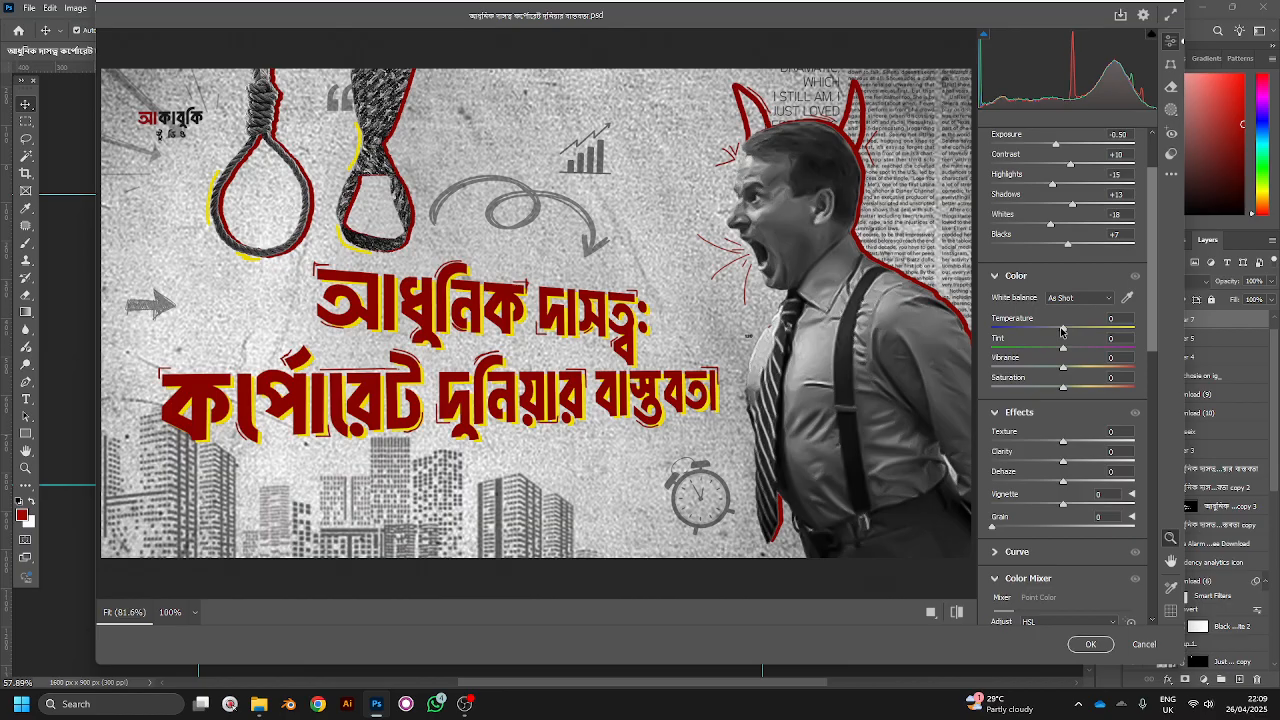
left_click_drag(1062, 330, 1158, 336)
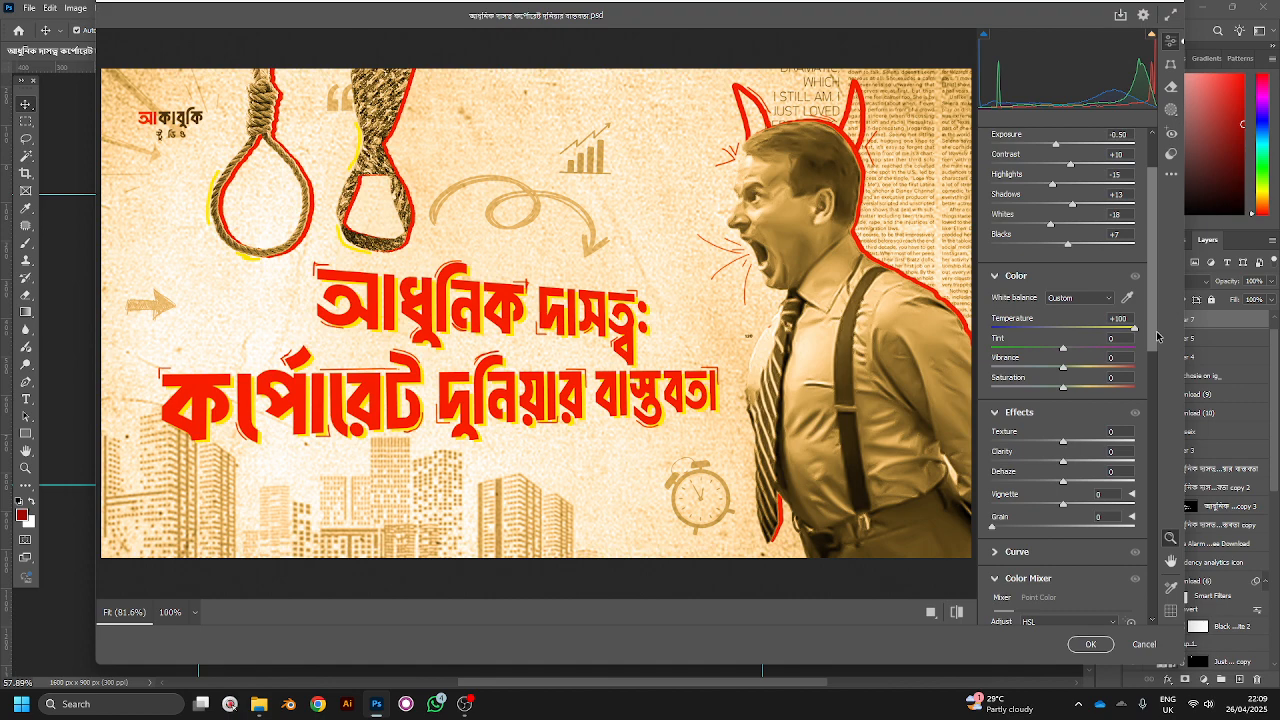
left_click_drag(1157, 336, 1059, 341)
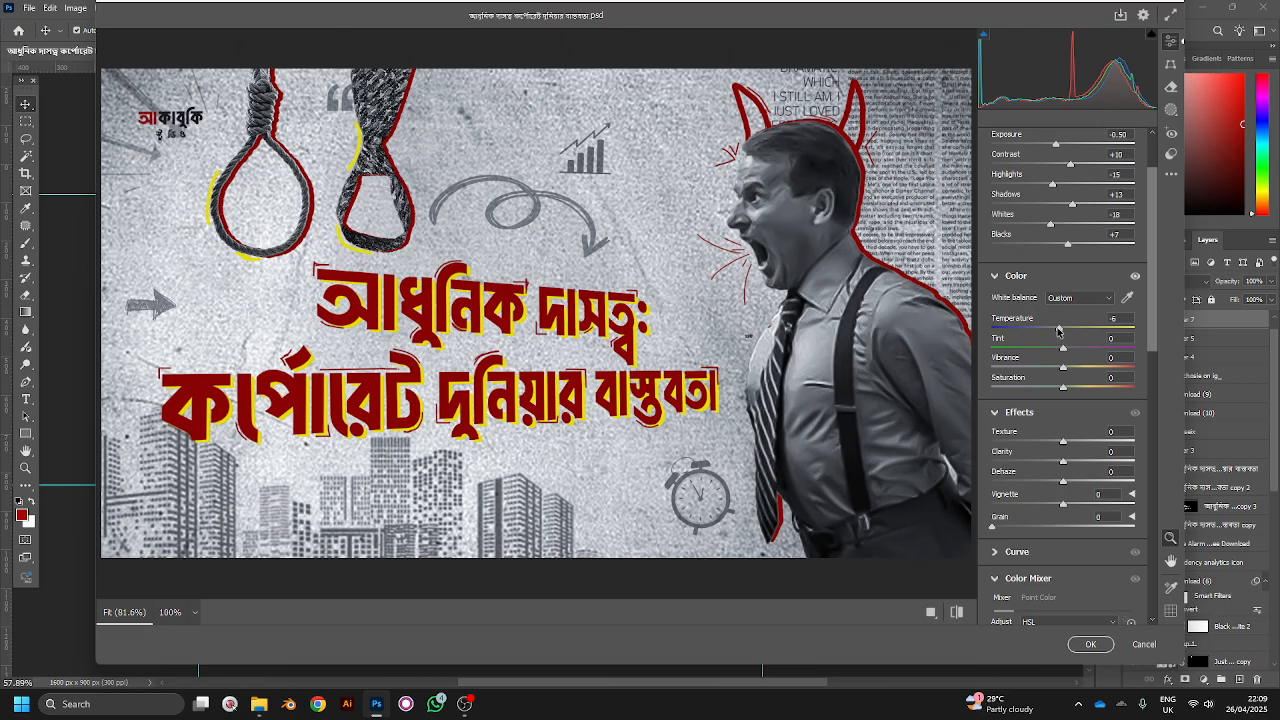
left_click_drag(1058, 330, 1057, 330)
left_click(1119, 318)
scroll(1119, 318, "up", 2)
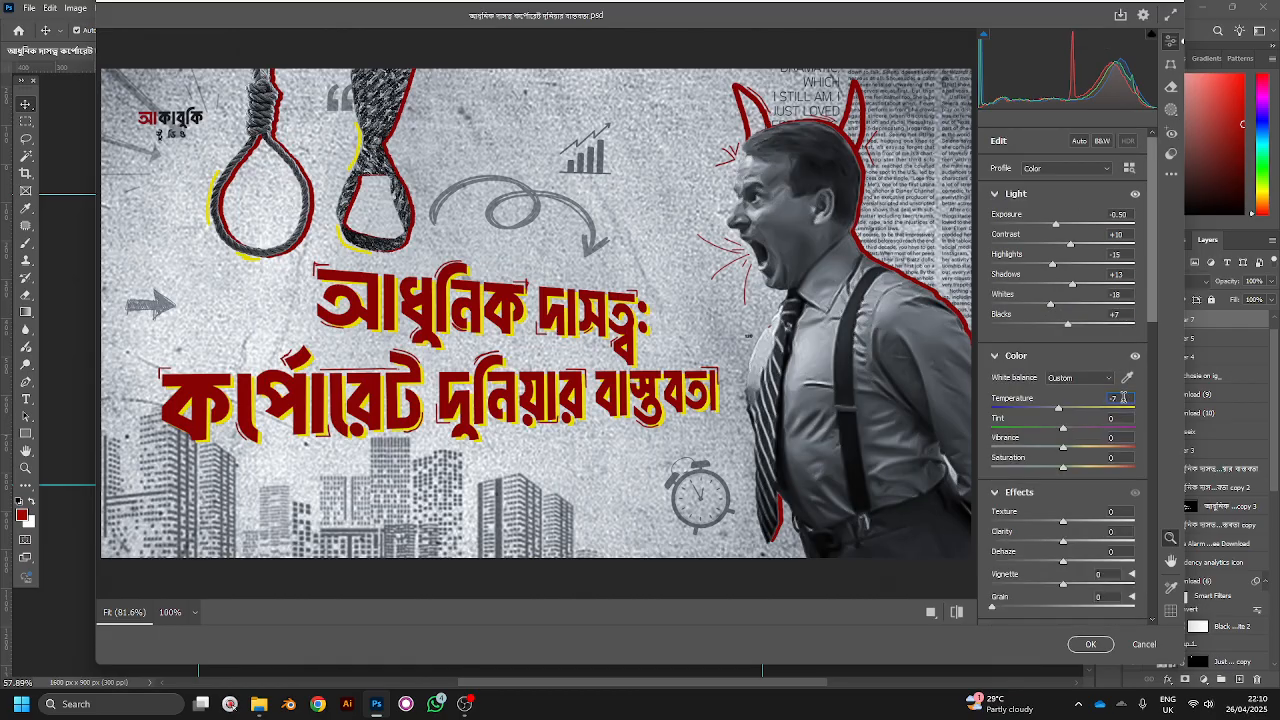
Step: Strengthen the surface detail by setting texture to +41 and clarity to +38
scroll(1122, 397, "down", 2)
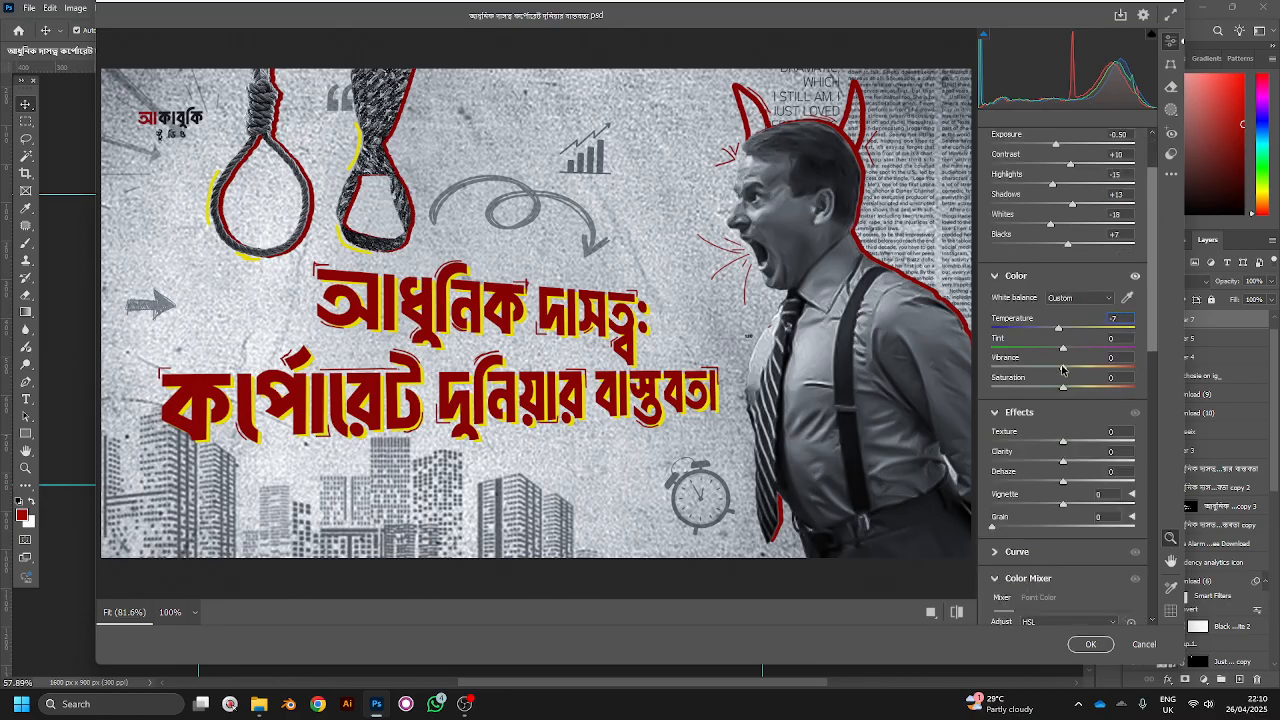
scroll(1062, 375, "down", 2)
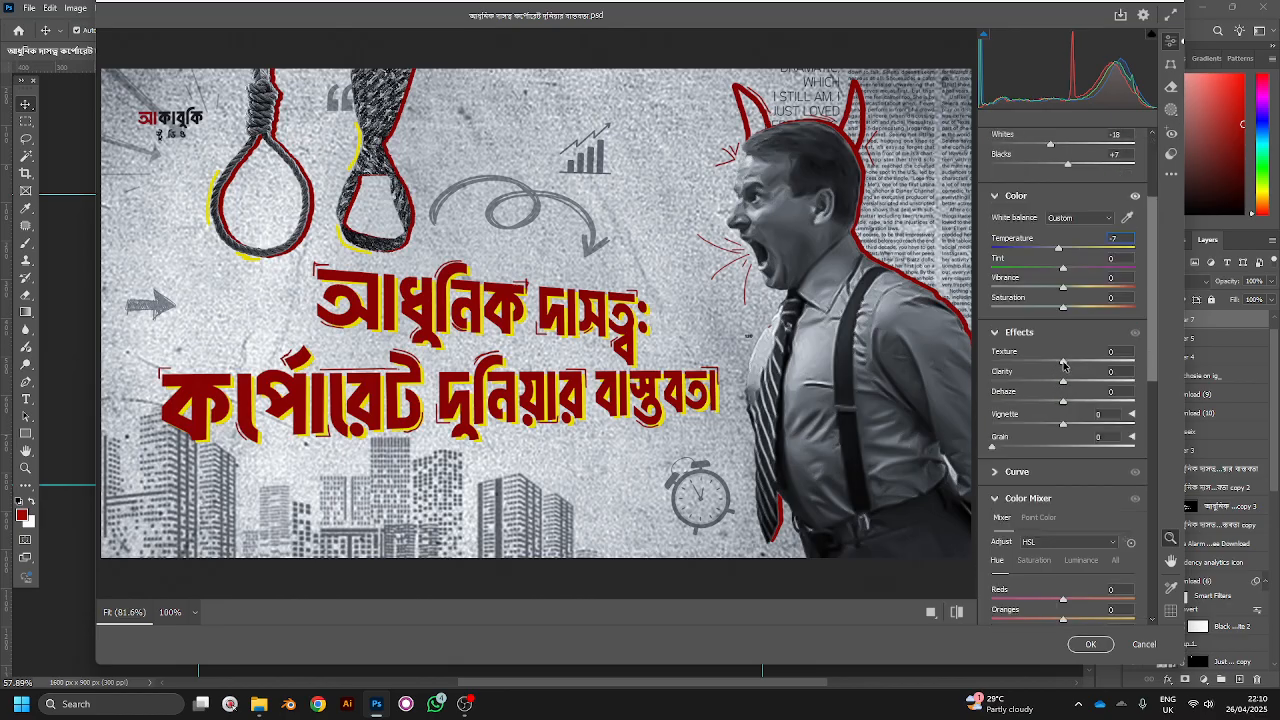
left_click_drag(1063, 365, 1093, 368)
Step: Set the sharpening to 83 and adjust the noise reduction and color noise reduction
scroll(1093, 370, "down", 2)
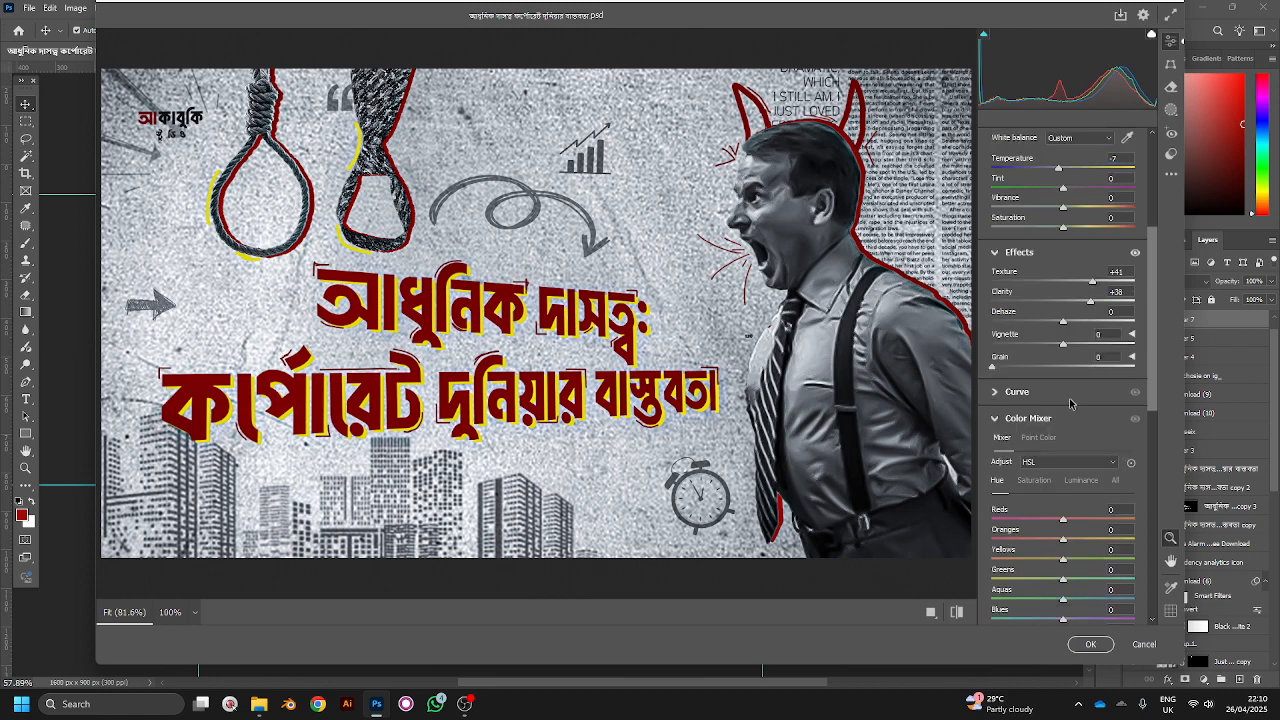
scroll(1070, 402, "down", 3)
scroll(1096, 405, "down", 2)
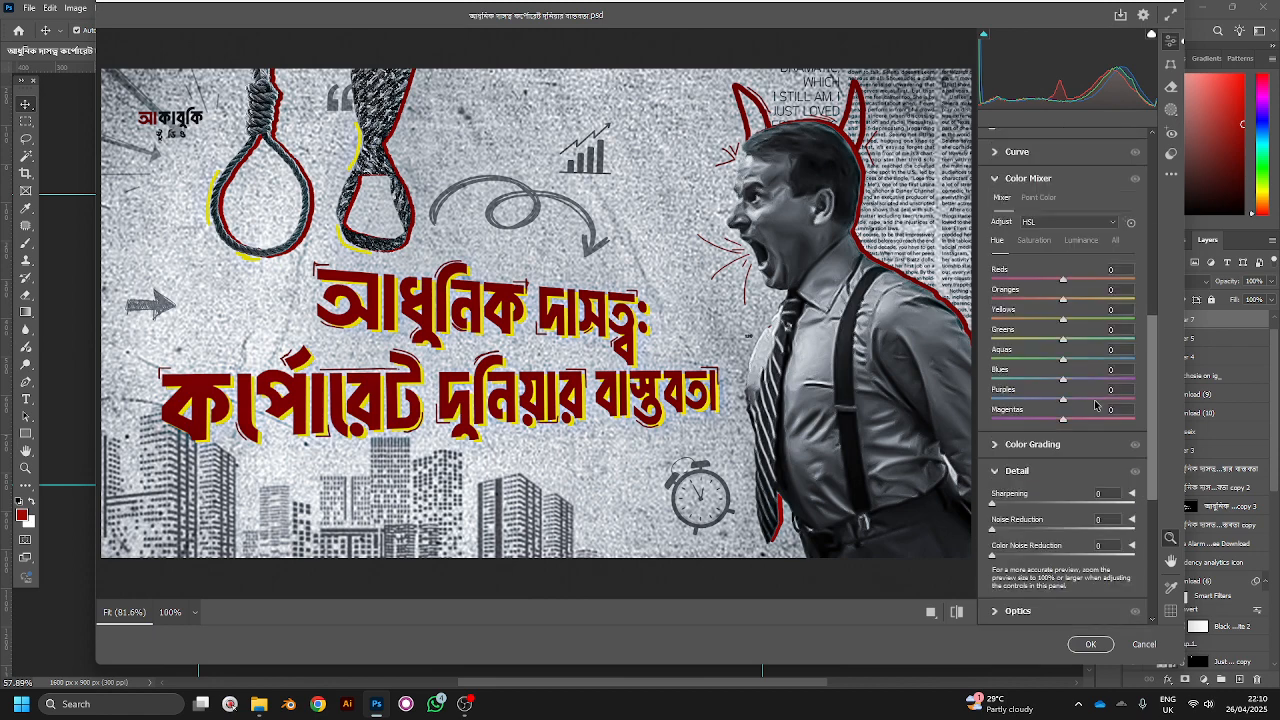
scroll(1096, 405, "down", 2)
left_click_drag(993, 424, 1069, 425)
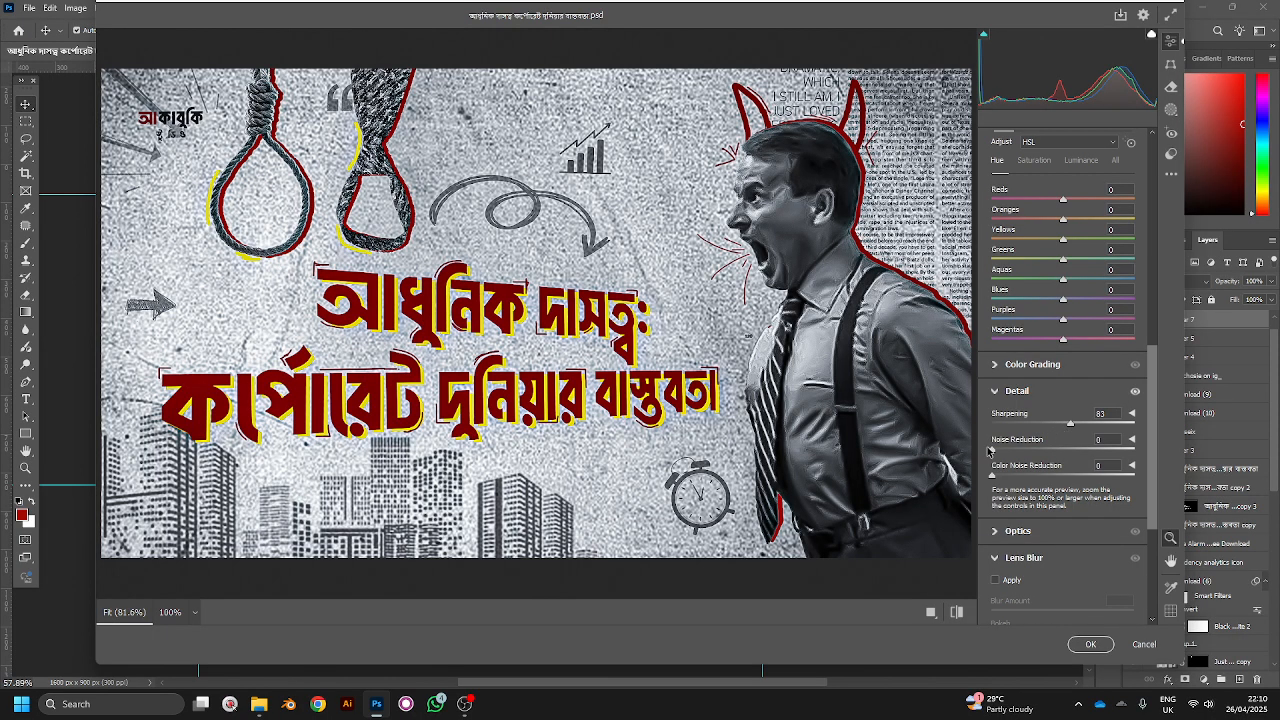
left_click_drag(992, 450, 1076, 425)
left_click_drag(993, 477, 1010, 480)
Step: Raise the grain to about 100 and apply the Camera Raw adjustments to the merged layer
scroll(1007, 478, "up", 5)
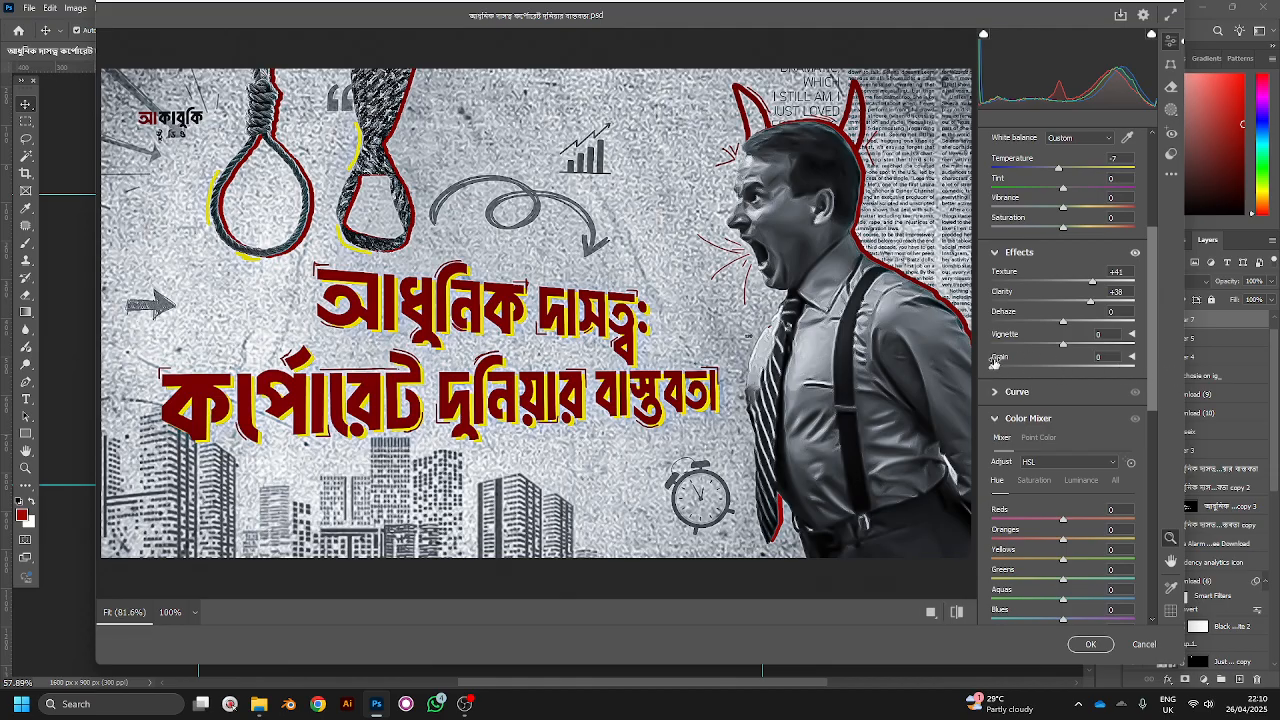
left_click_drag(992, 372, 1197, 371)
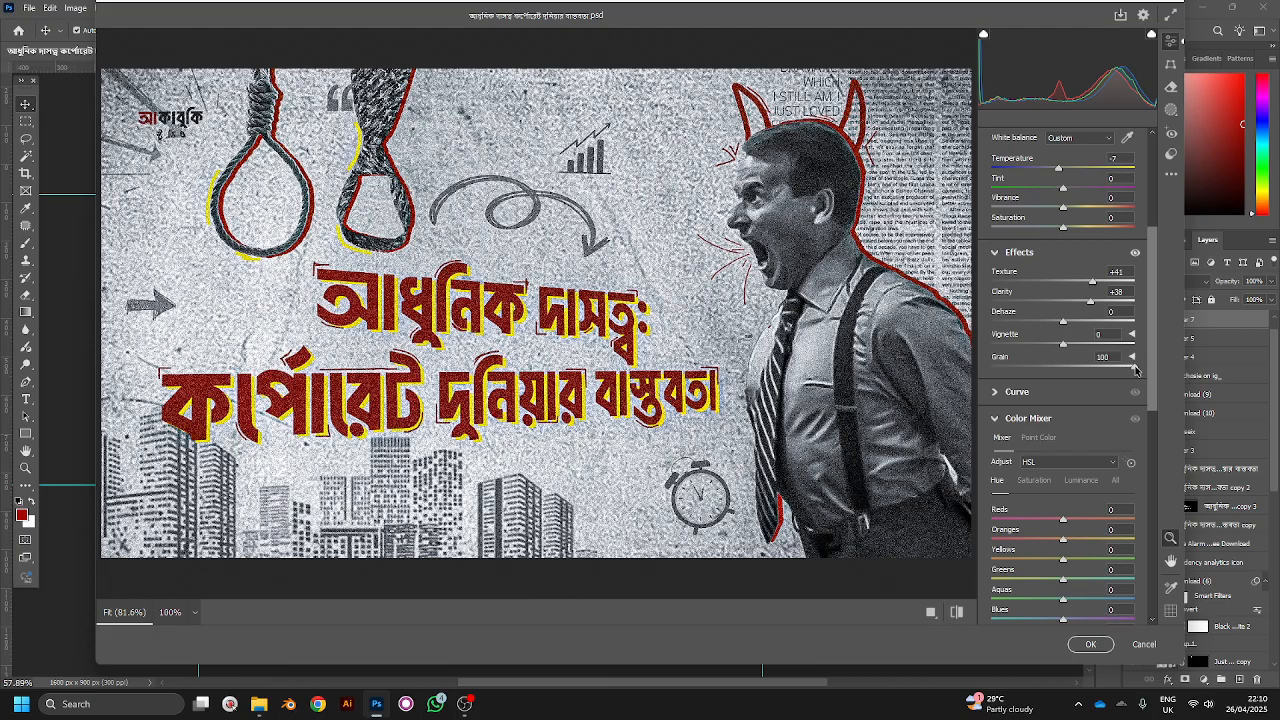
left_click_drag(1135, 370, 1131, 373)
left_click(1091, 645)
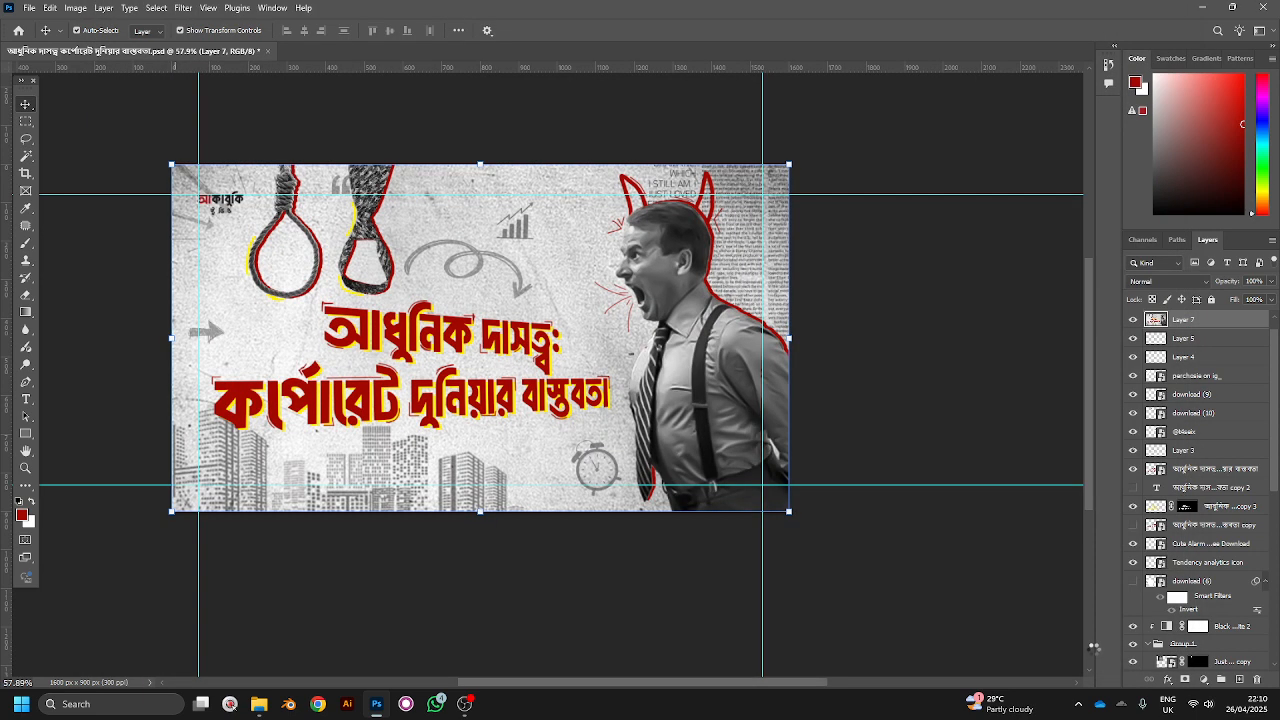
Step: Compare the thumbnail before and after grading by repeatedly hiding and showing the merged layer
left_click(1133, 320)
left_click(1133, 320)
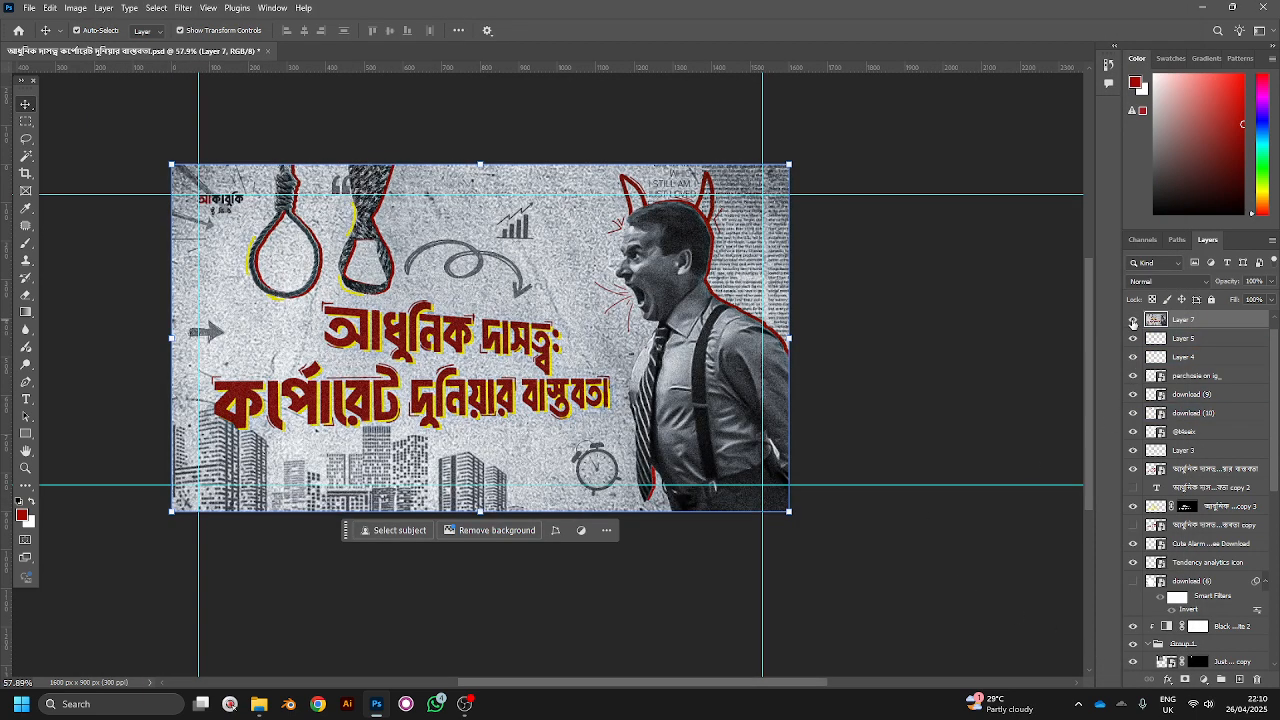
left_click(1133, 320)
left_click(1133, 320)
left_click(1133, 320)
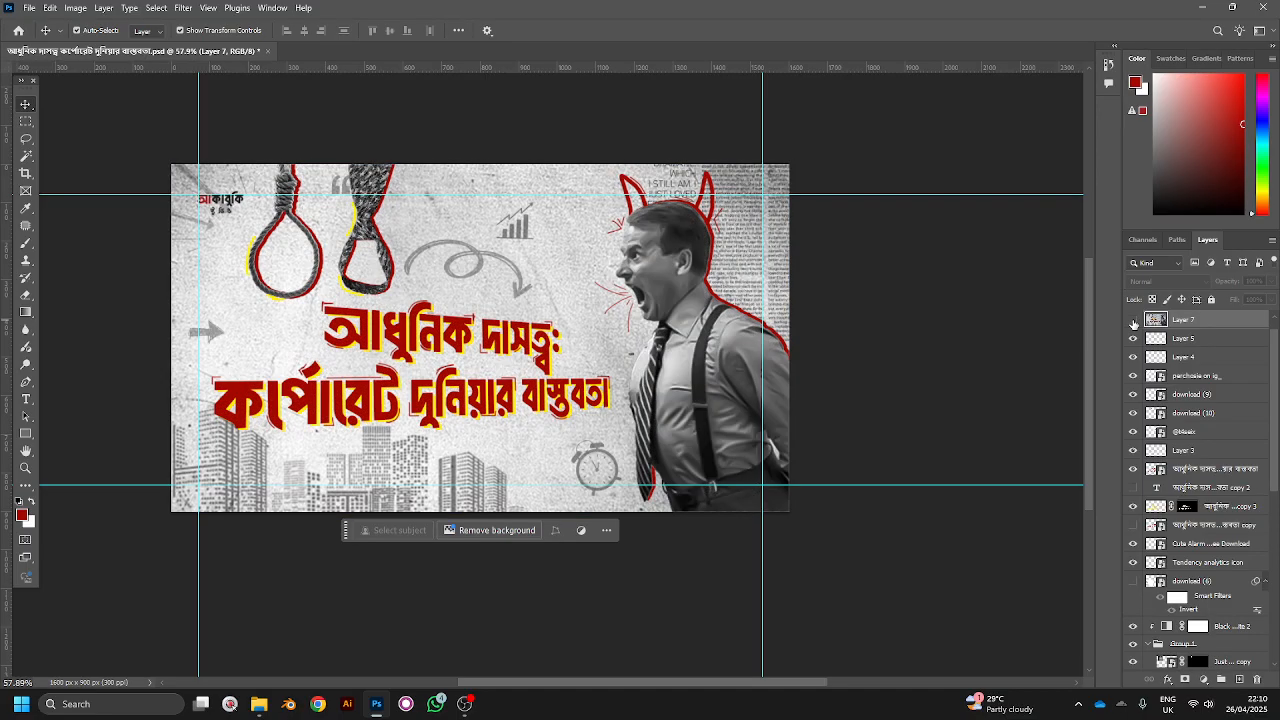
left_click(1133, 320)
Step: Review the graded thumbnail at several magnifications and deselect the merged layer
scroll(920, 375, "up", 2)
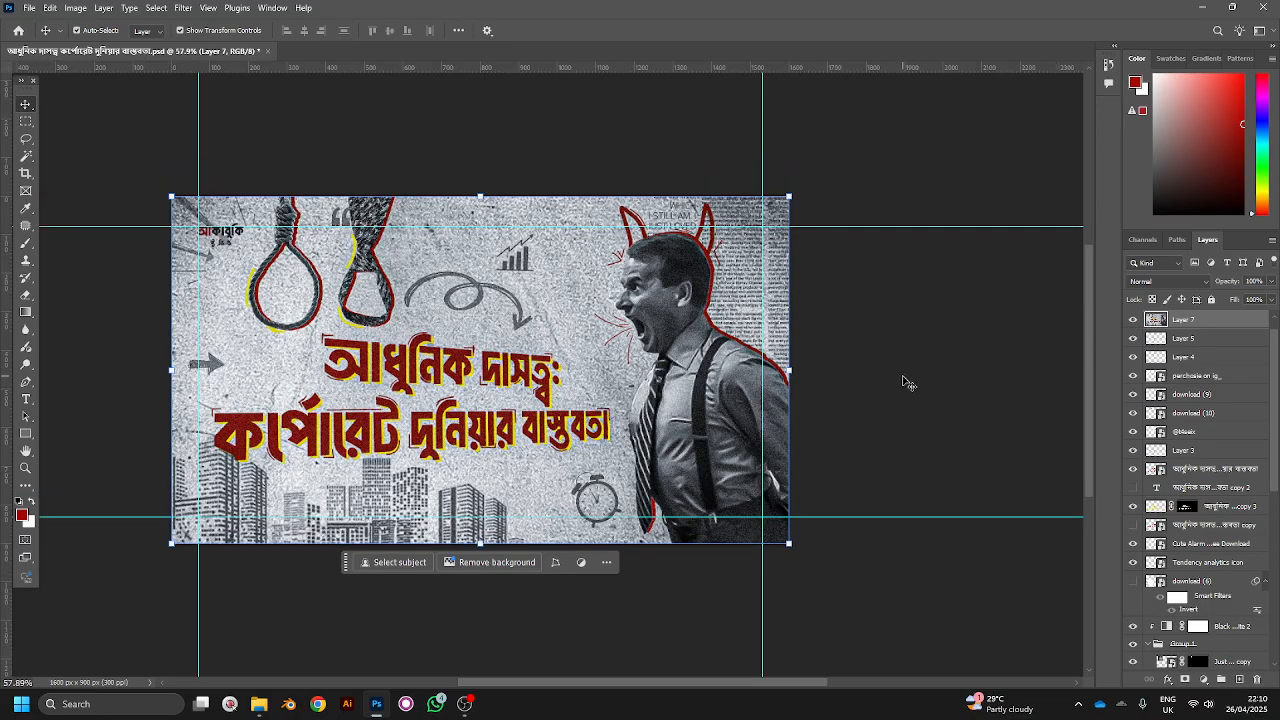
scroll(903, 383, "down", 2)
scroll(789, 409, "left", 3)
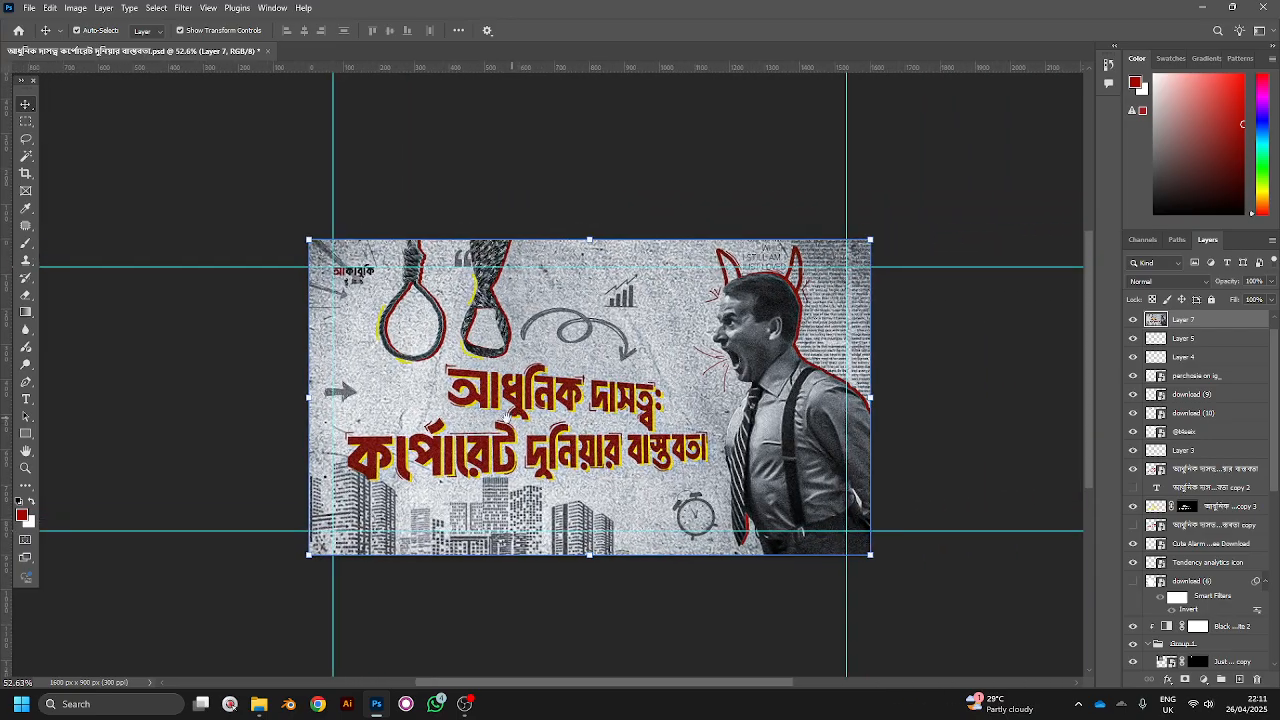
scroll(506, 418, "right", 1)
scroll(510, 419, "up", 2)
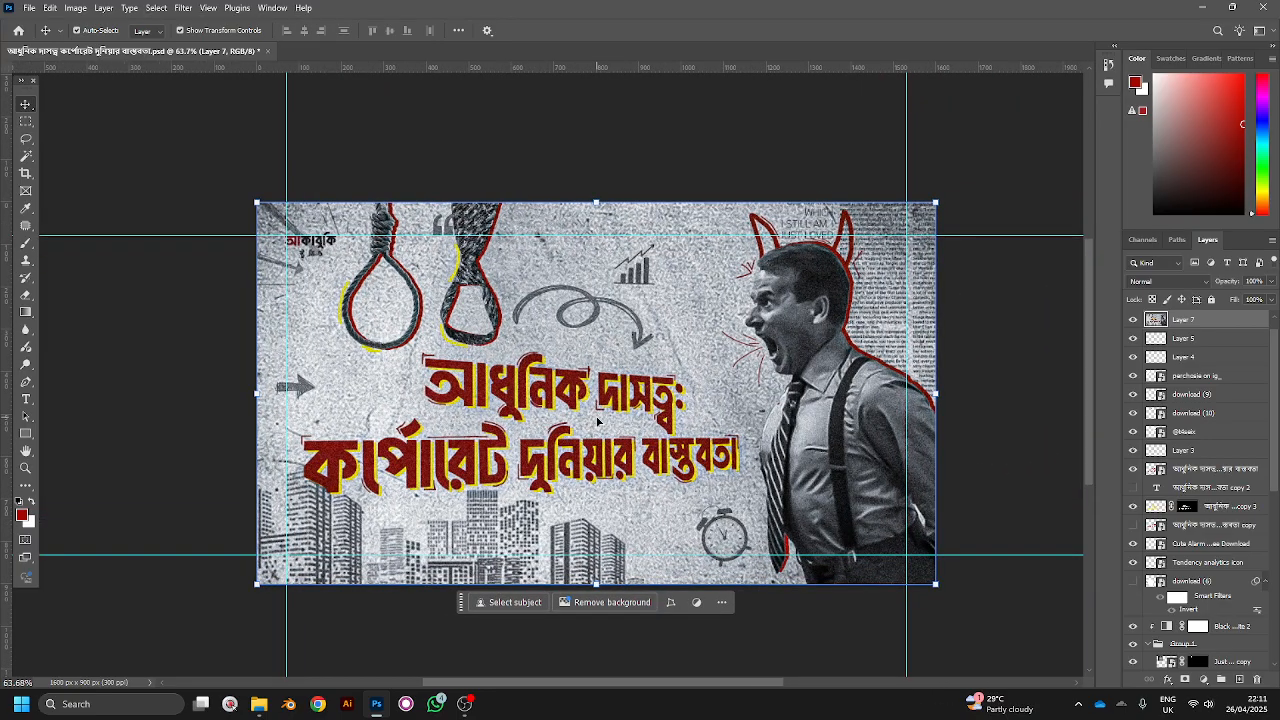
scroll(600, 418, "up", 1)
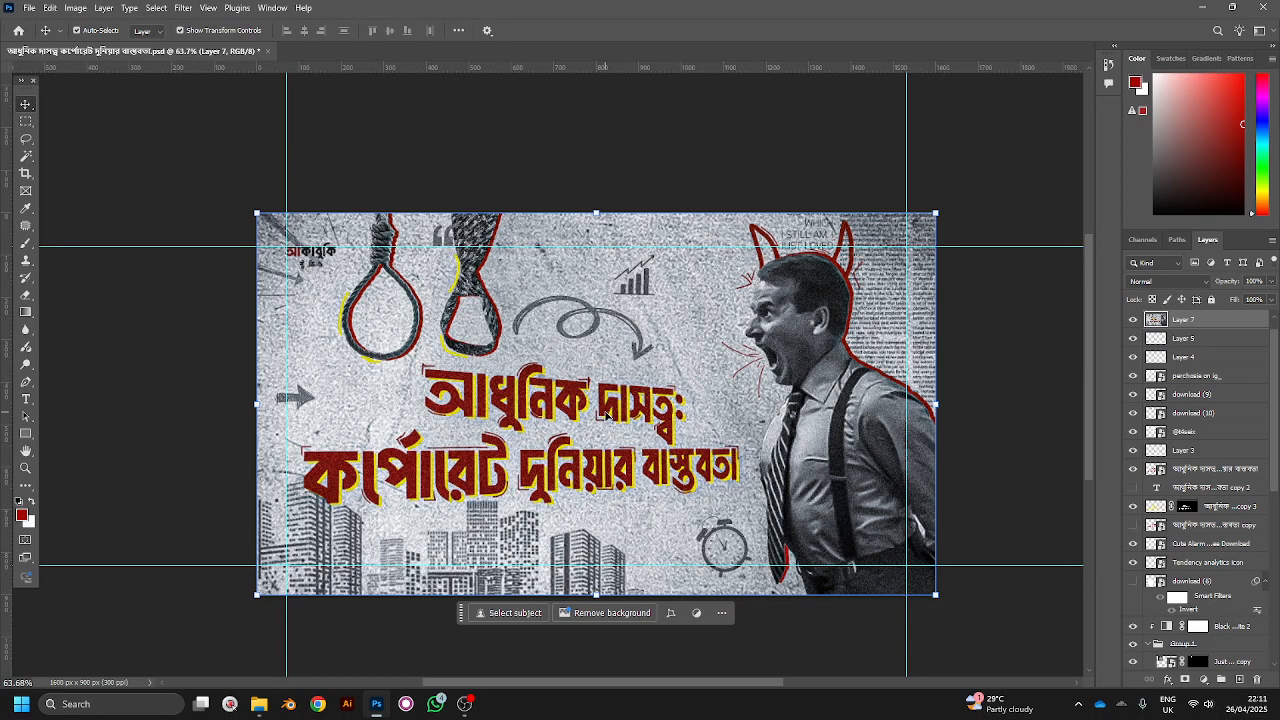
scroll(700, 400, "right", 3)
scroll(700, 400, "down", 3)
left_click(1027, 361)
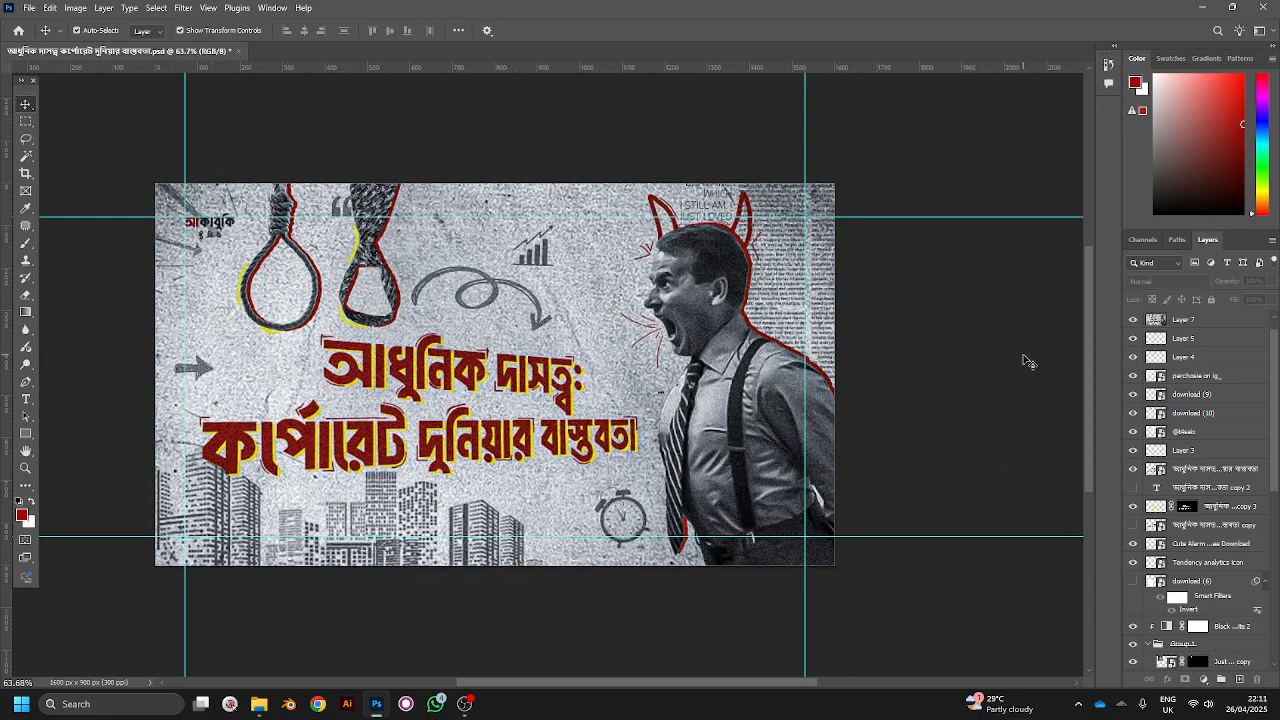